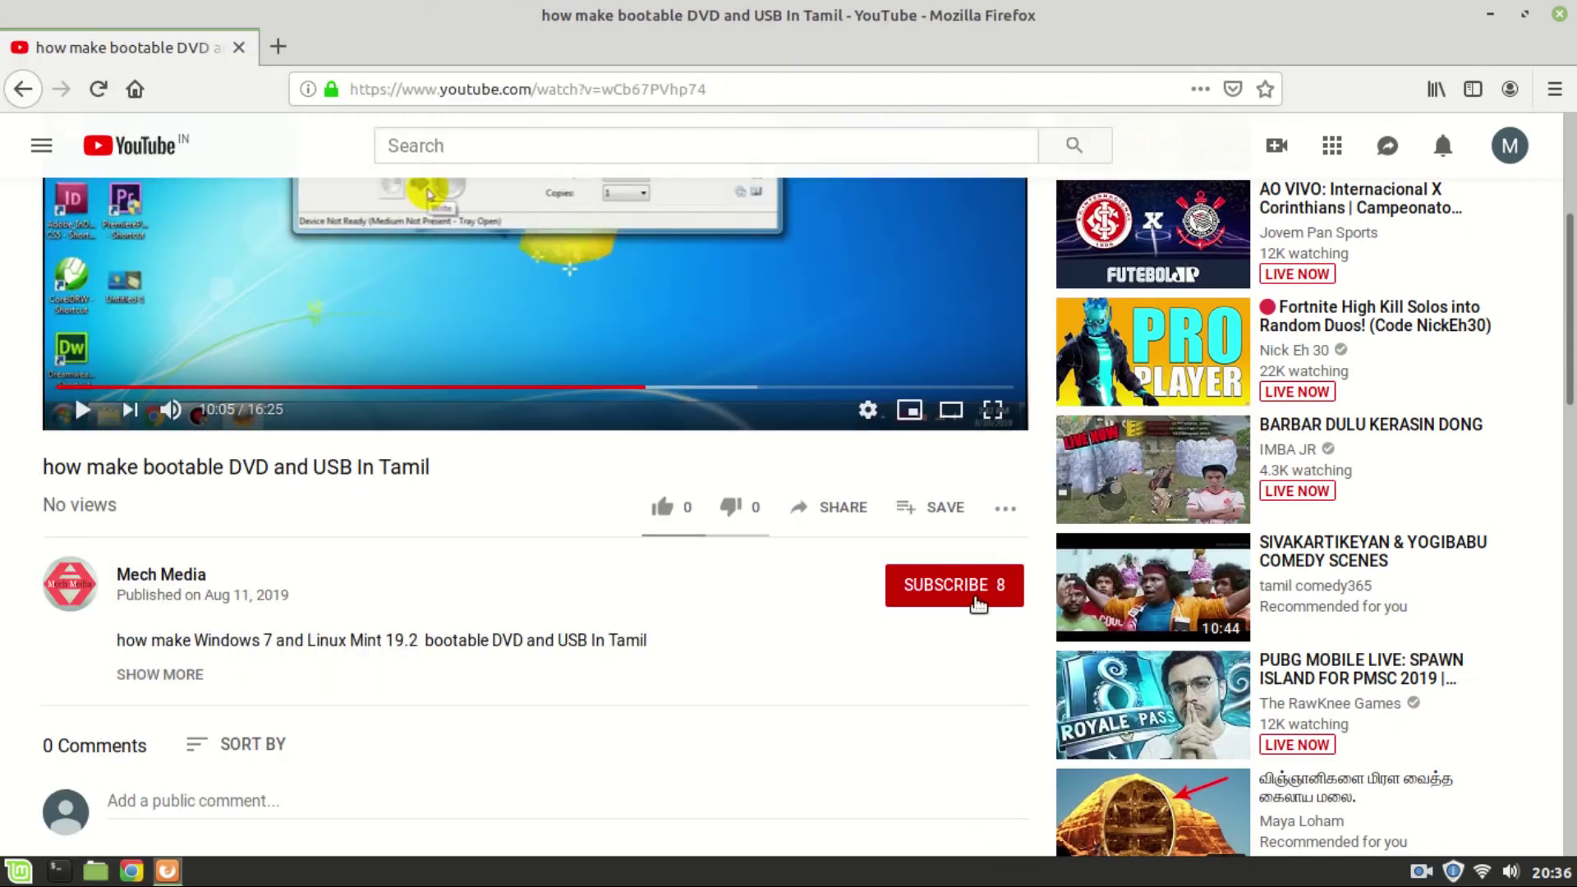
- Subscribe to the channel of the bootable DVD and USB video on YouTube
click(957, 588)
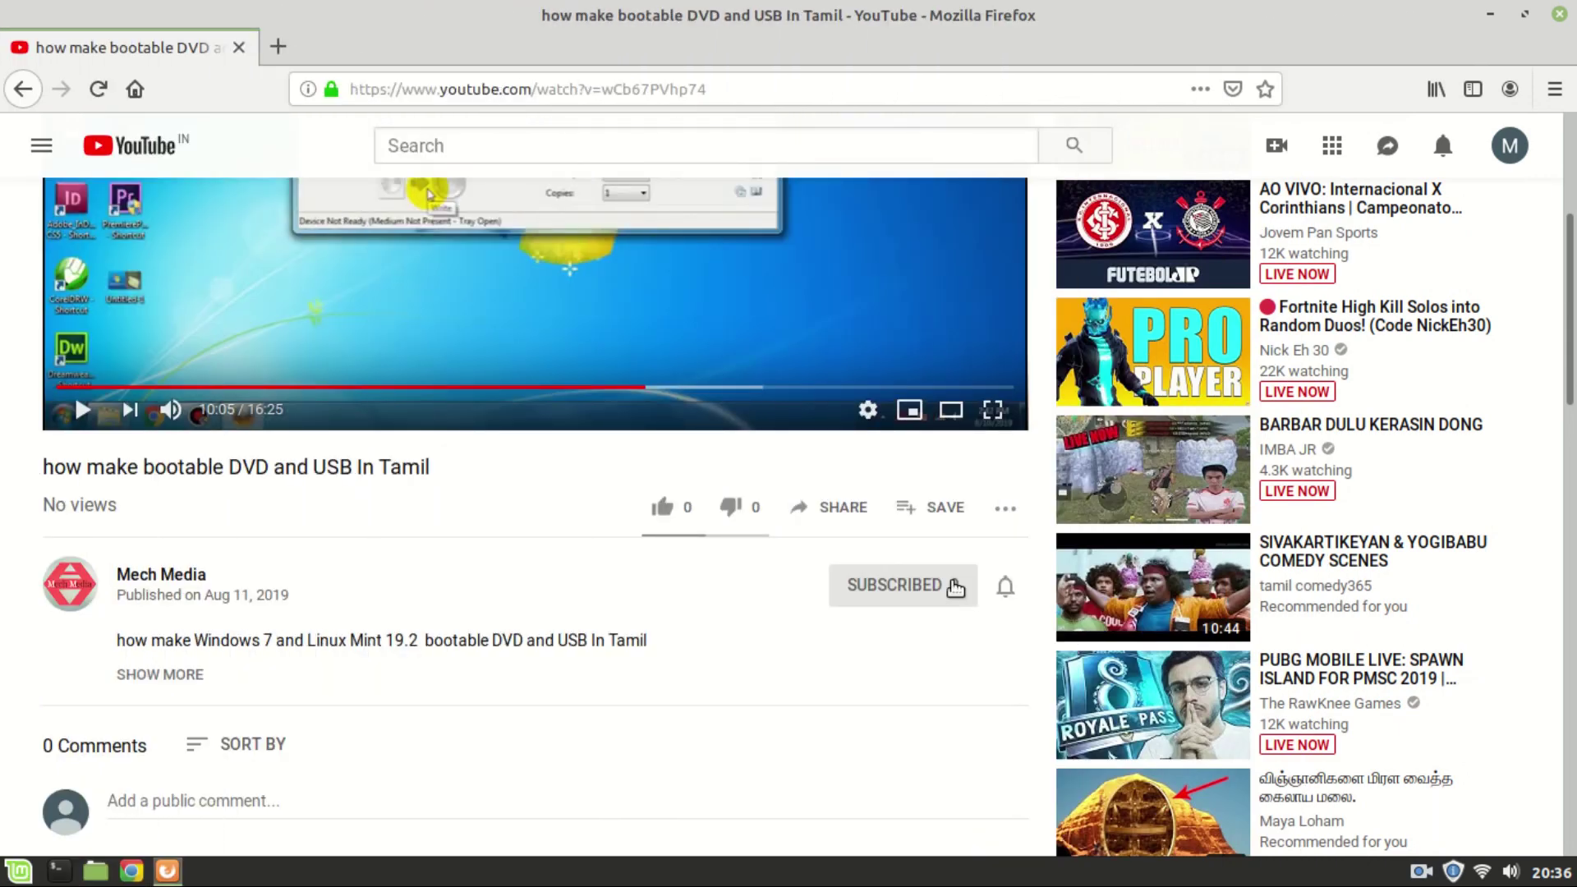
click(1004, 587)
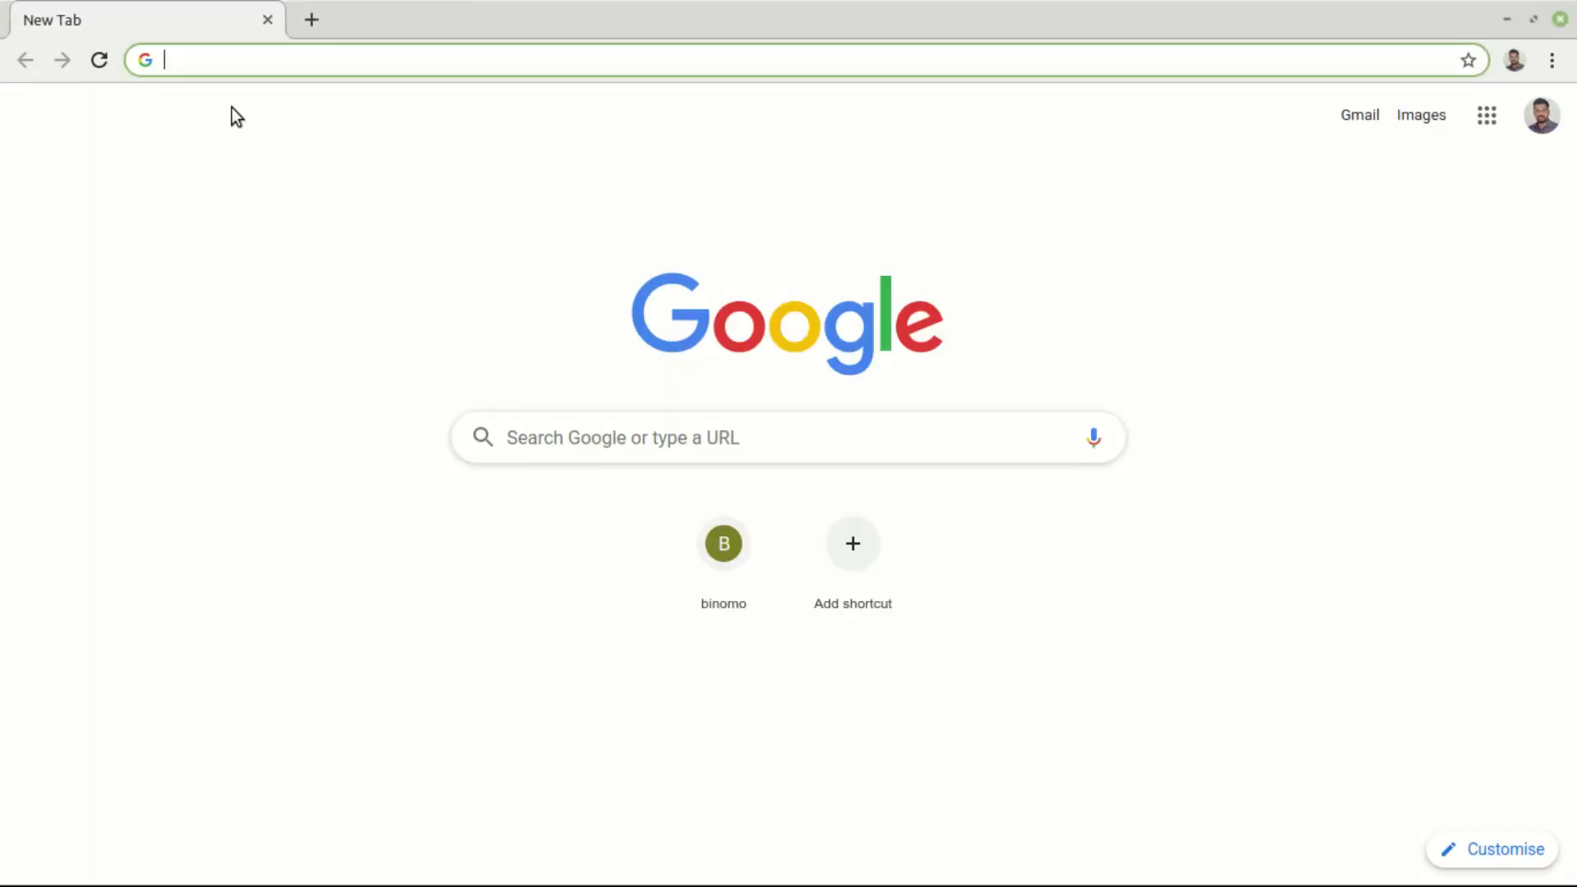
- Go to gimp.org and open the GIMP 2.10.12 downloads for Microsoft Windows
text(gimp.org)
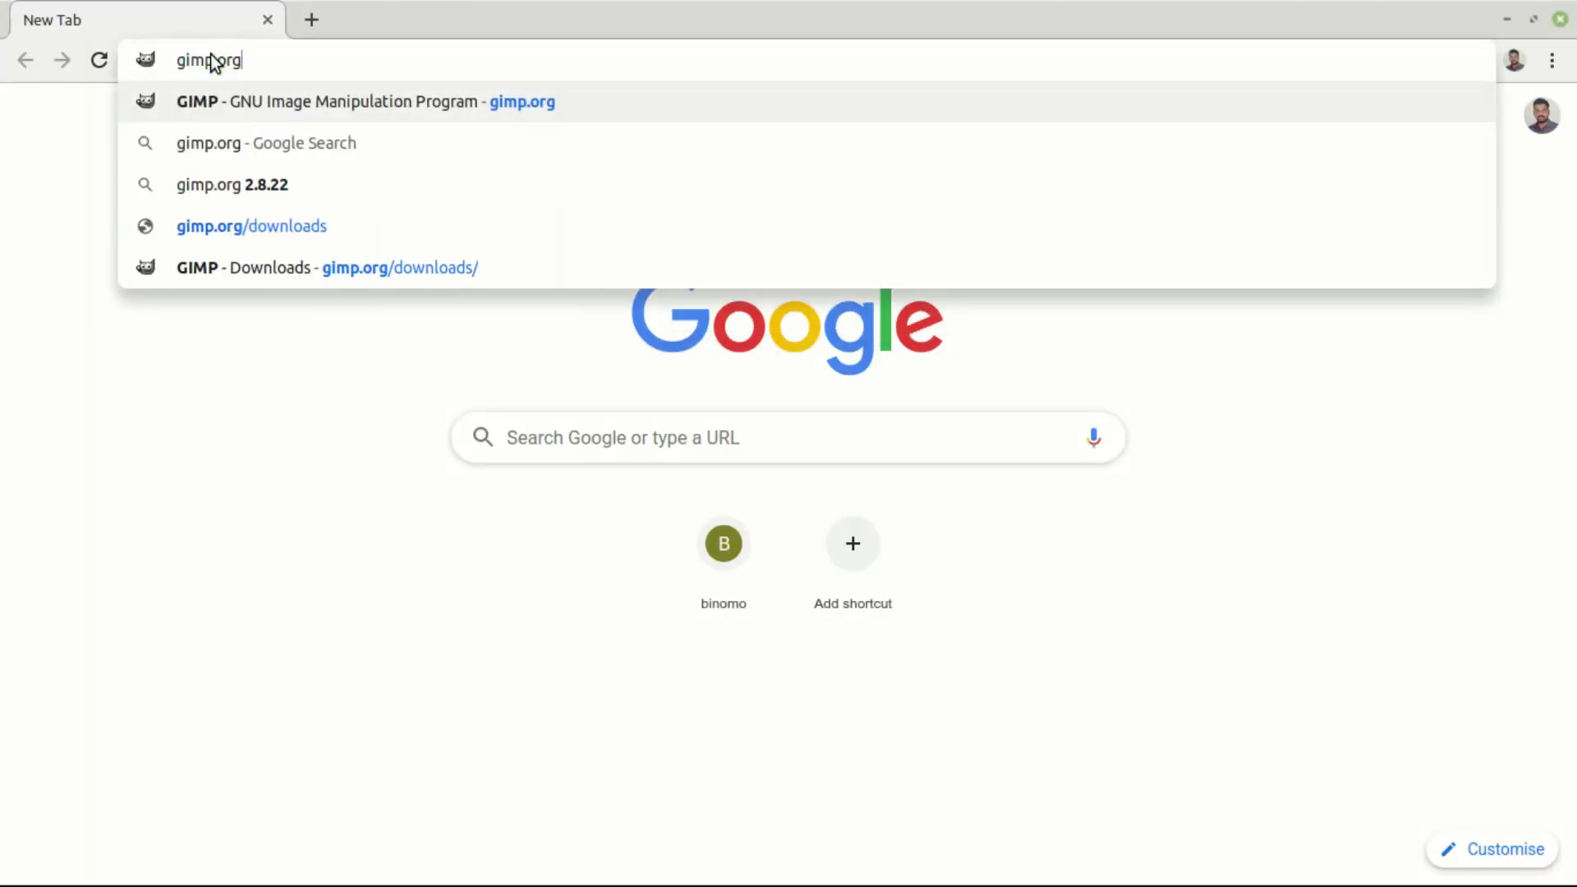
key(Return)
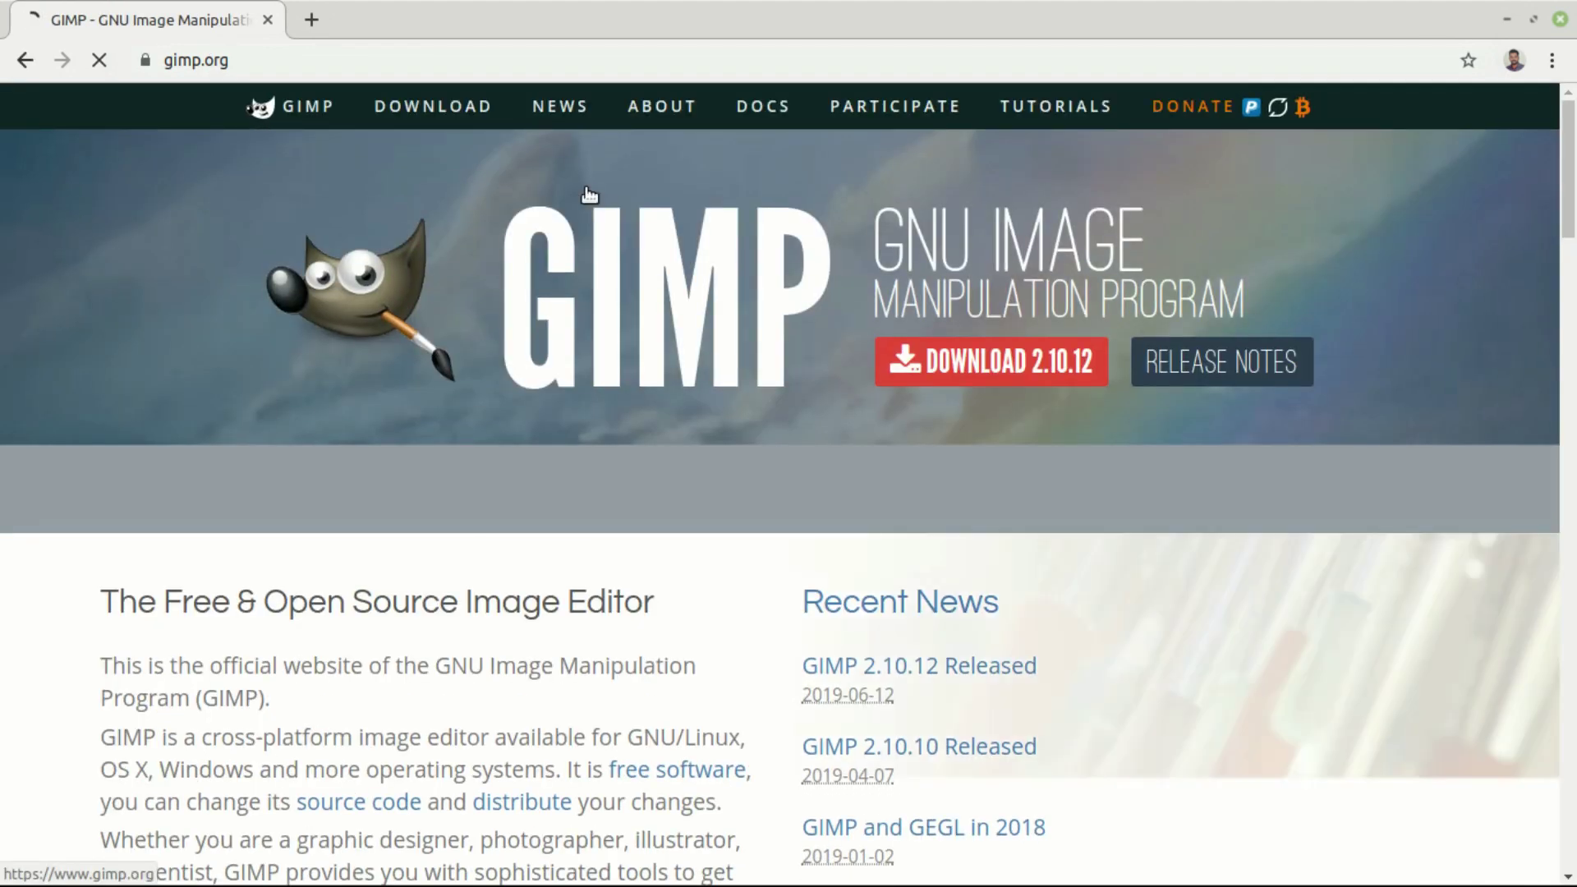
click(422, 113)
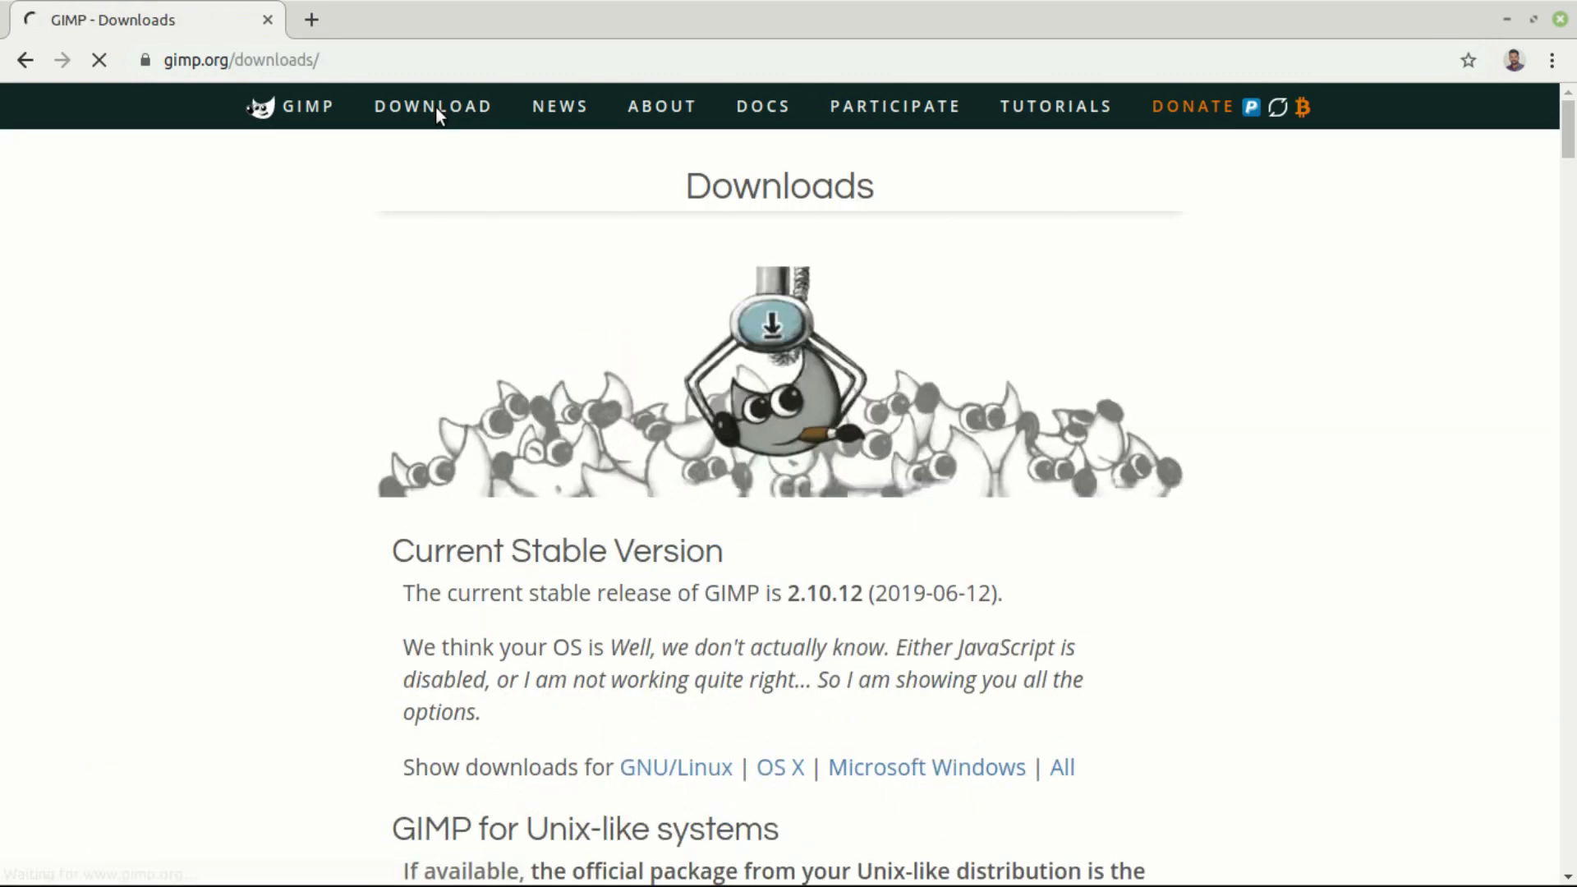
scroll(831, 521, down, 4)
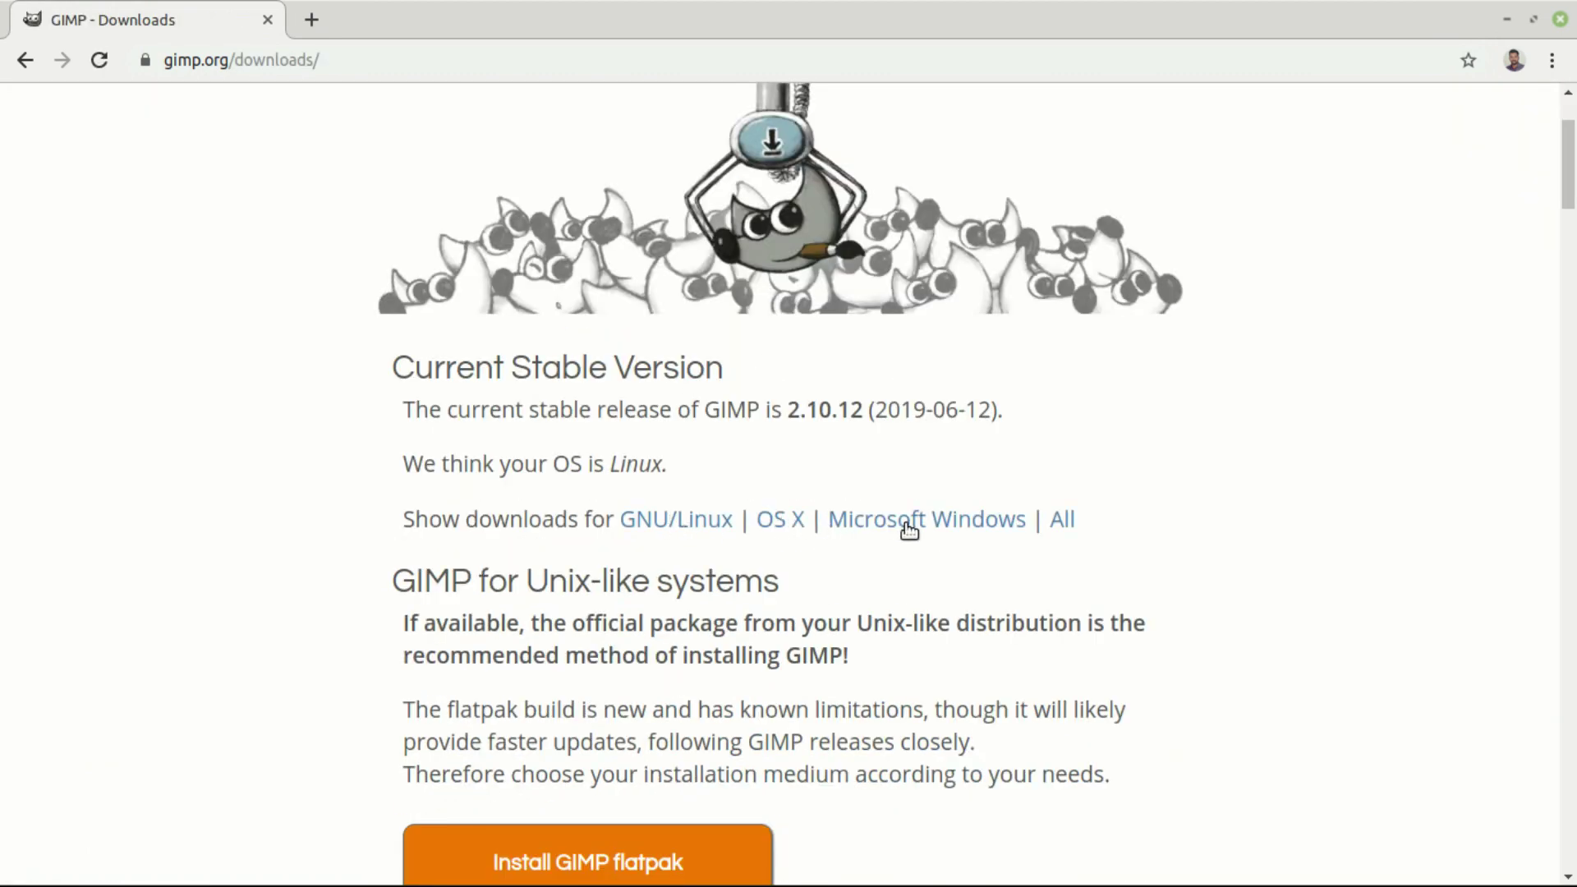
scroll(910, 530, down, 5)
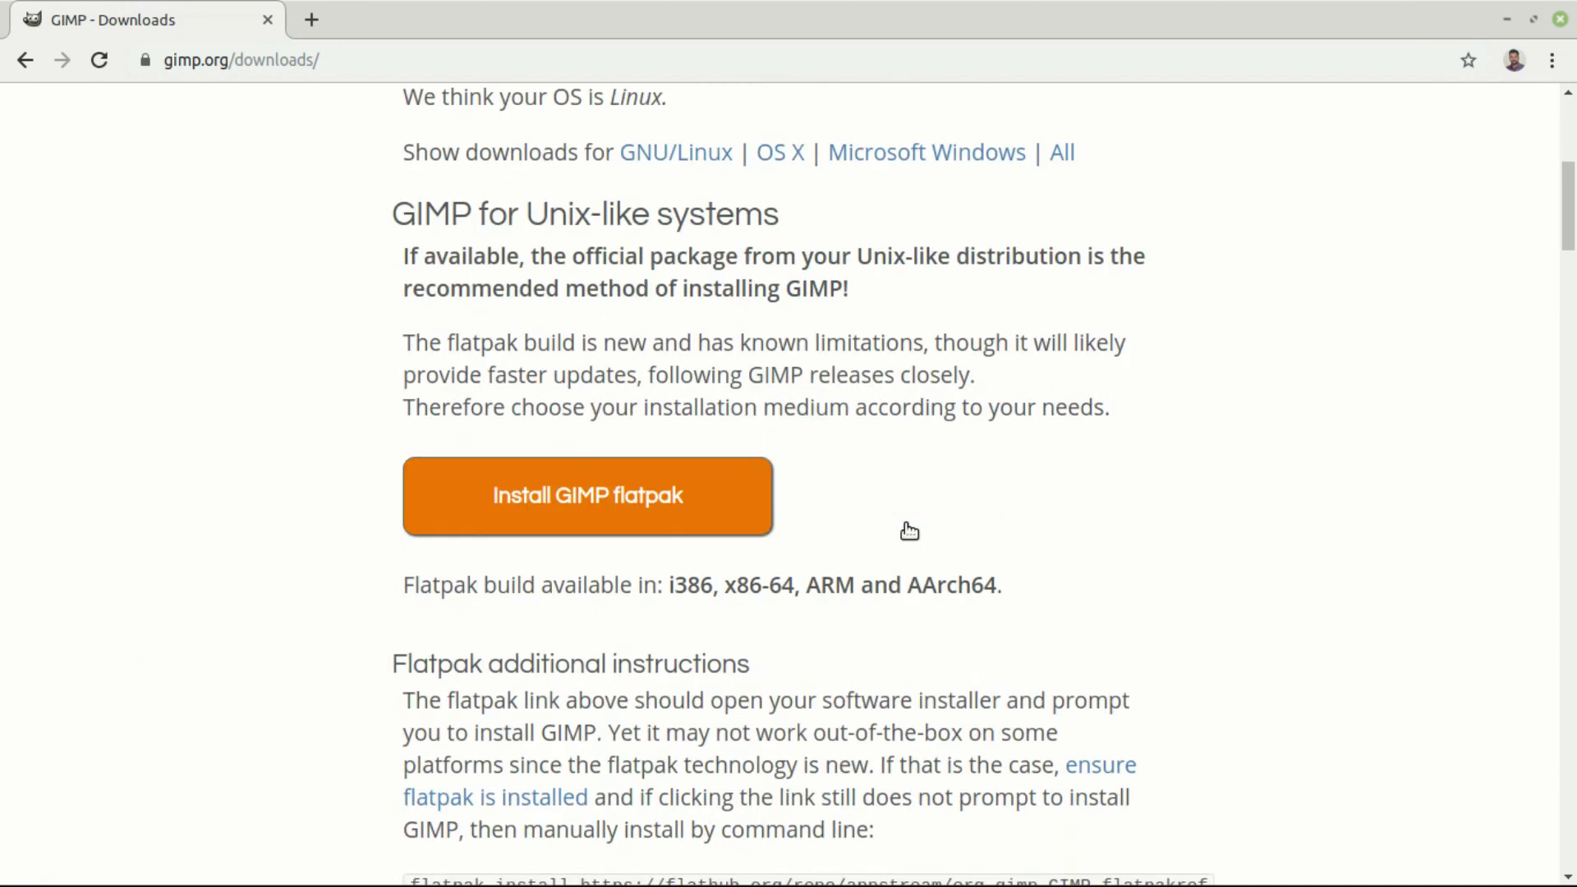
click(904, 162)
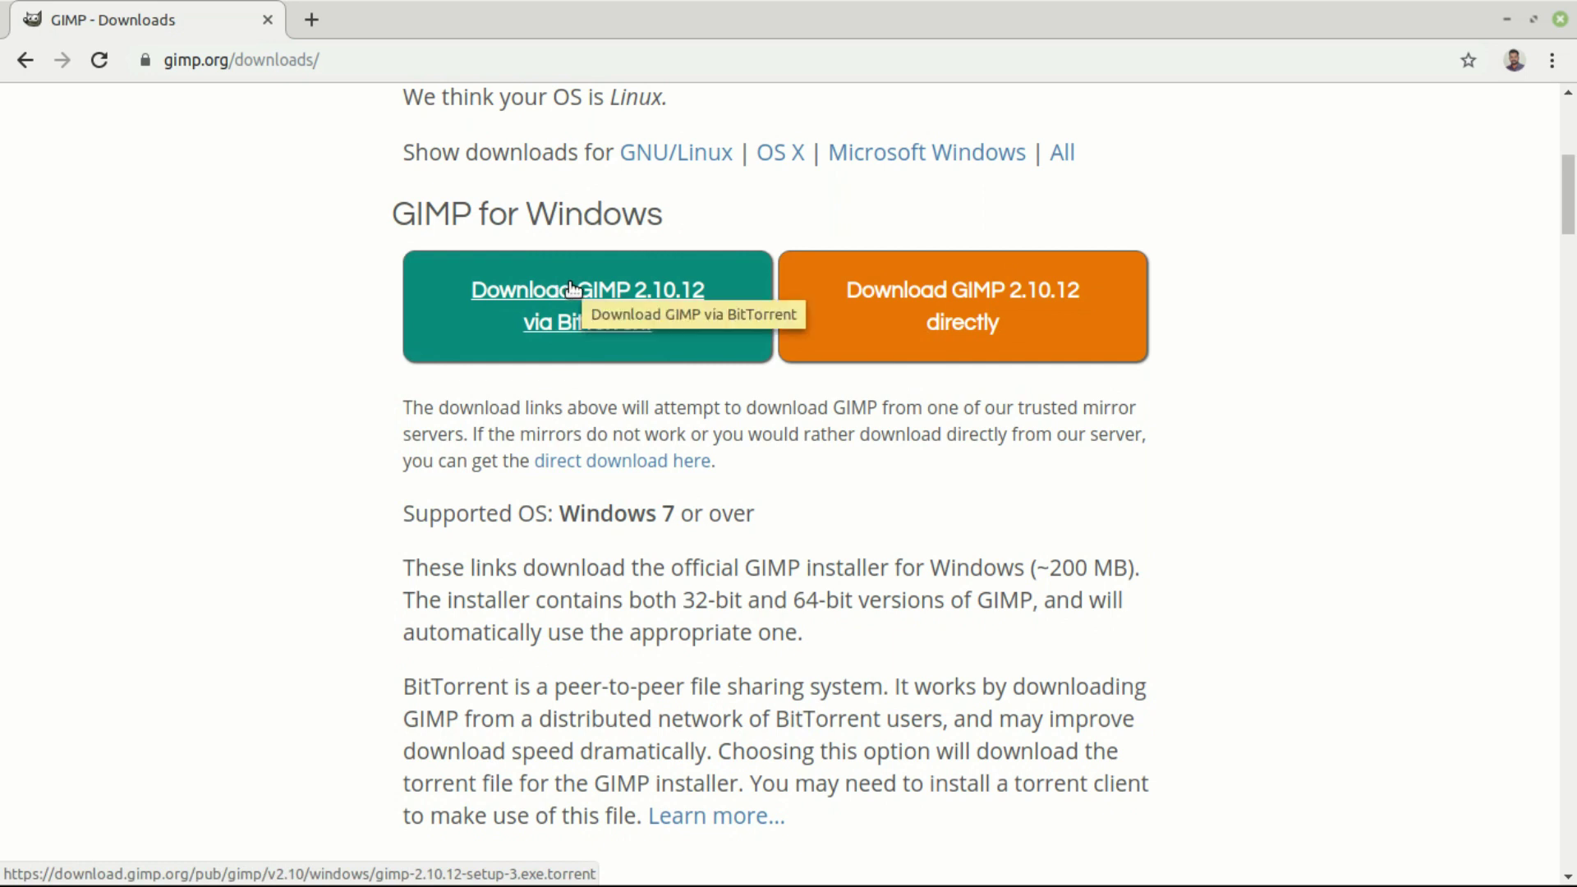
- Download the GIMP 2.10.12 Windows installer directly and save it to Downloads
click(958, 301)
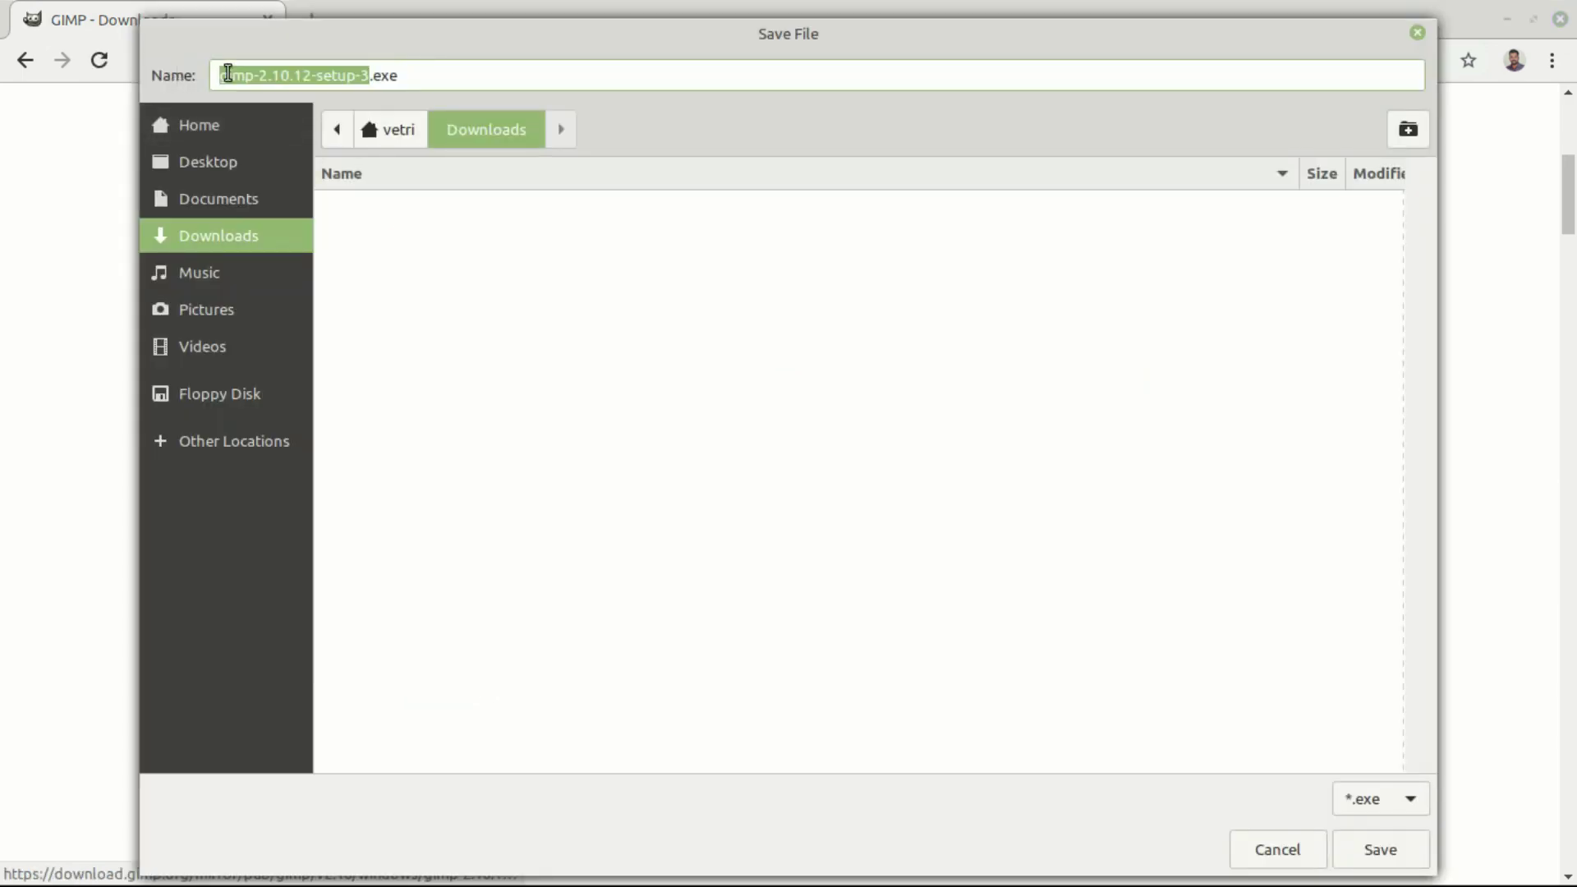
click(1380, 849)
click(1516, 62)
- Cancel the installer download, remove it from the downloads list, and return to the gimp.org home page
click(1551, 60)
click(1363, 212)
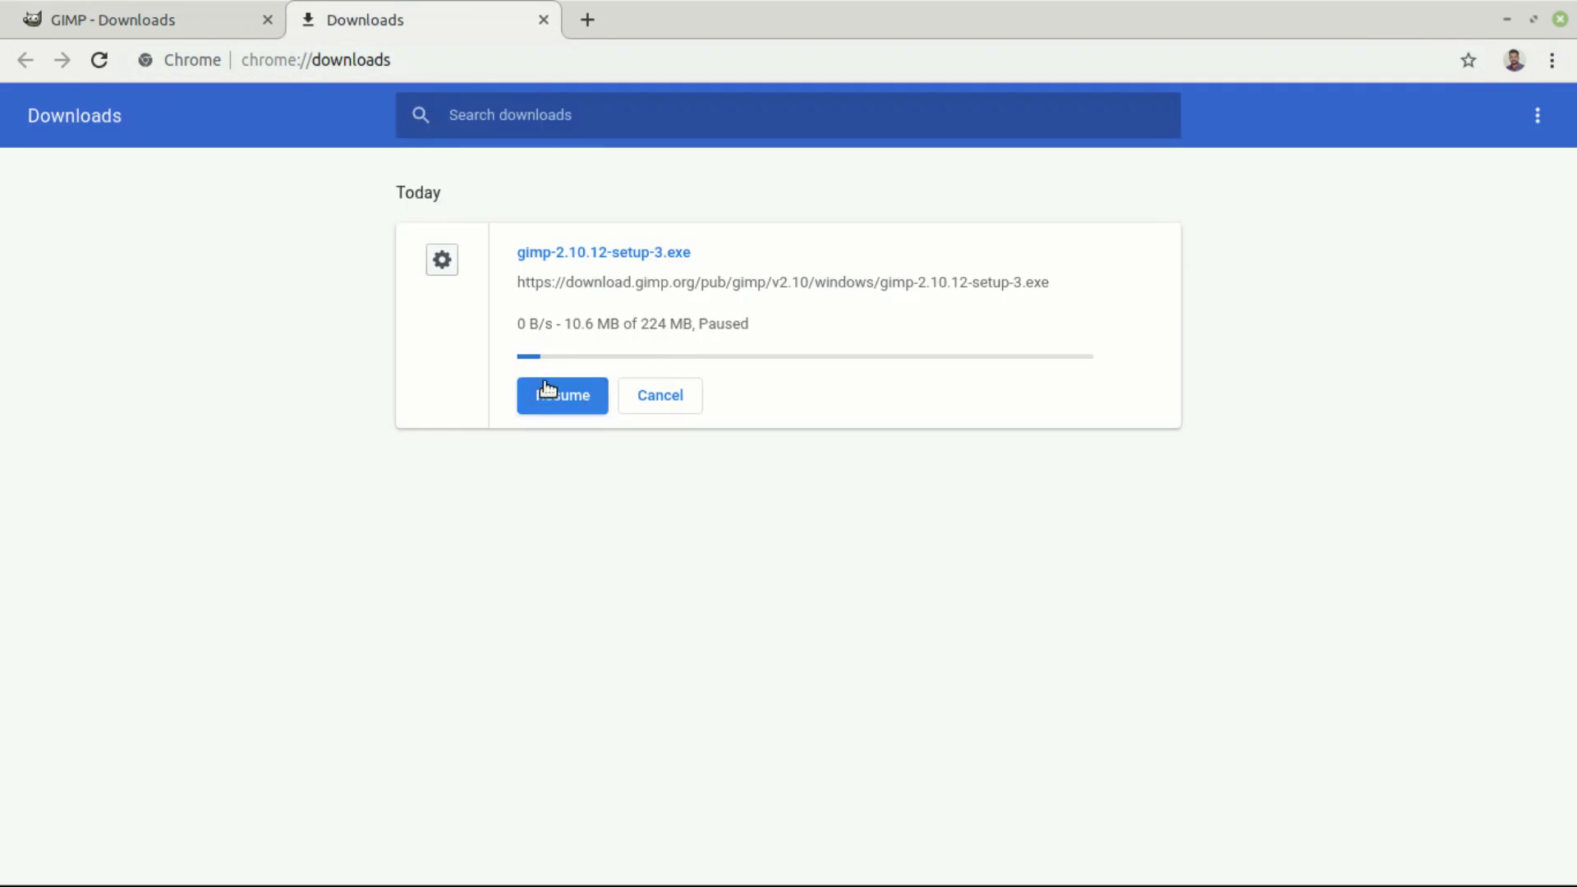
click(650, 395)
click(1154, 260)
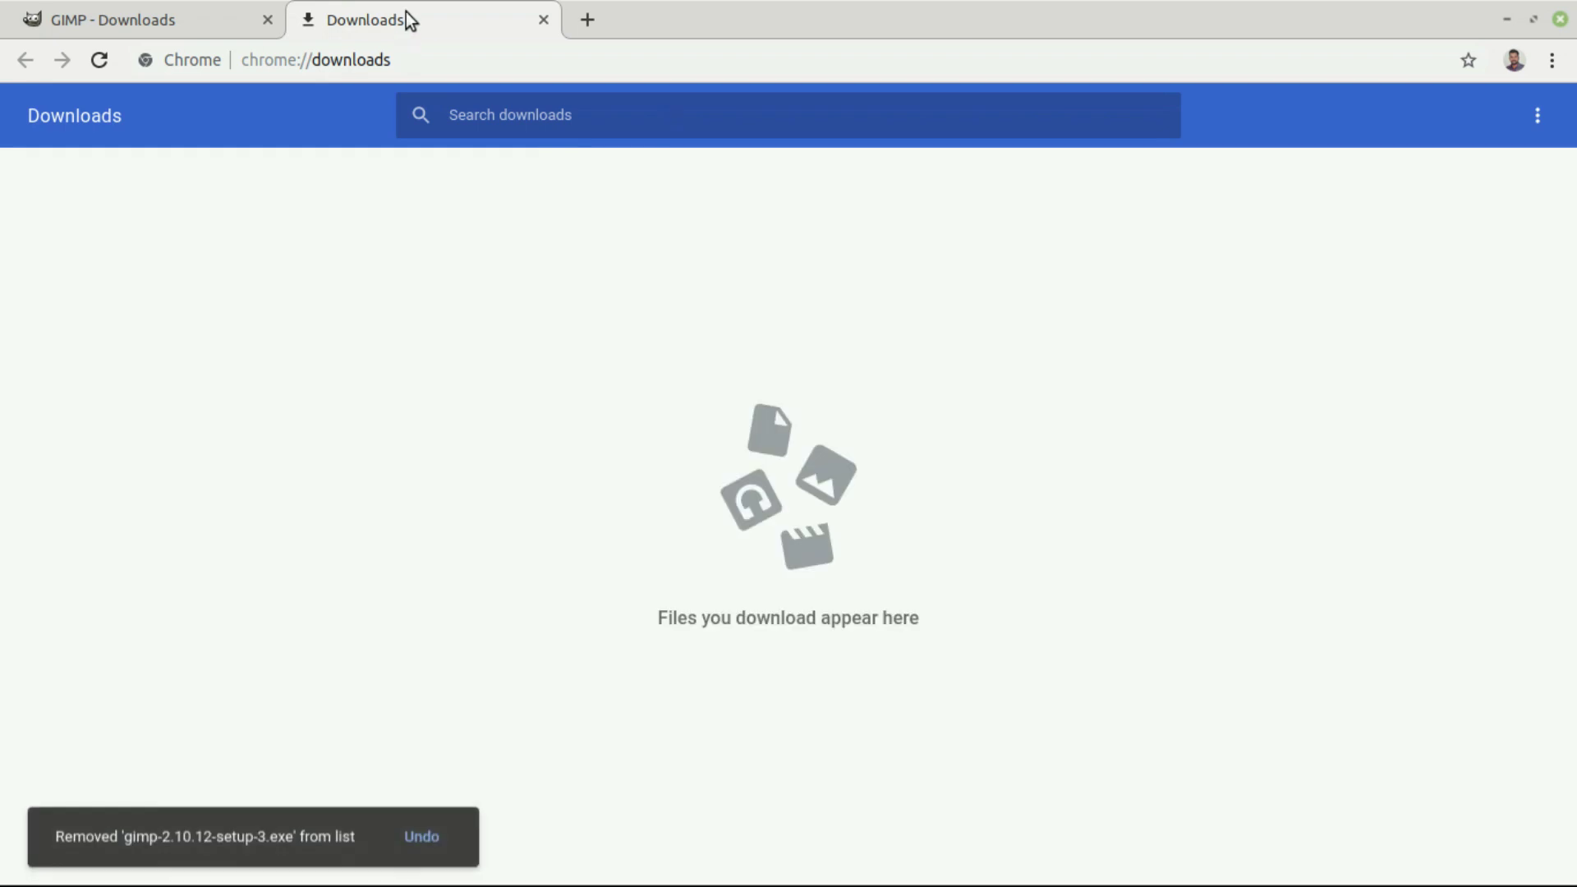
click(74, 27)
click(25, 60)
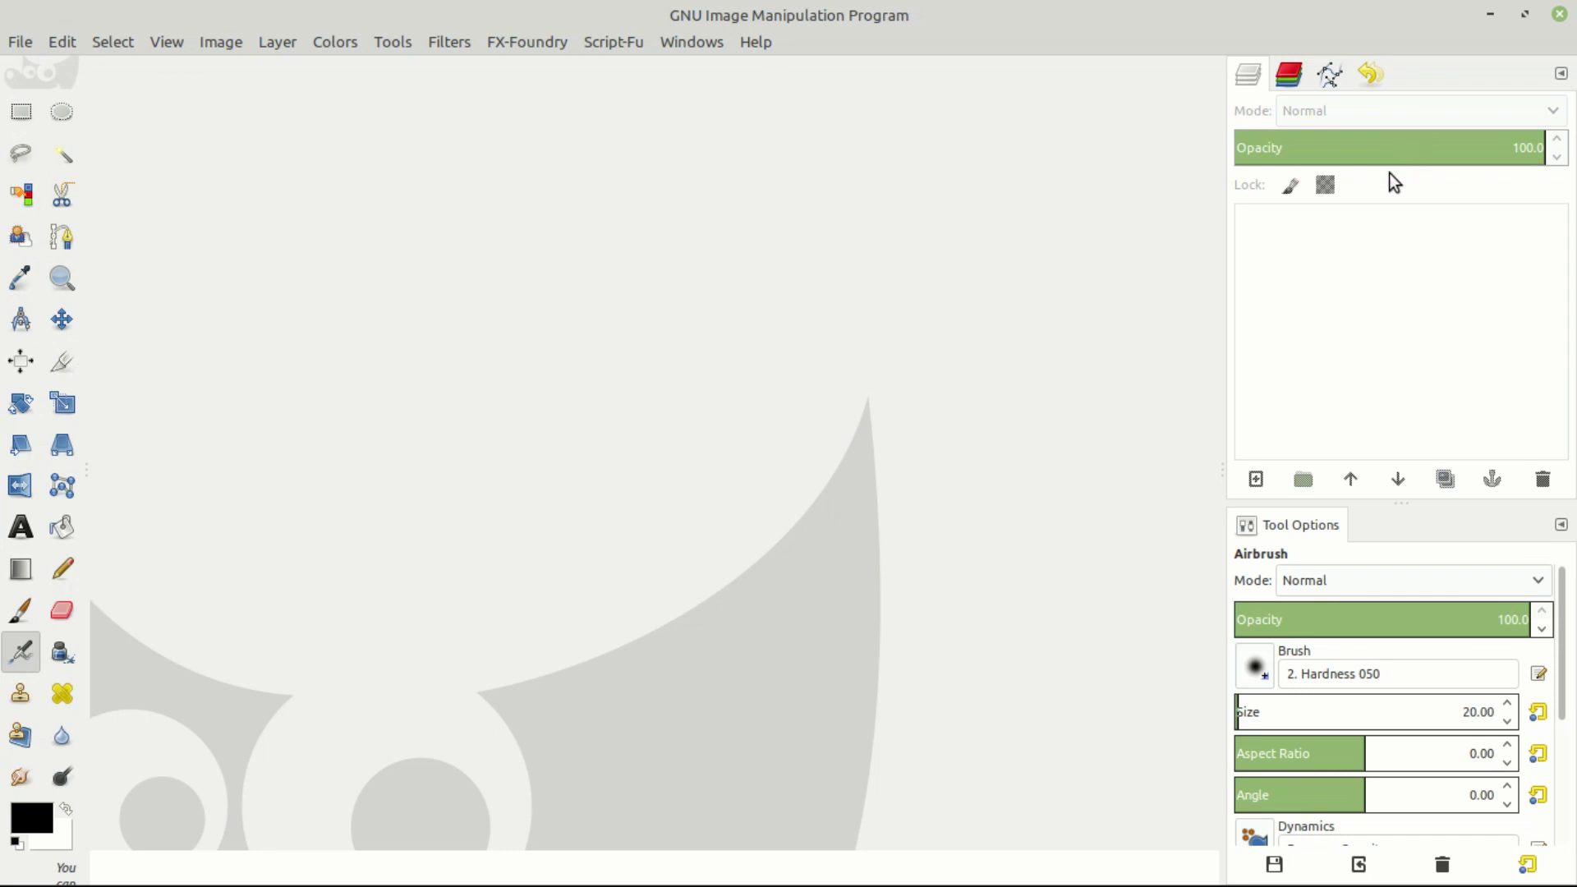
- Start a new image using the 1600x1200 size template
click(20, 43)
click(37, 66)
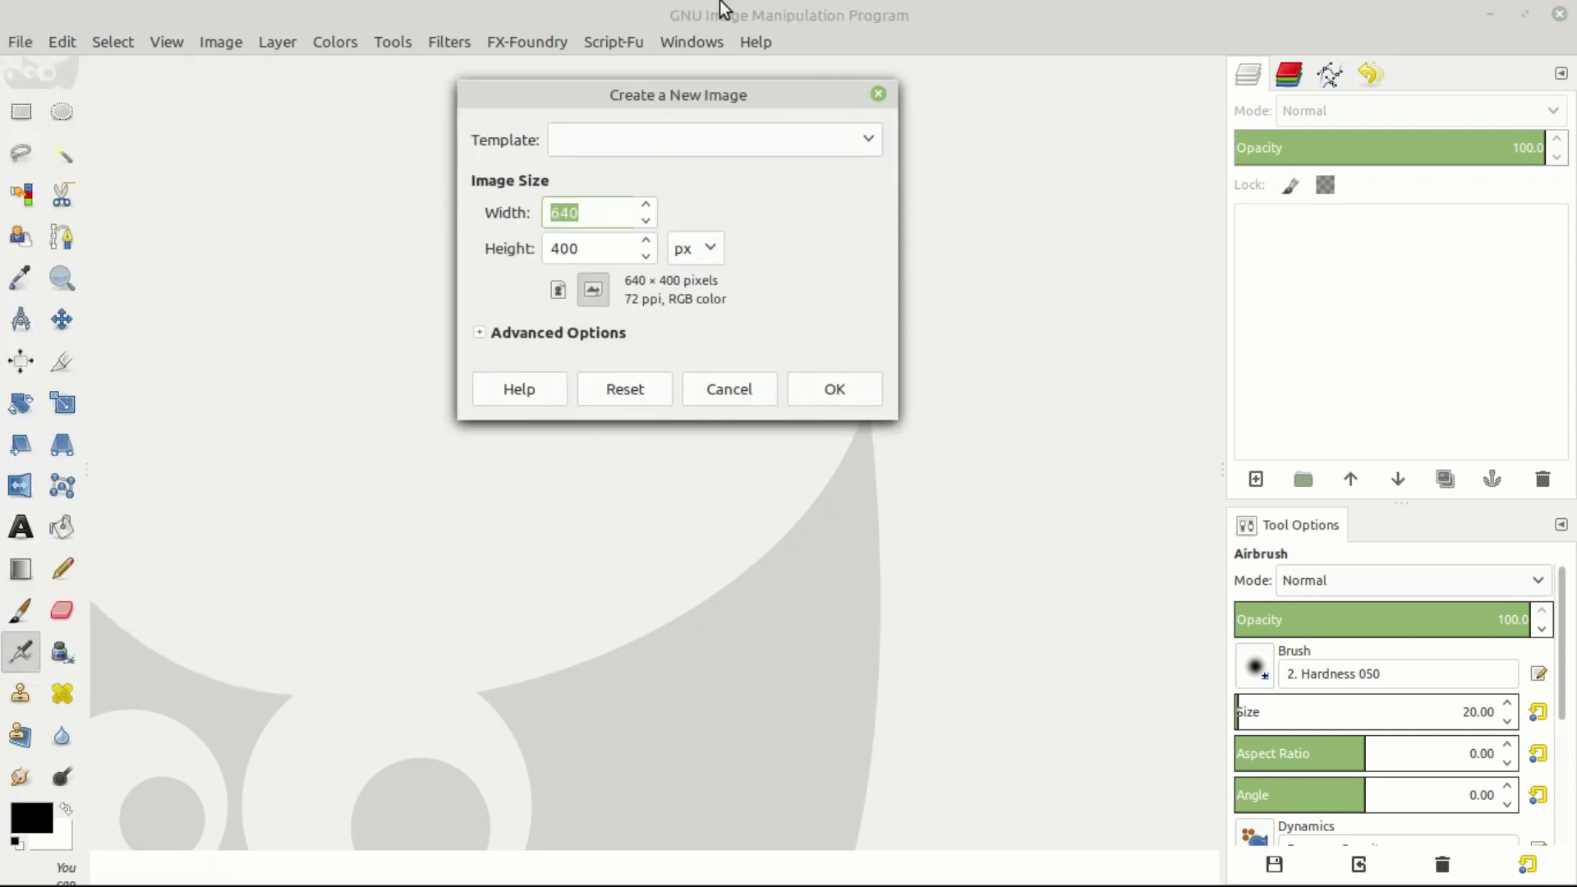
drag(698, 96, 657, 115)
drag(554, 233, 487, 232)
key(Tab)
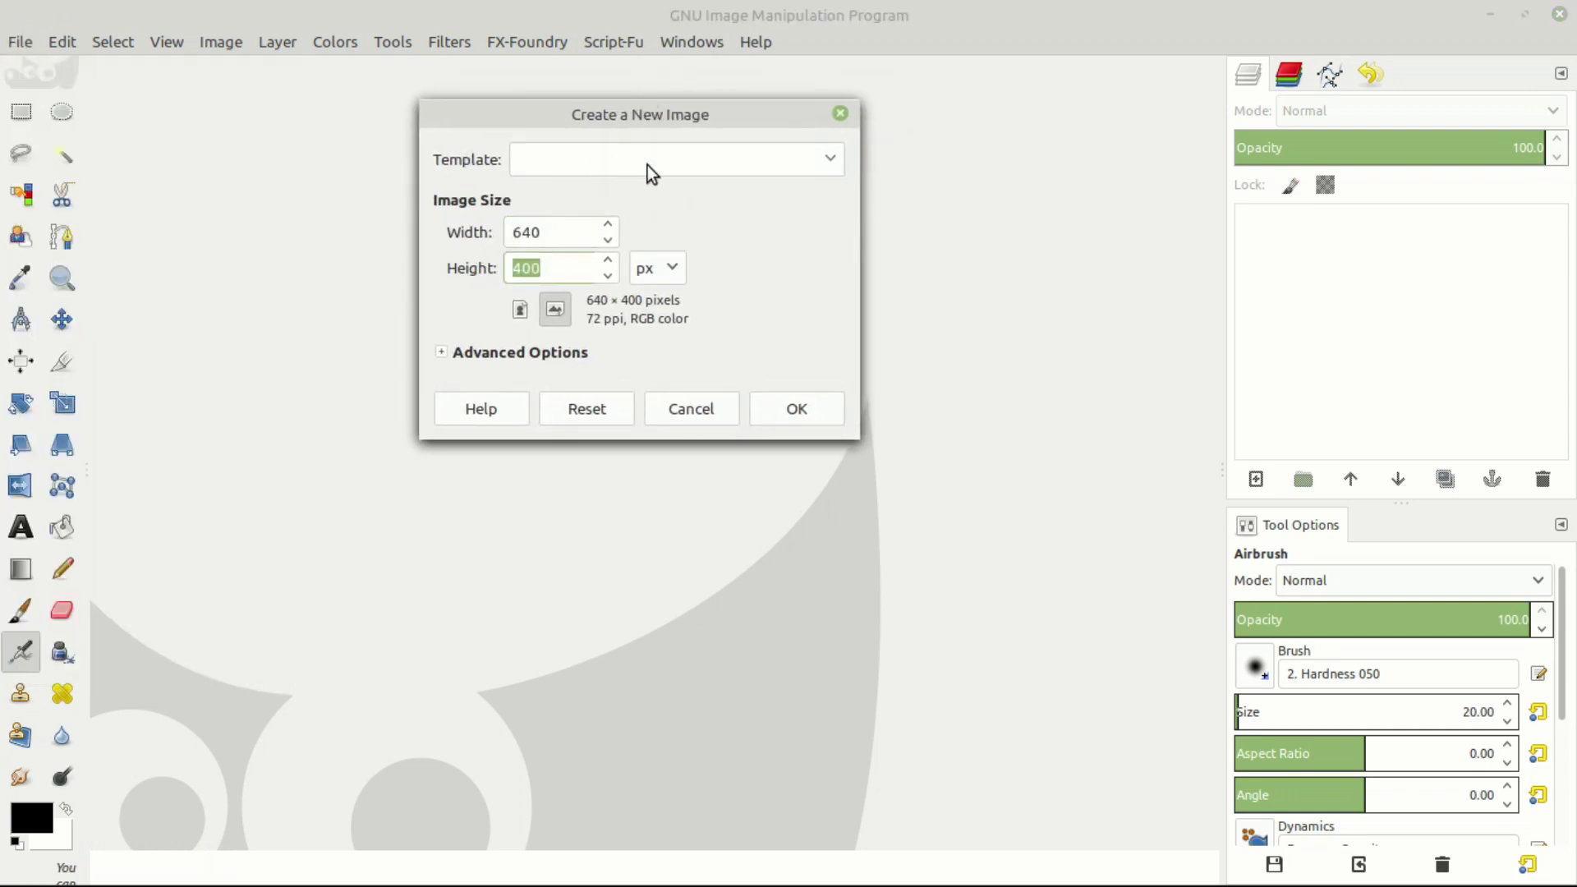
click(648, 165)
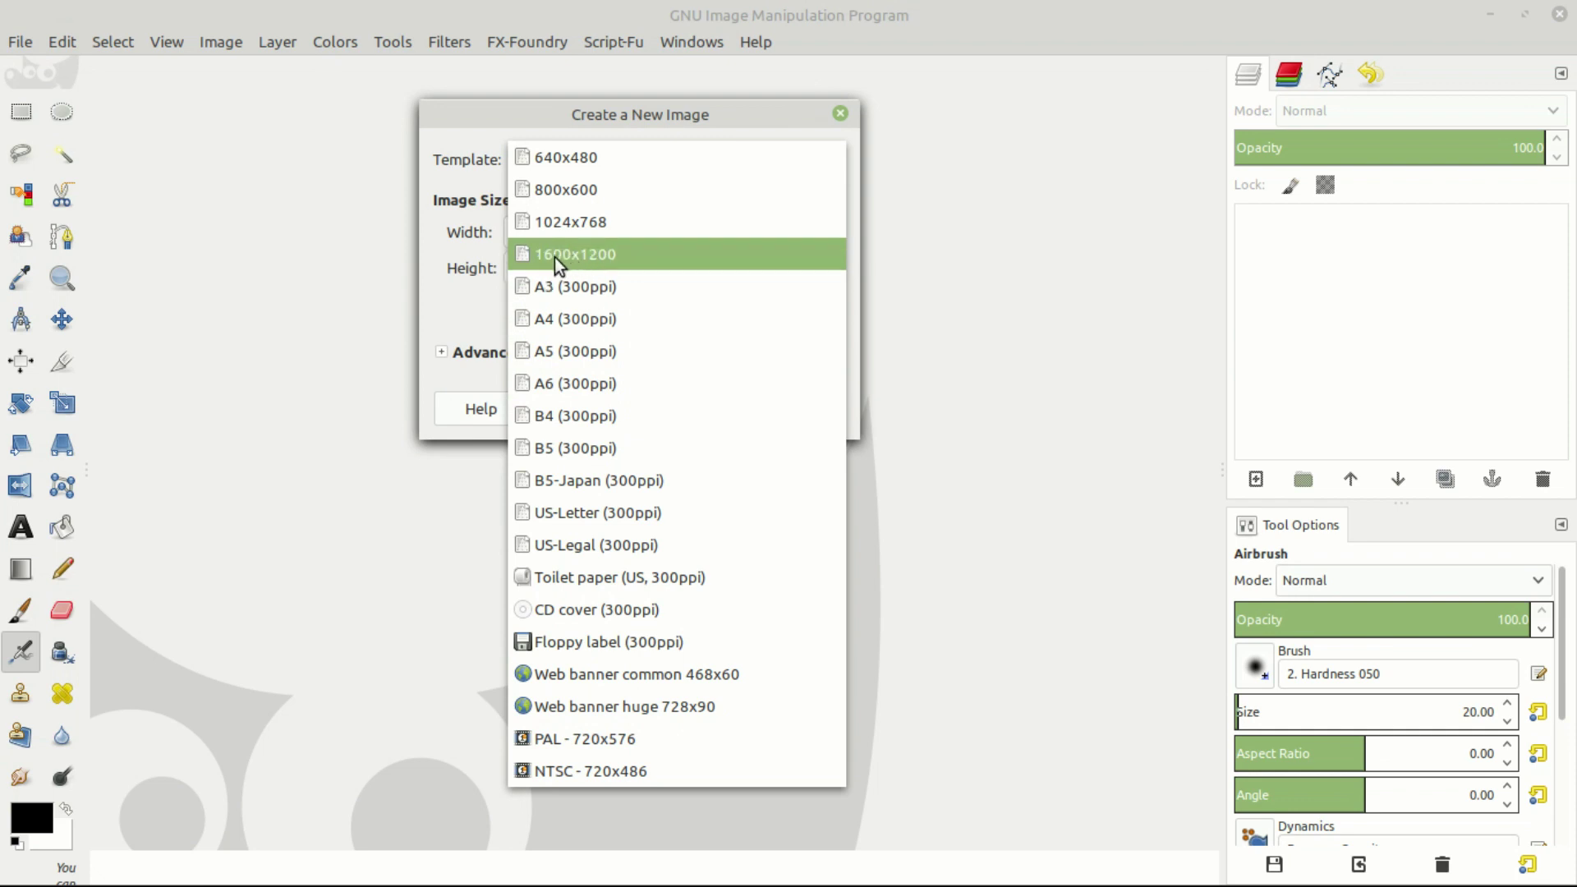
click(599, 256)
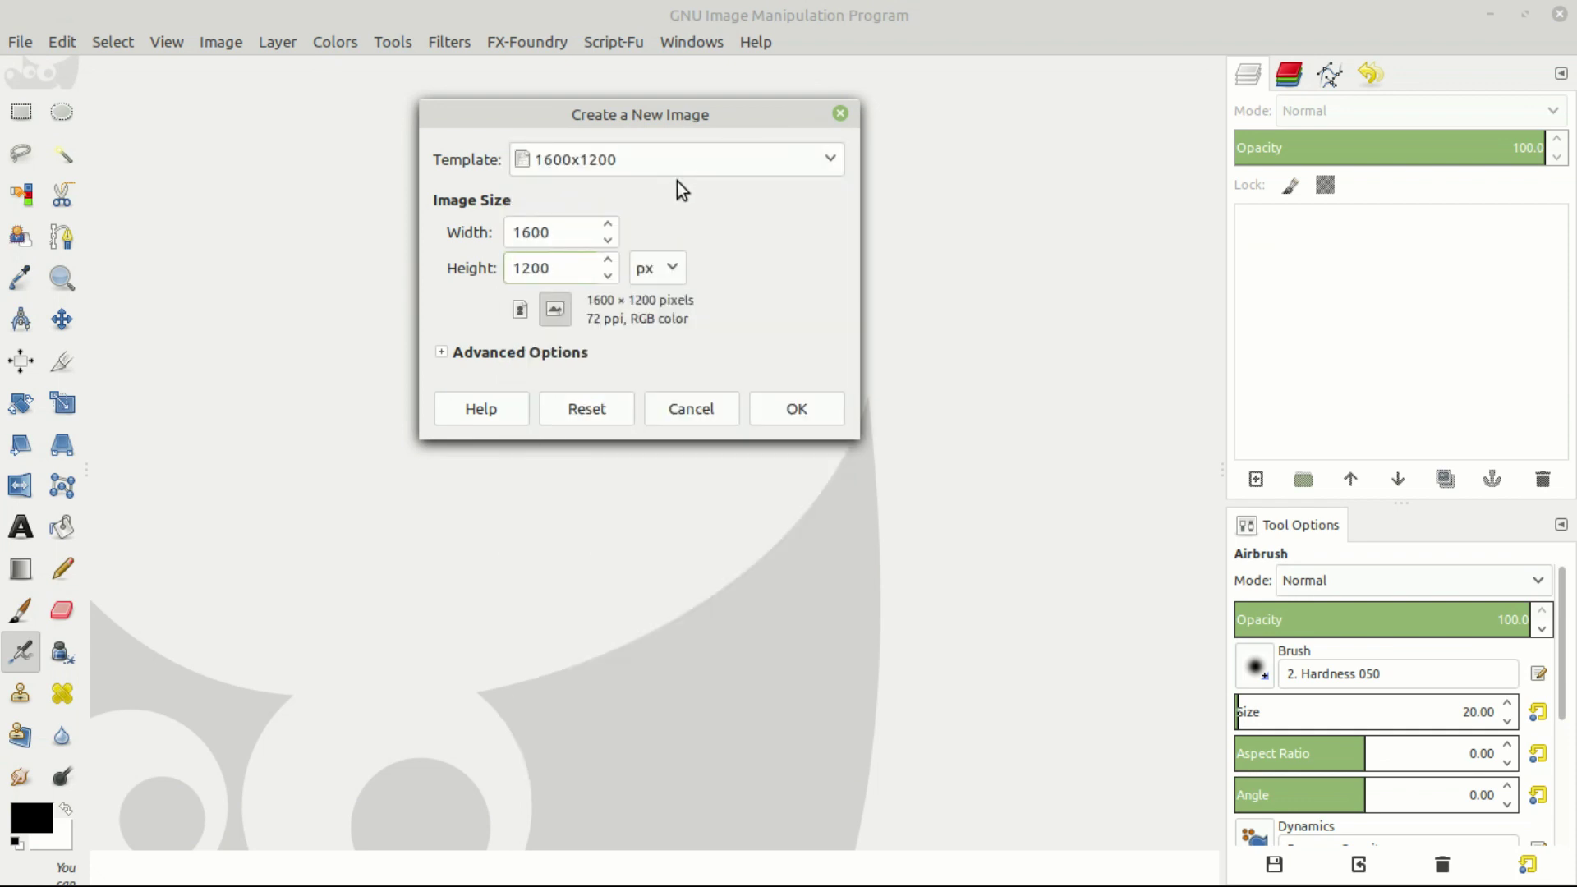
- Set the X resolution to 300 ppi in Advanced Options and create the image
click(440, 355)
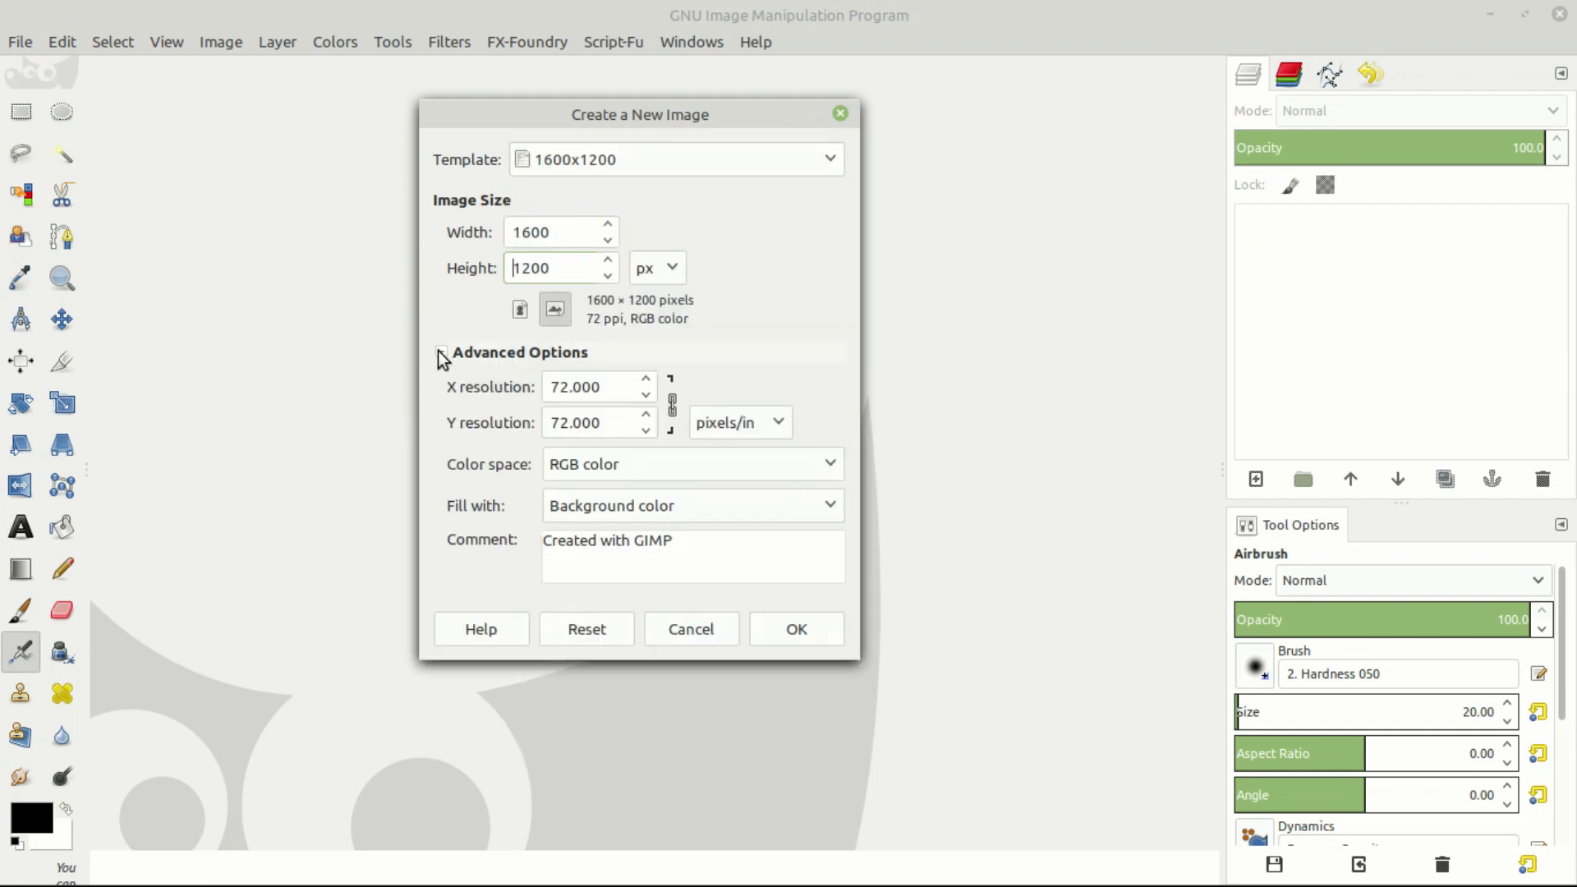
double_click(567, 386)
text(150)
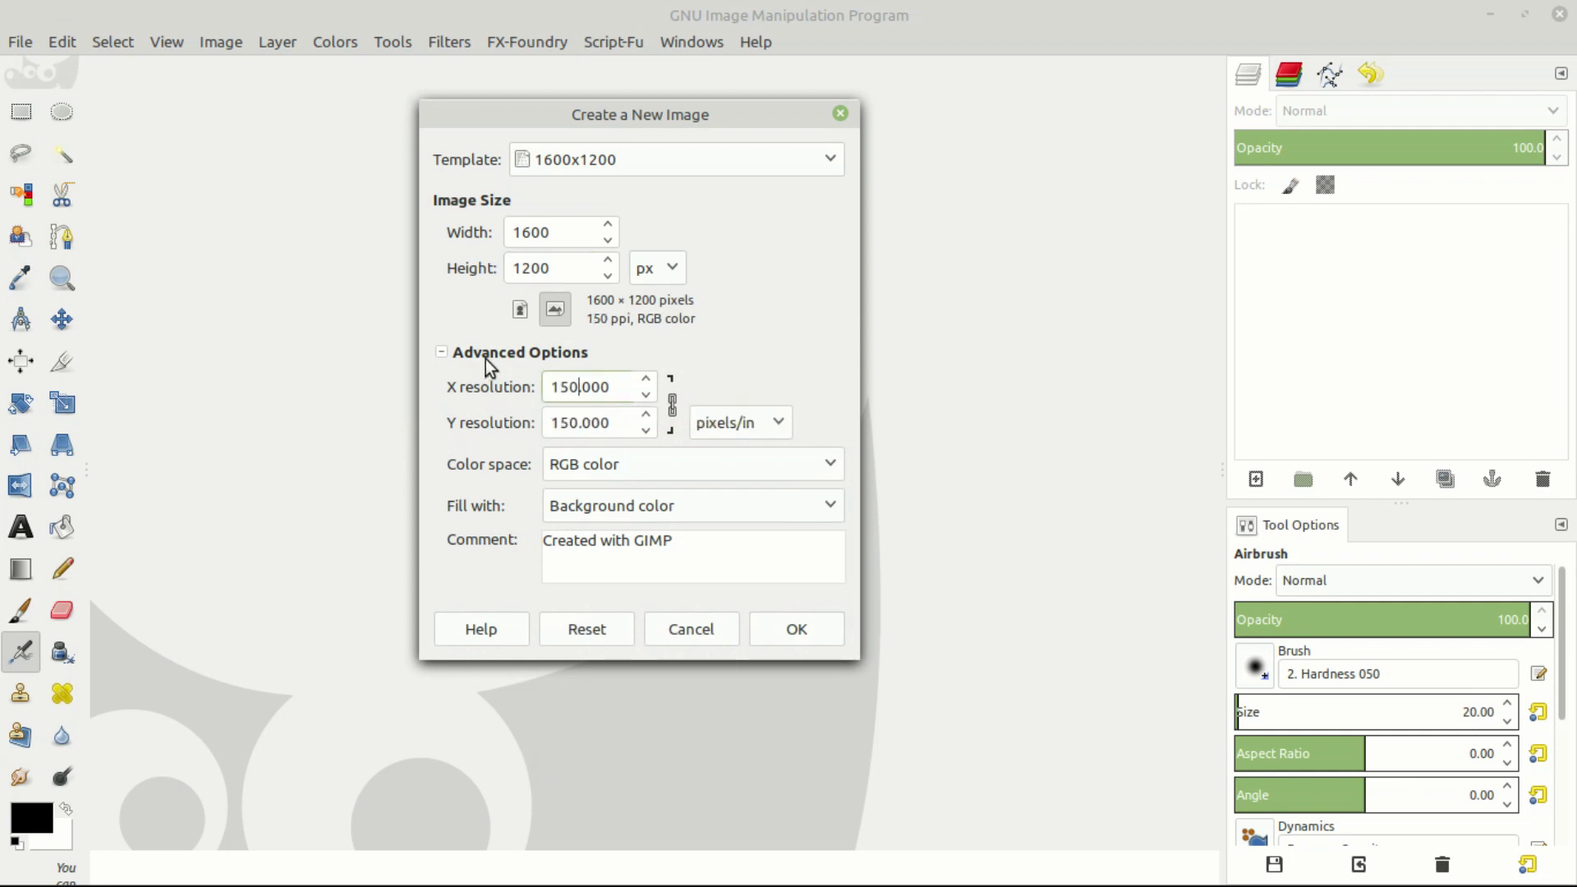
drag(579, 392, 537, 382)
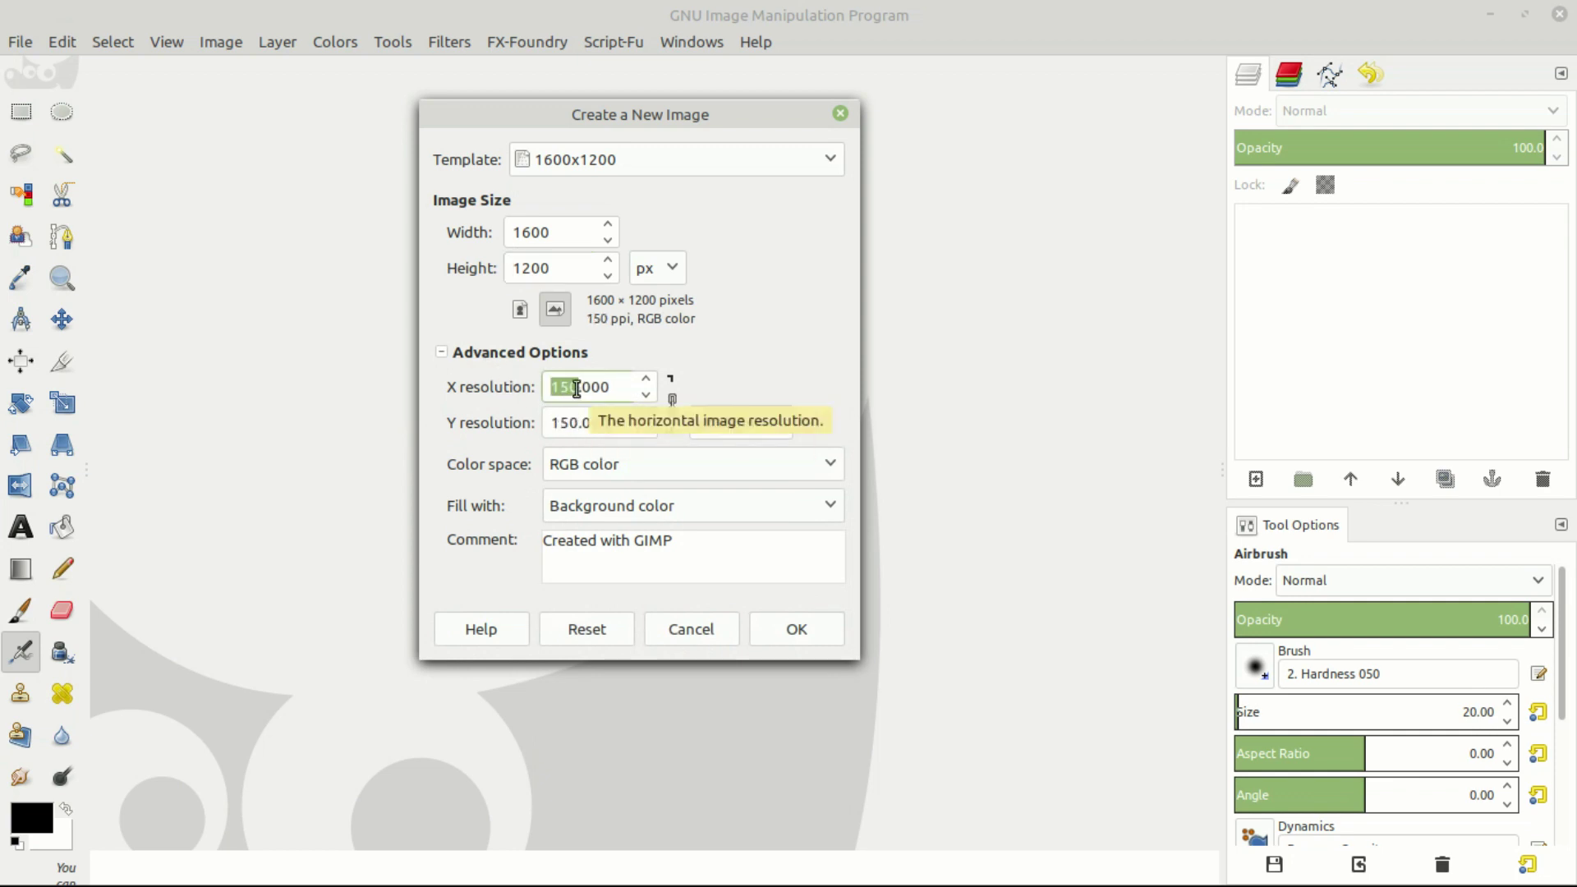
drag(575, 387, 576, 388)
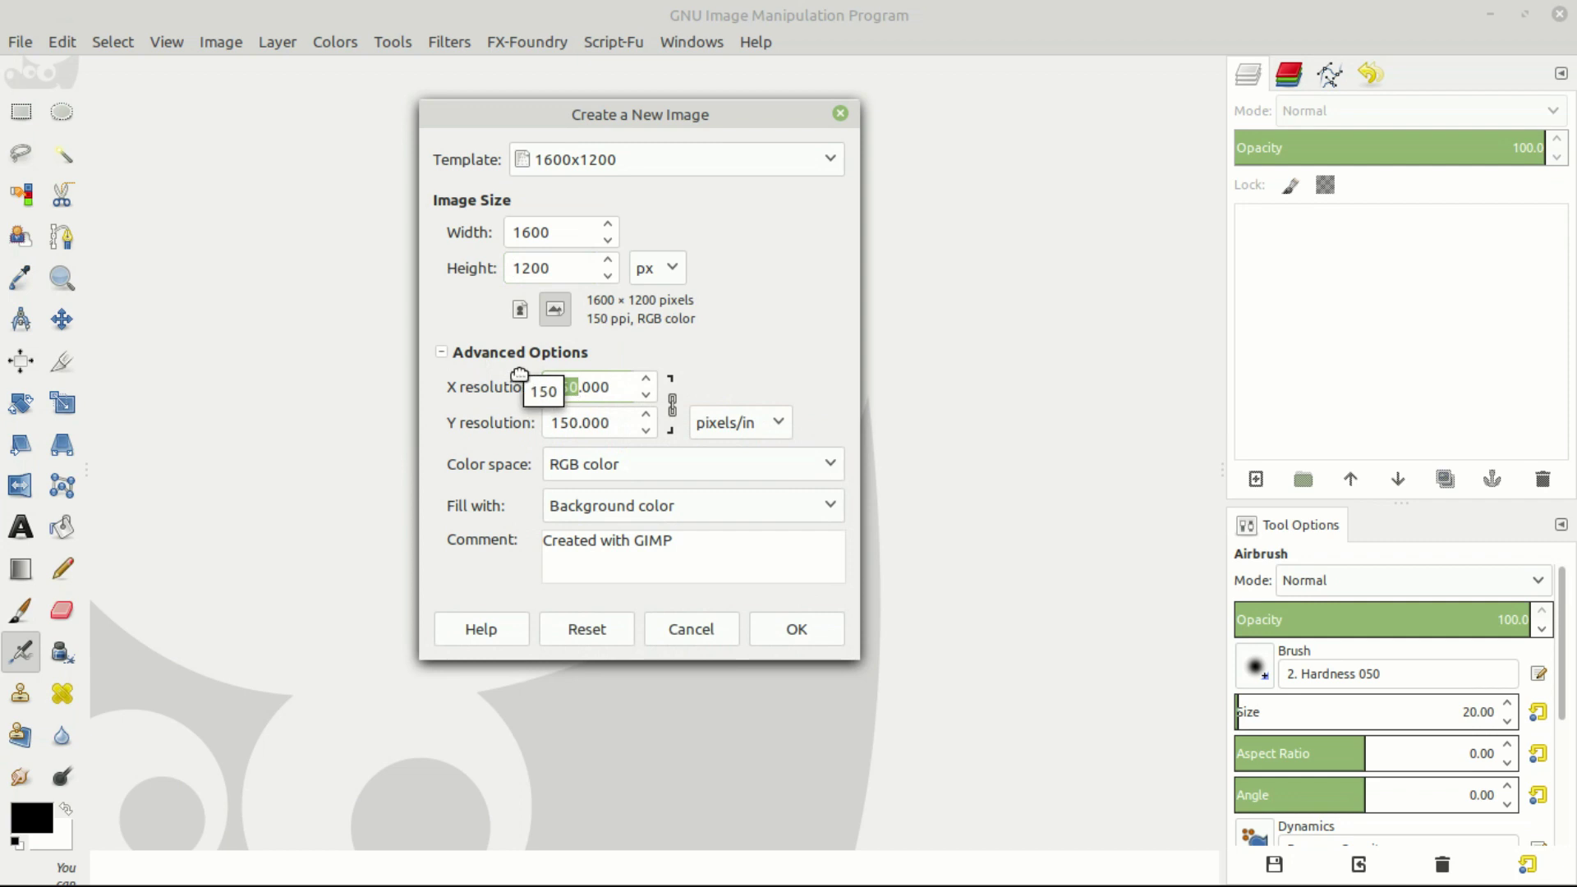
double_click(578, 387)
text(300)
click(729, 351)
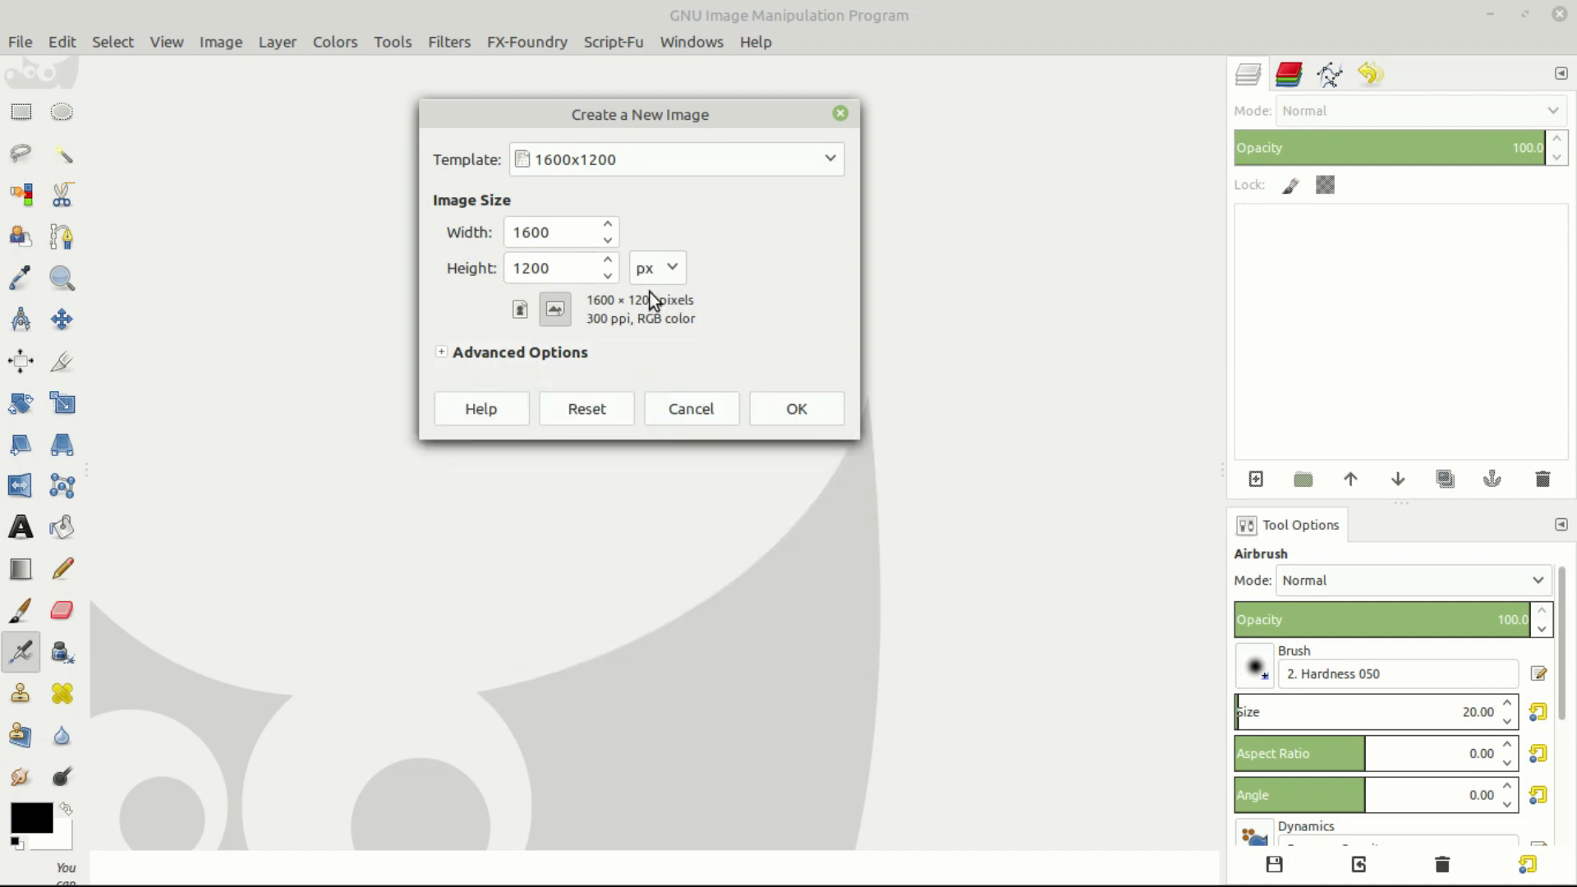
click(806, 412)
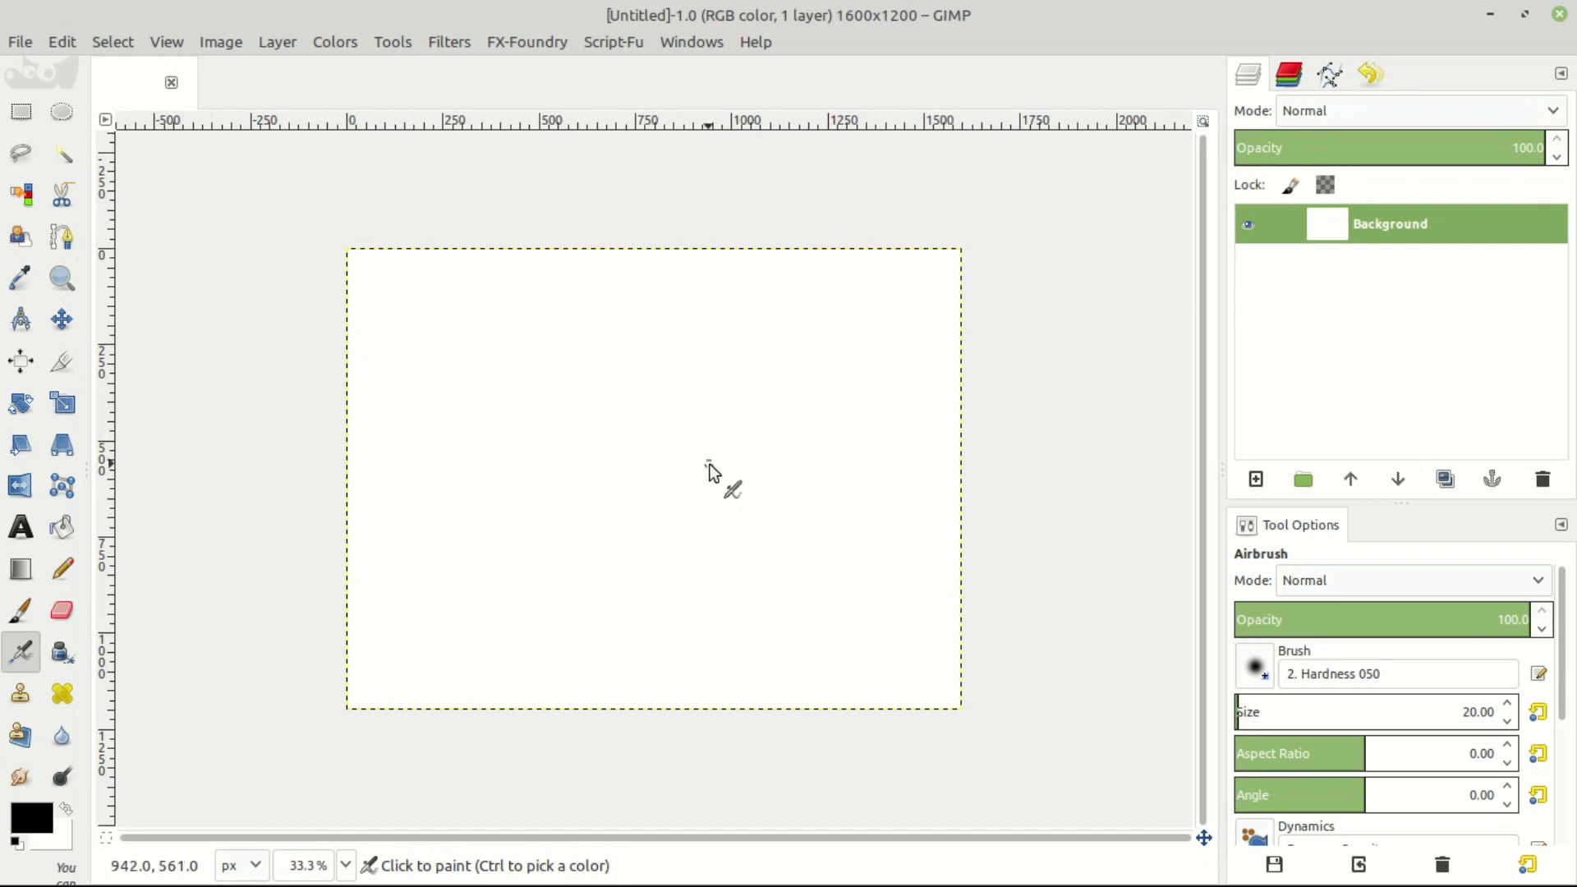
- Drag birds-20193.jpg from Pictures/Animals in the file manager onto the GIMP canvas
mouse_move(187, 875)
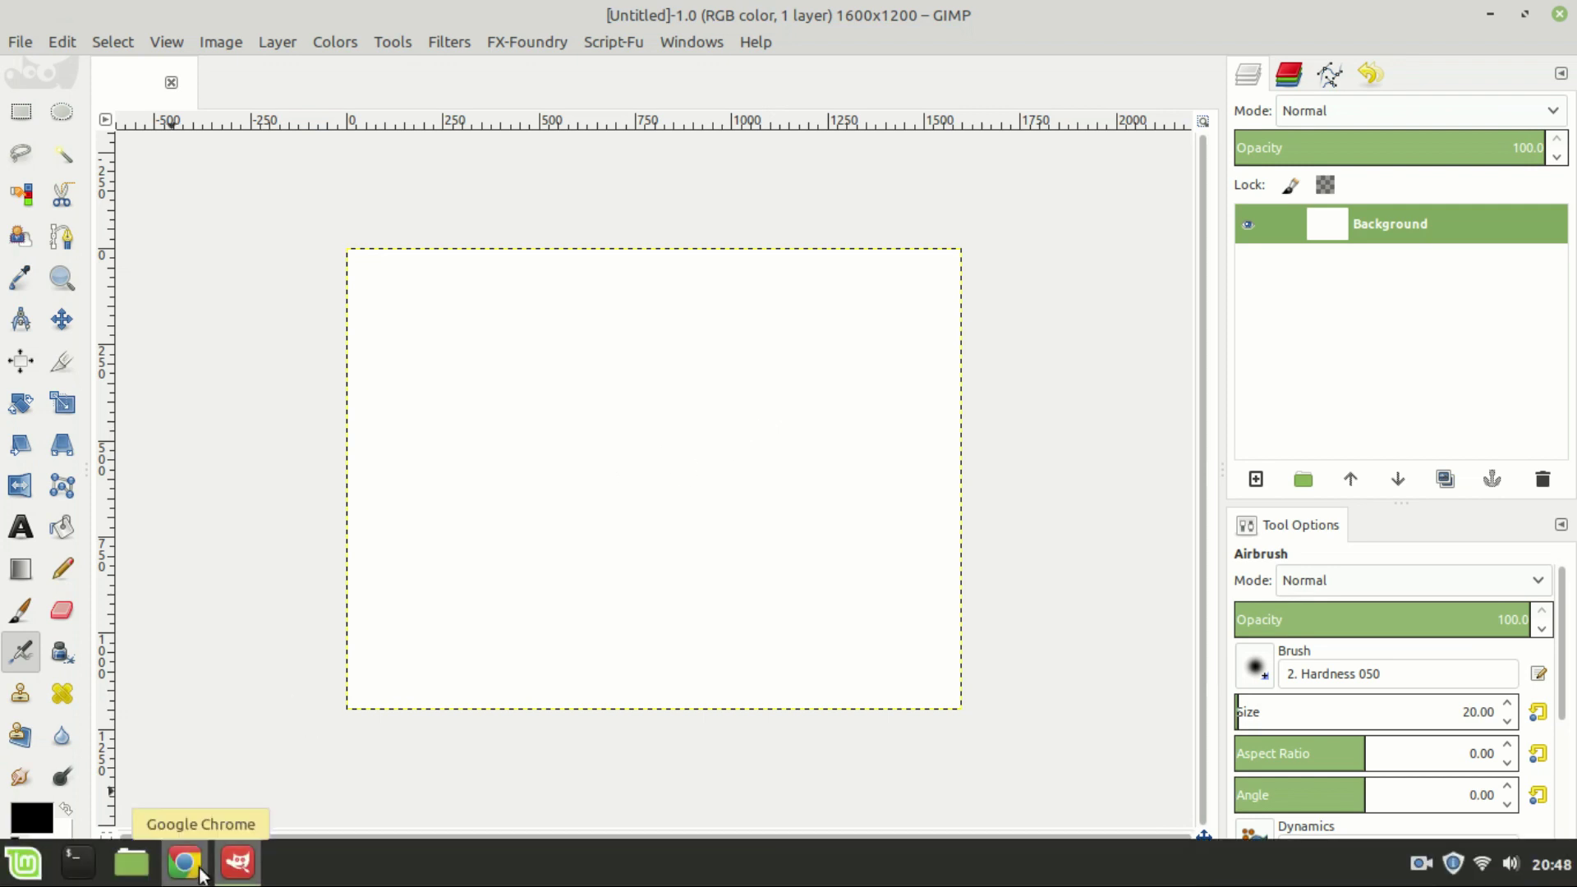
click(129, 863)
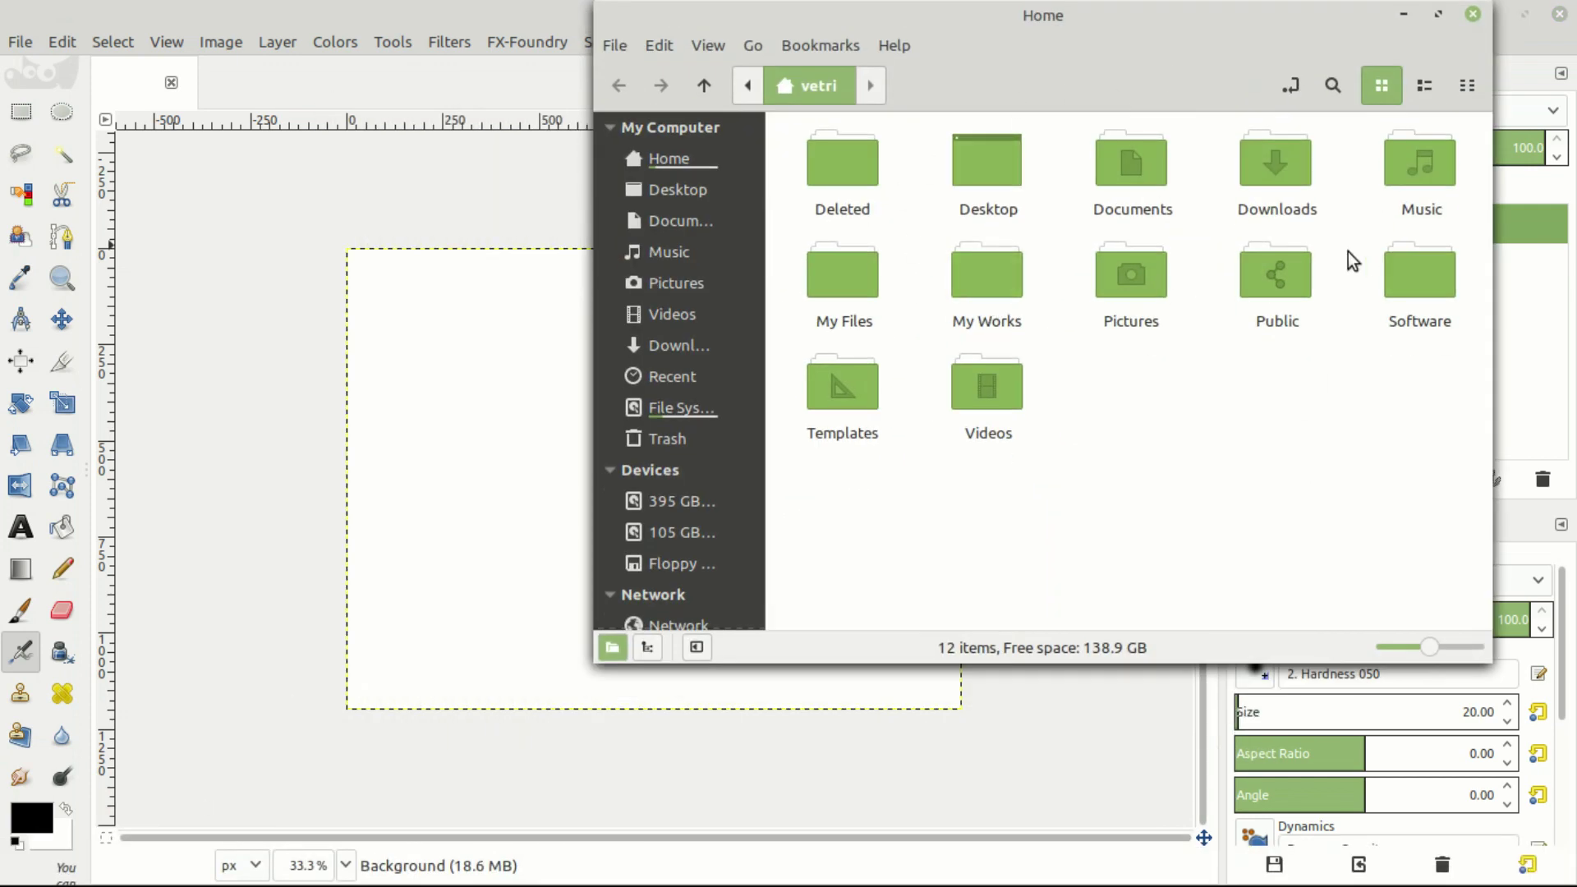
double_click(1104, 261)
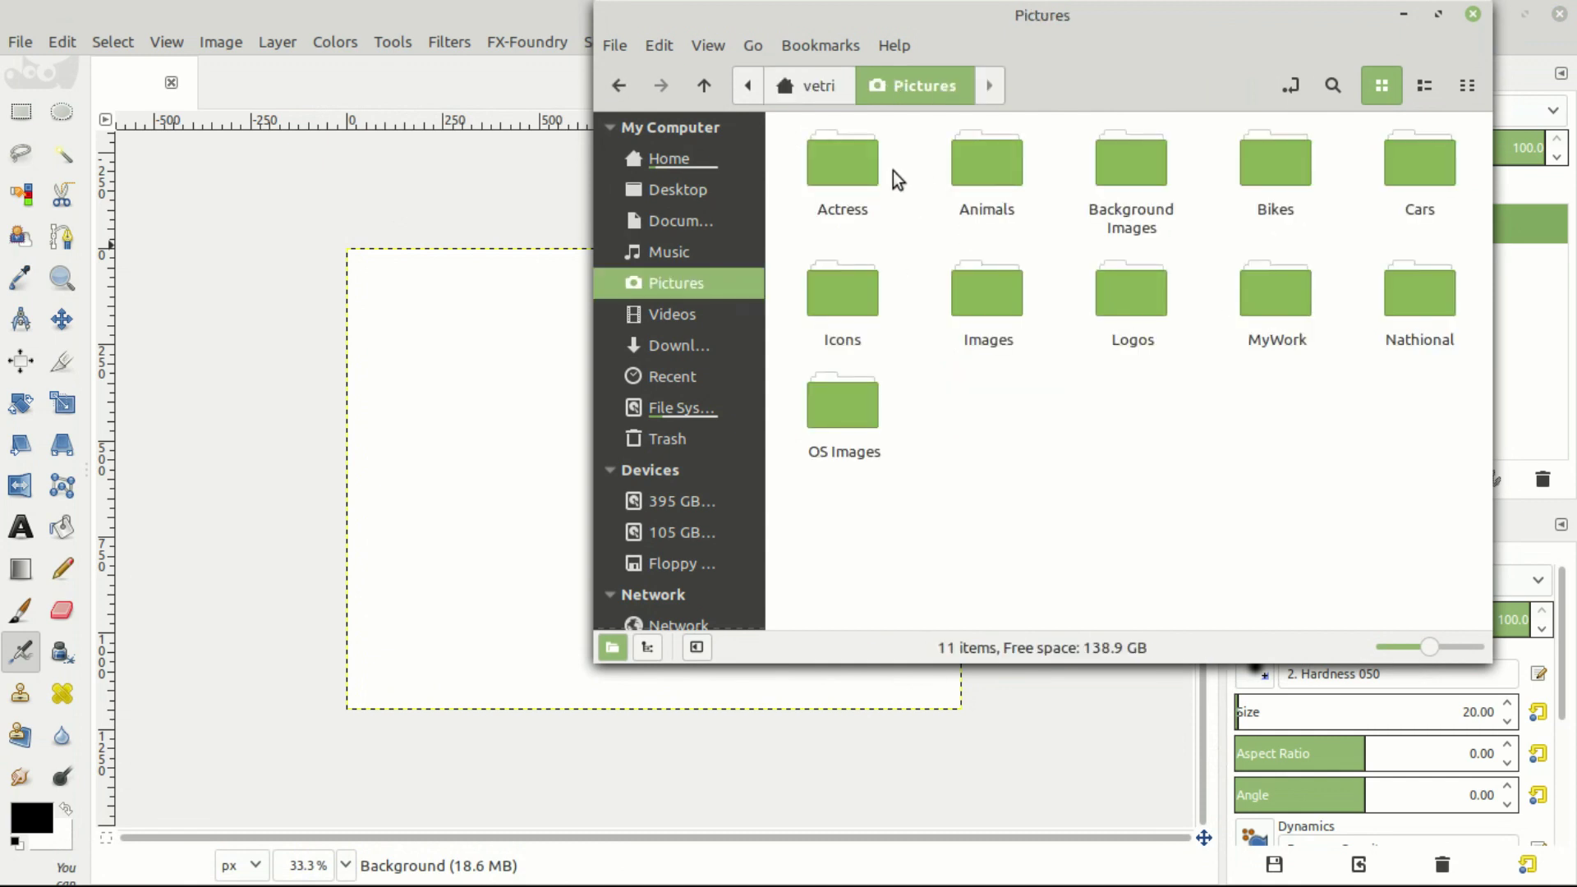
double_click(998, 160)
drag(998, 160, 460, 424)
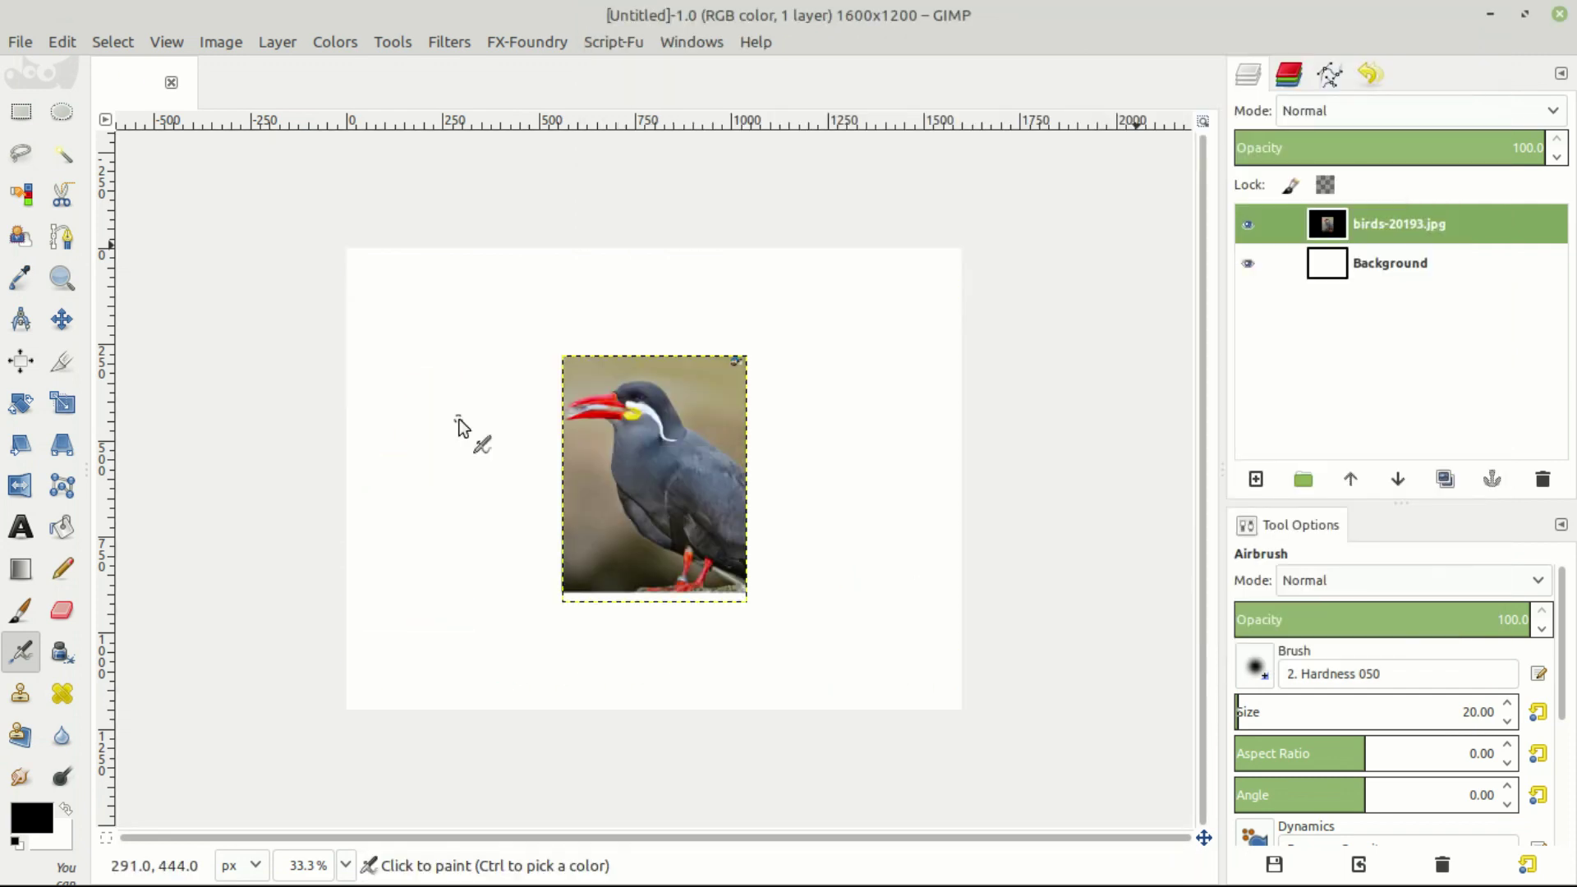
- Add a transparent layer named Layer and select a tall rectangle left of the bird
click(61, 318)
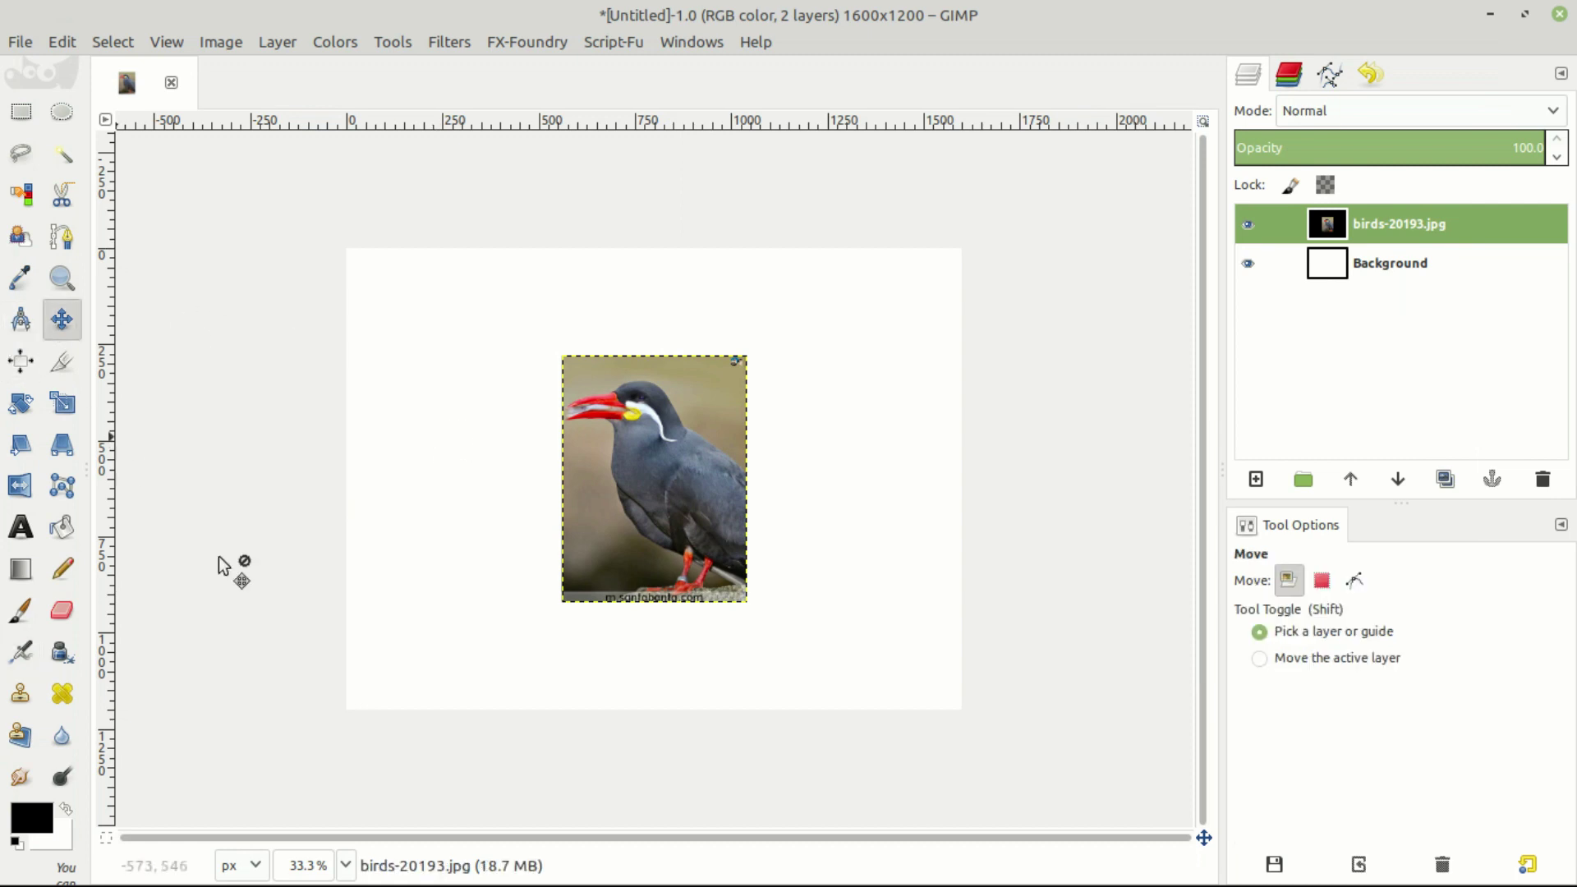
click(15, 115)
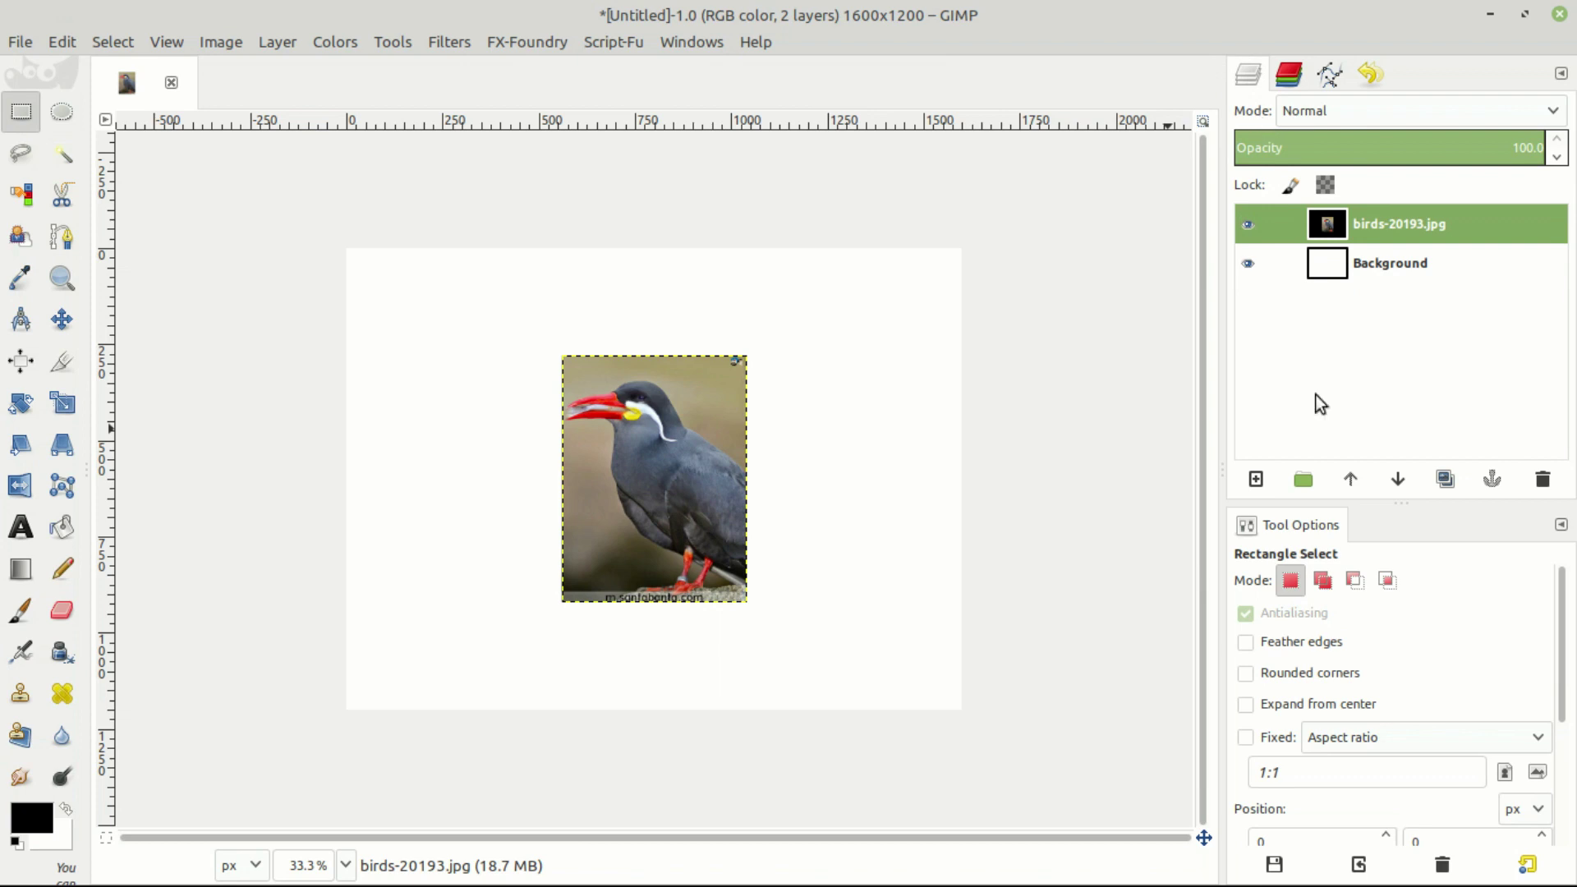
click(1255, 481)
drag(1261, 298, 843, 121)
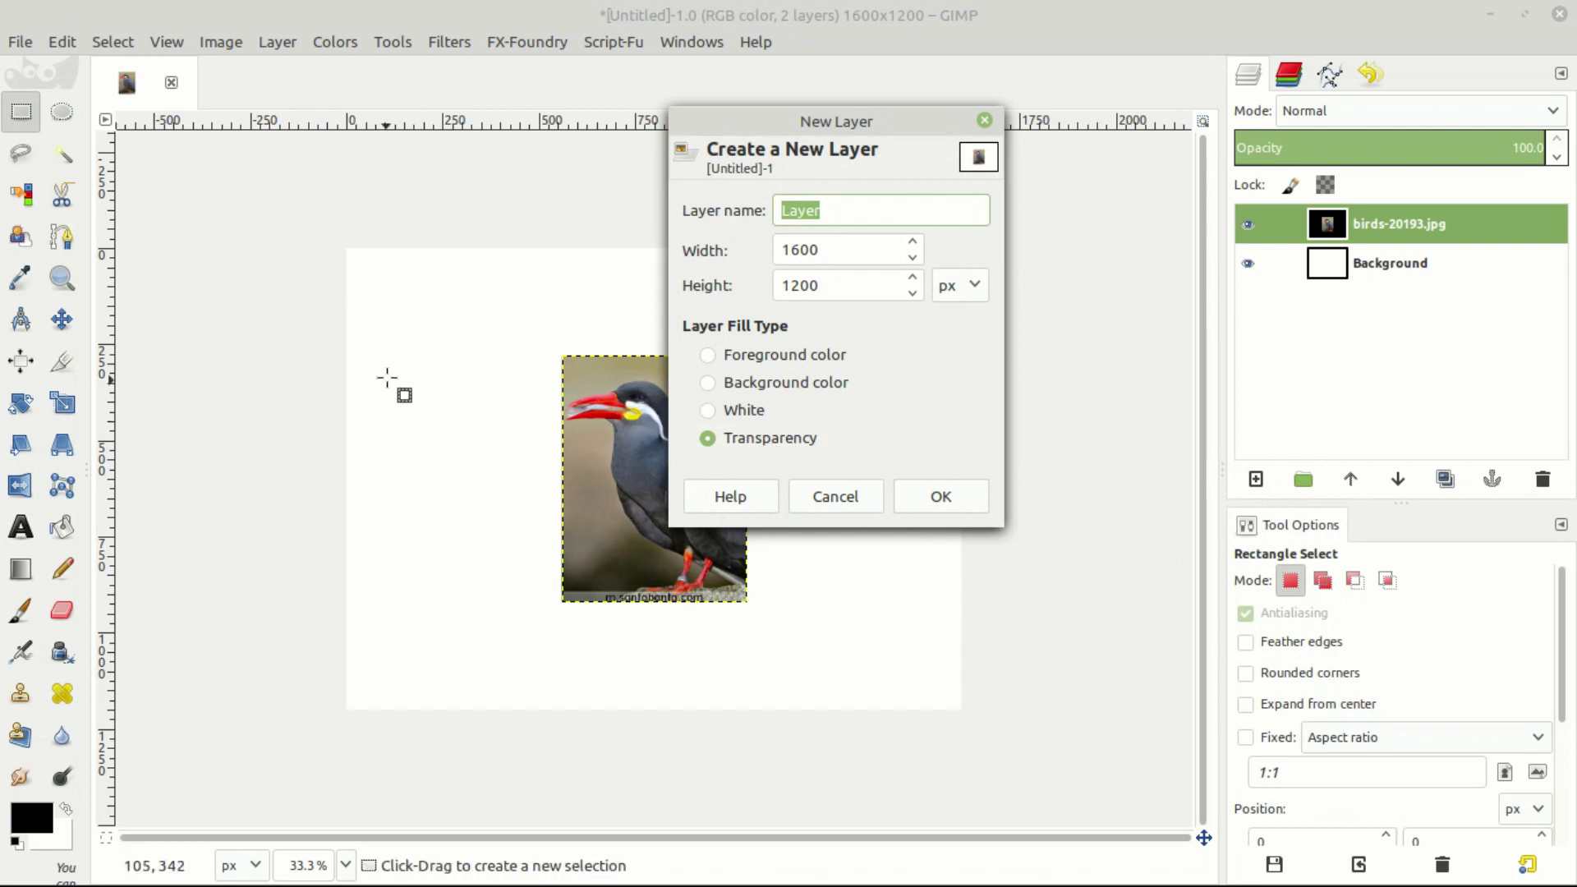
click(940, 496)
drag(379, 321, 637, 666)
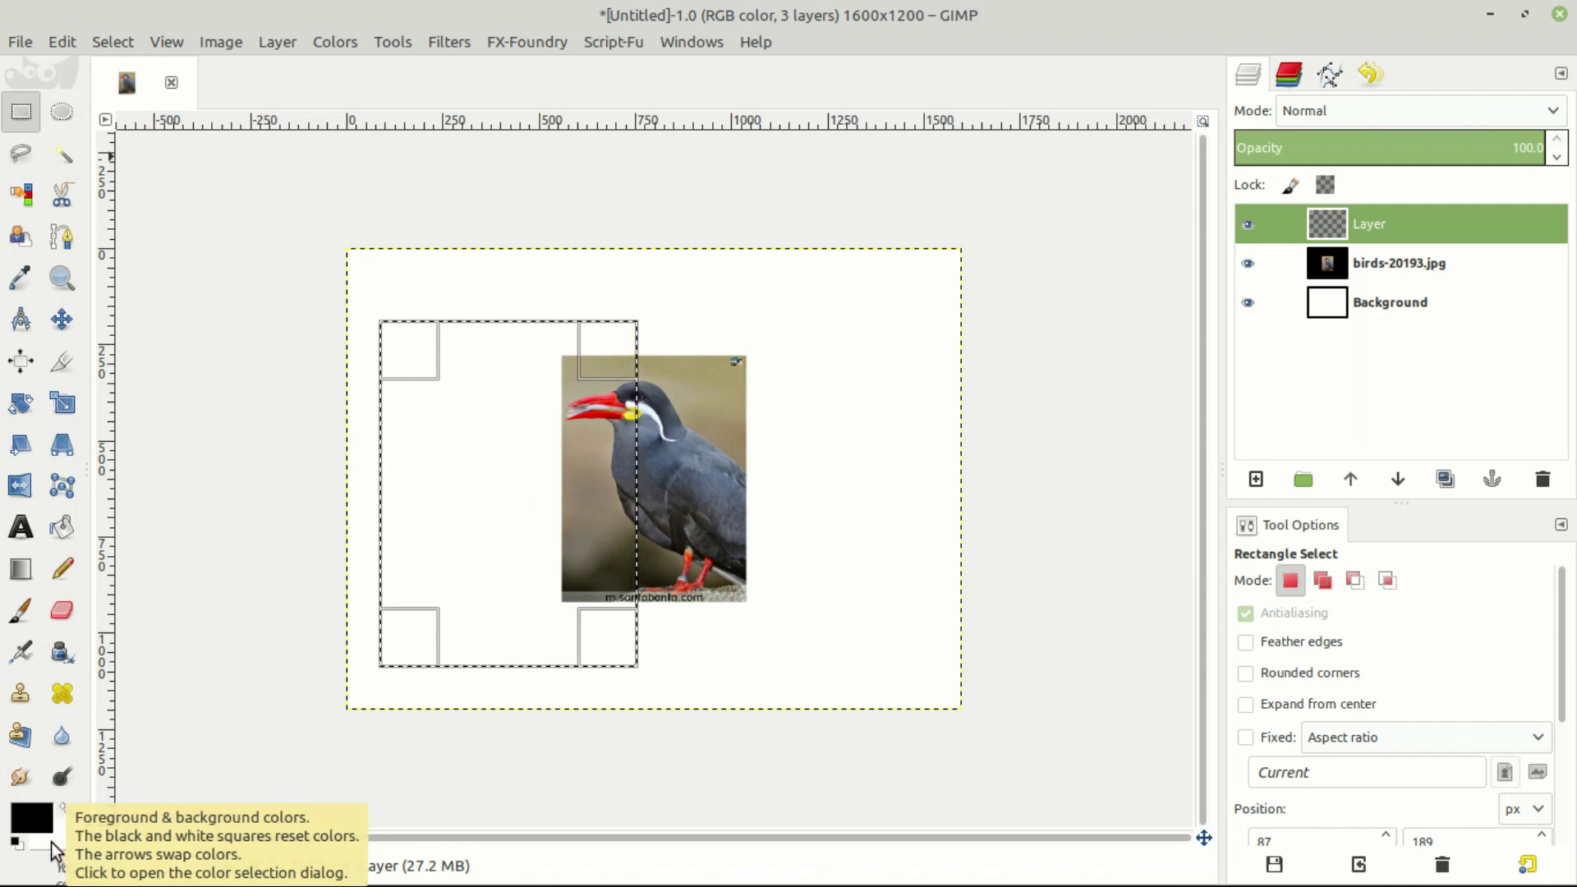
- Set the foreground colour to blue 5162e5 from the recent colours
click(31, 817)
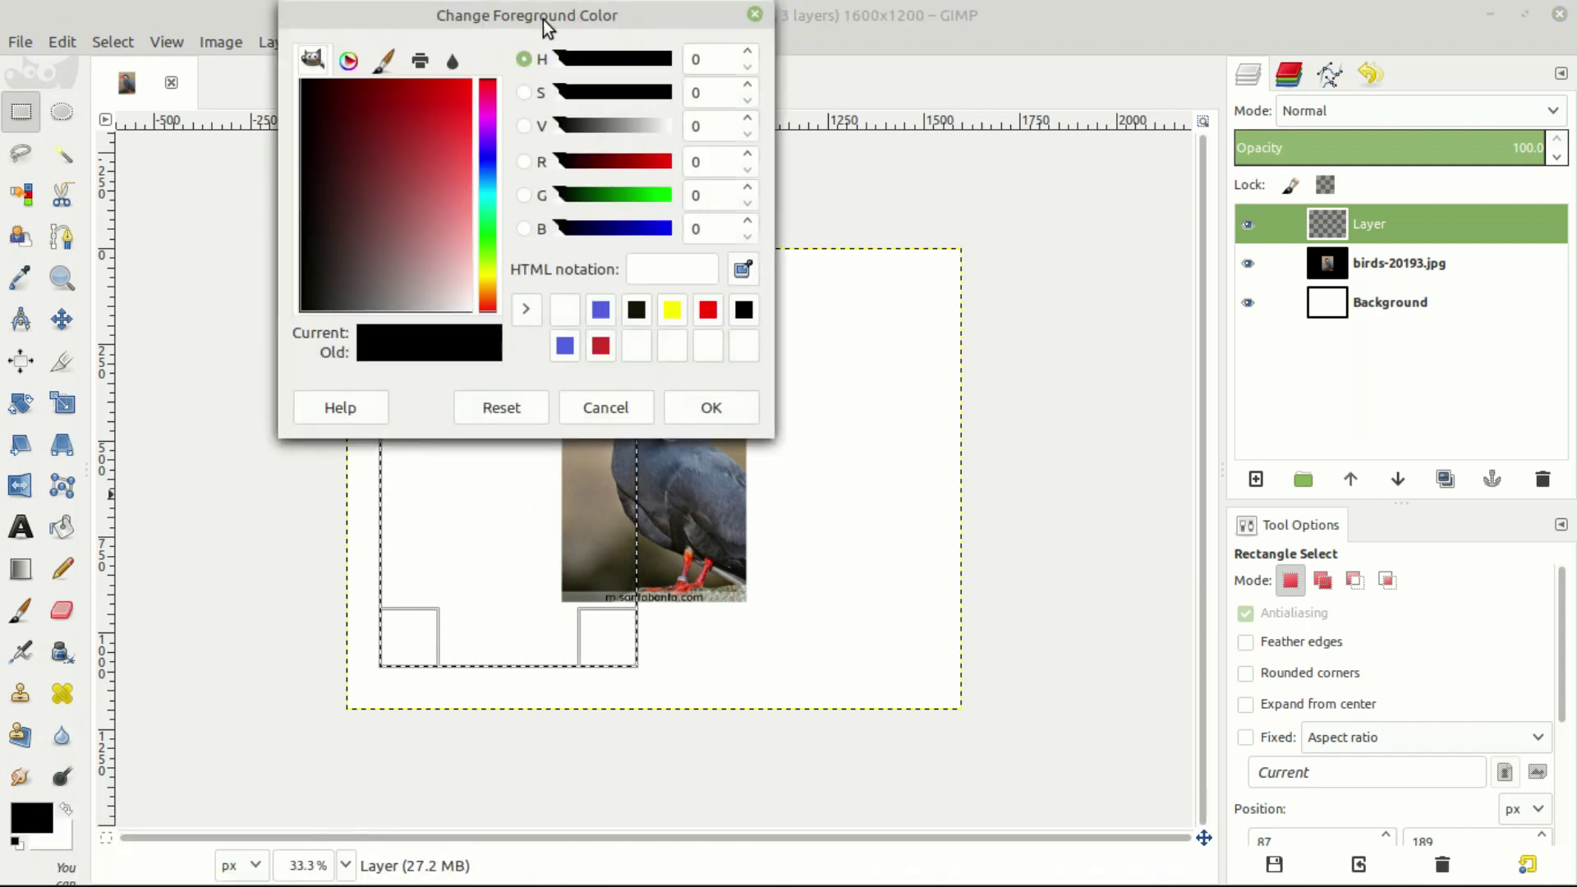
drag(532, 31, 581, 121)
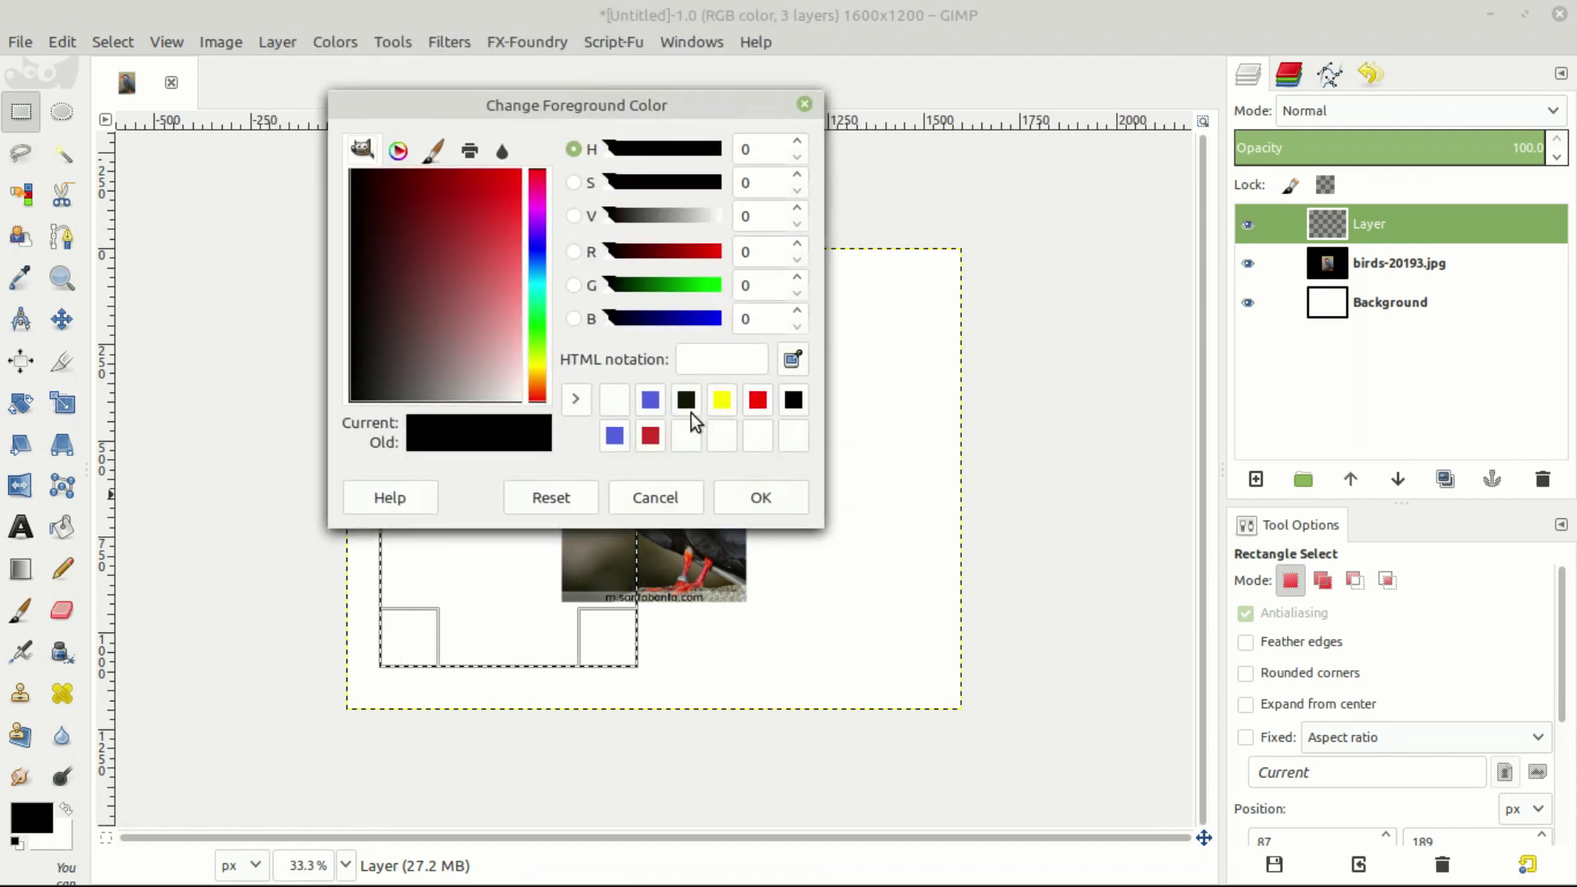
click(615, 436)
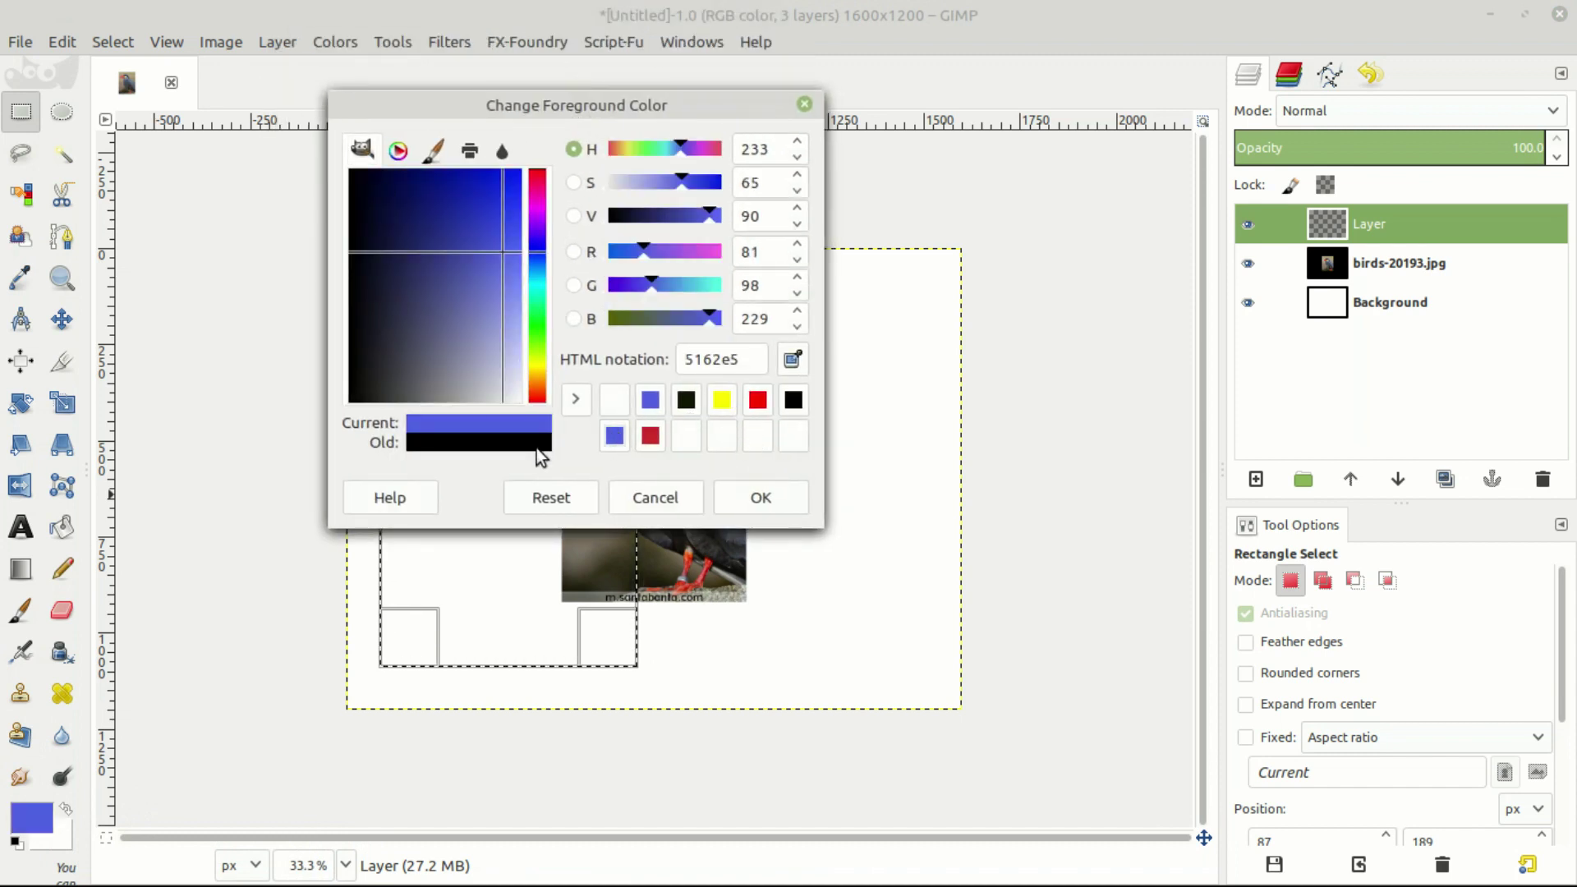
click(760, 496)
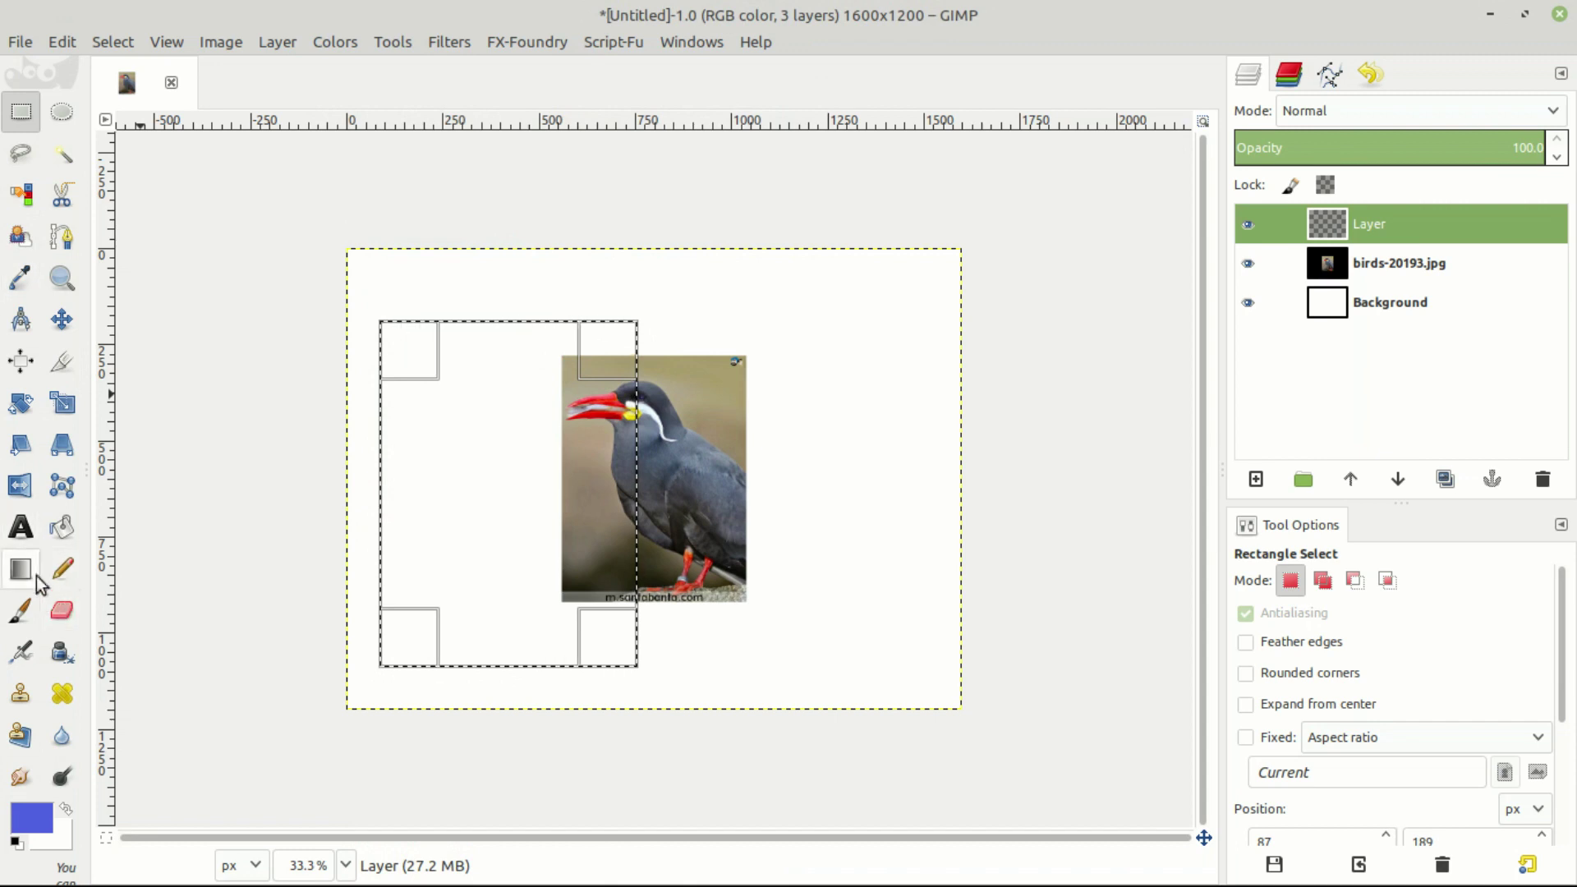
- Bucket fill the rectangle with blue and nudge it slightly to the right
click(66, 528)
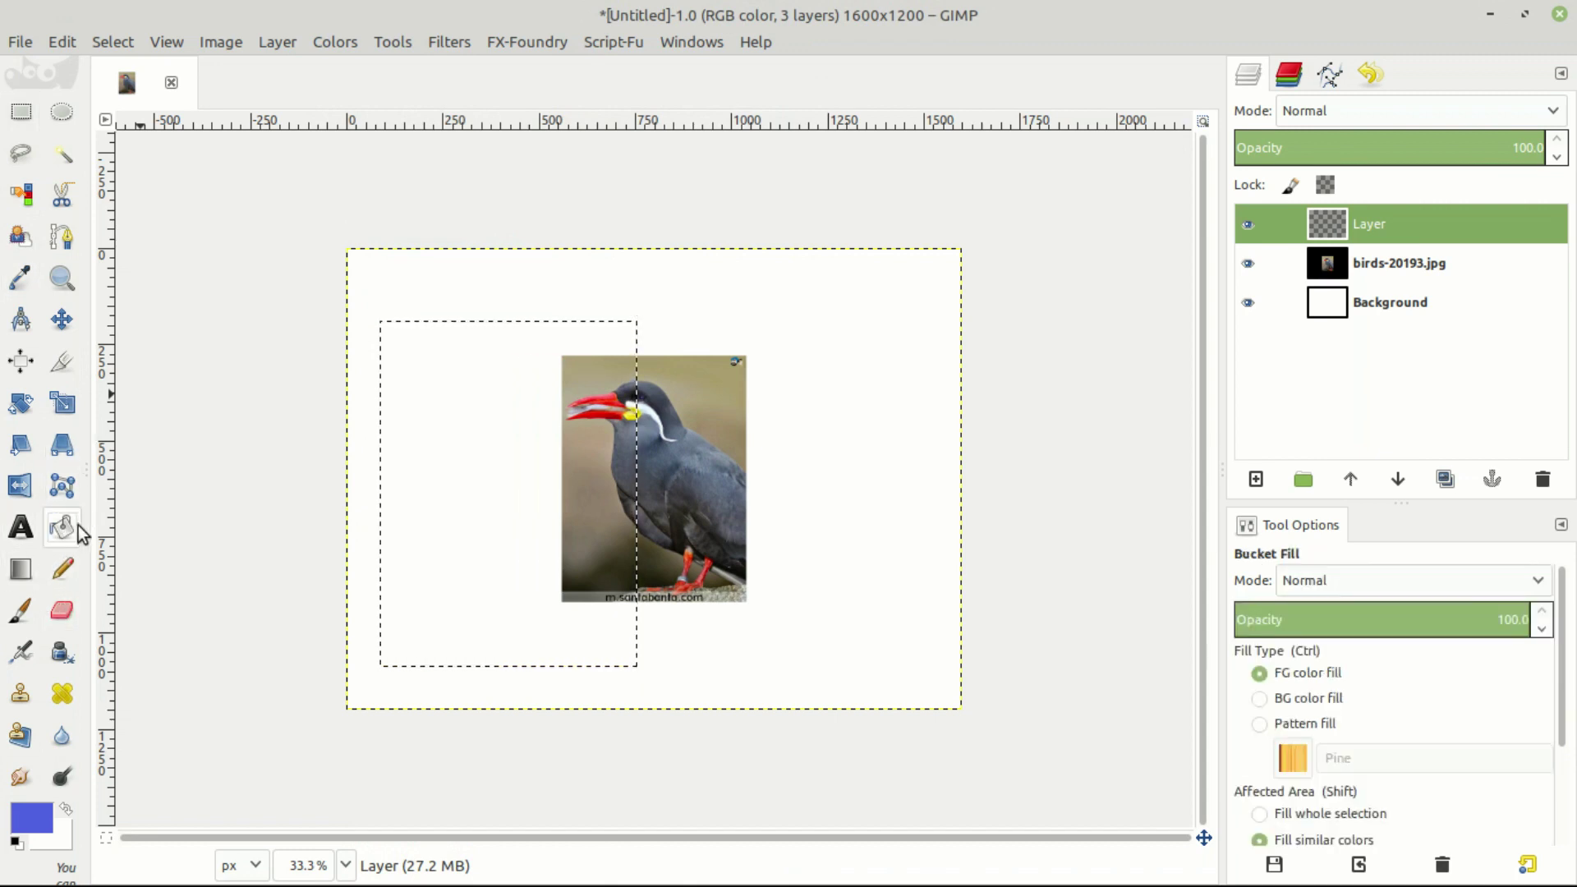
click(446, 433)
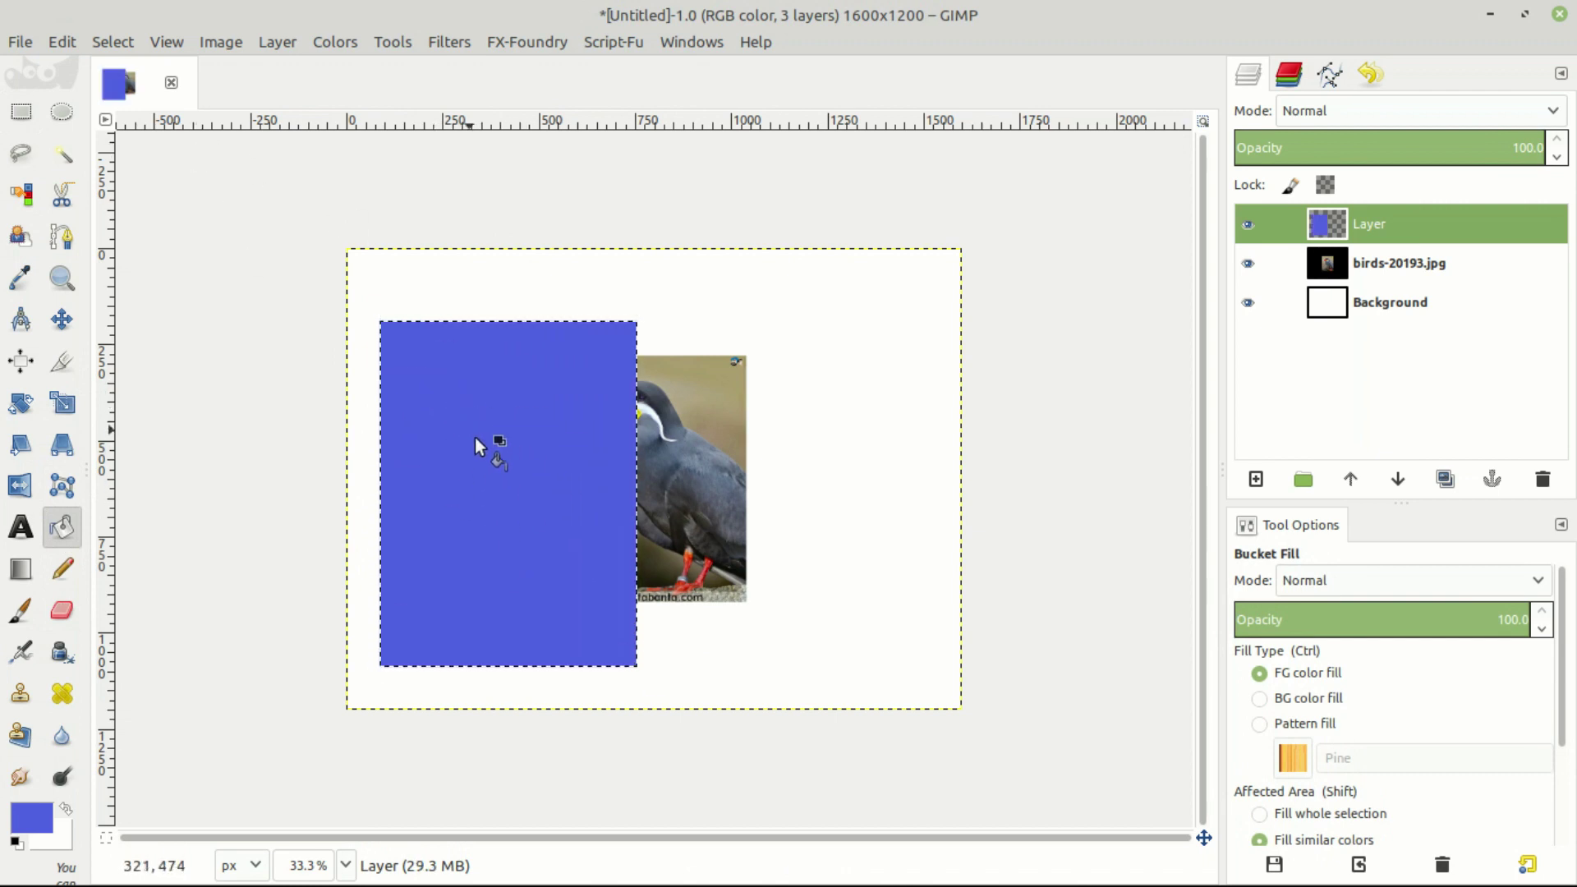
click(62, 319)
drag(493, 435, 546, 467)
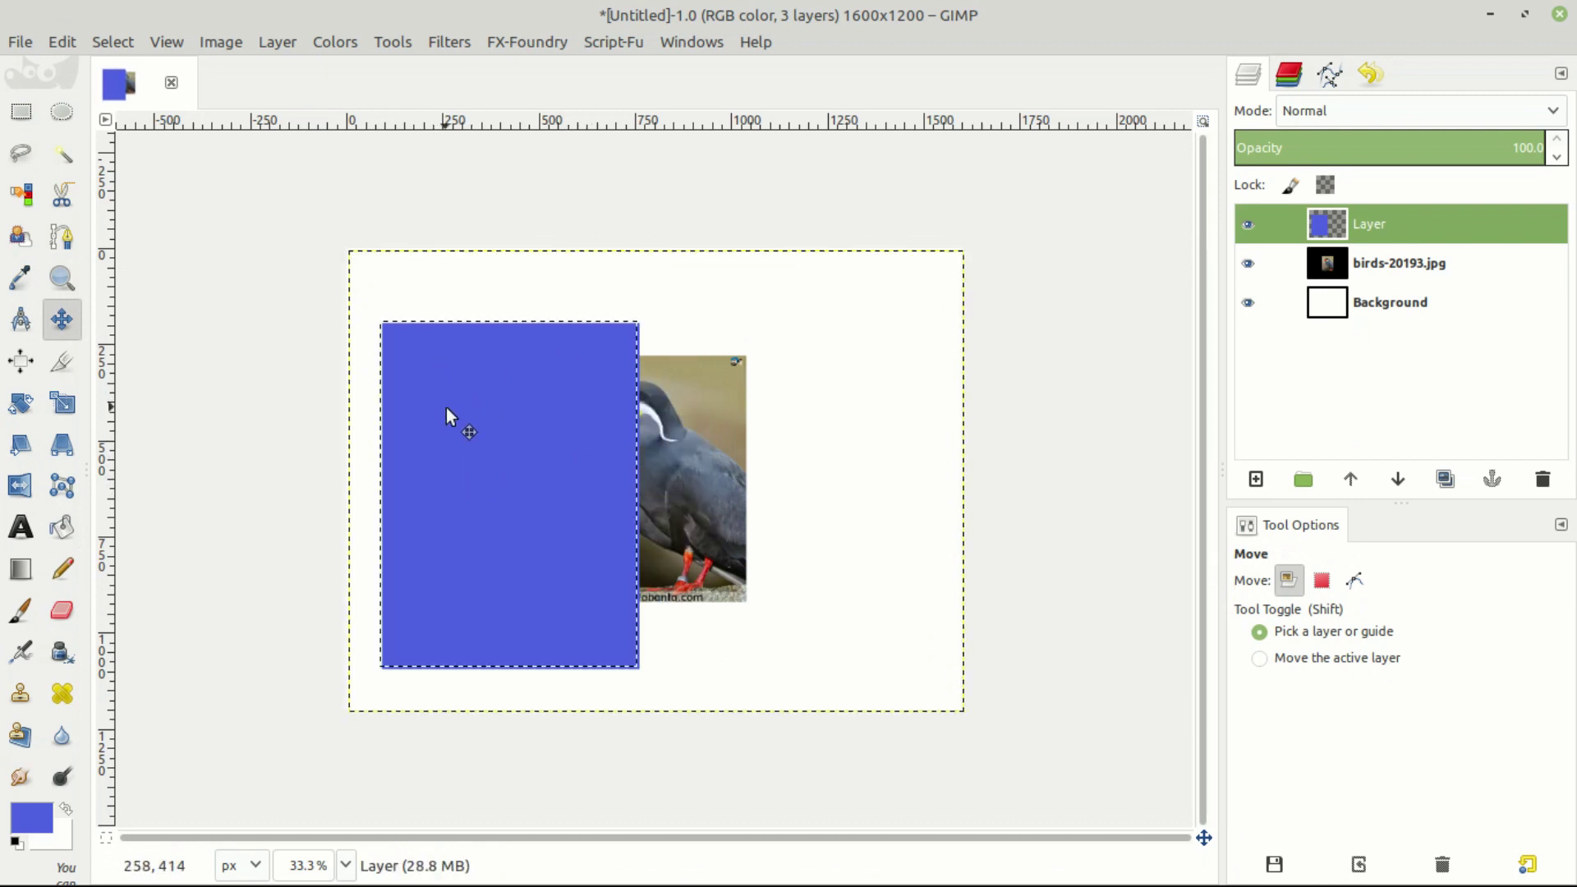
- Remove the selection and reposition the blue rectangle on the canvas
click(120, 42)
click(129, 95)
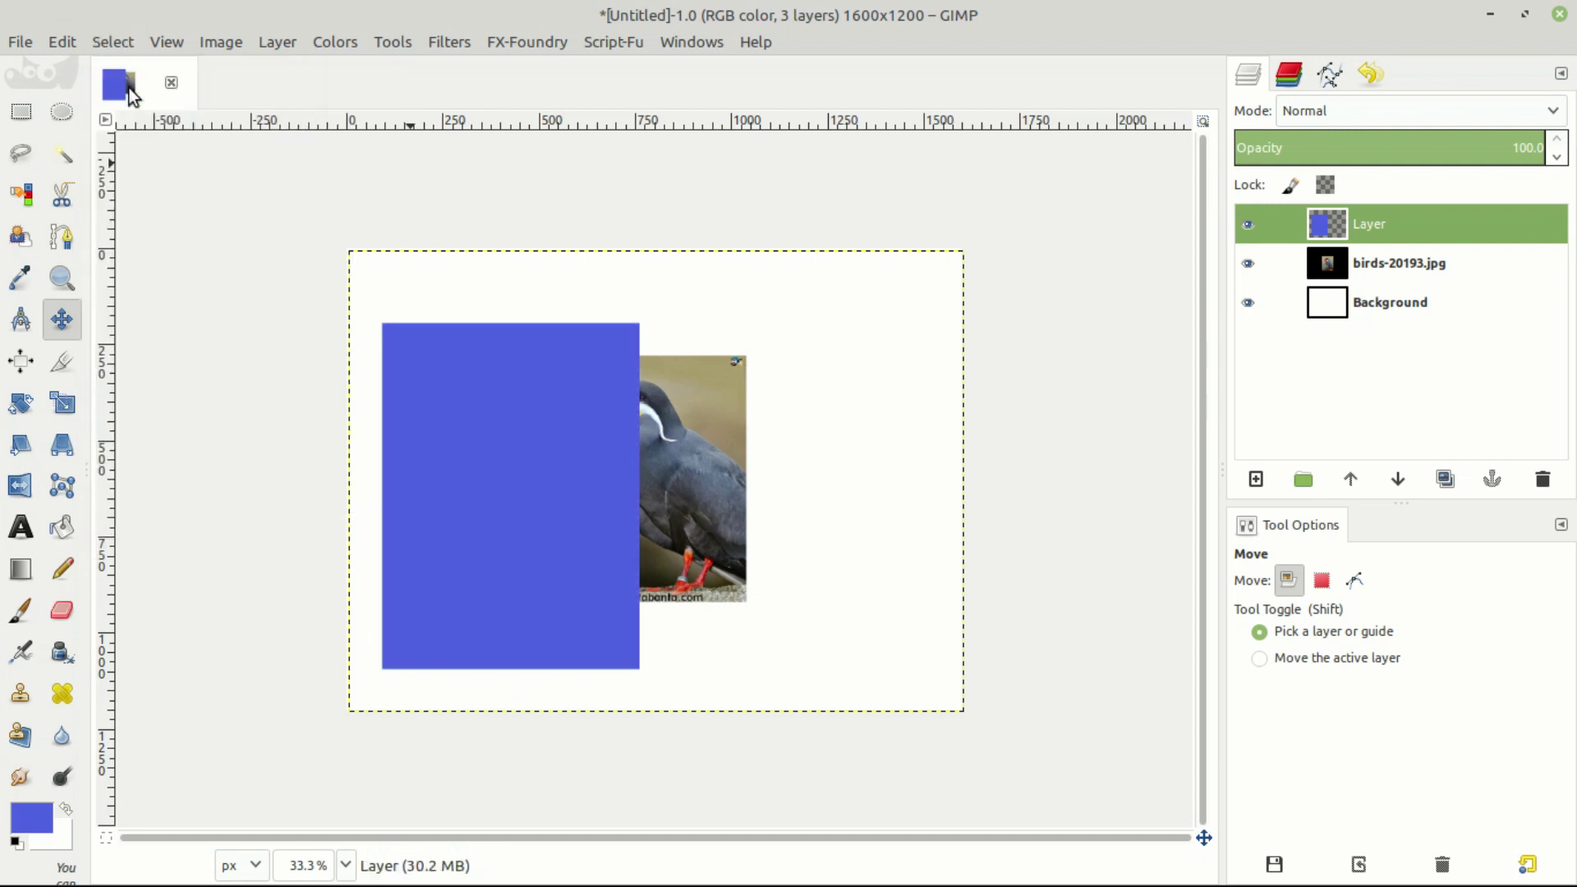
drag(542, 453, 502, 432)
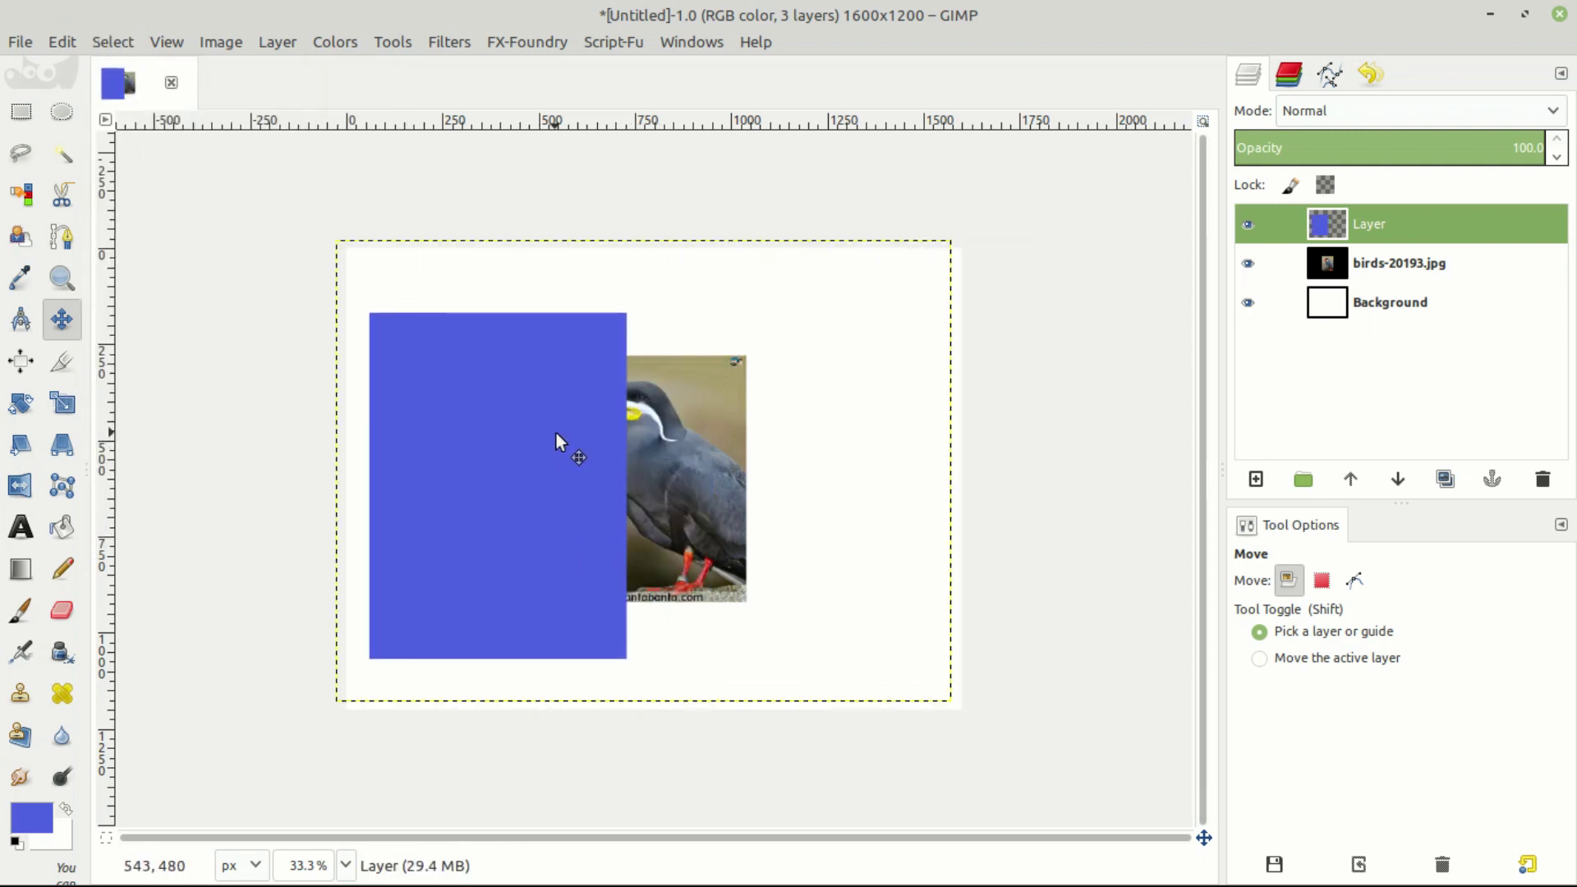
- Add another transparent layer, fill a circular selection right of the bird with blue, then undo it
click(61, 111)
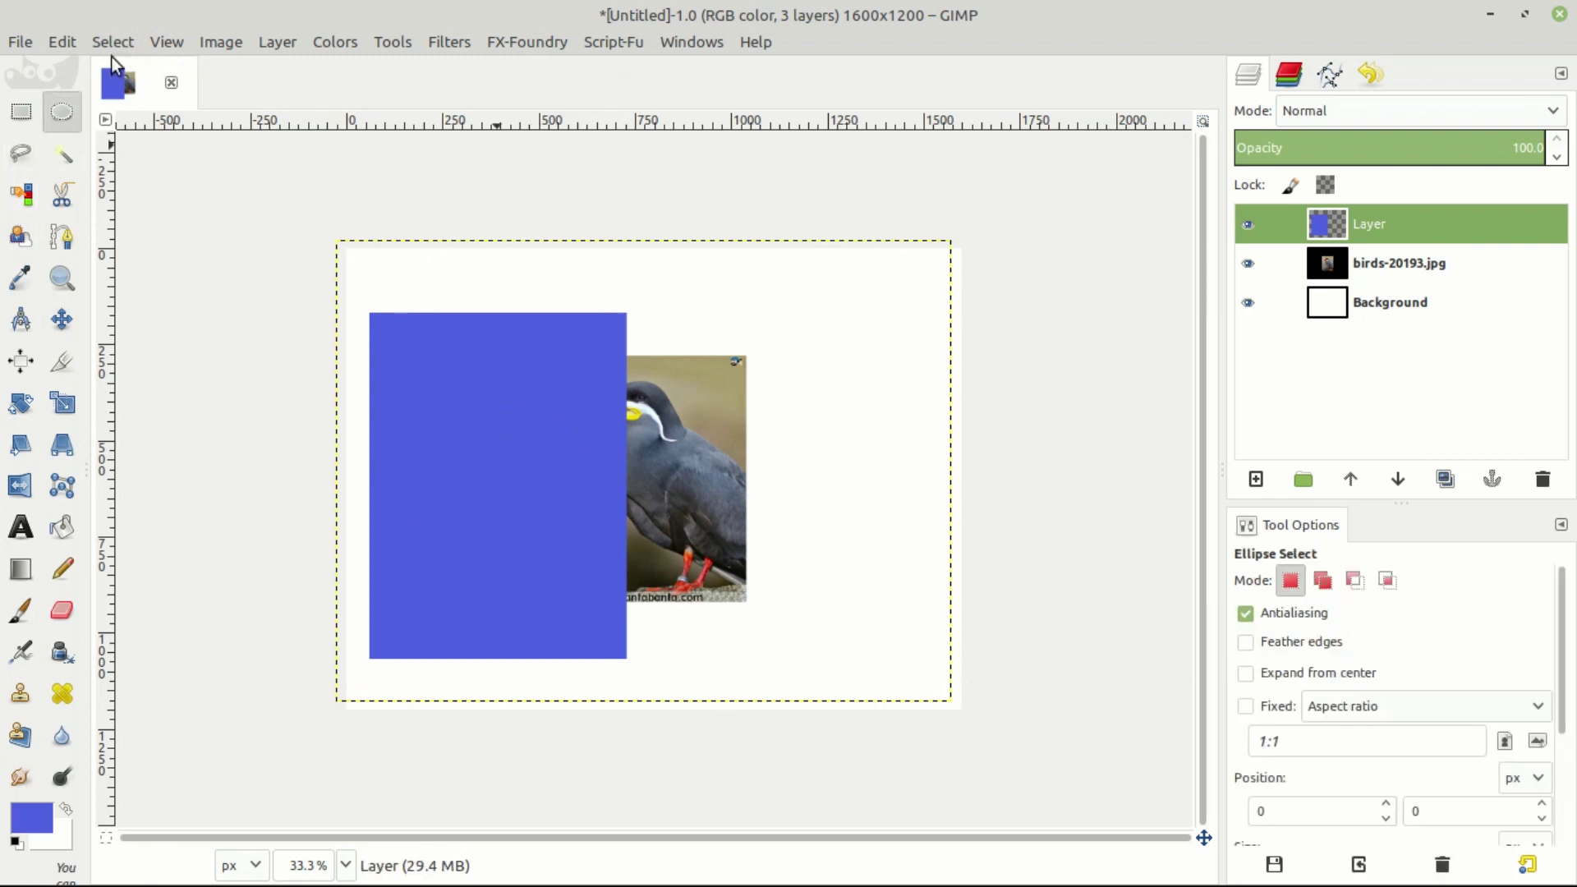
click(62, 115)
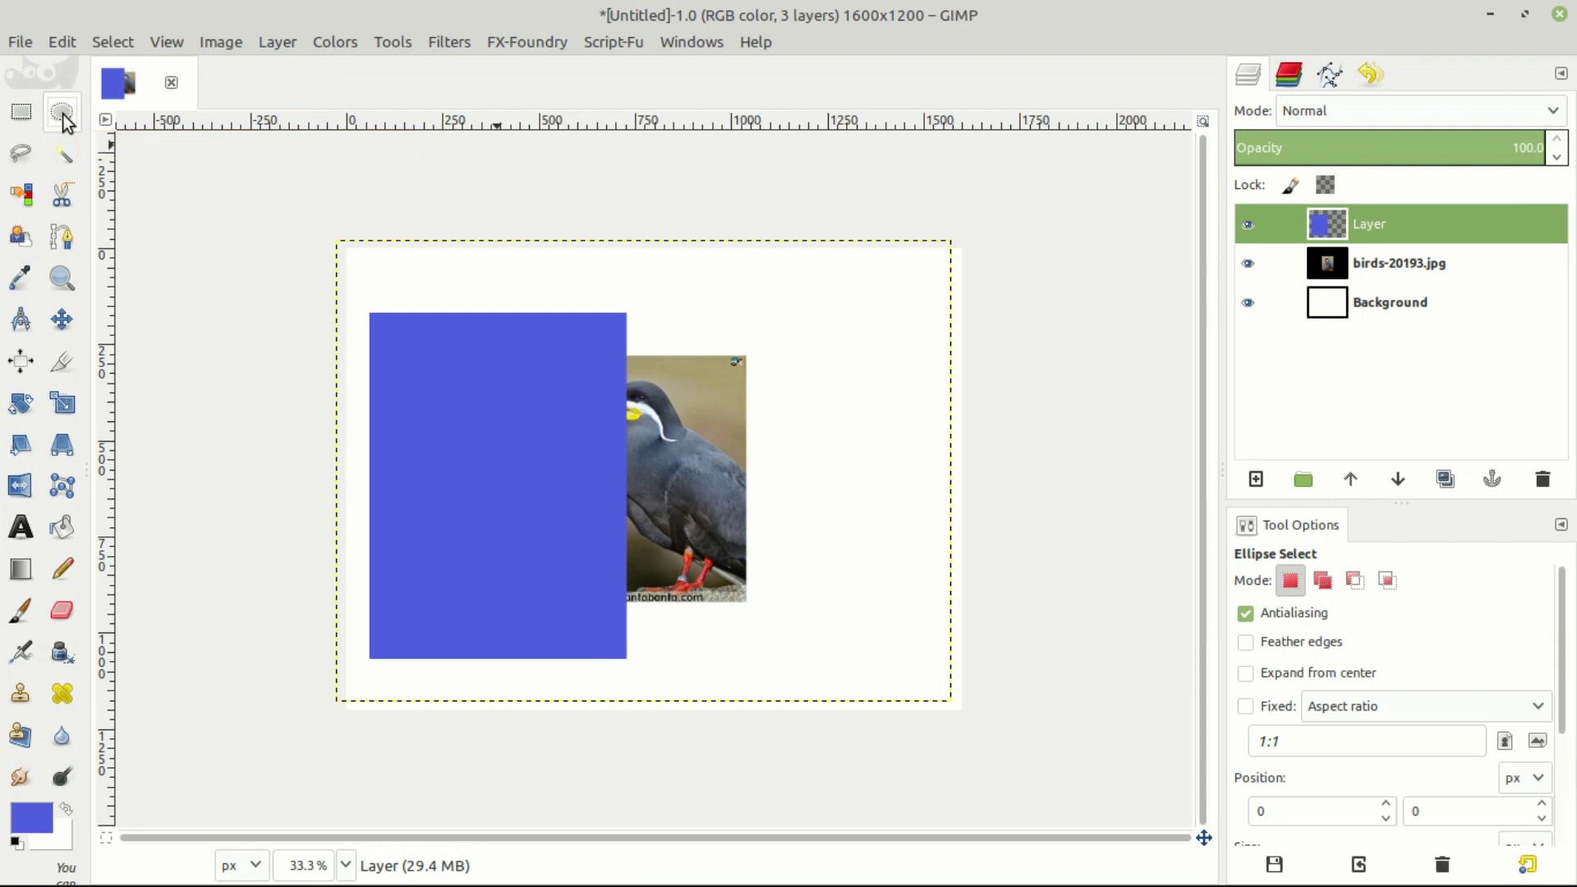
click(1256, 479)
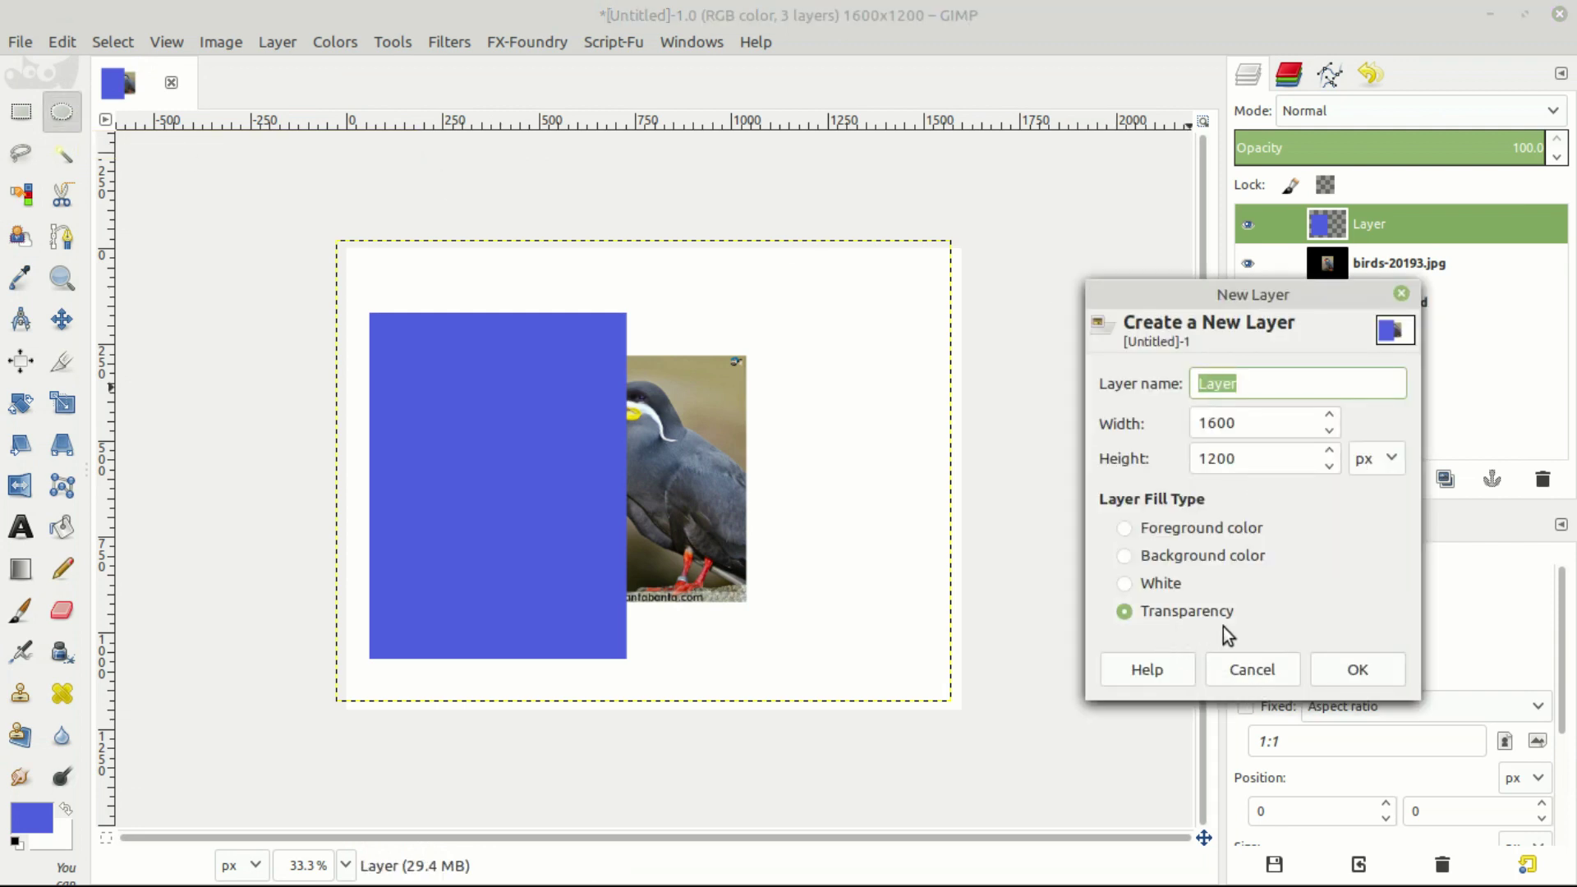
click(1357, 670)
drag(701, 338, 1004, 649)
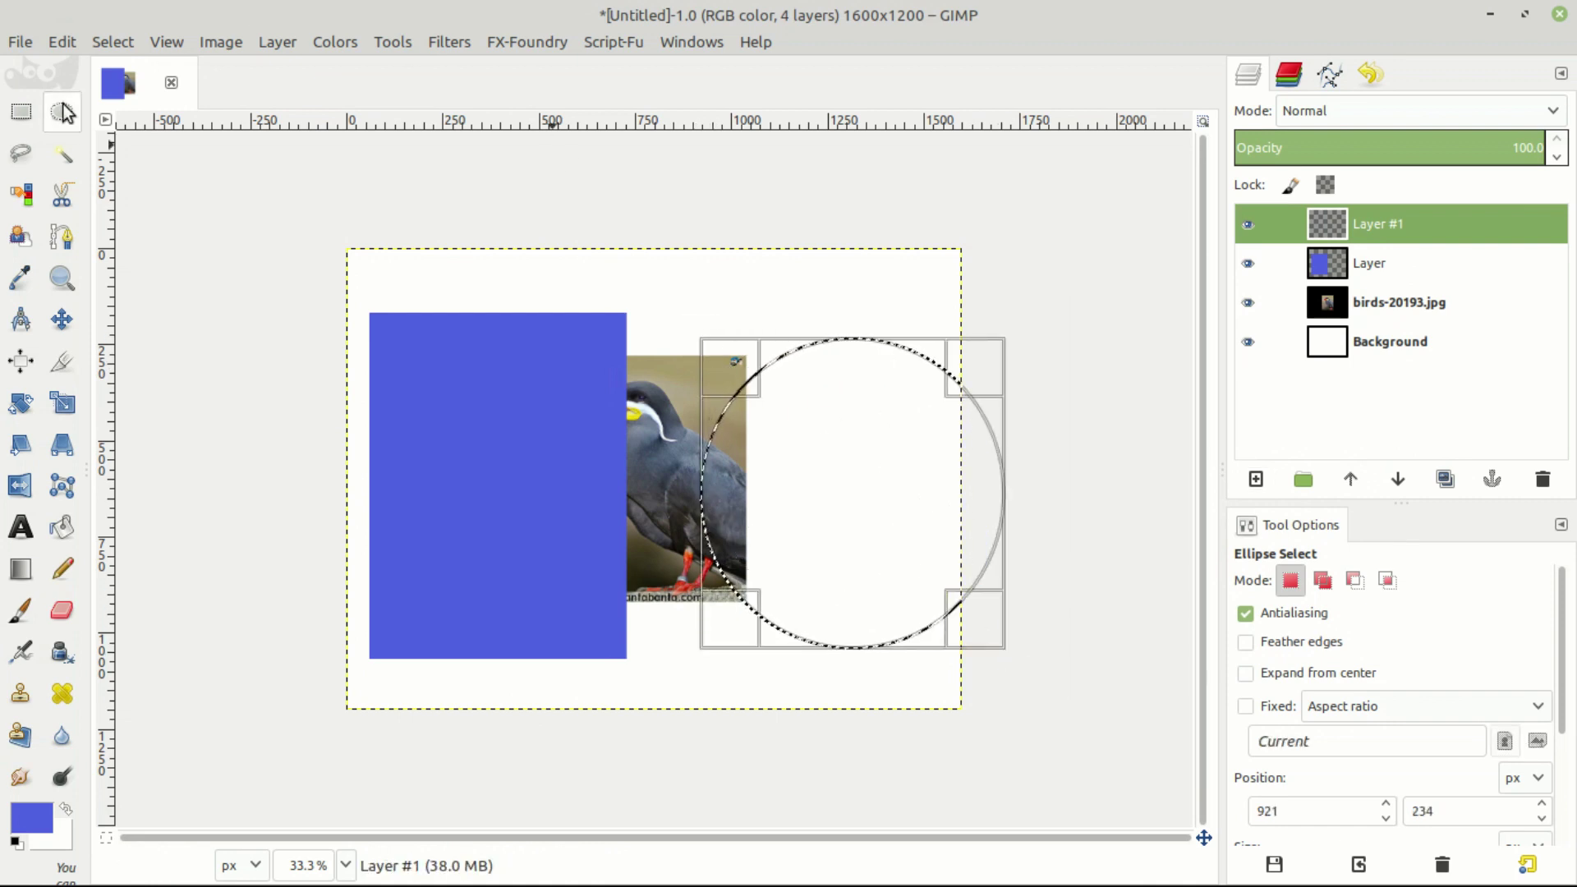
click(61, 526)
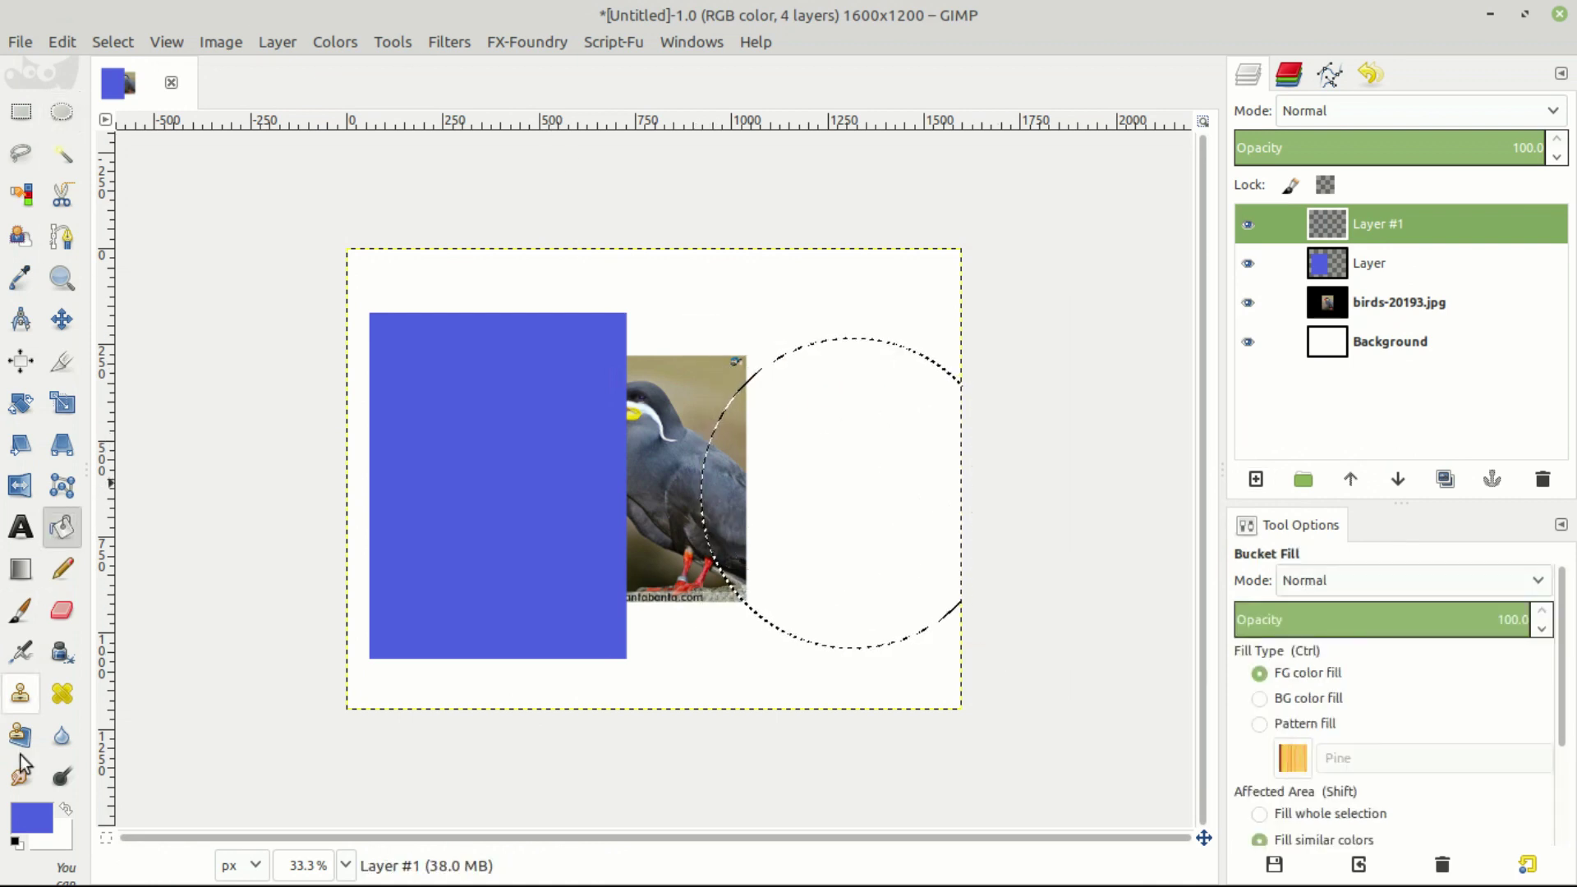
click(868, 483)
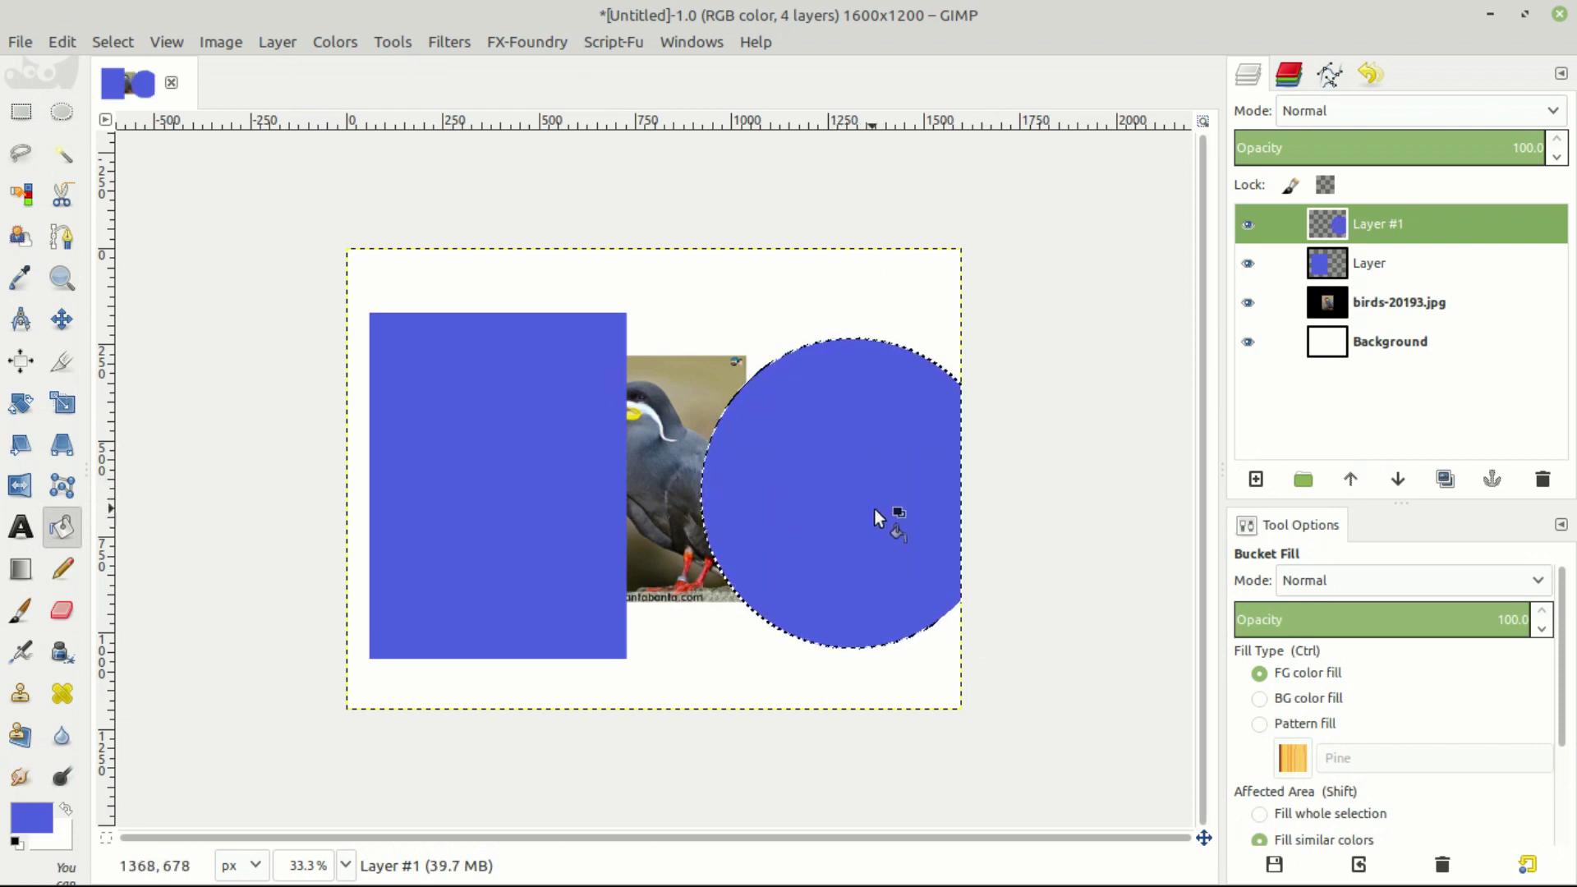
key(m)
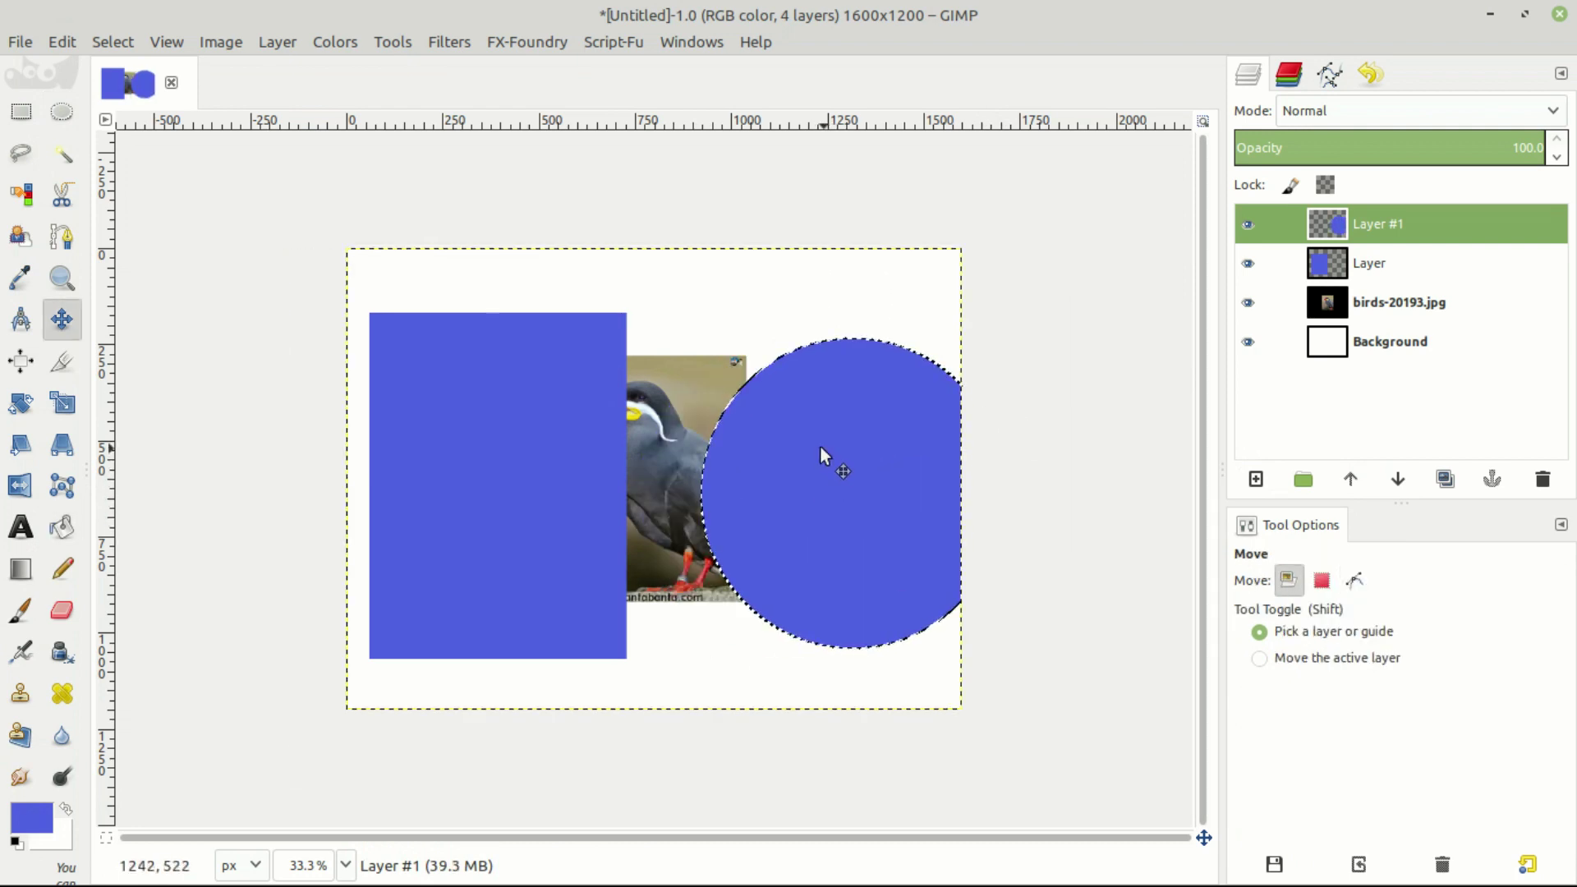
key(ctrl+z)
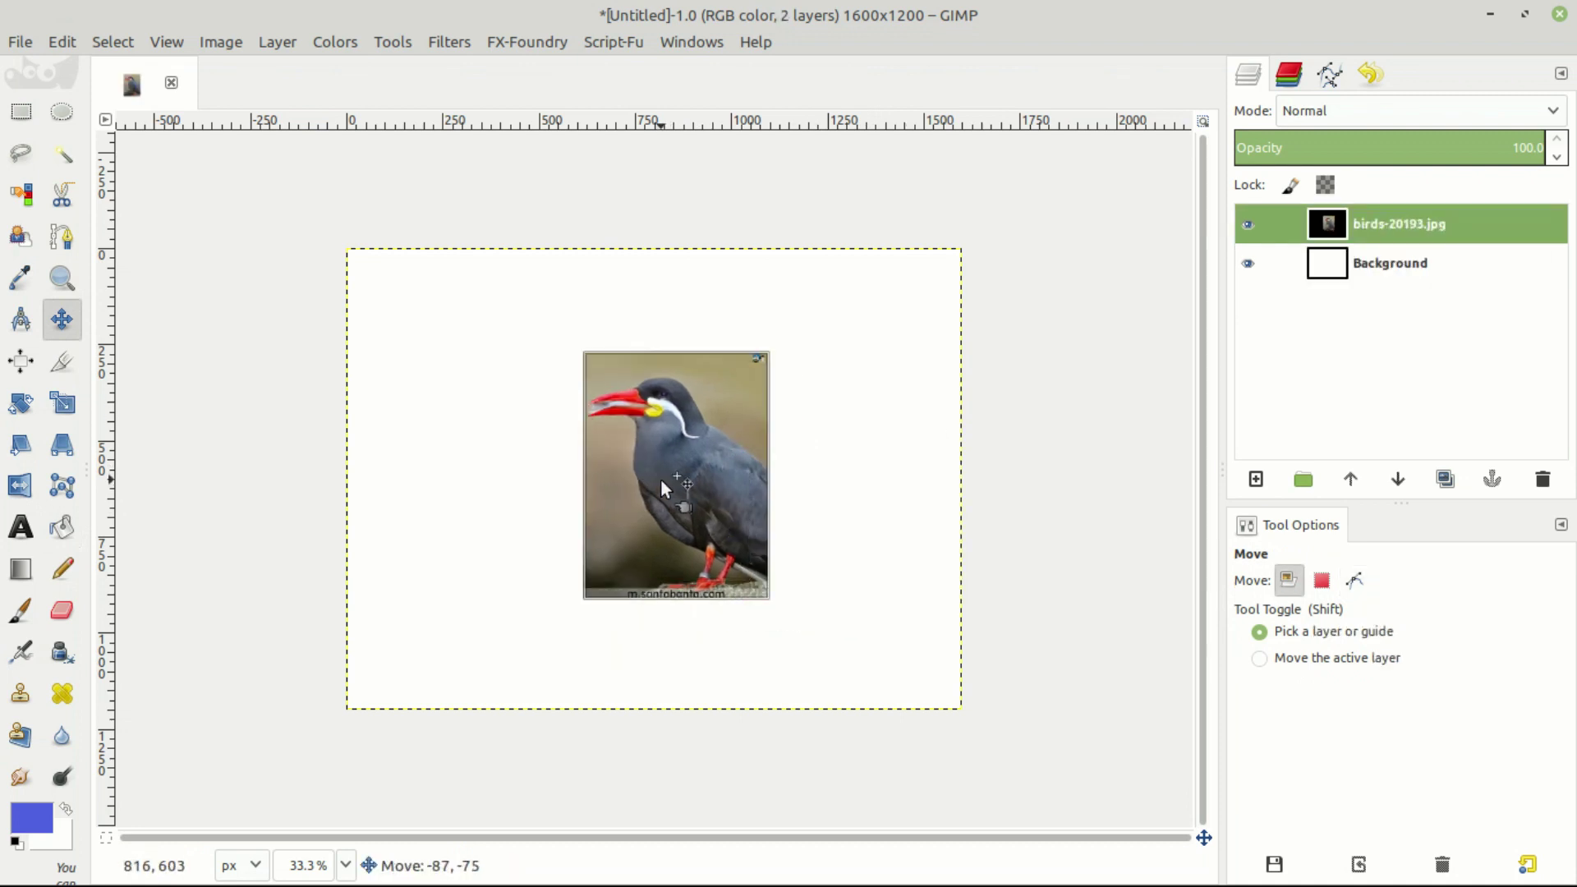
- Drag the birds-20193.jpg layer to the right, step back once, then make Background active
click(1434, 265)
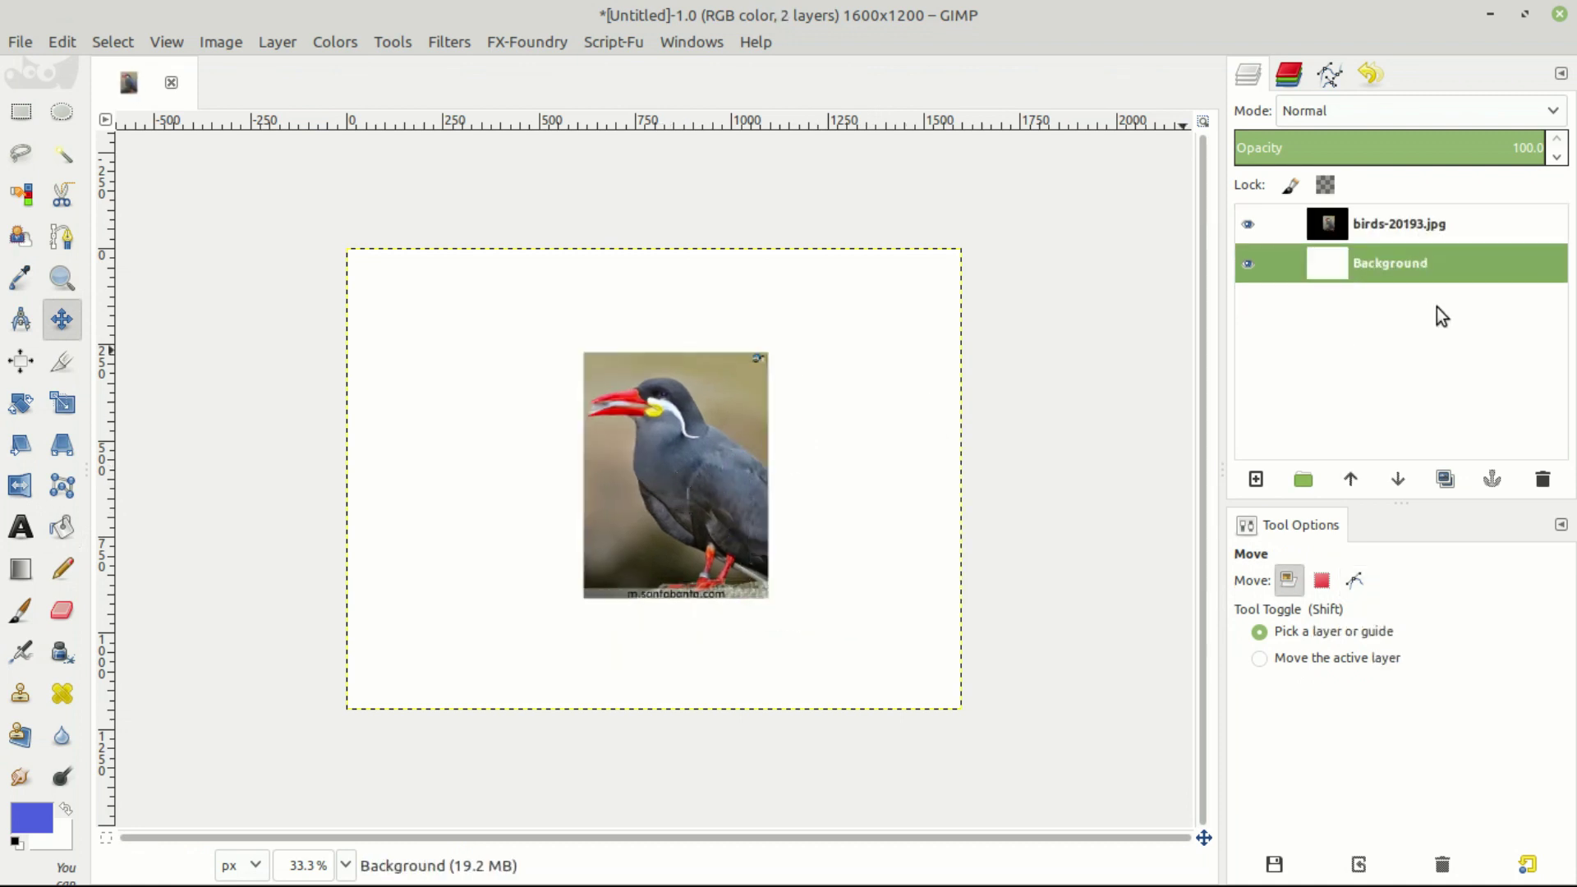
click(1416, 230)
drag(643, 440, 840, 460)
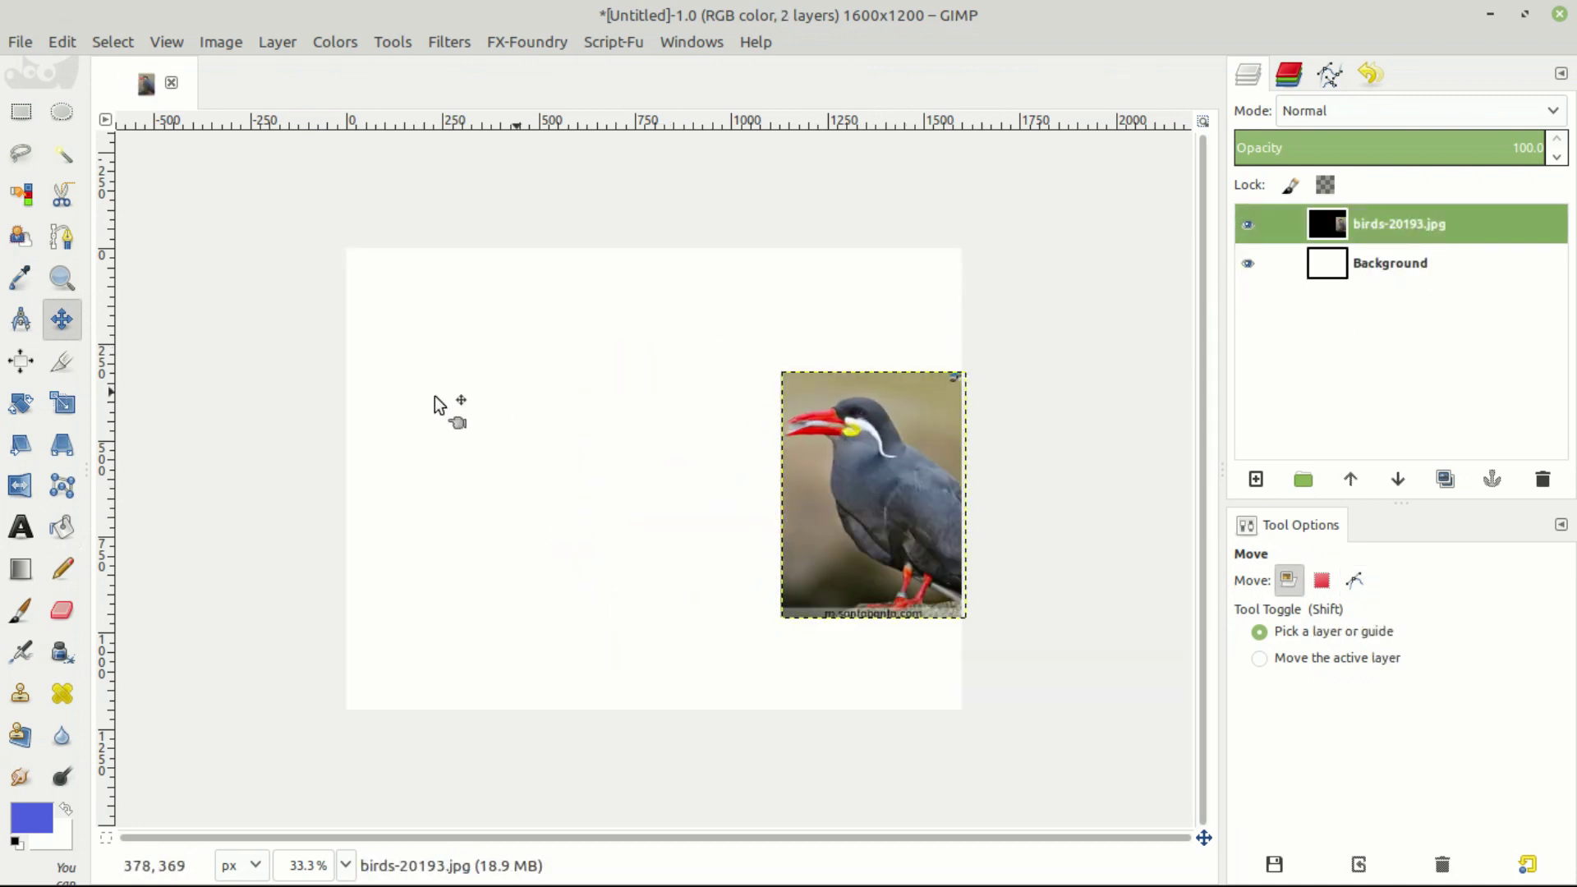
key(ctrl+z)
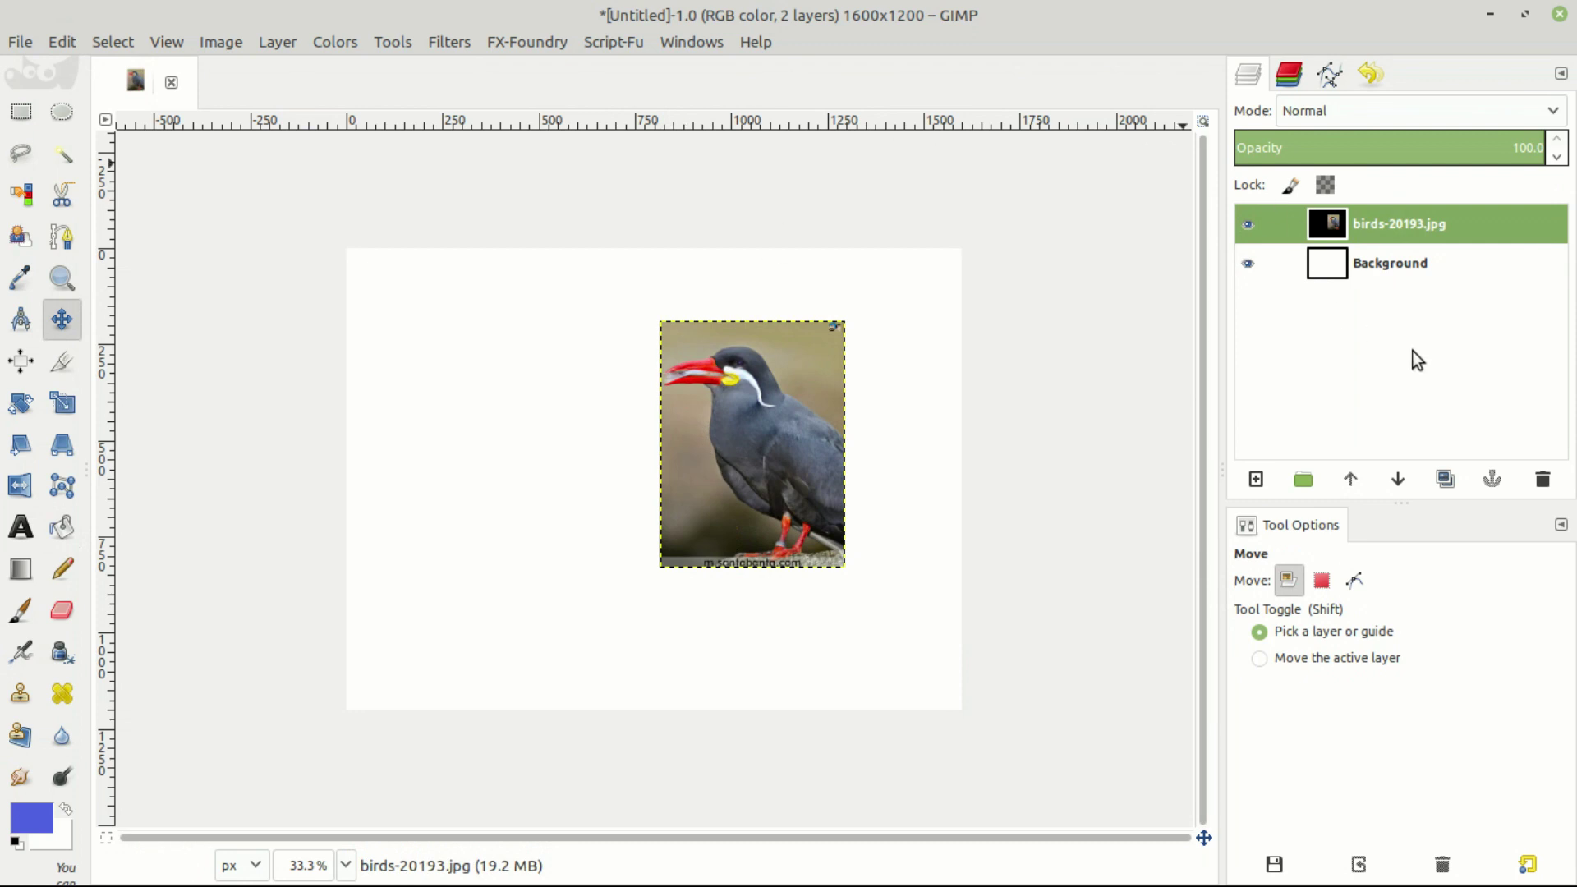
click(1368, 265)
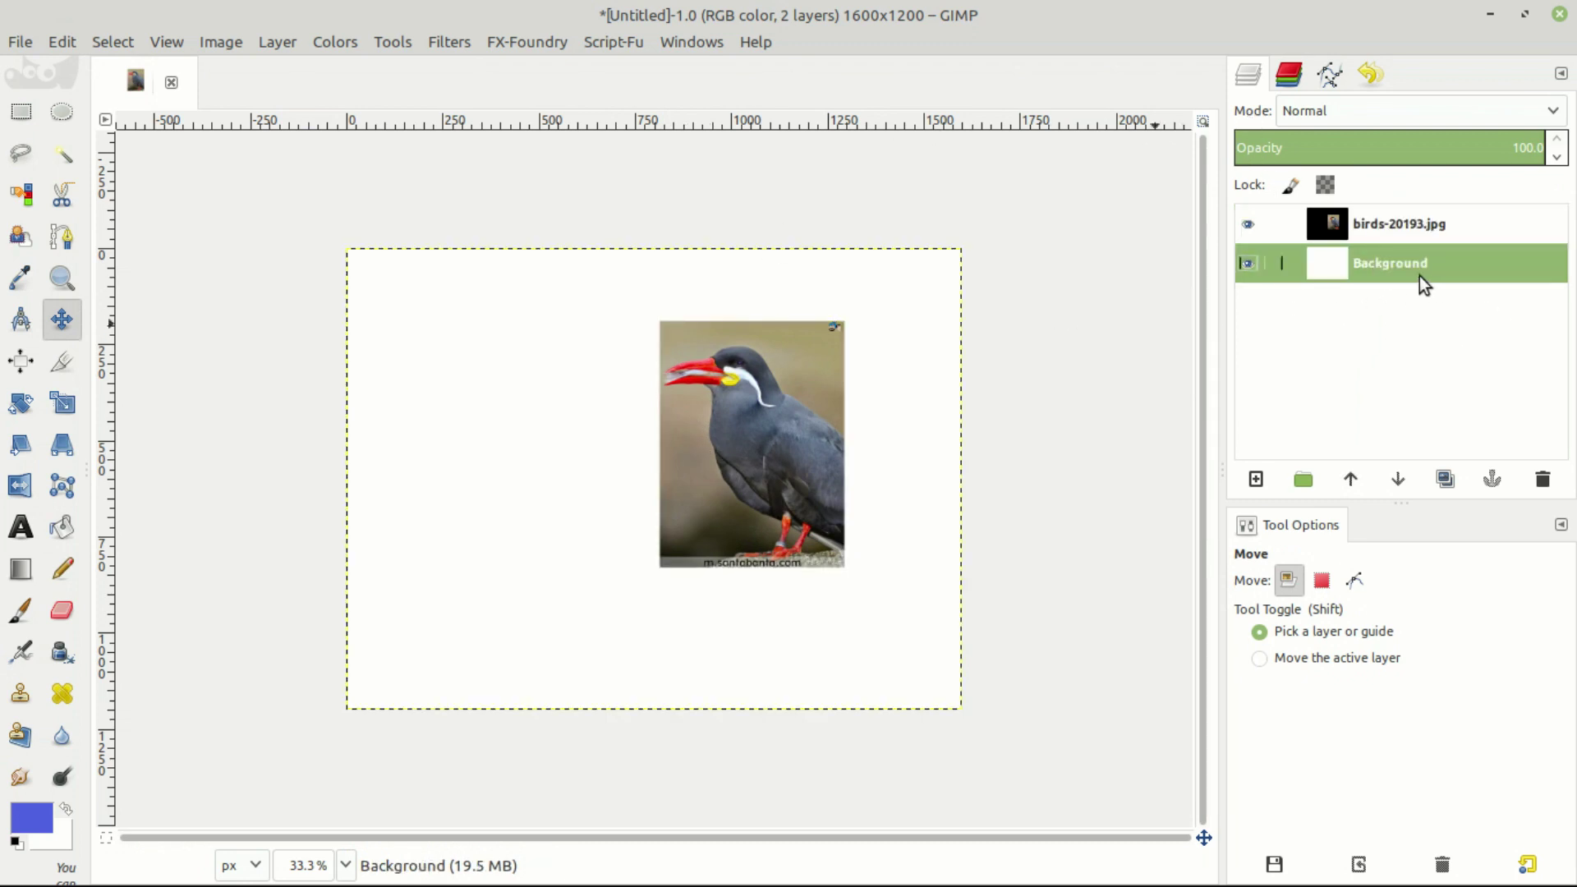
- Set the foreground colour to black
click(28, 821)
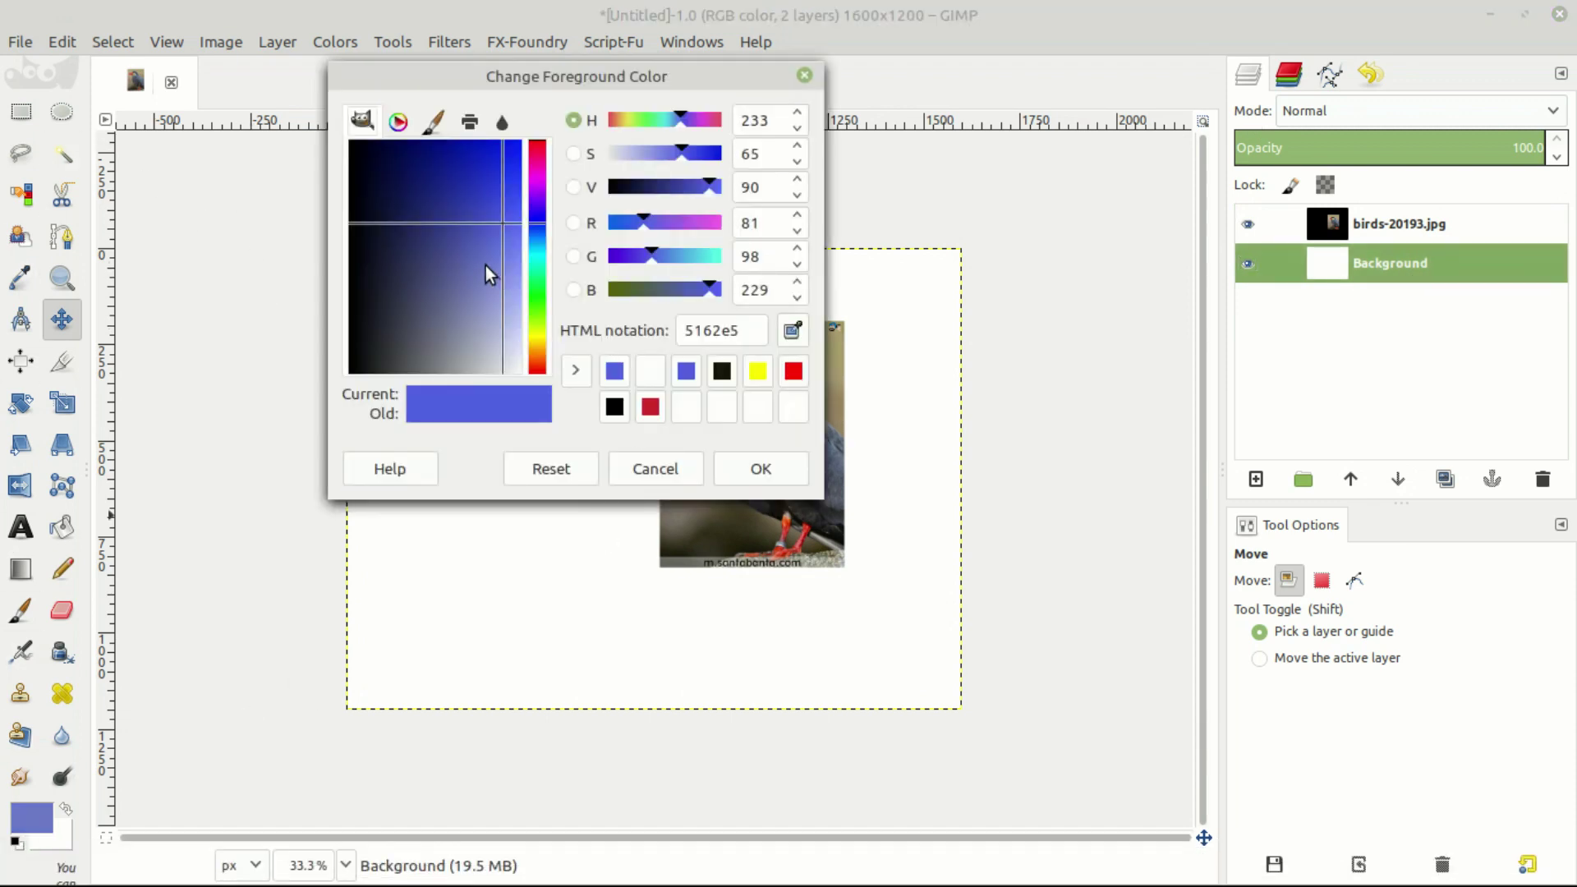
drag(486, 265, 349, 149)
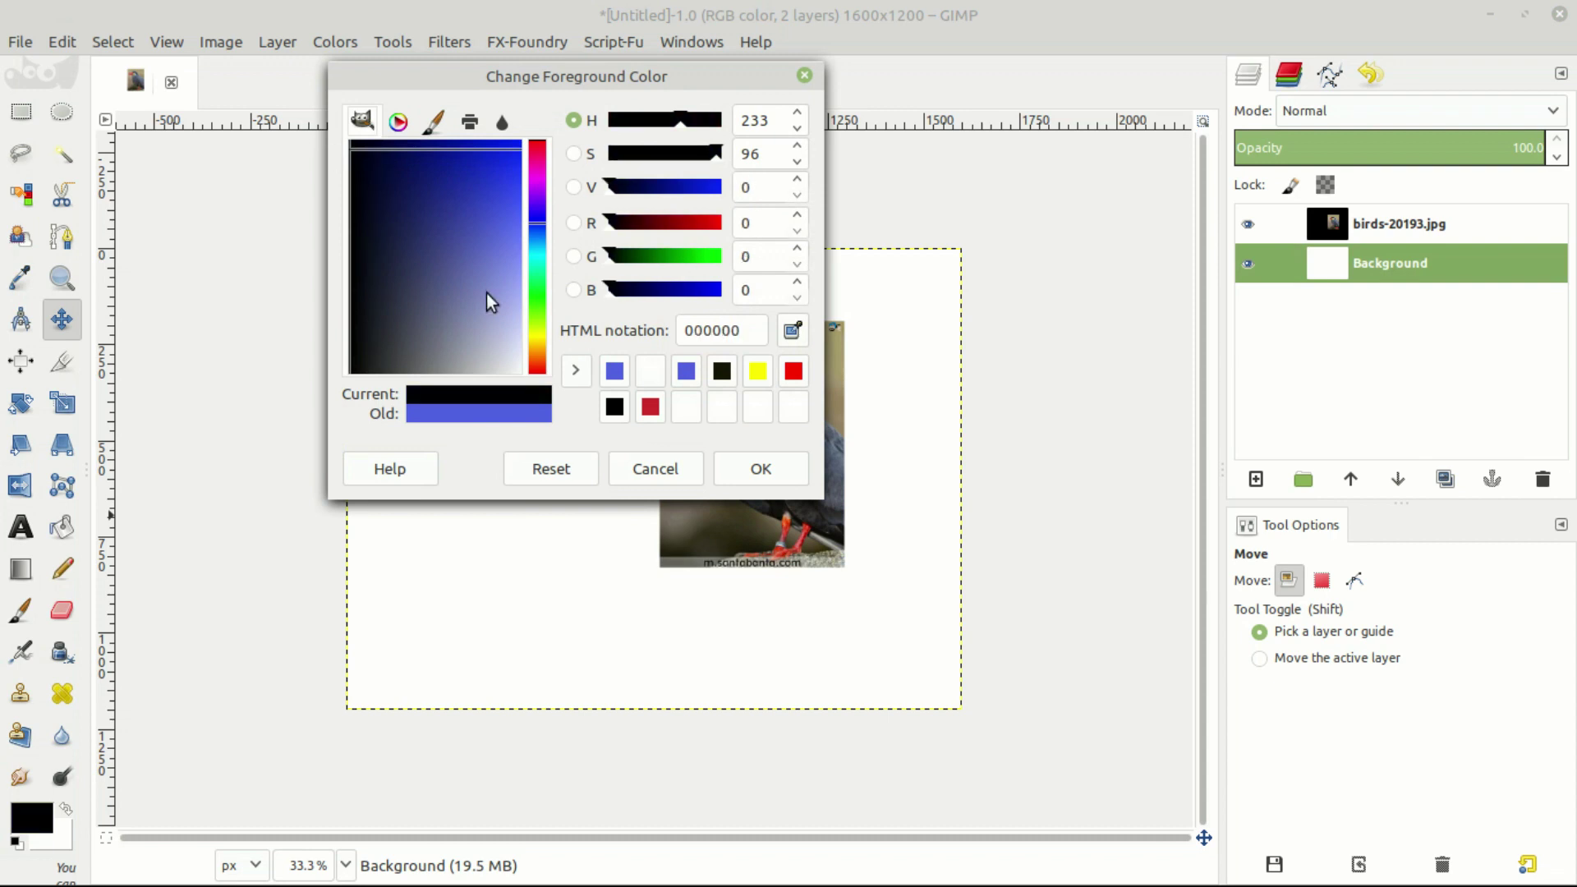
click(766, 476)
- Bucket fill the Background with black, undo it, and drag the bird photo down and right
click(72, 531)
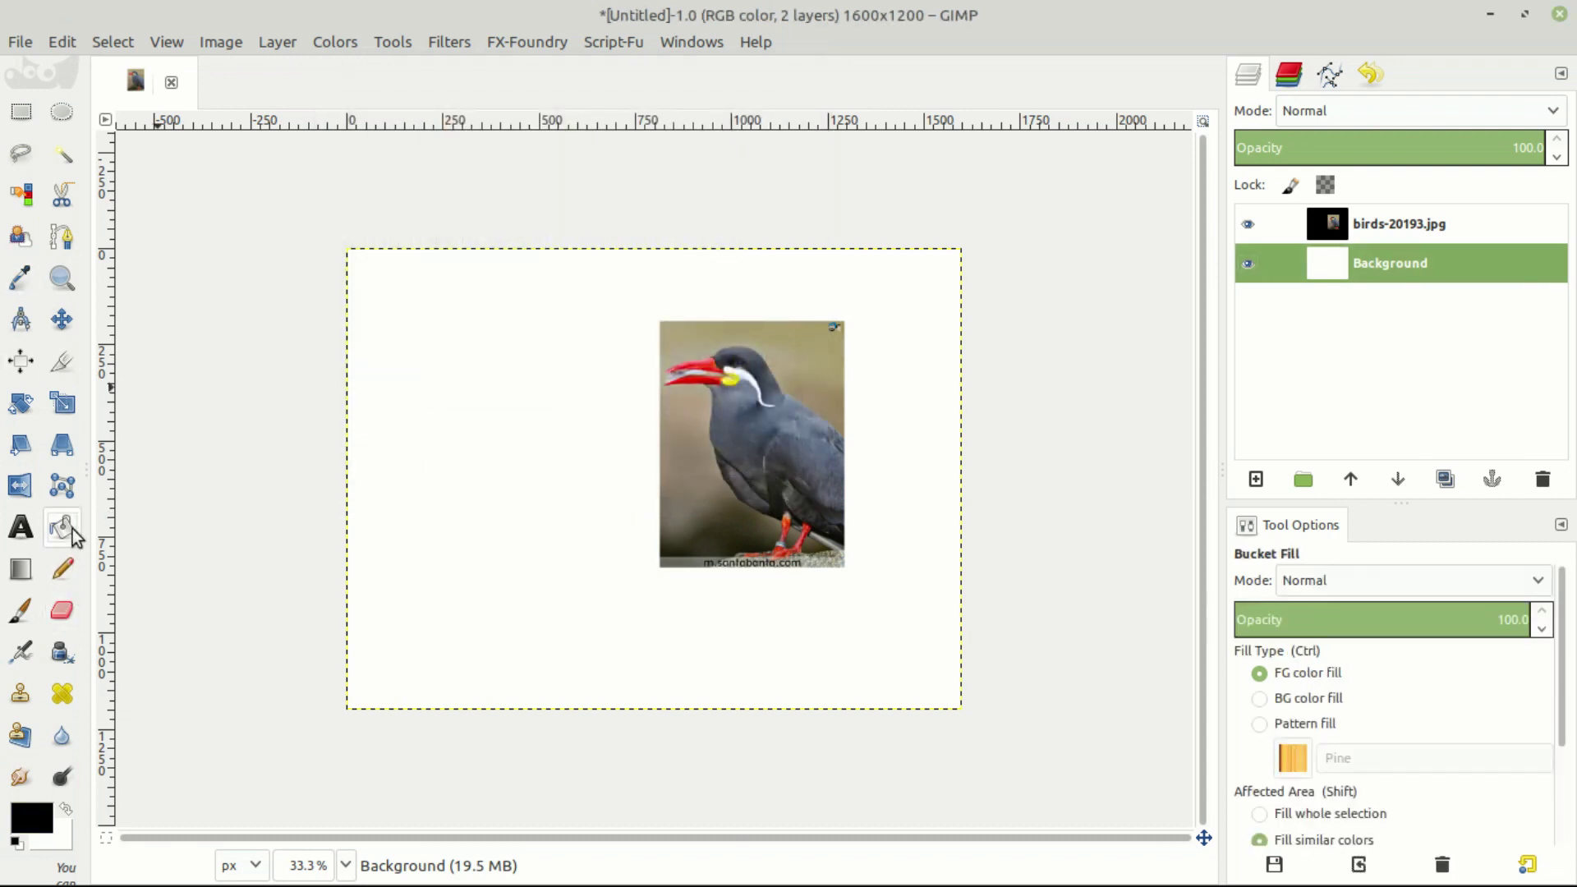
click(415, 452)
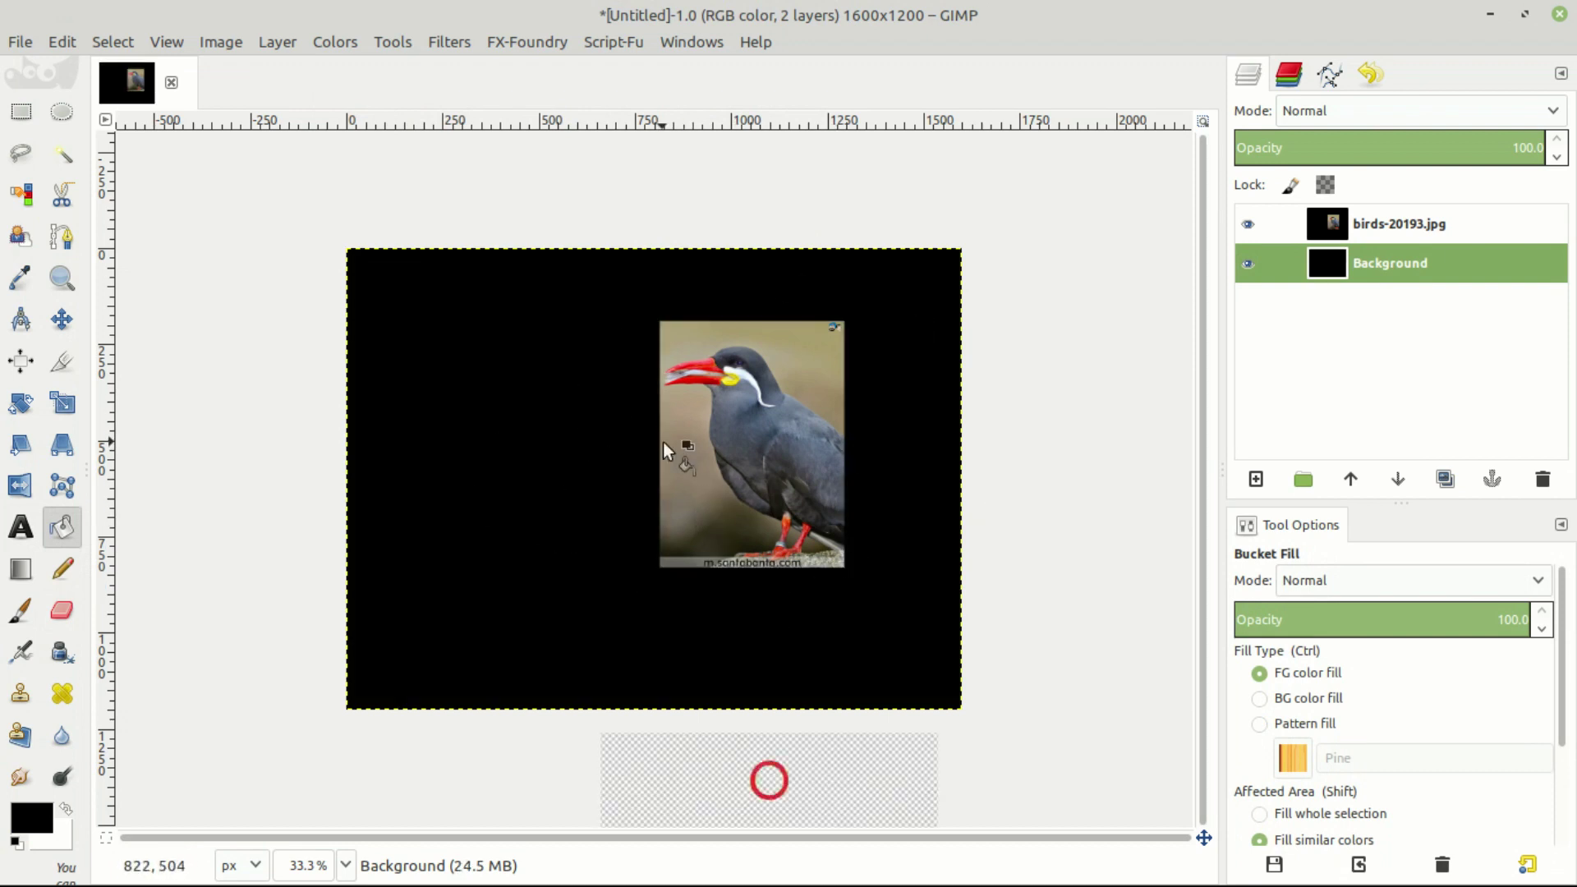
click(78, 322)
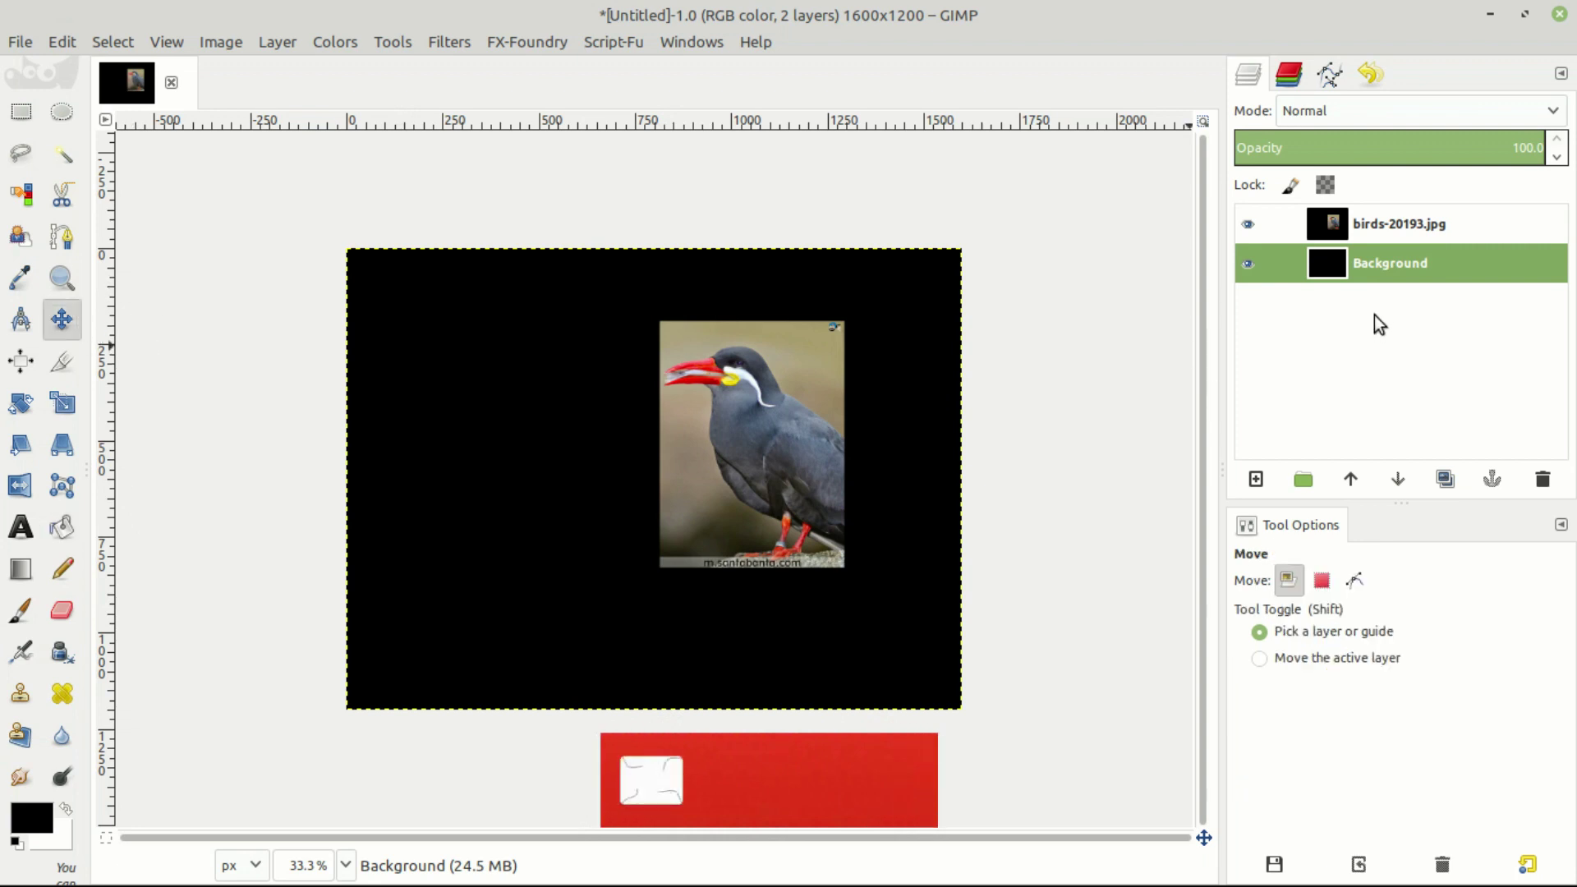
key(ctrl+z)
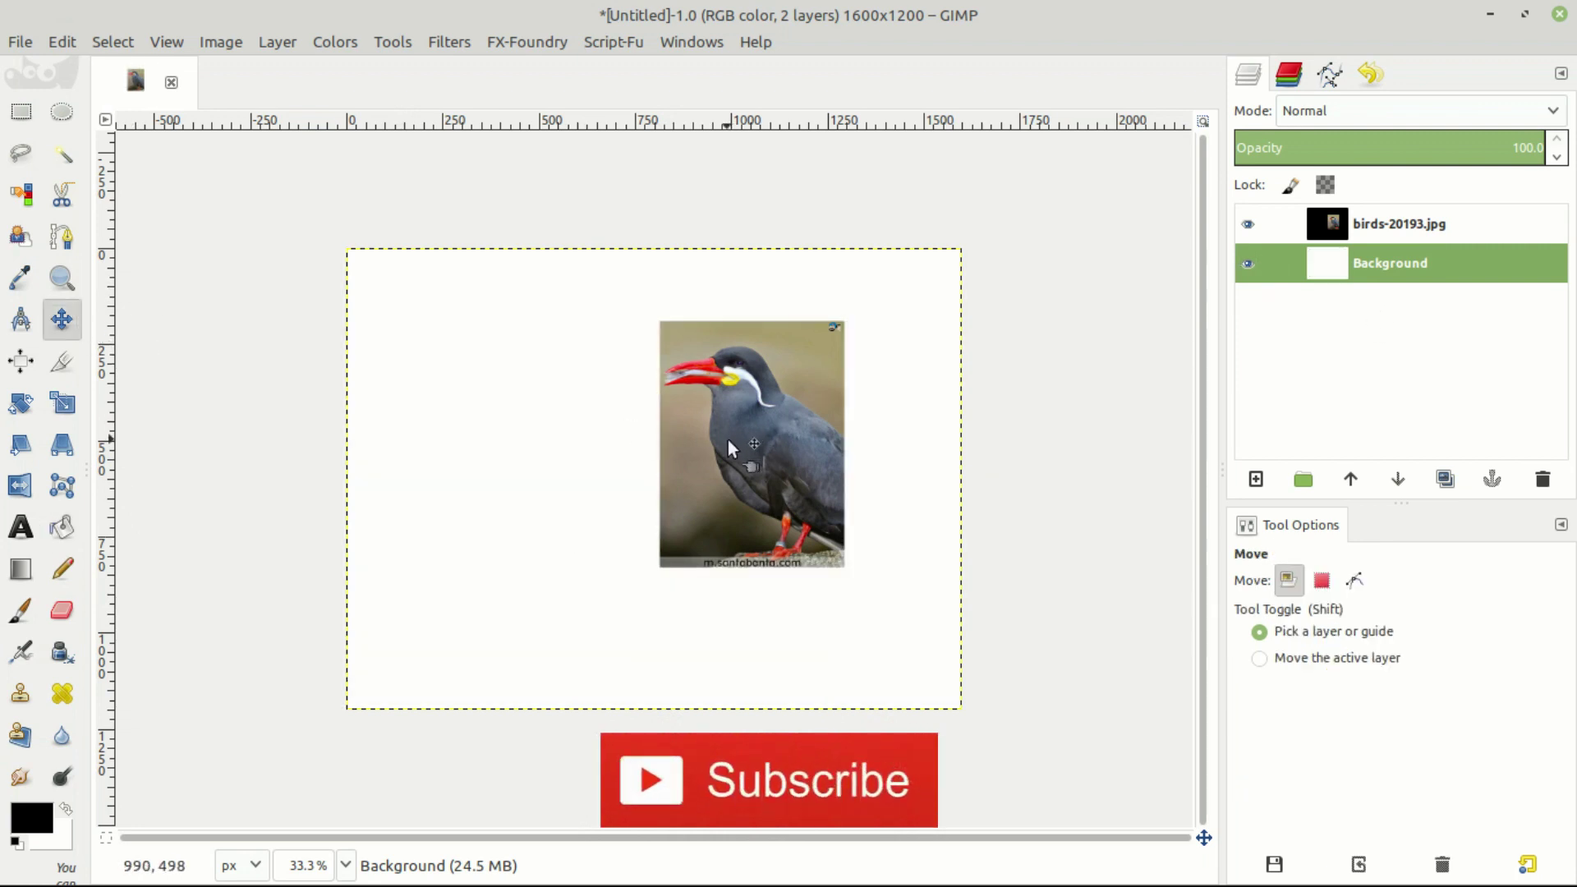
drag(727, 440, 822, 484)
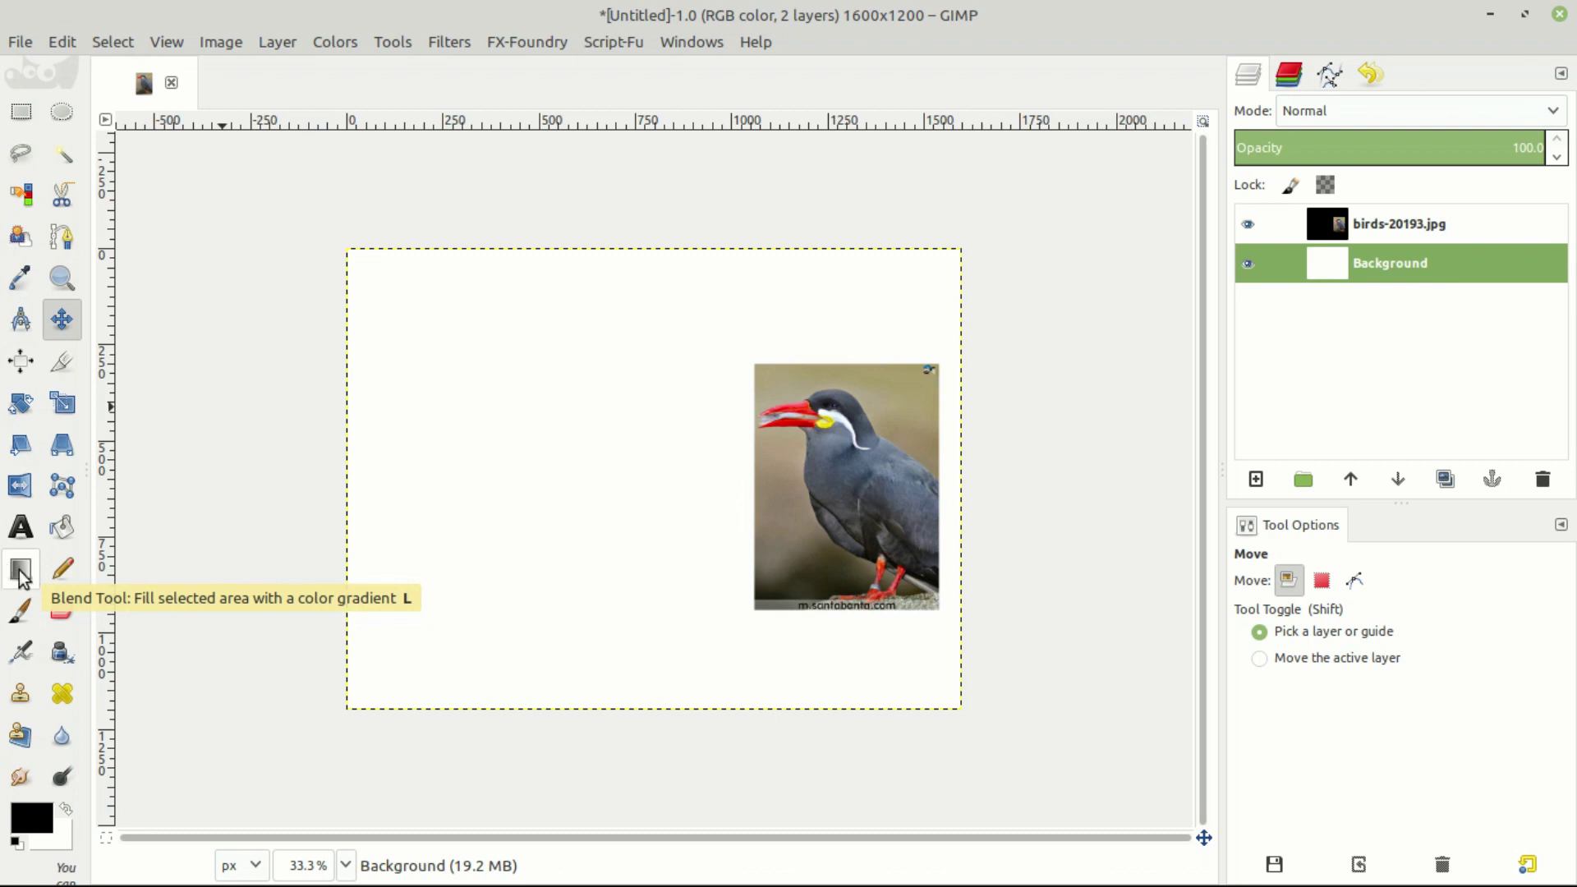
- Select the Blend tool with the Abstract 2 gradient
click(20, 571)
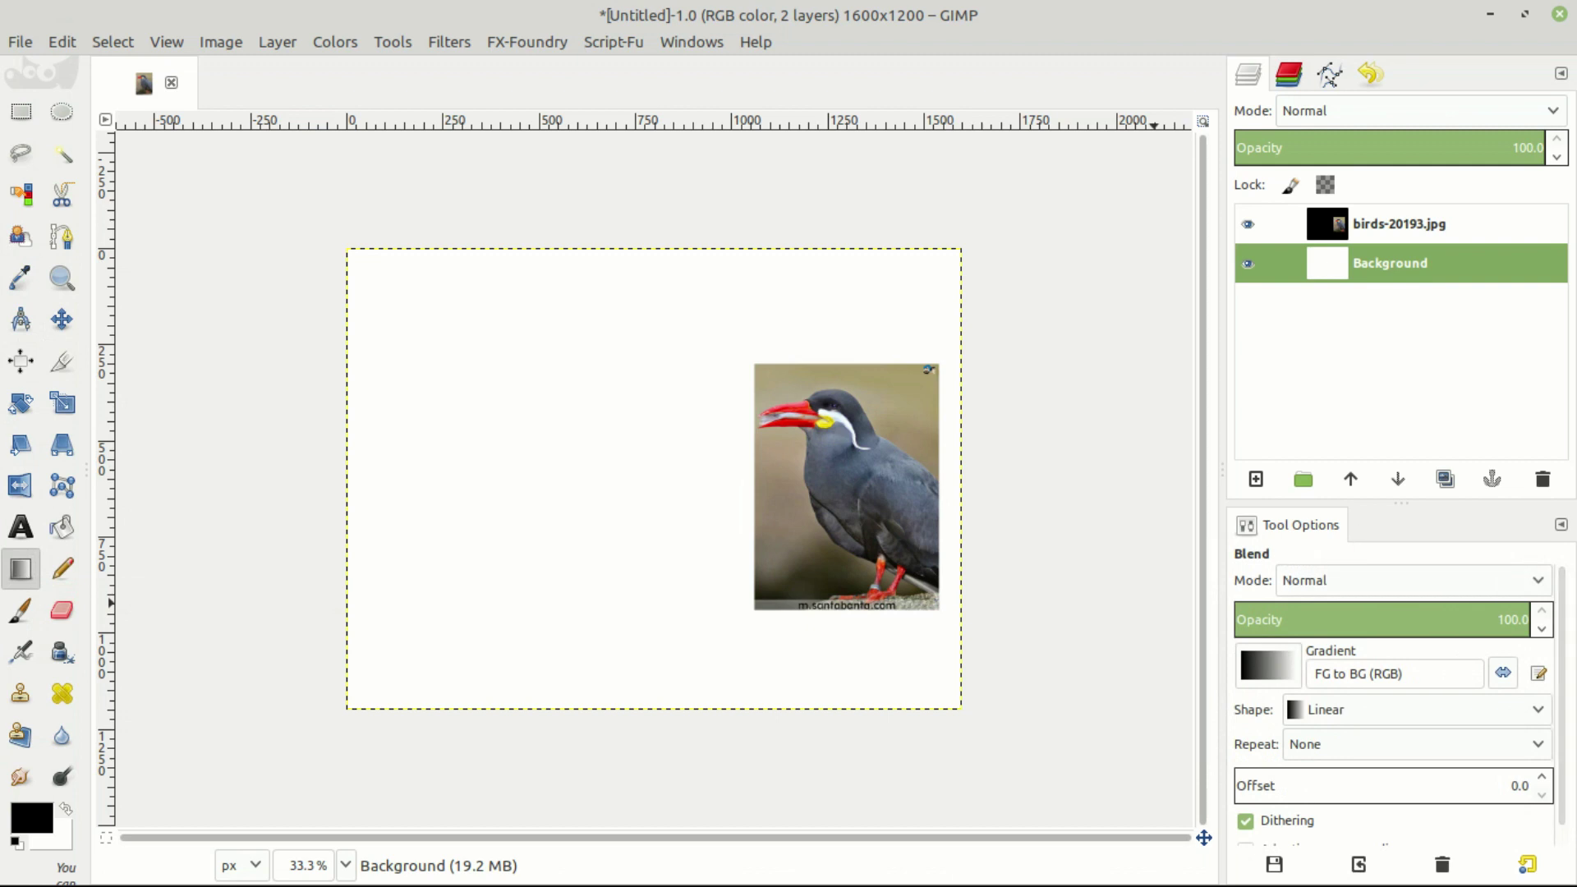
scroll(1567, 702, down, 1)
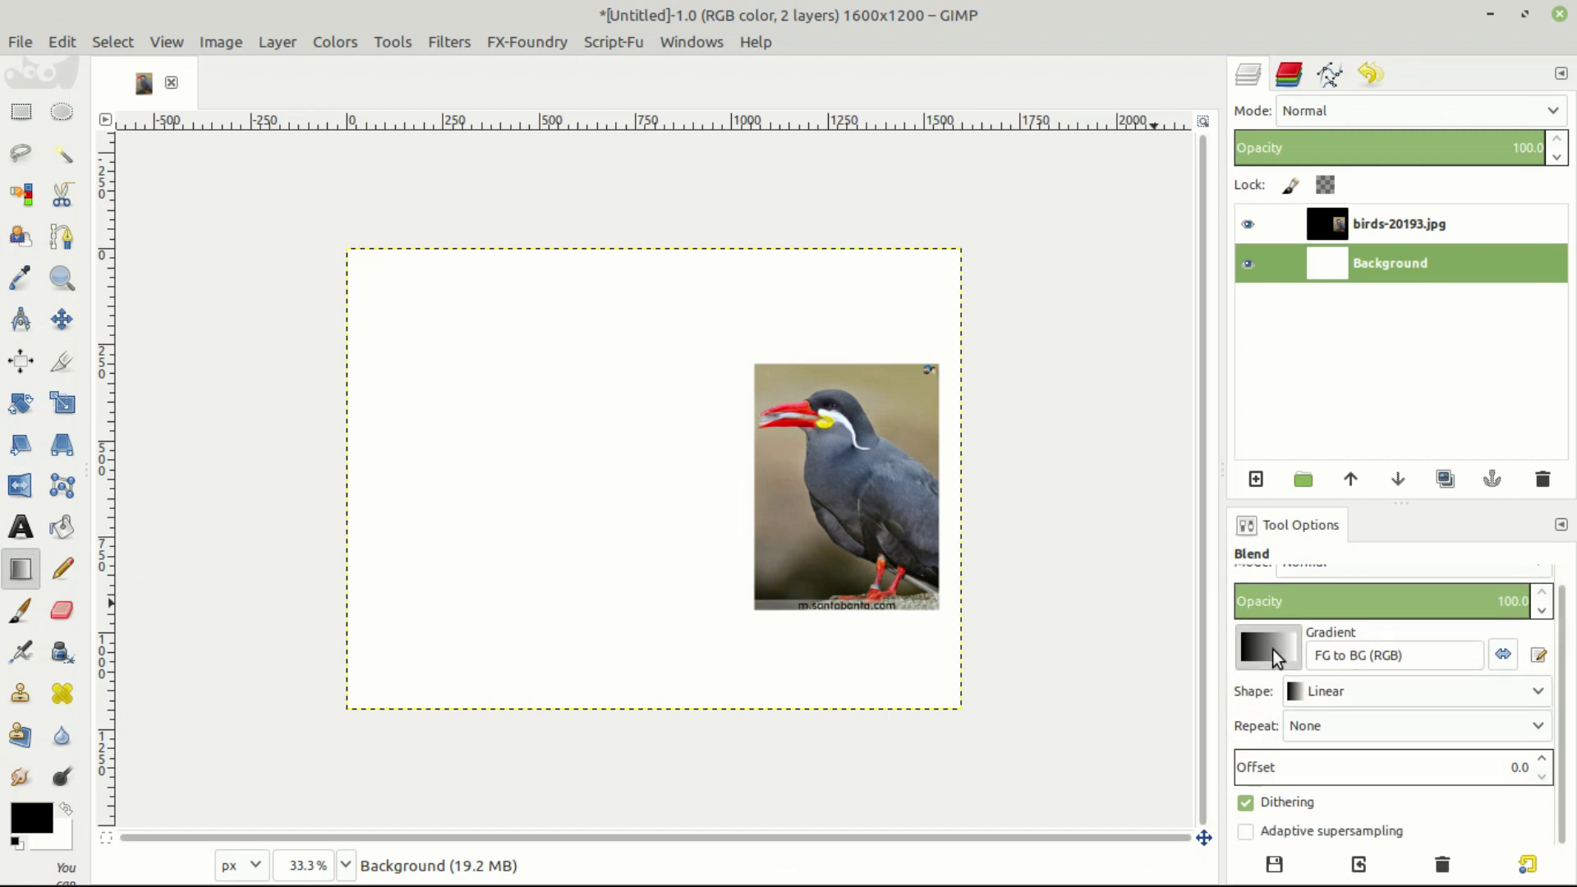
click(1273, 649)
scroll(1311, 353, down, 4)
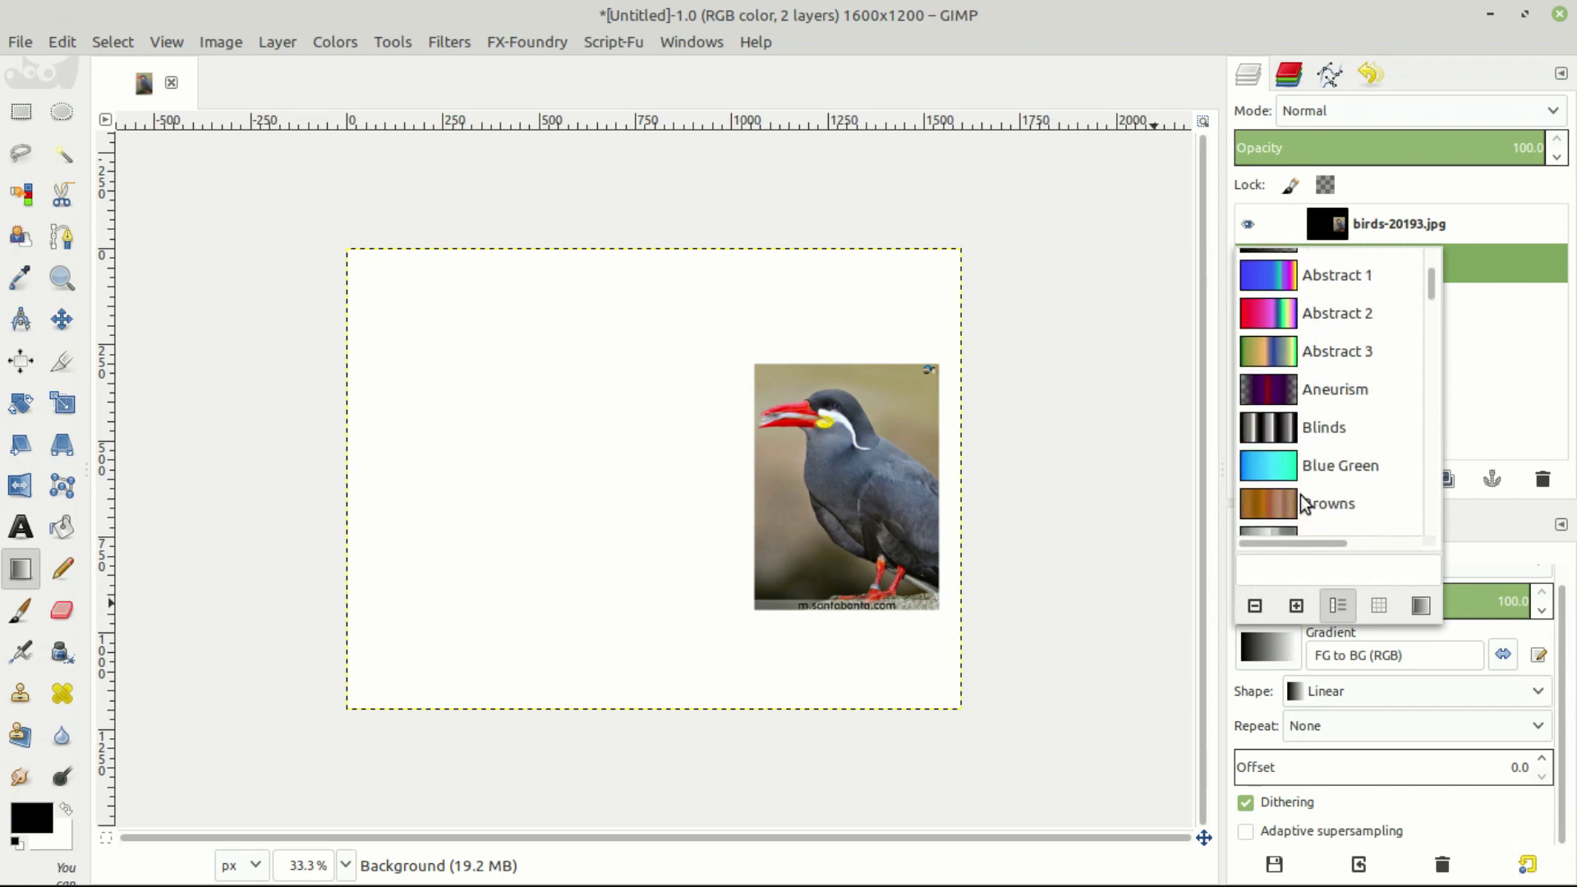
scroll(1311, 418, down, 5)
scroll(1313, 427, up, 8)
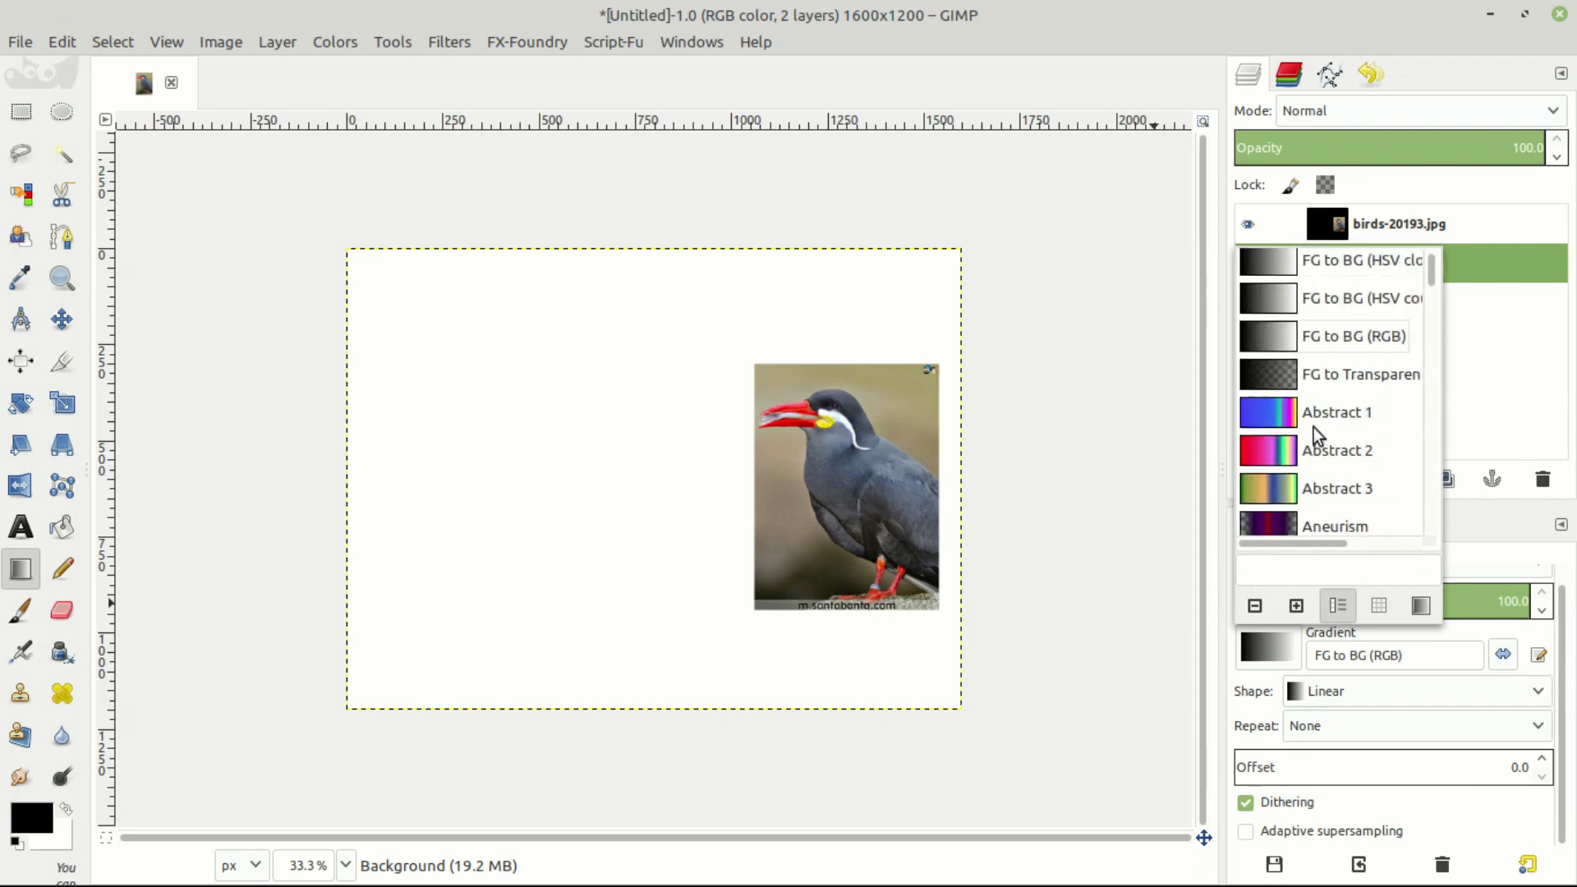
scroll(1314, 427, down, 5)
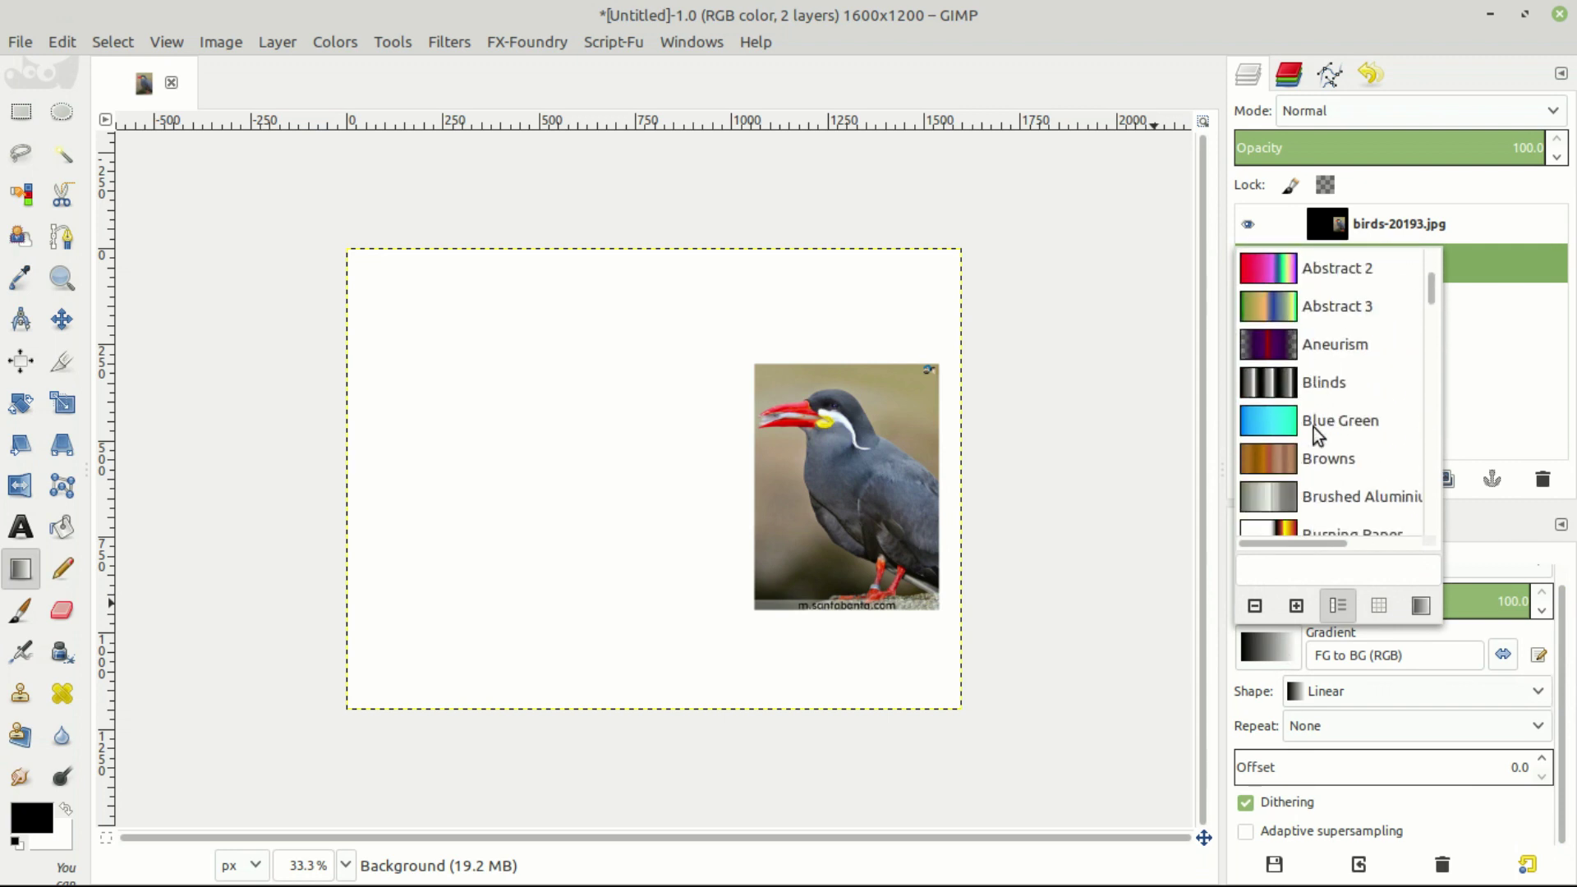
click(1279, 276)
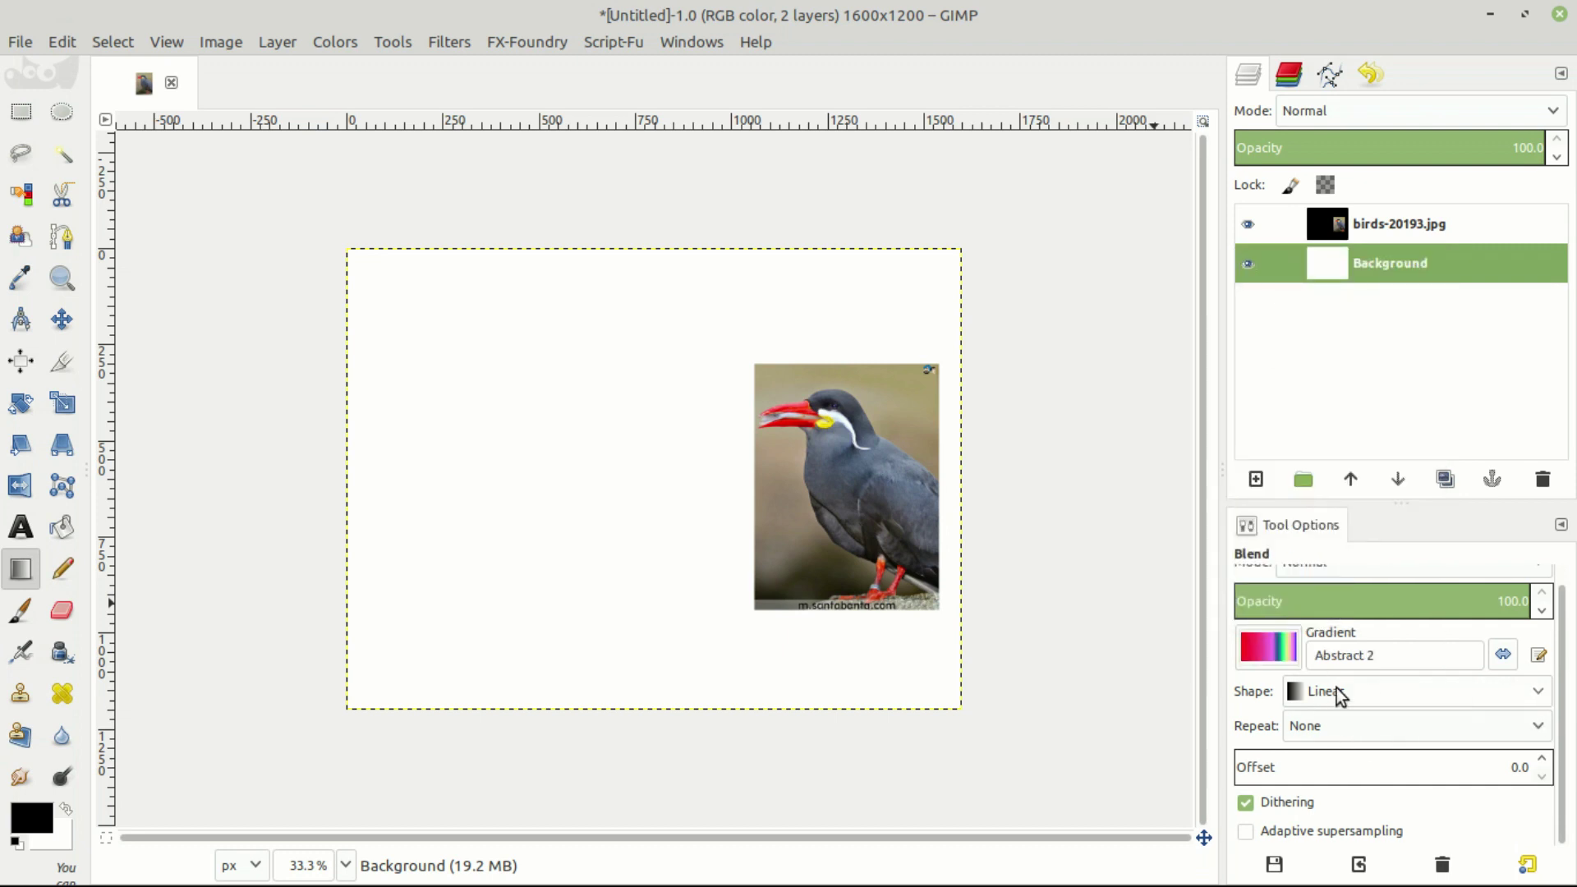
- Set the gradient shape to Radial and drag it from centre-left across the background
click(1390, 695)
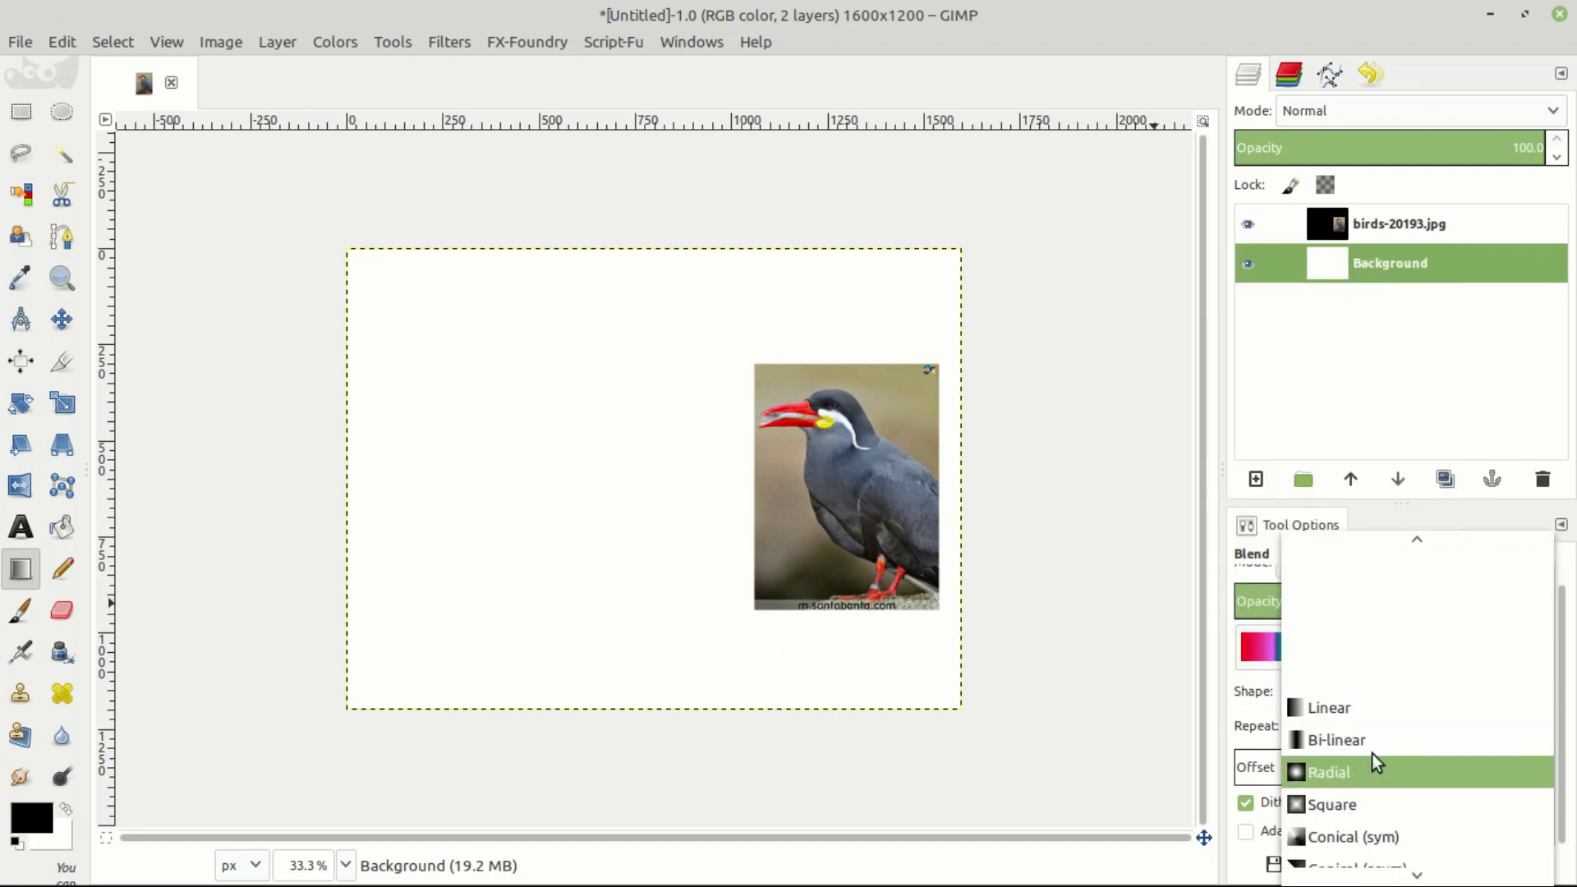
scroll(1369, 740, down, 3)
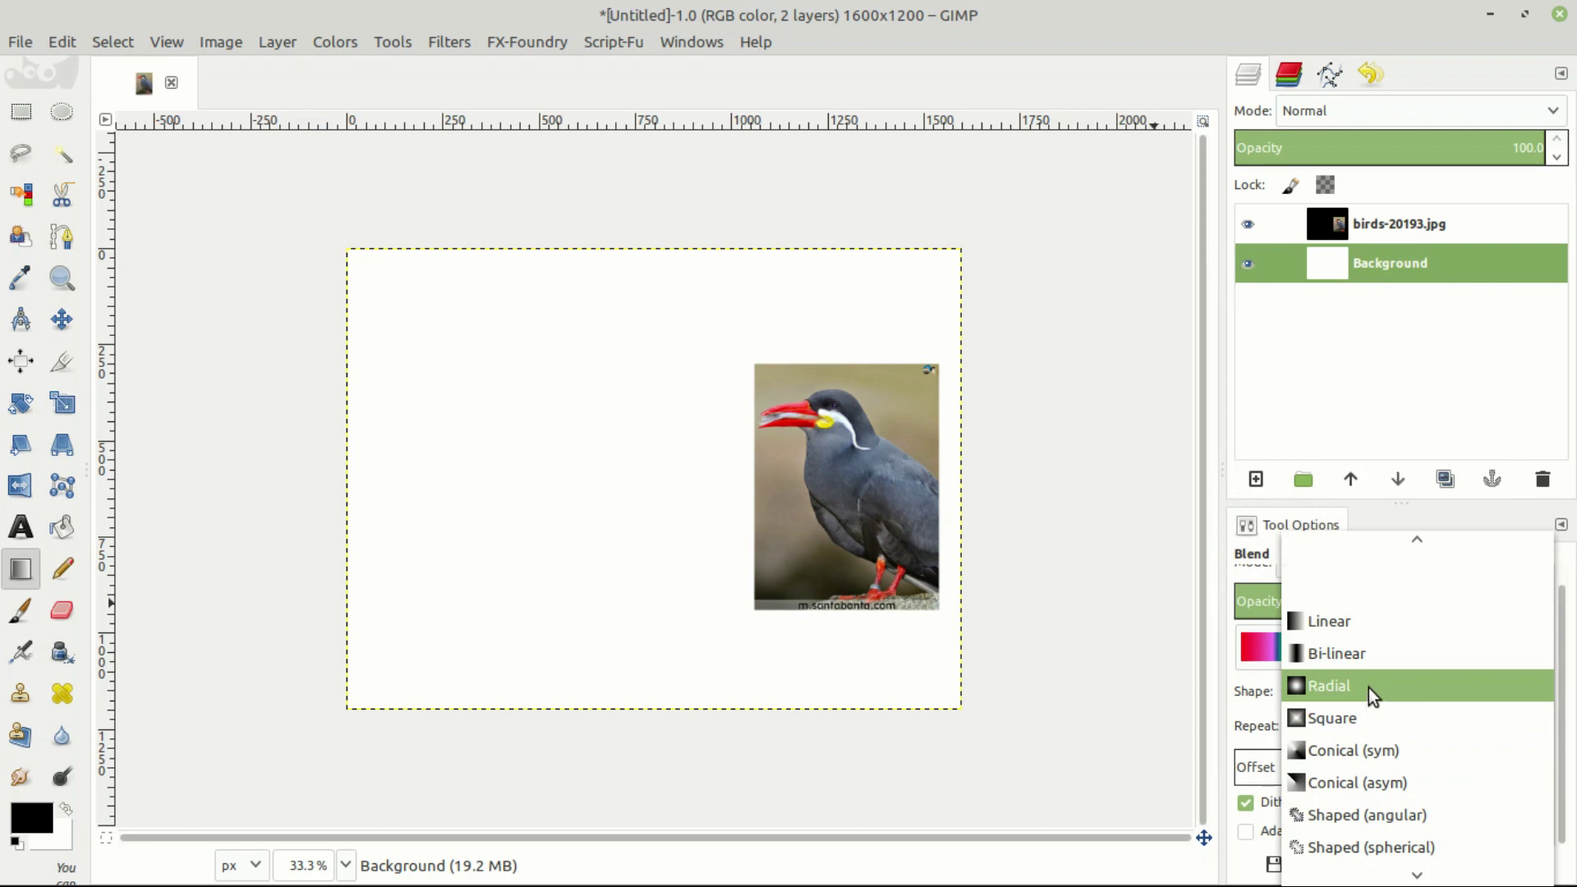
click(1369, 688)
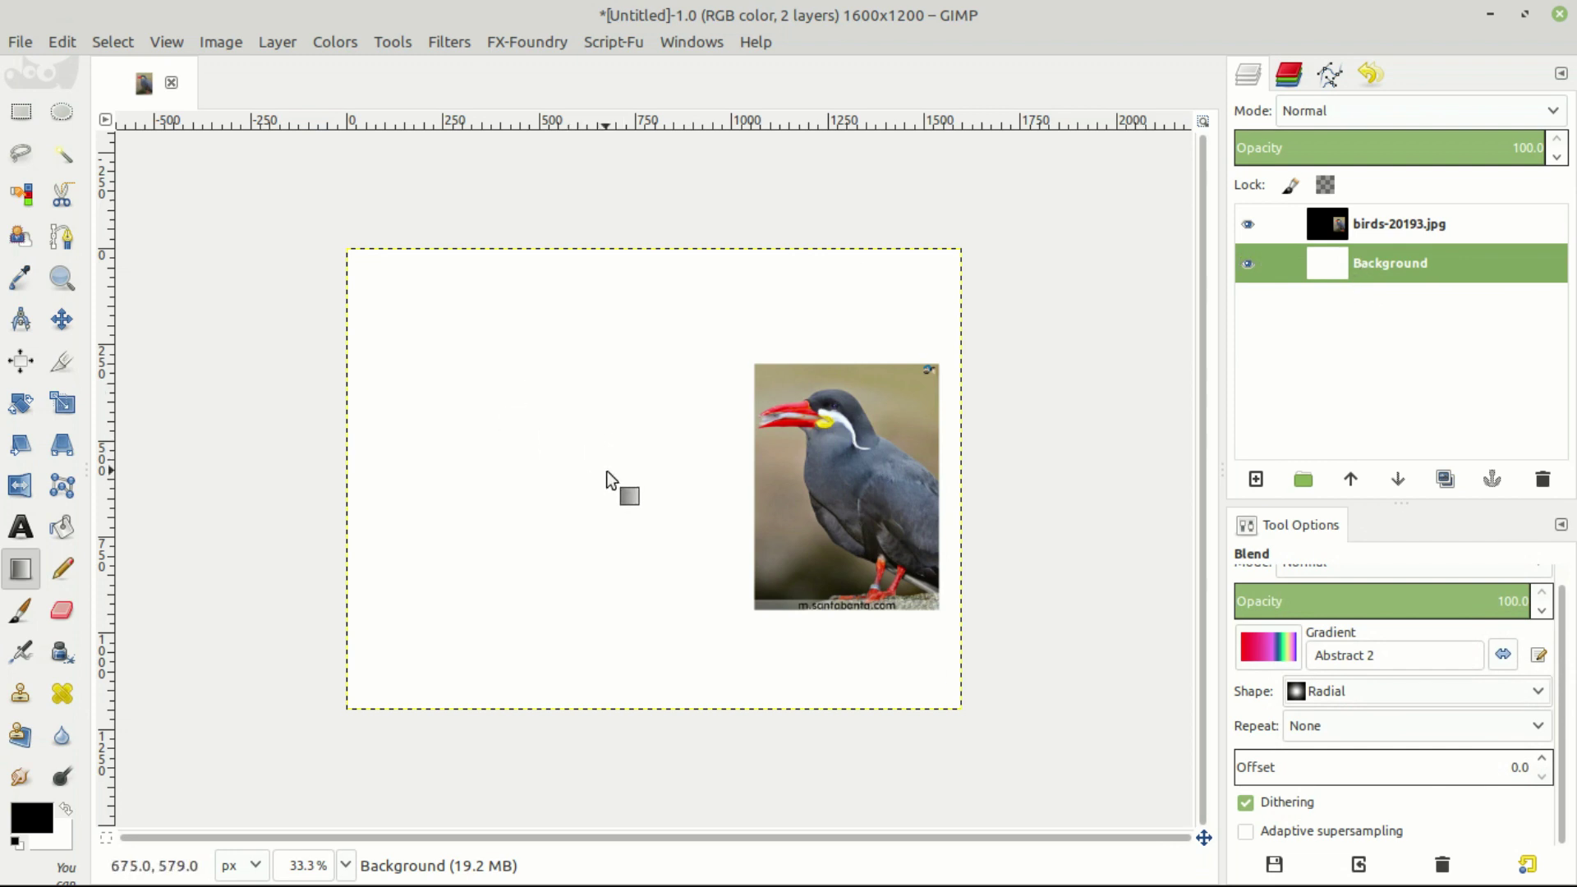
drag(606, 470, 846, 466)
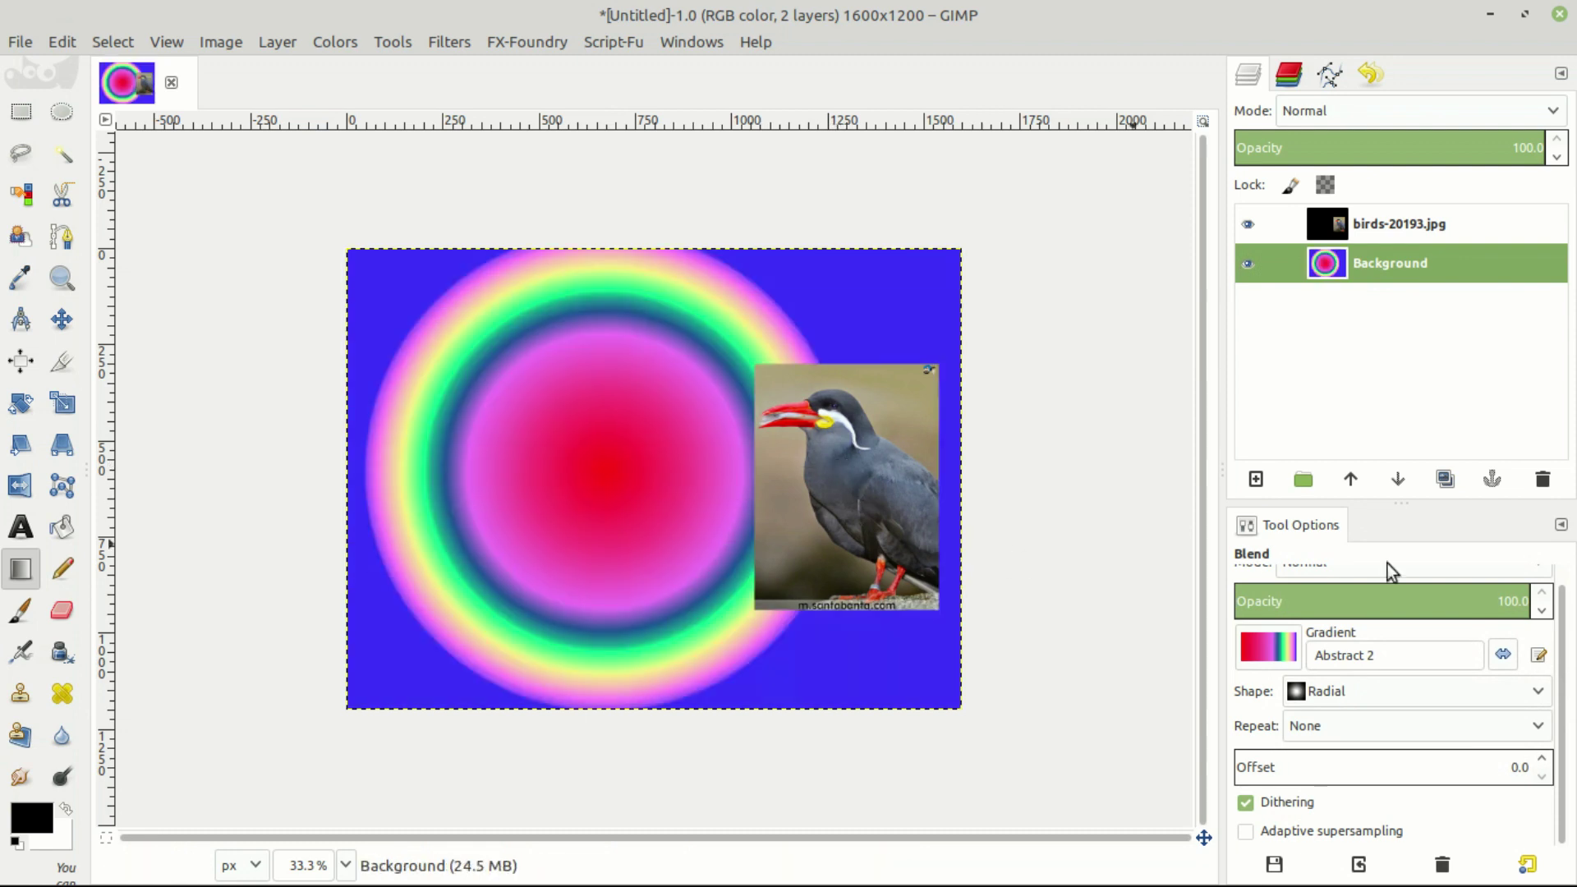
- Redraw the background as a Linear gradient, shift the bird photo left, and reselect Background
click(1425, 692)
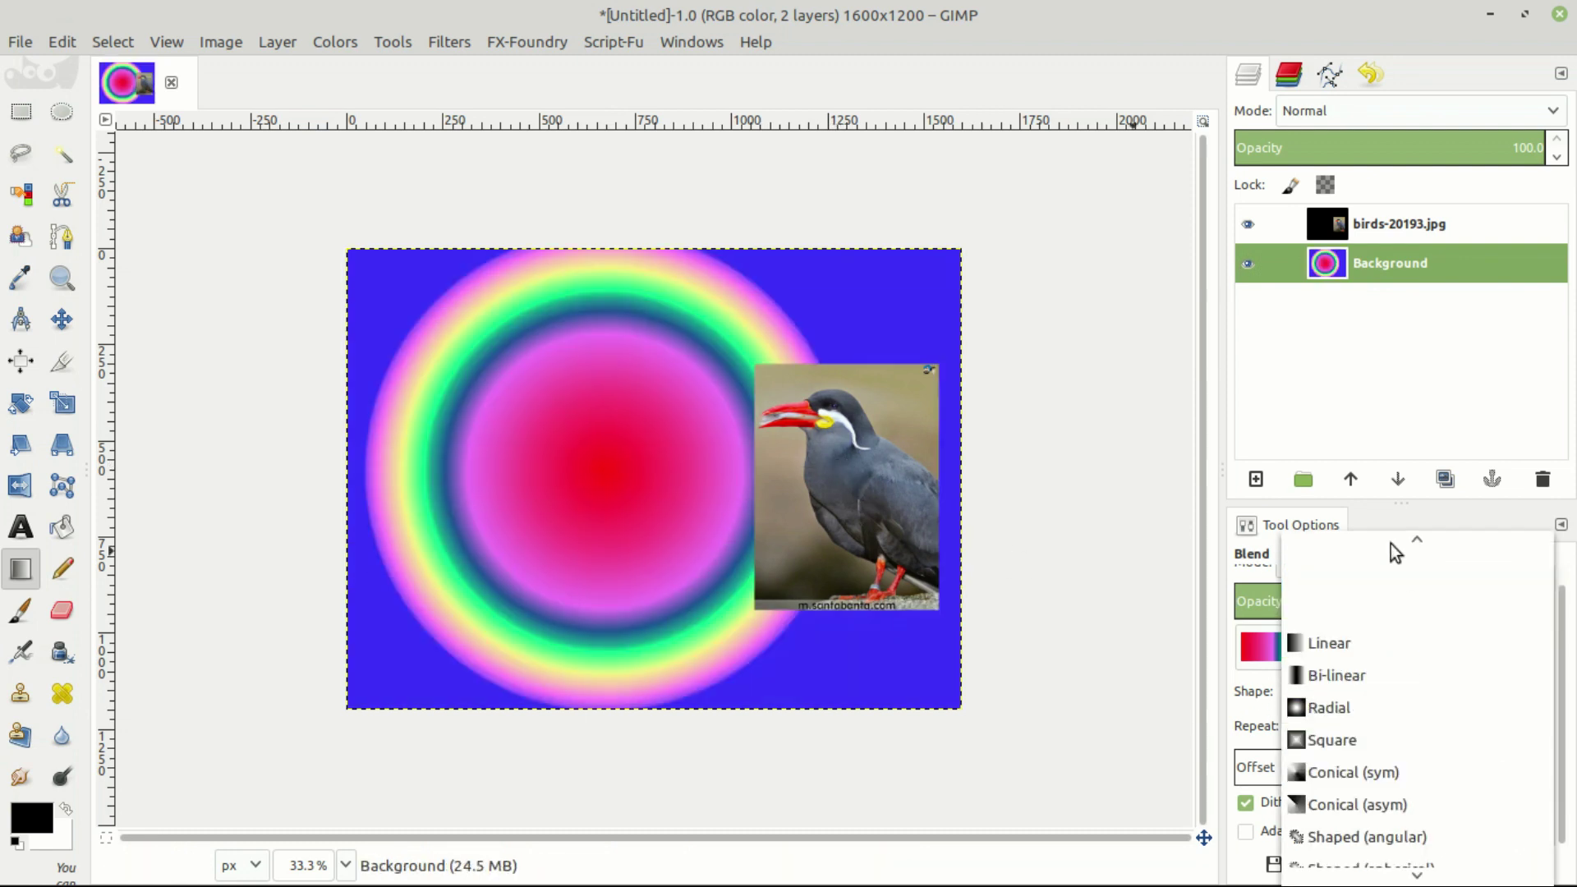
click(1376, 649)
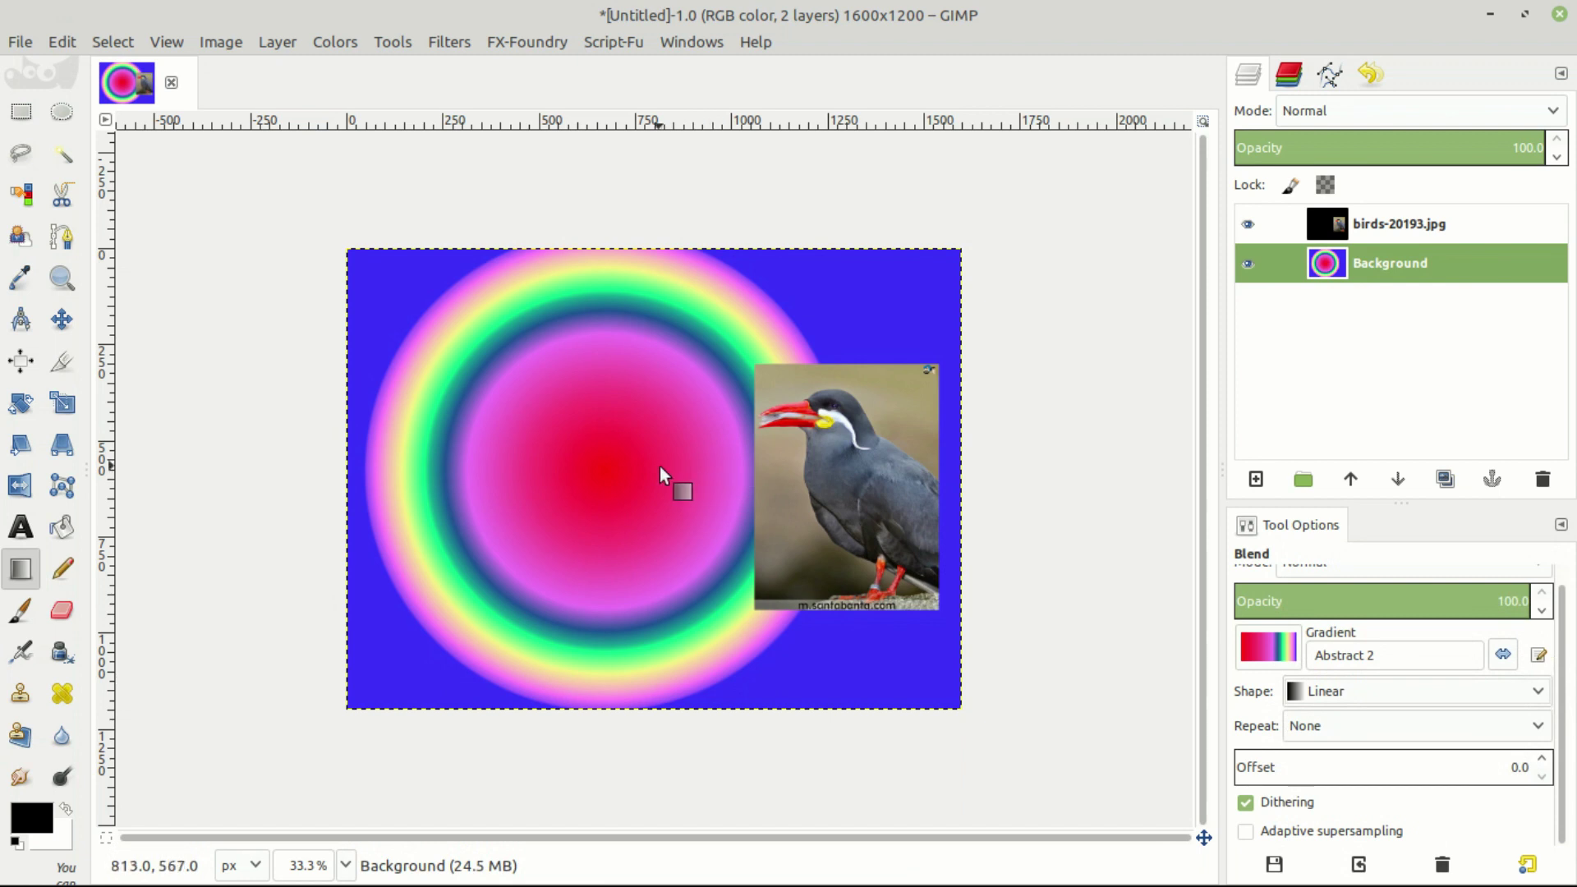
drag(659, 465, 938, 465)
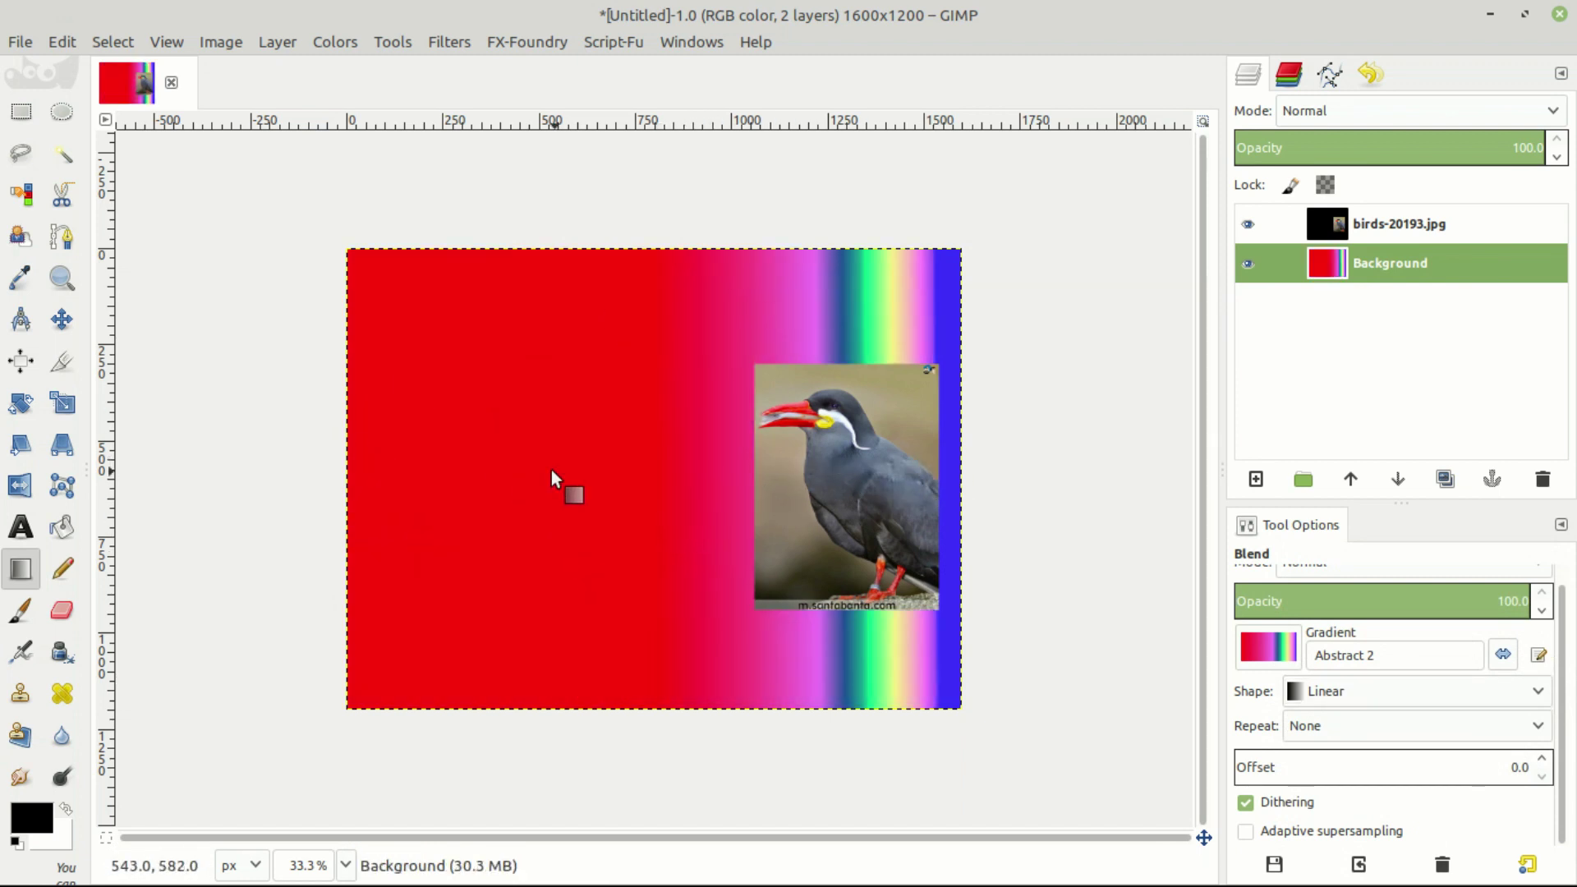
click(62, 319)
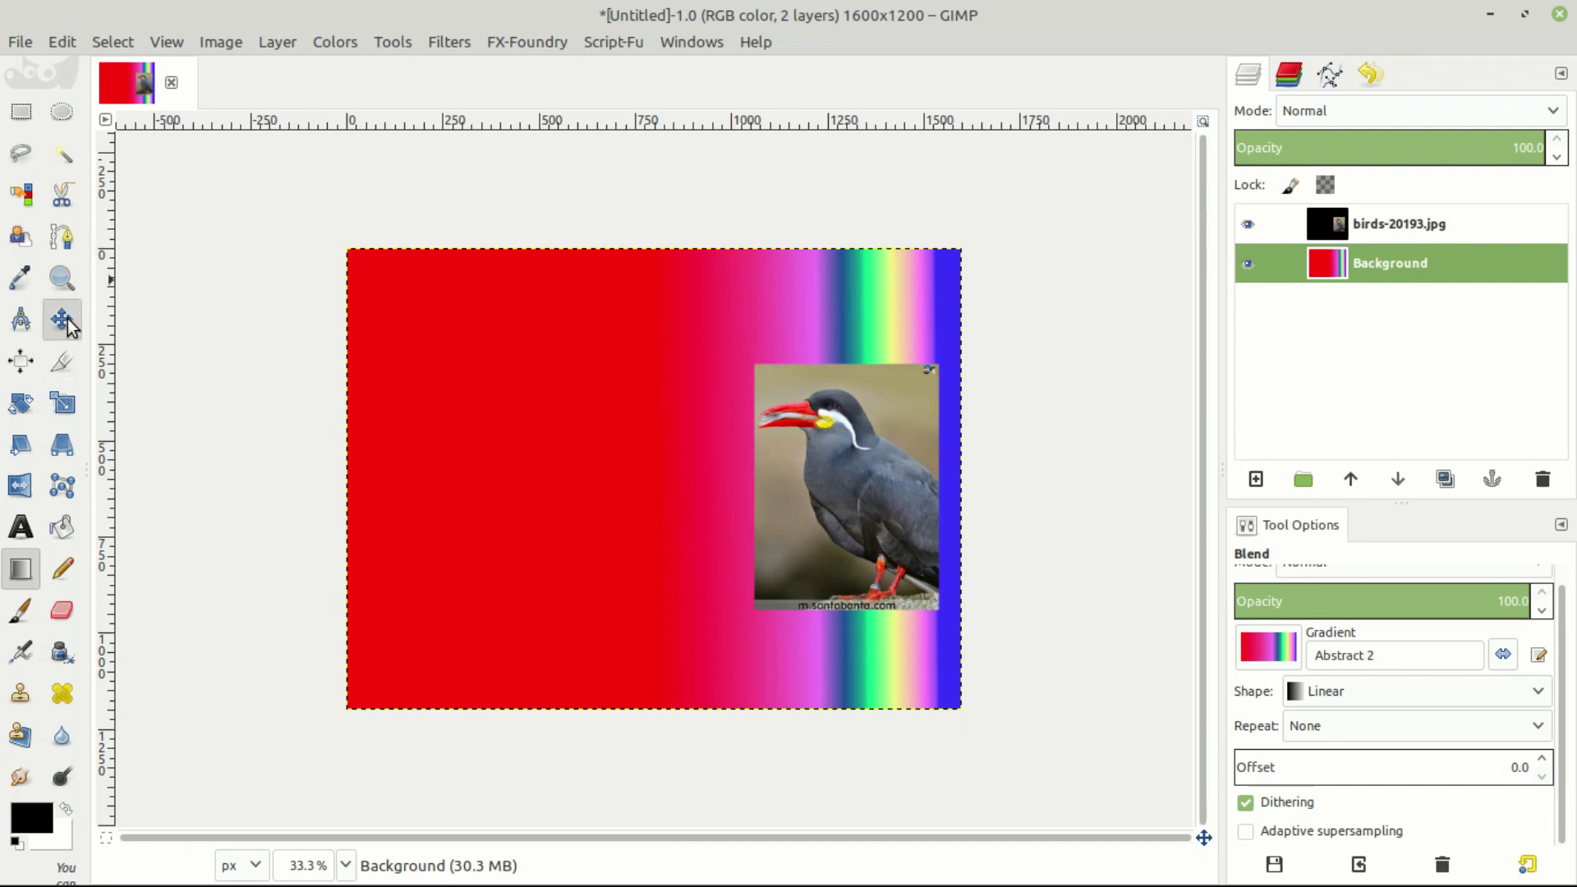
drag(824, 477, 573, 480)
click(573, 362)
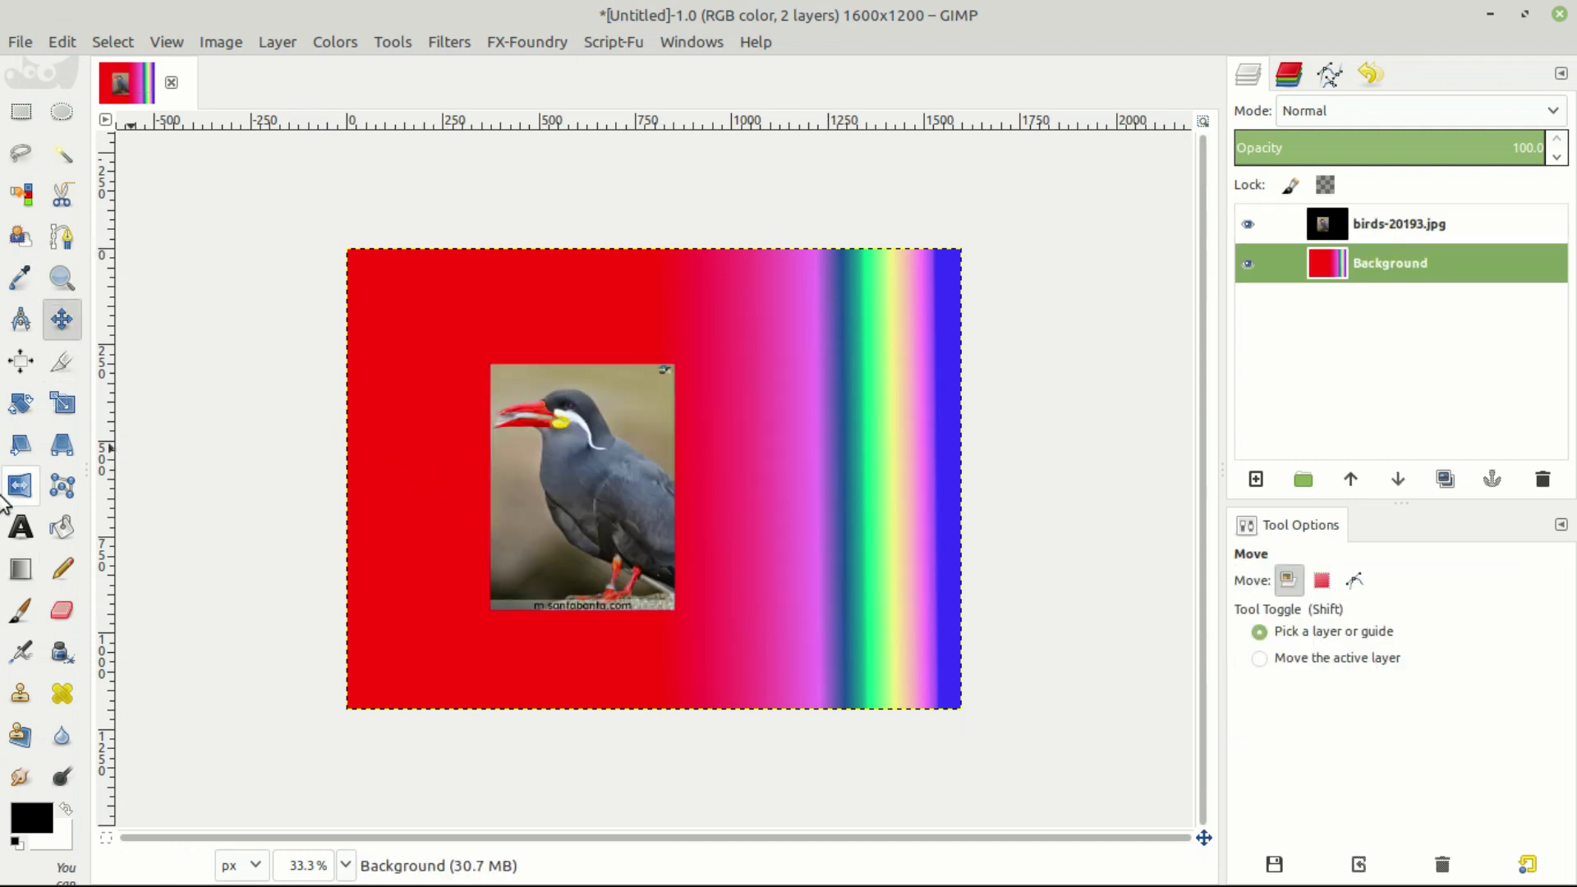
- Return to the Blend tool and keep the Abstract 2 gradient
click(20, 567)
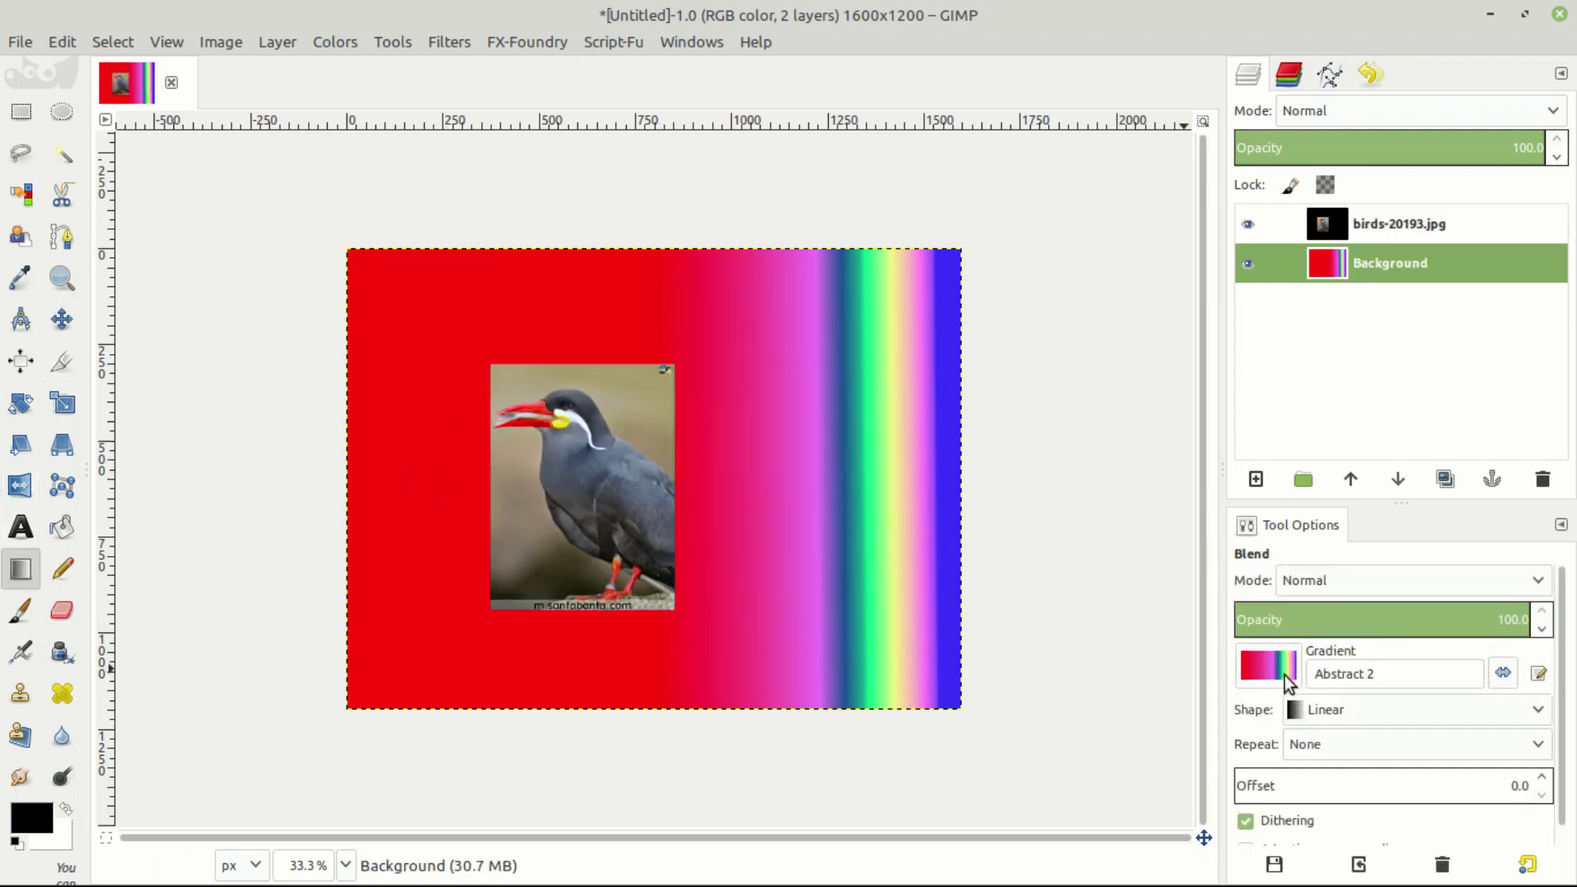
click(1279, 670)
scroll(1308, 433, down, 5)
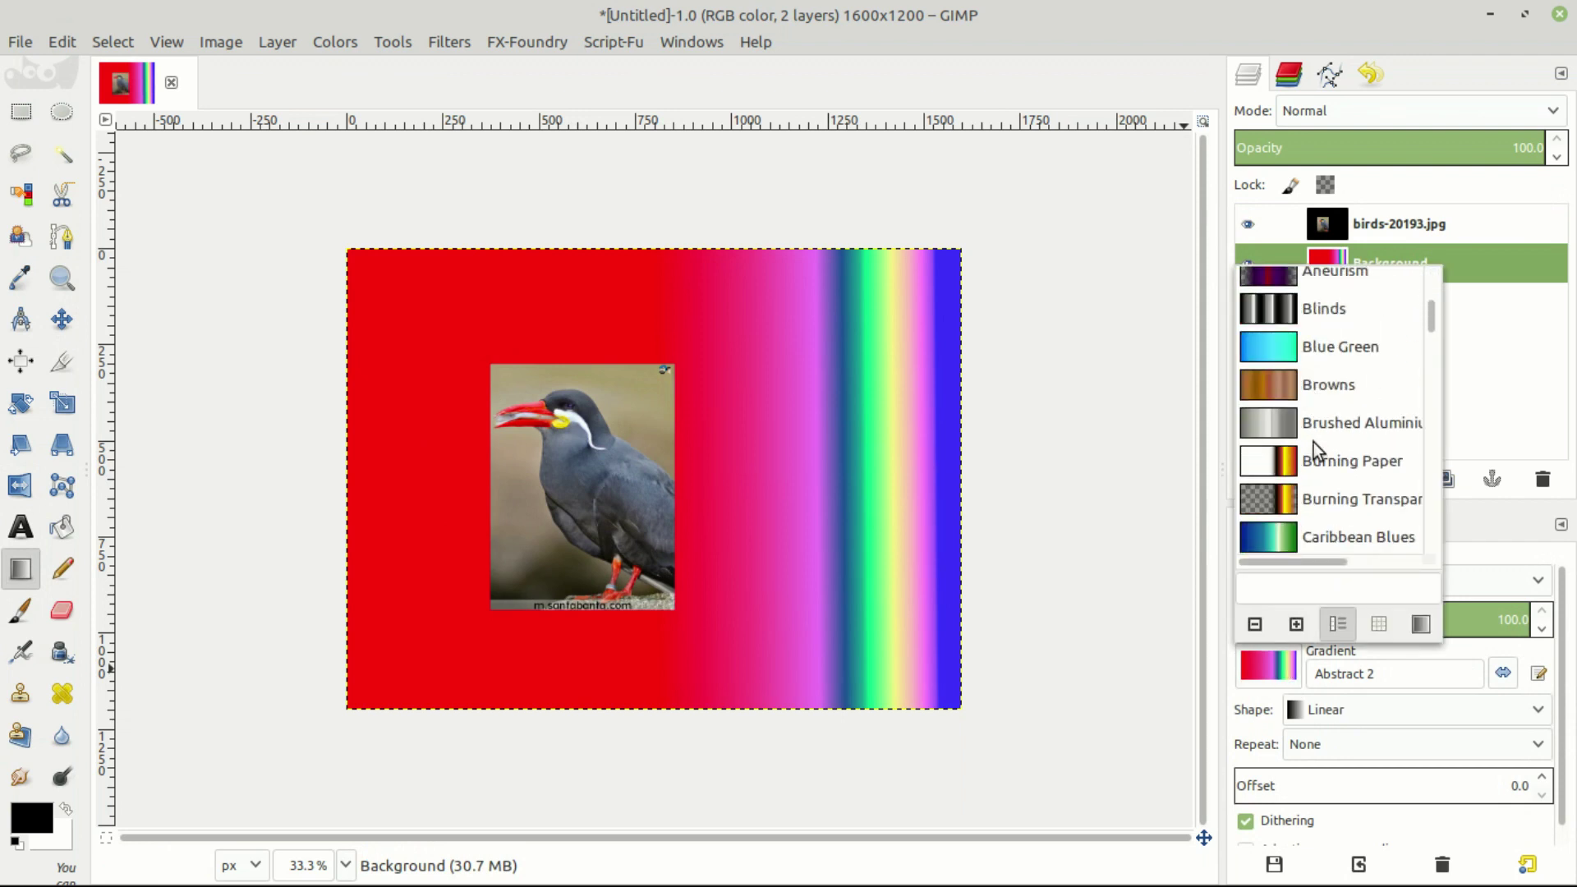
scroll(1316, 443, up, 5)
scroll(1317, 447, down, 12)
scroll(1317, 448, up, 4)
scroll(1314, 447, up, 9)
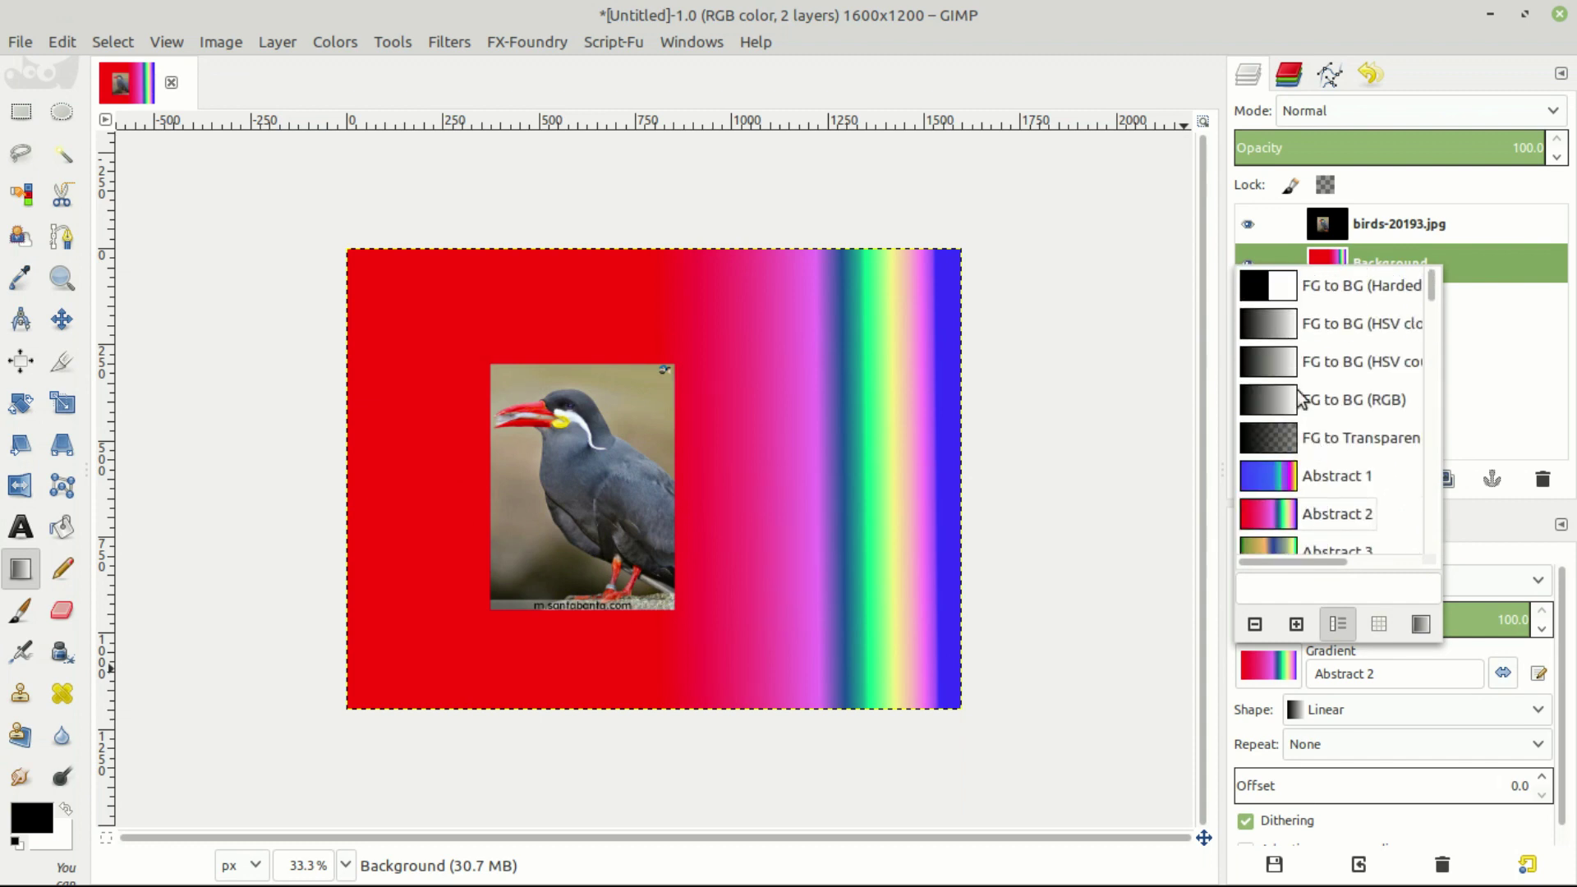
click(74, 337)
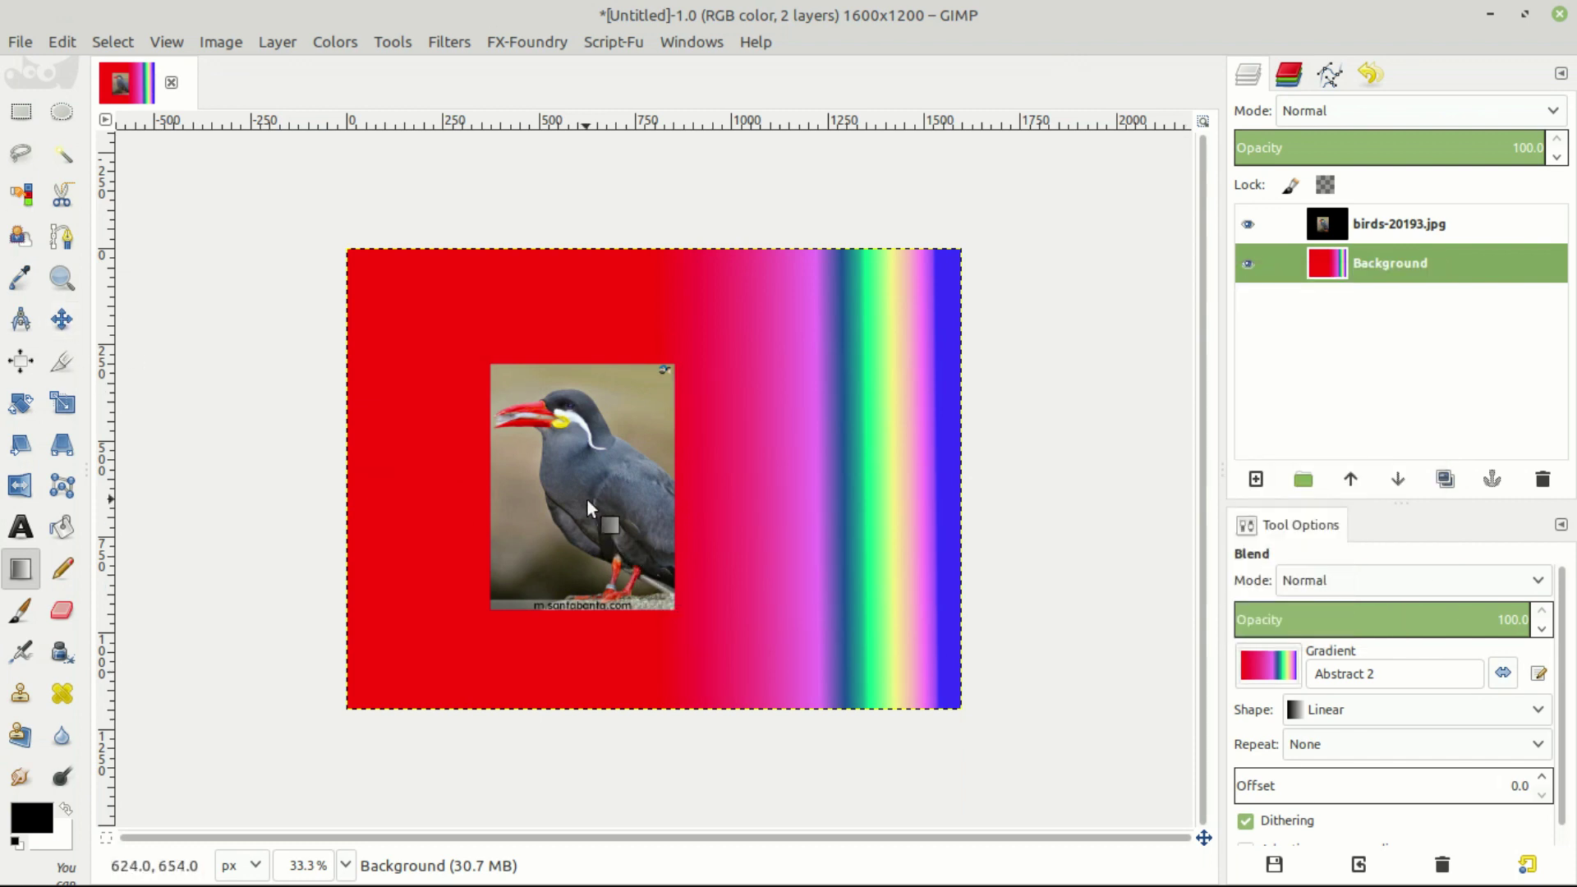
- Undo the trial gradients and move the bird photo to the canvas's top-right corner
key(ctrl+z)
key(ctrl+z)
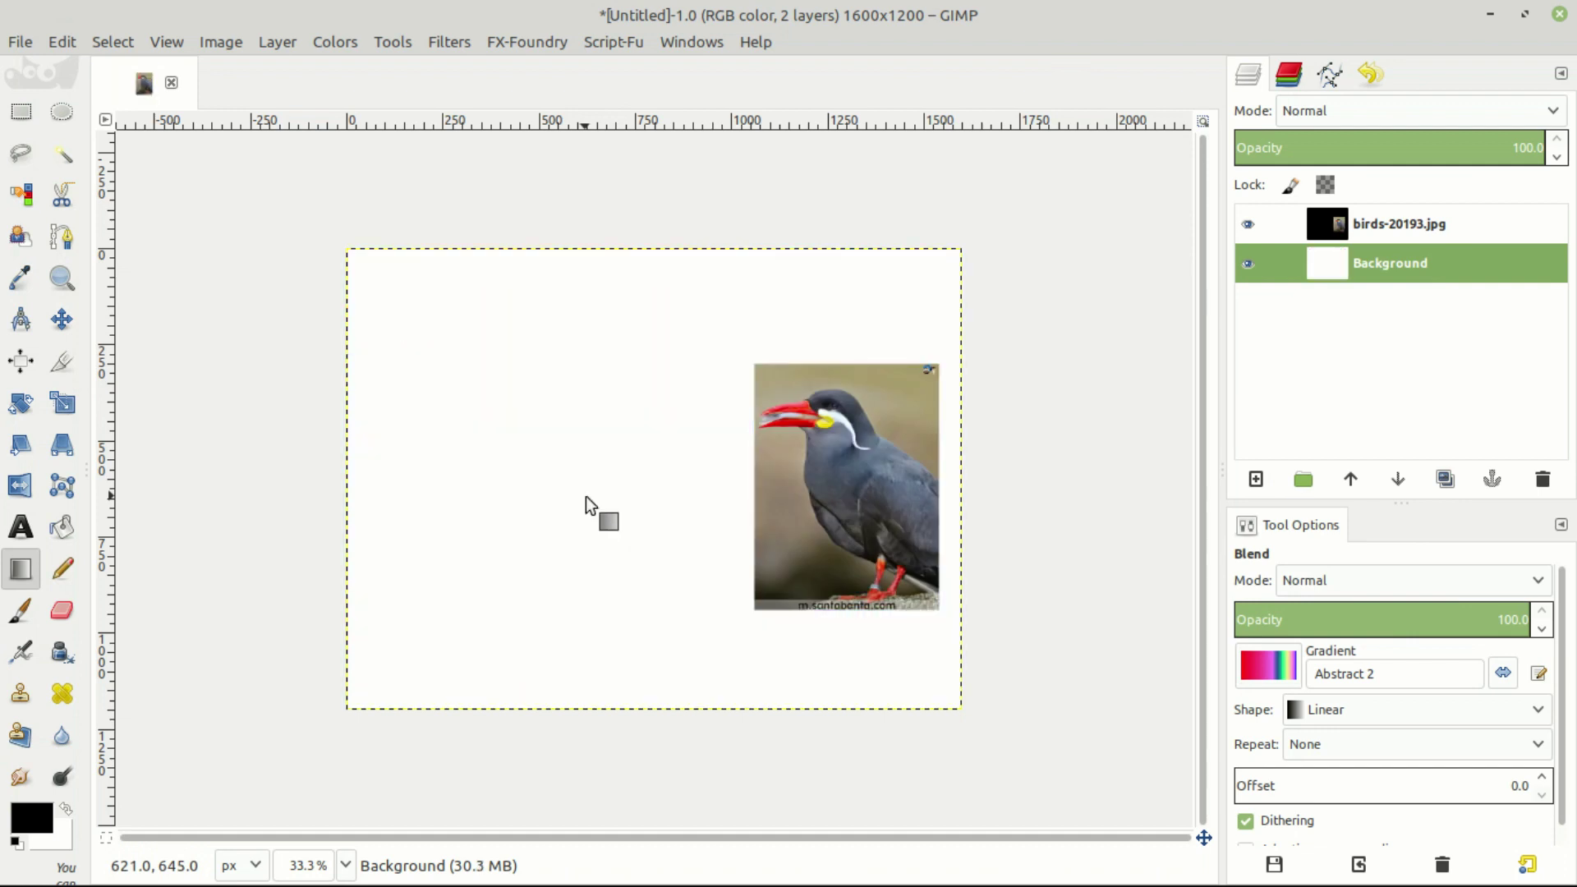
drag(879, 496, 879, 466)
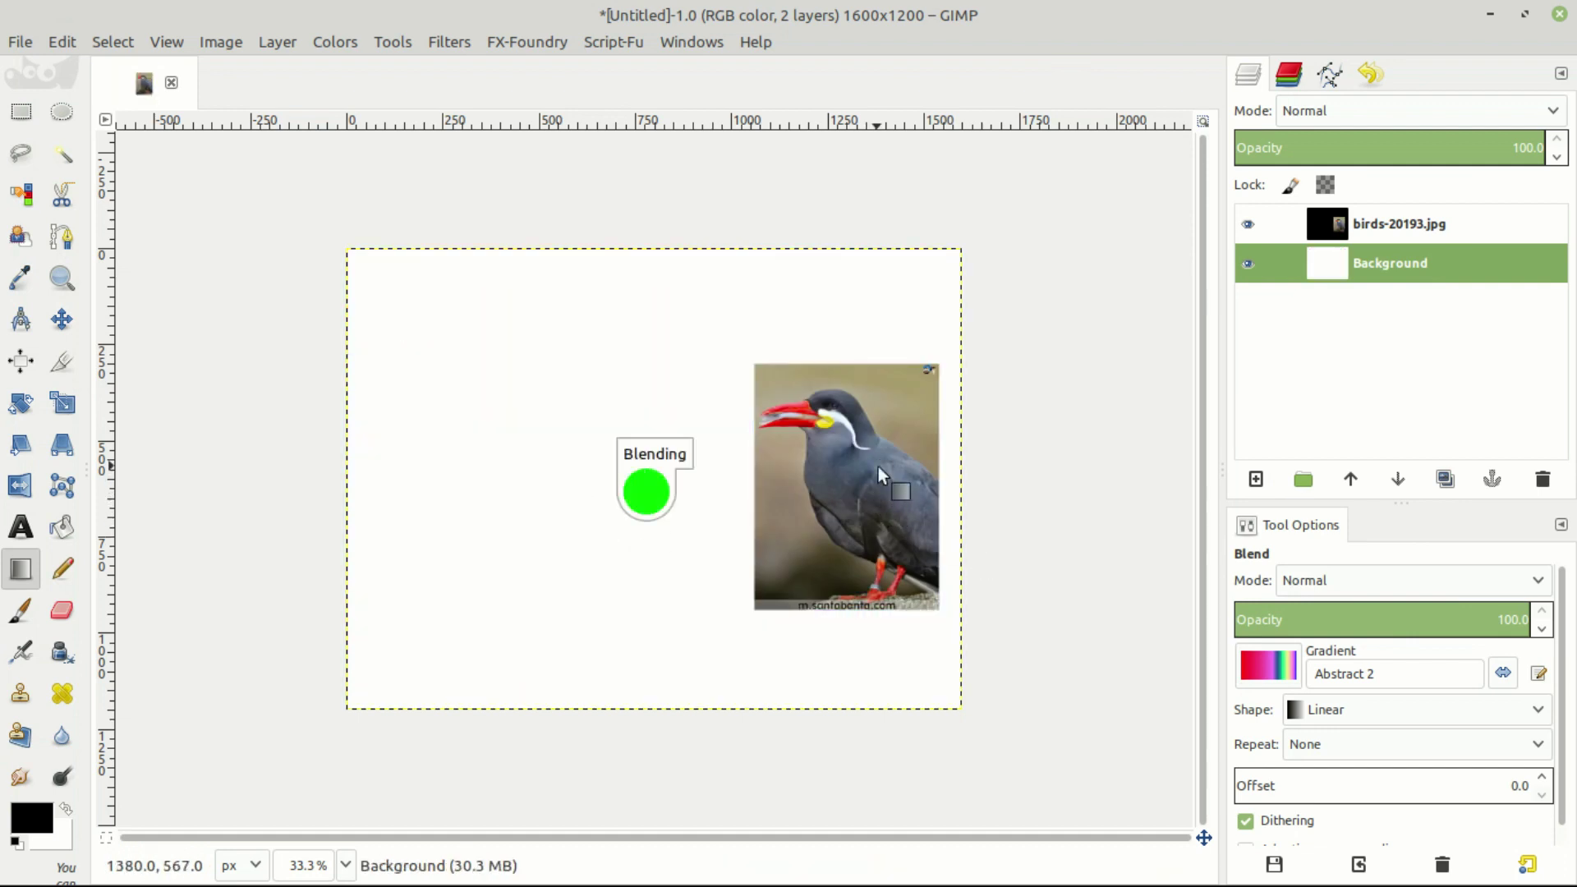
key(ctrl+z)
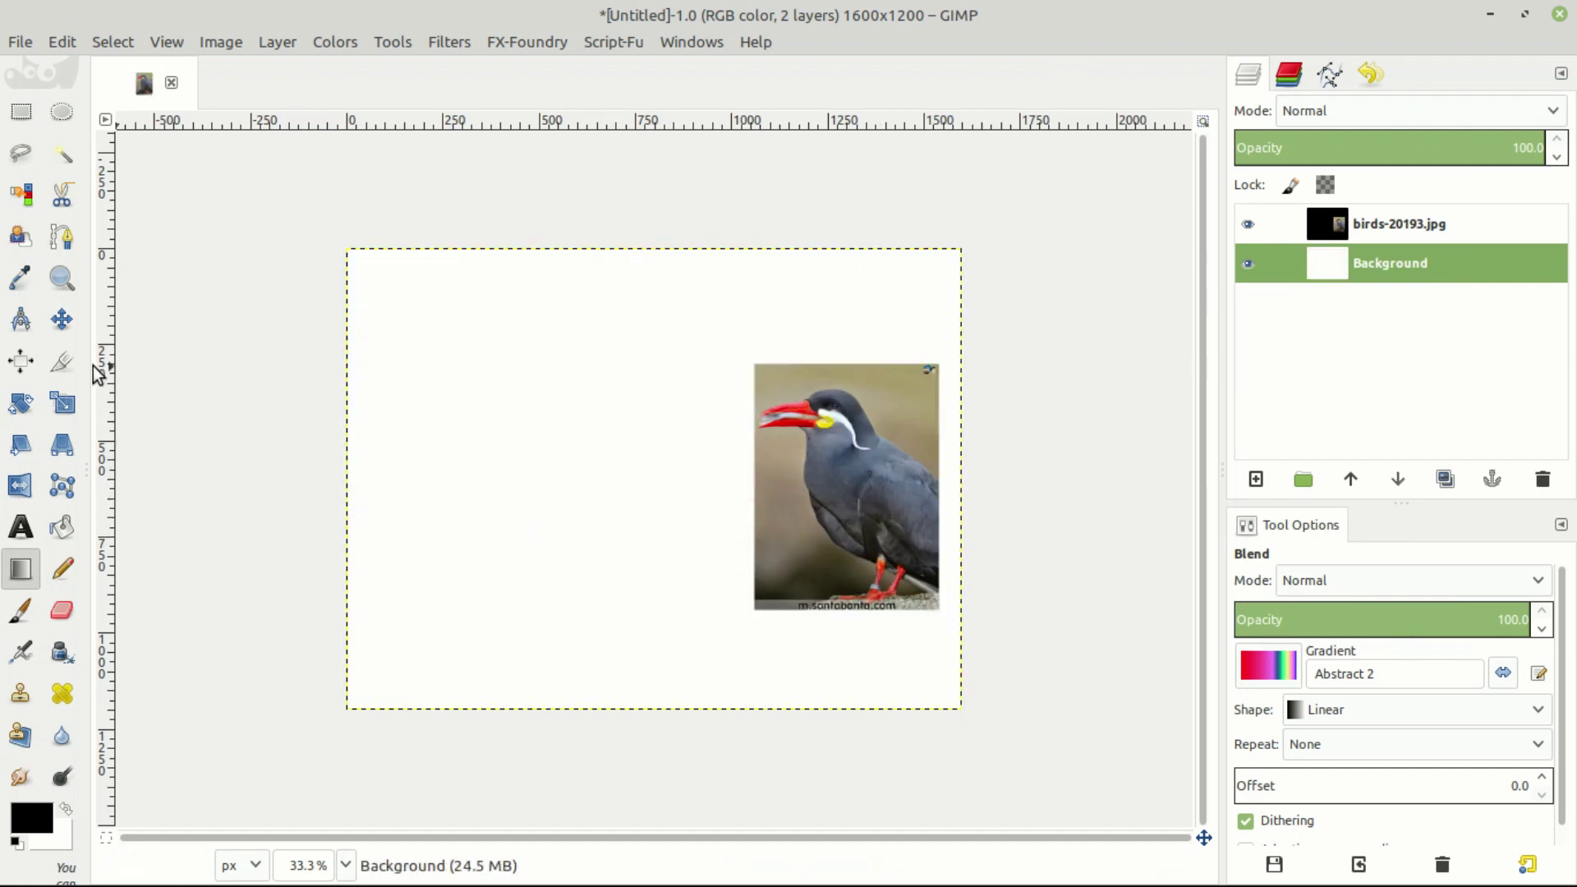
click(61, 319)
drag(856, 457, 875, 332)
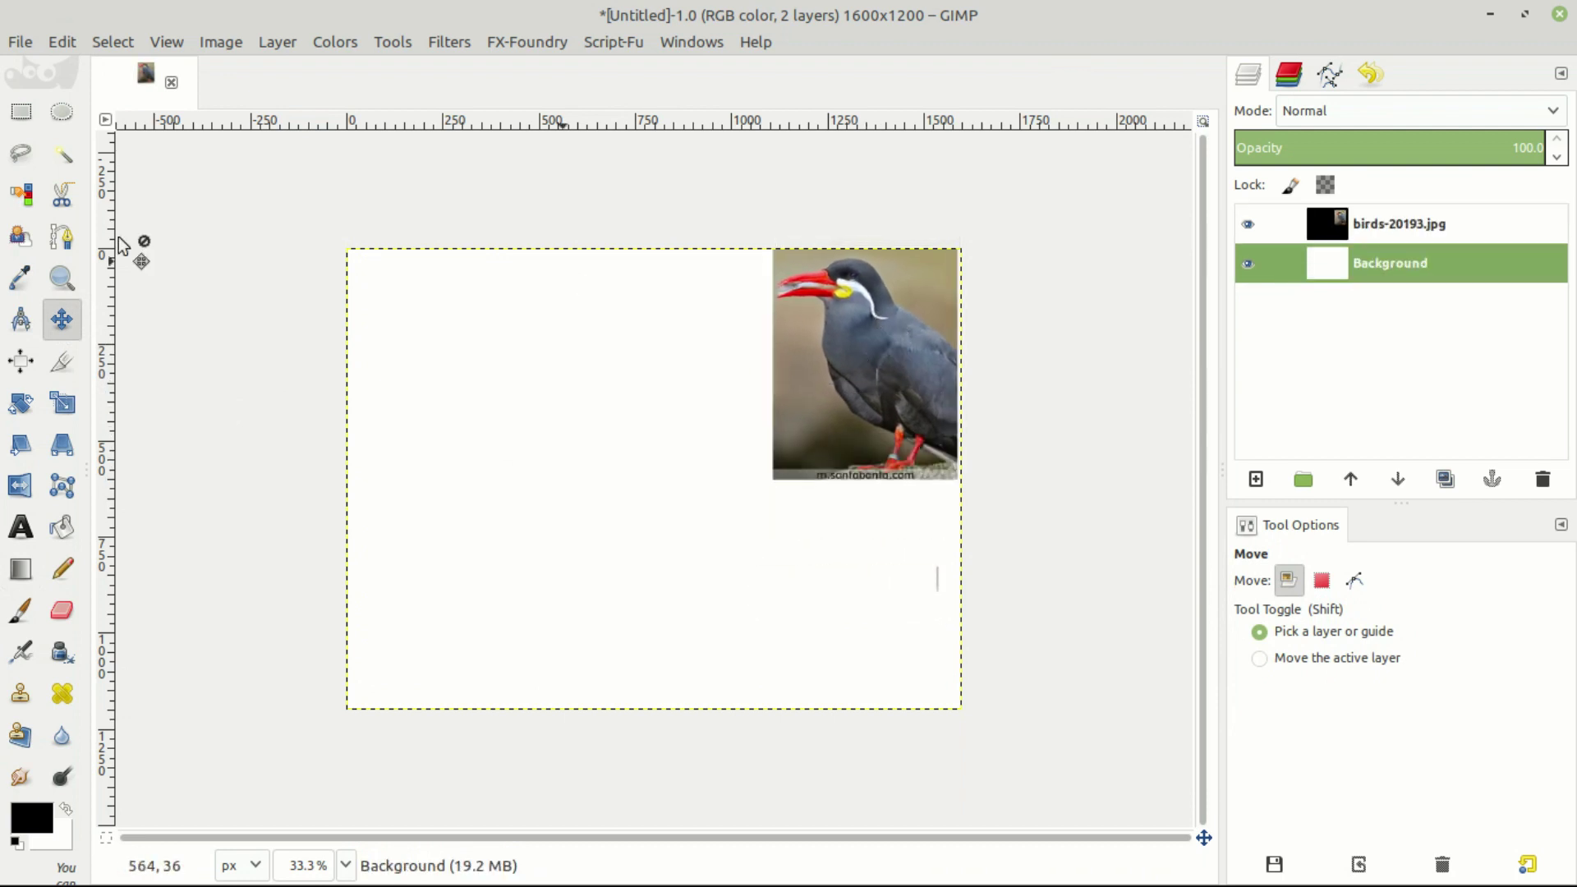
click(63, 238)
- Start a curved path outline down the left, along the bottom and up the right
click(409, 377)
click(410, 475)
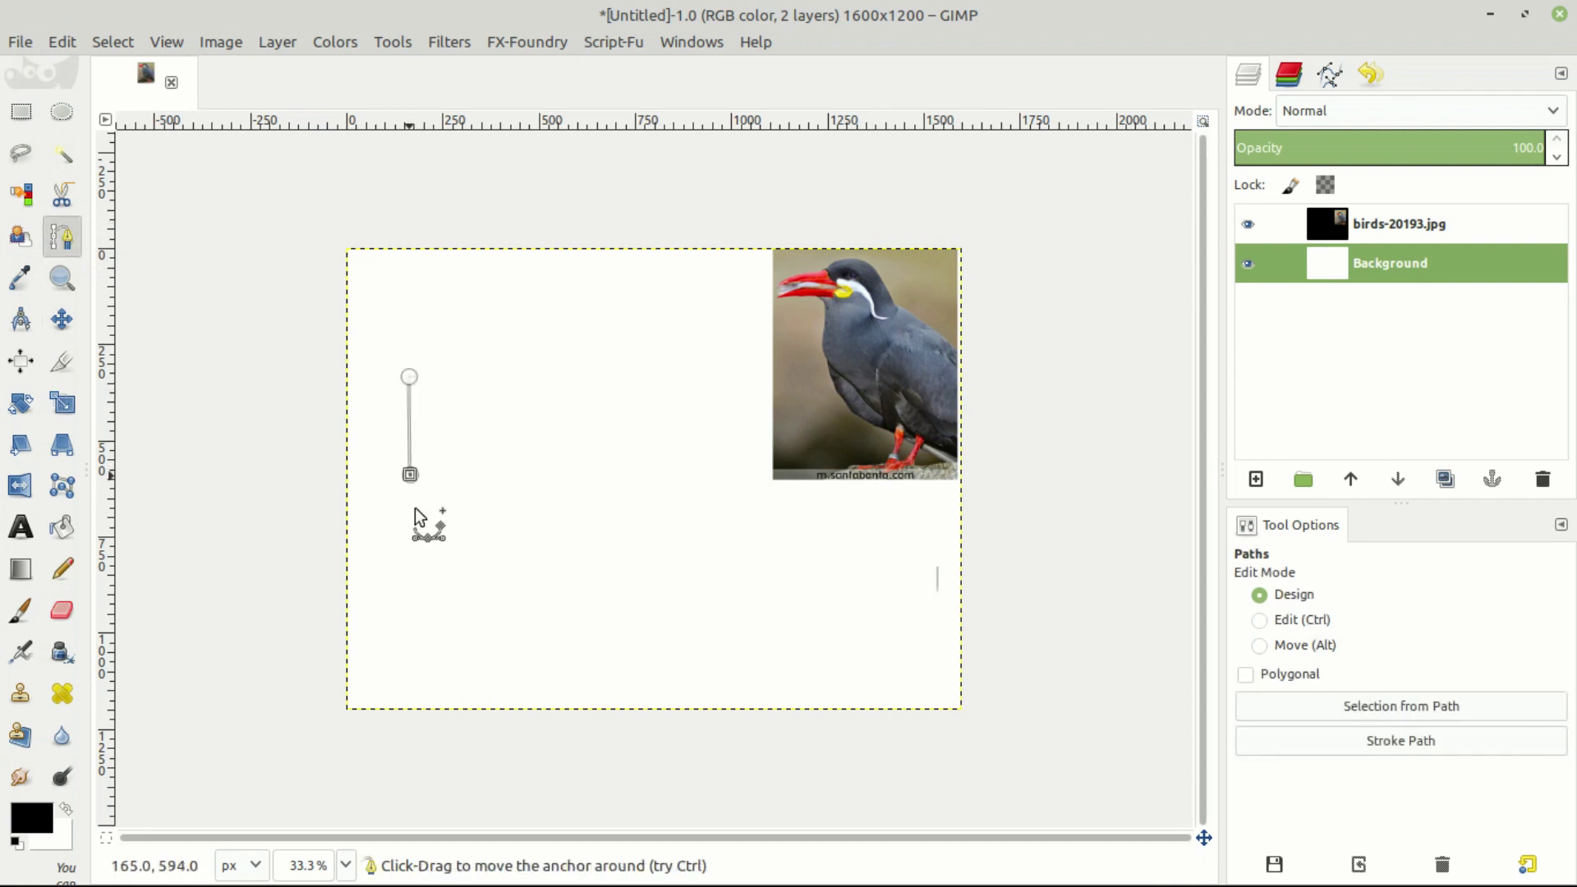
click(478, 528)
drag(625, 537, 710, 507)
mouse_move(710, 446)
mouse_down()
mouse_move(696, 393)
mouse_move(712, 418)
mouse_up()
drag(684, 354, 522, 354)
- Finish the outline along the top, close it, and convert it to a selection
click(566, 329)
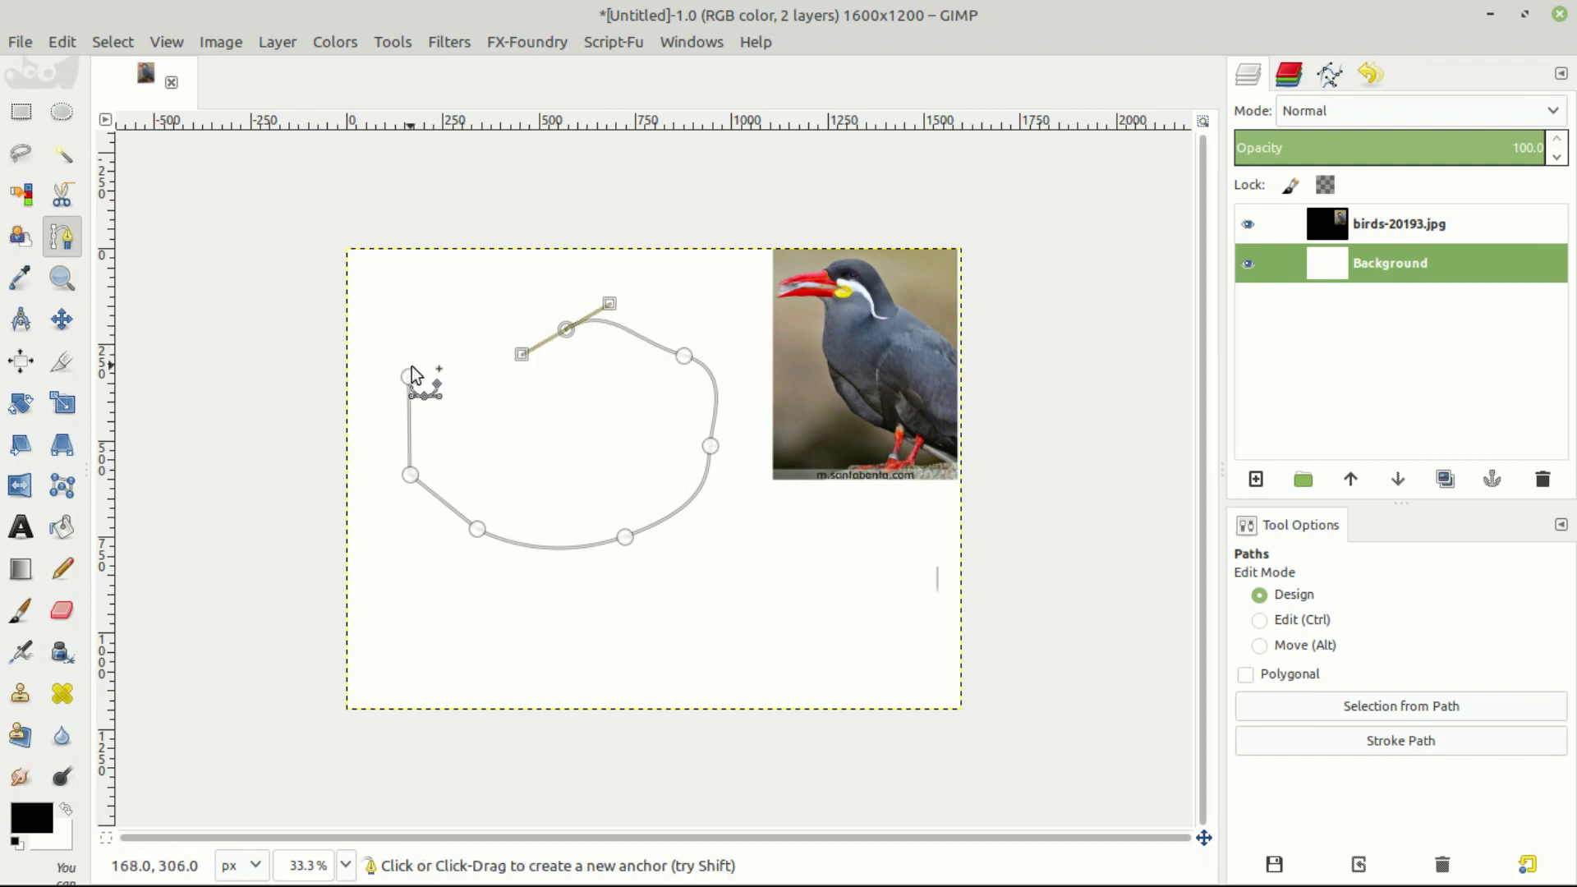
click(493, 325)
click(438, 337)
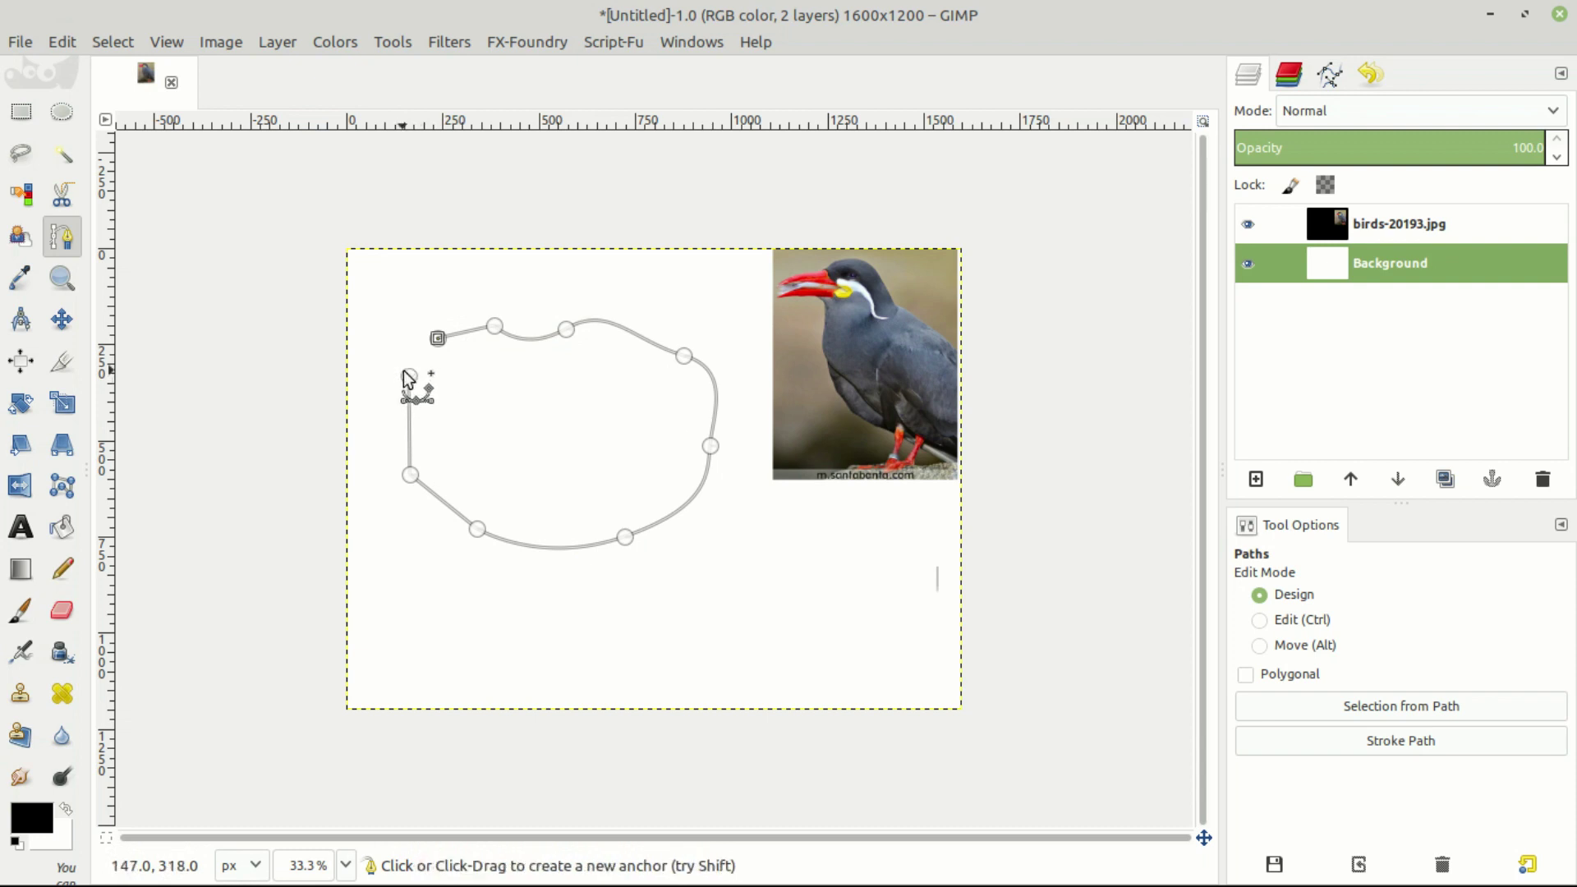
key(ctrl)
ctrl+click(409, 377)
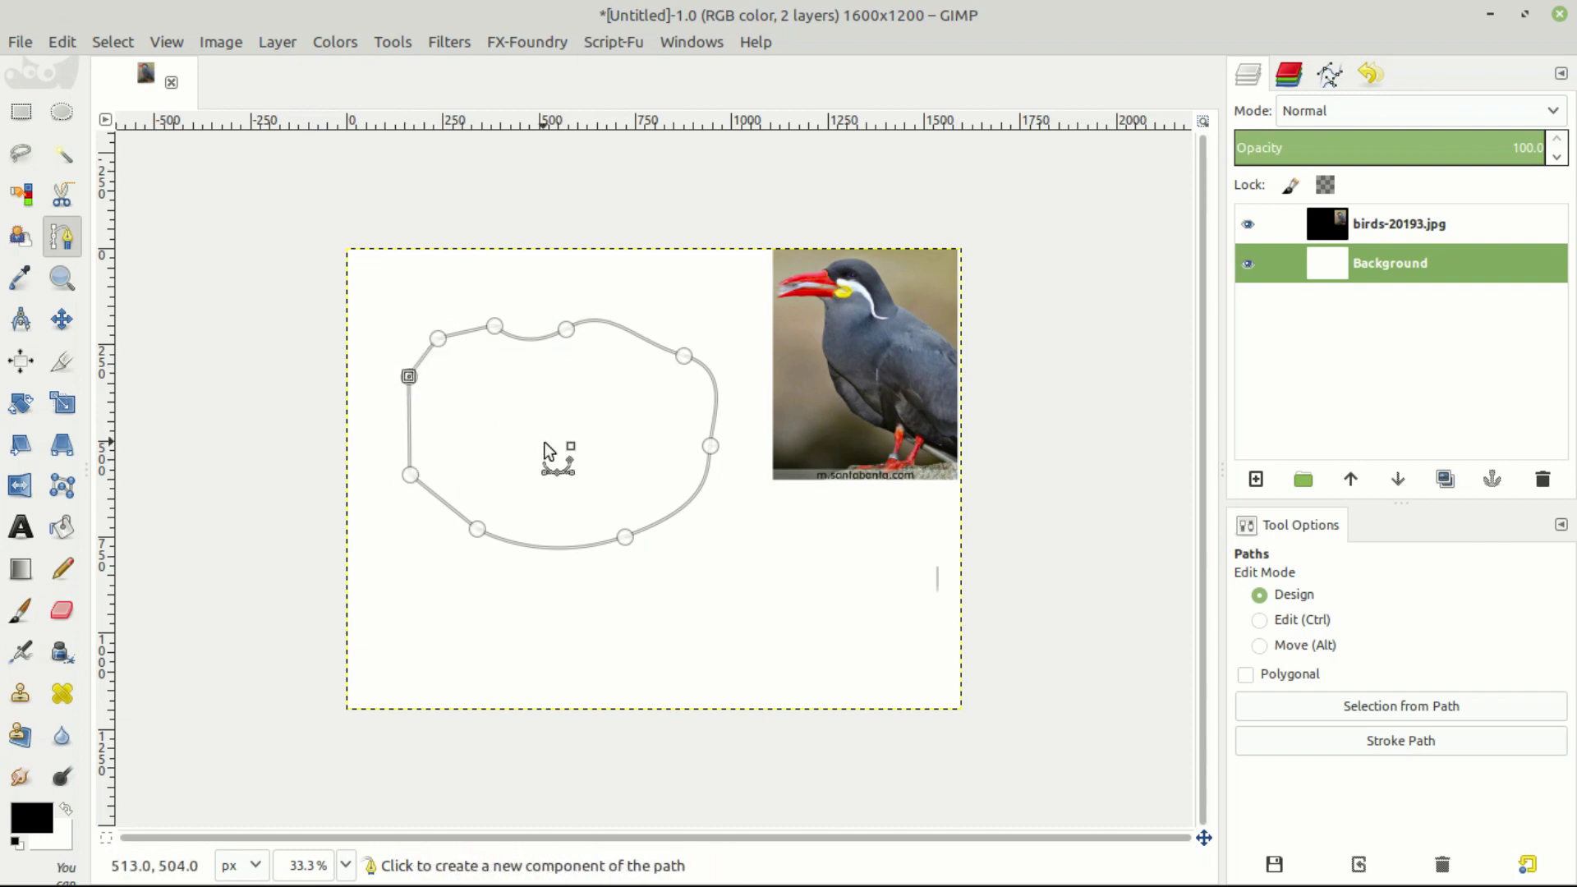
key(Return)
- Bucket-fill the shape black, remove the selection, then fill it white
key(m)
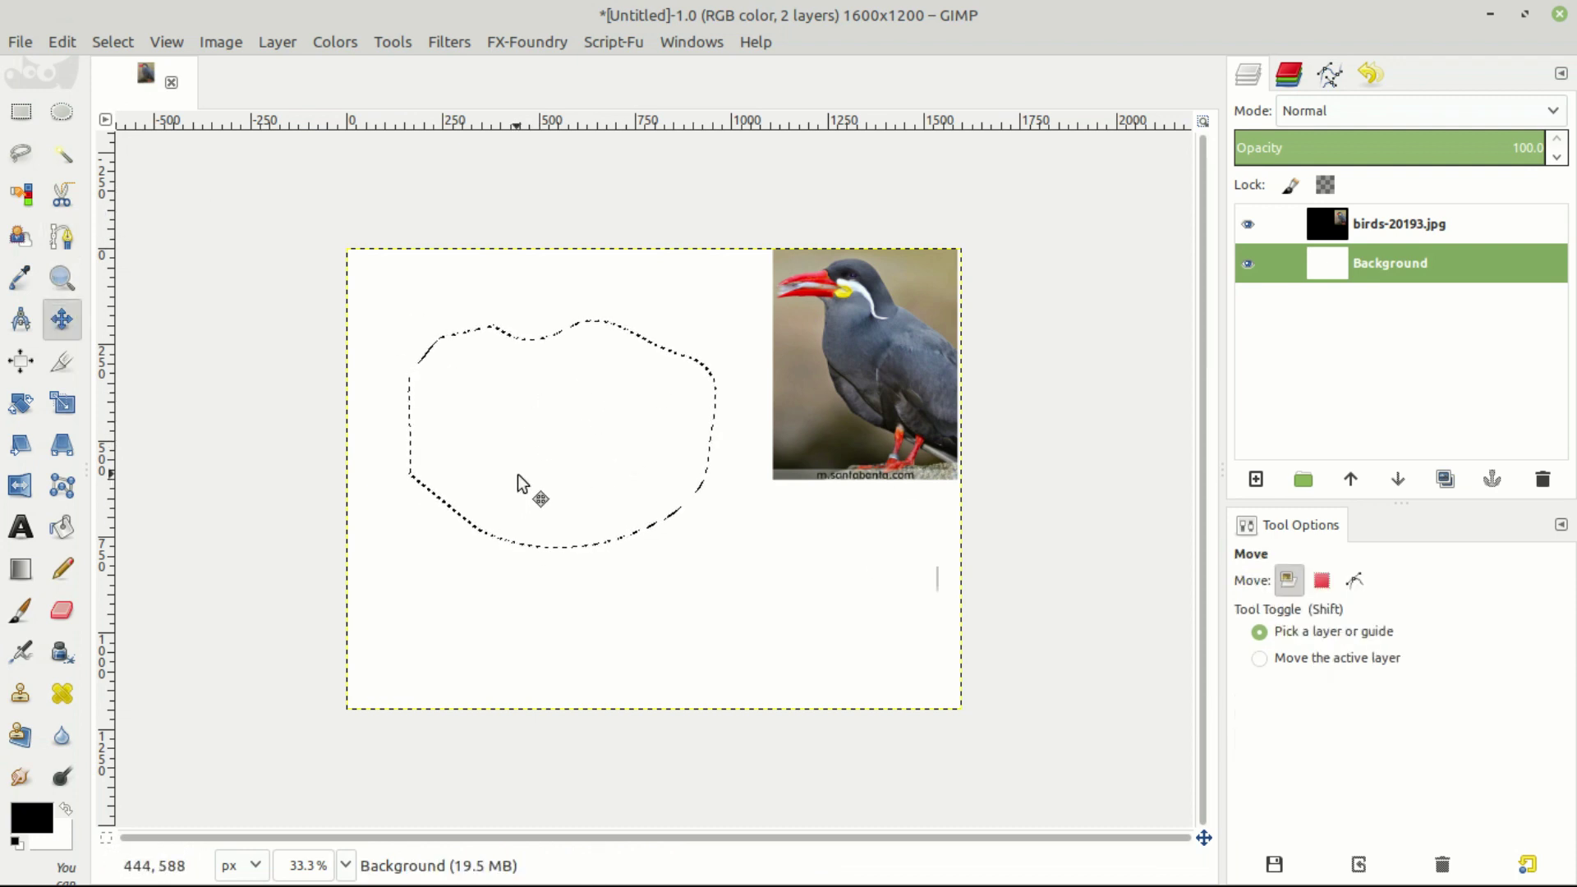
click(62, 526)
click(554, 410)
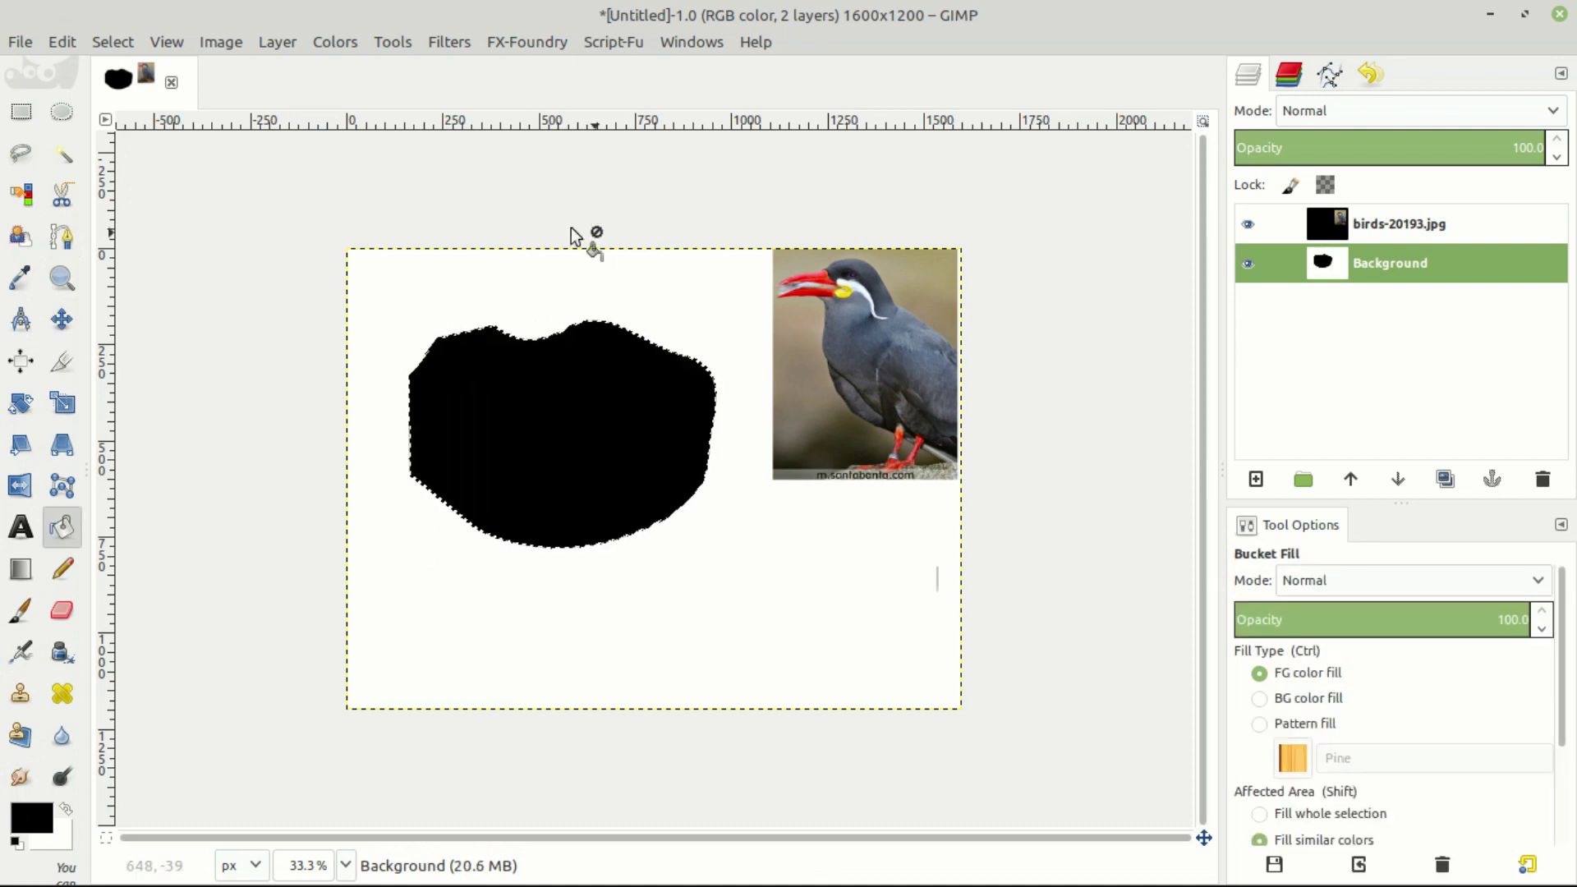
click(113, 42)
click(141, 95)
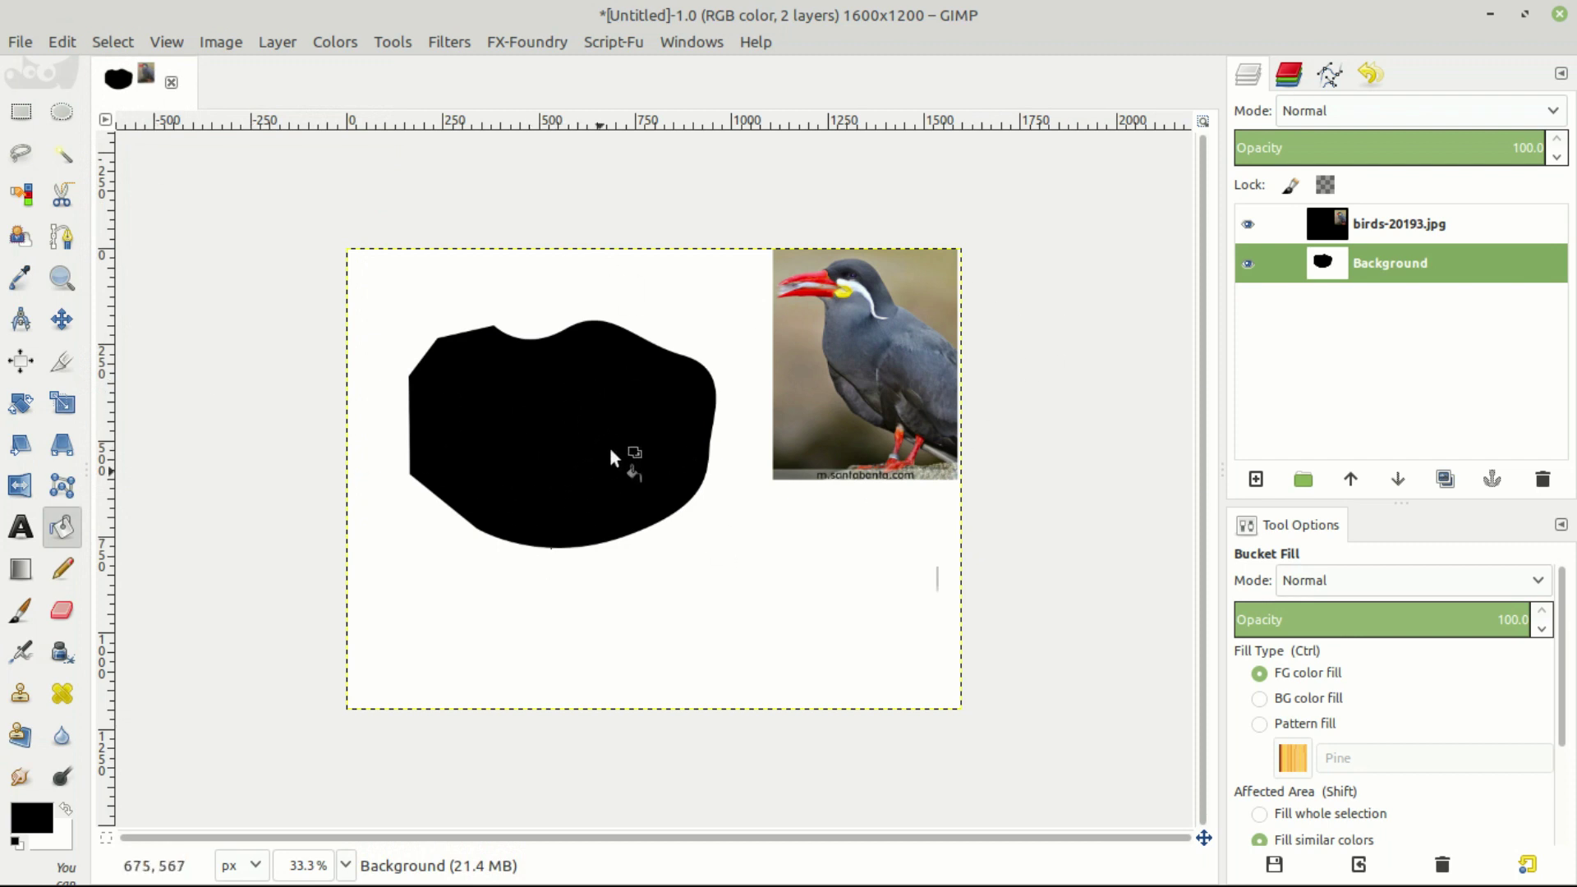
ctrl+click(573, 455)
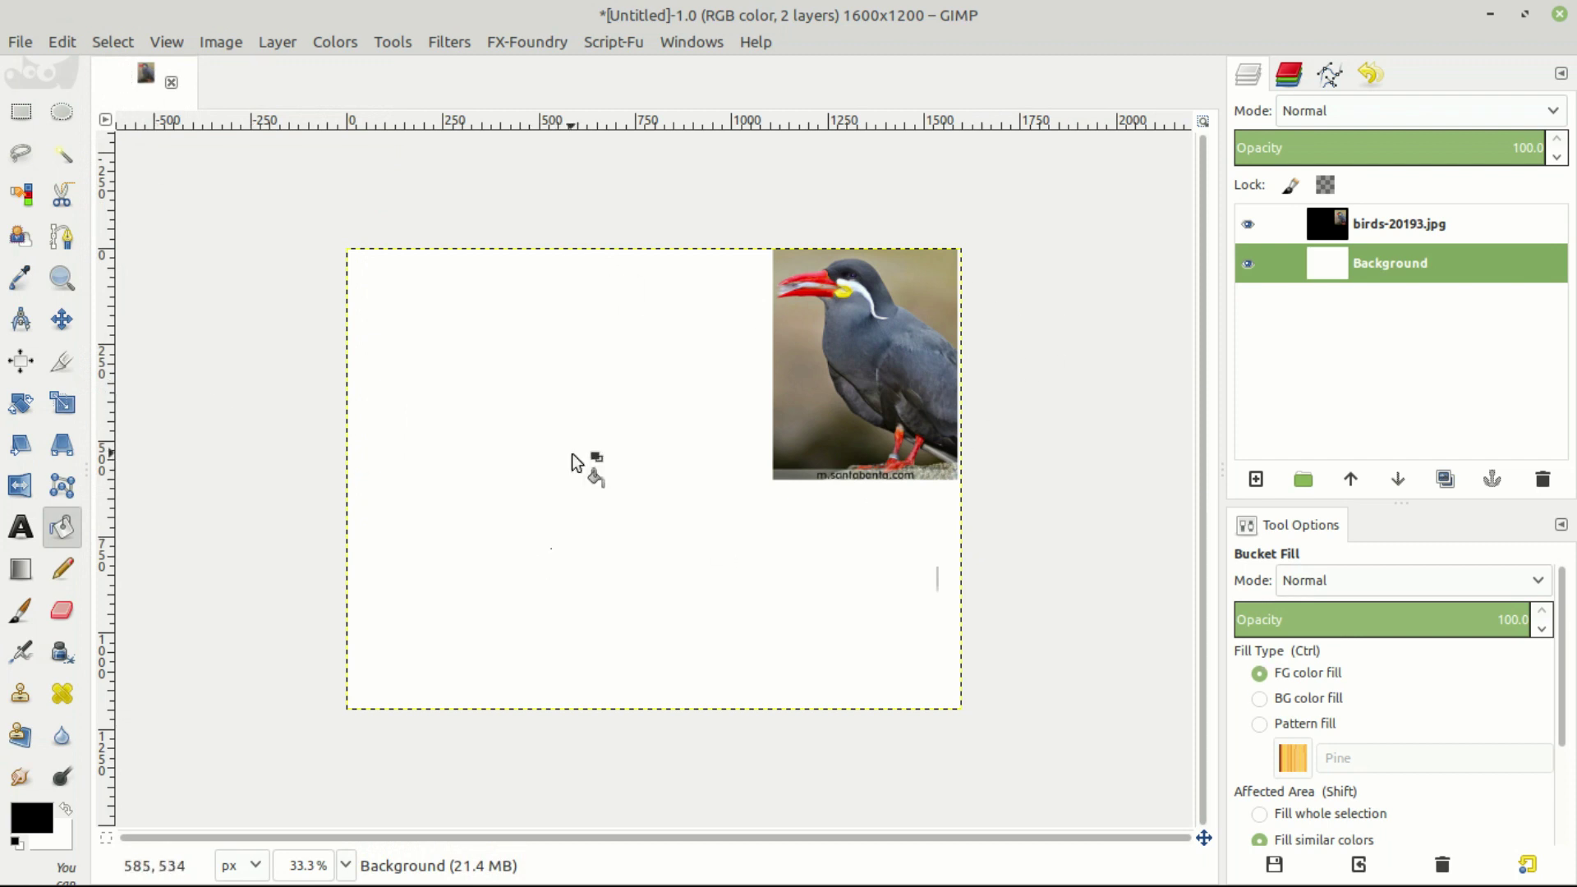
- Draw test pencil curves on the white background
click(69, 570)
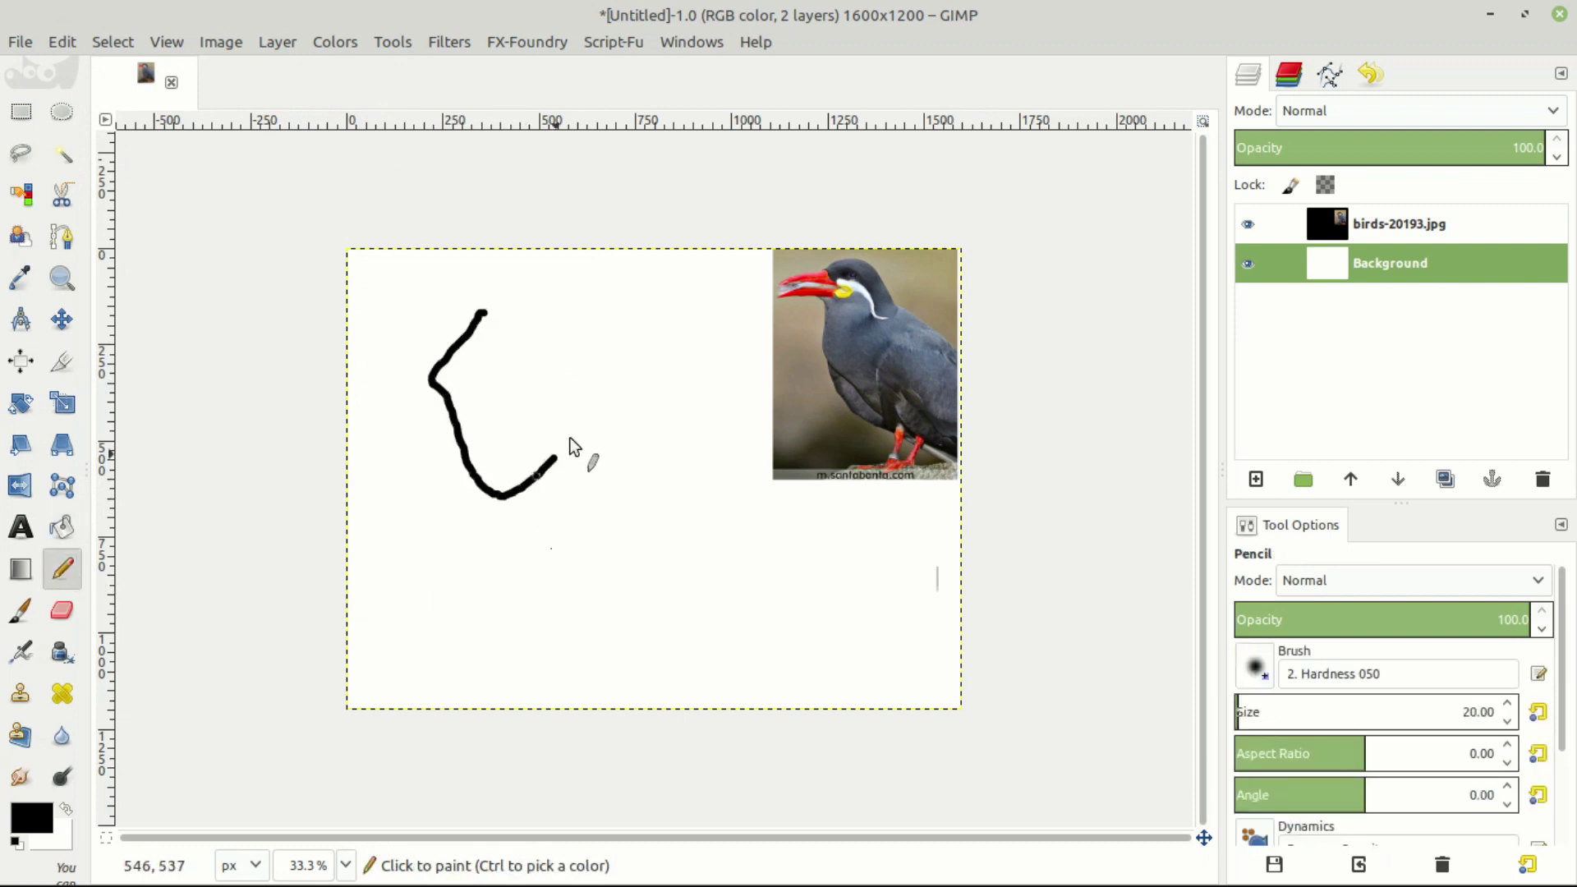
drag(523, 346, 606, 283)
drag(667, 413, 655, 414)
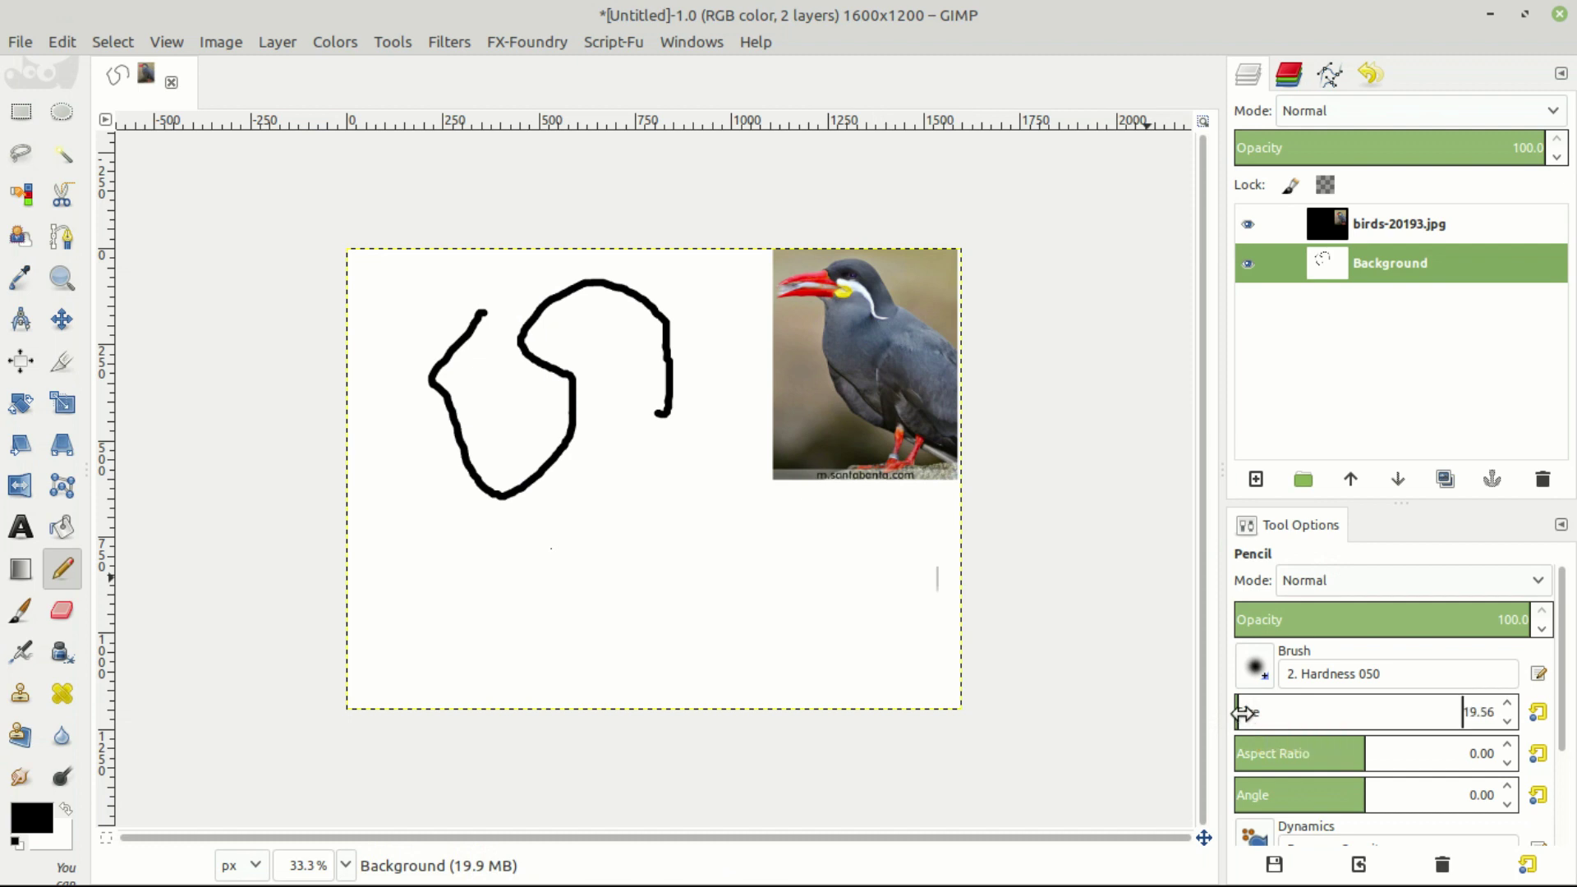
- Change pencil size to 9 then 165.67, test a thick loop, undo, and lower opacity
drag(1242, 713, 1213, 713)
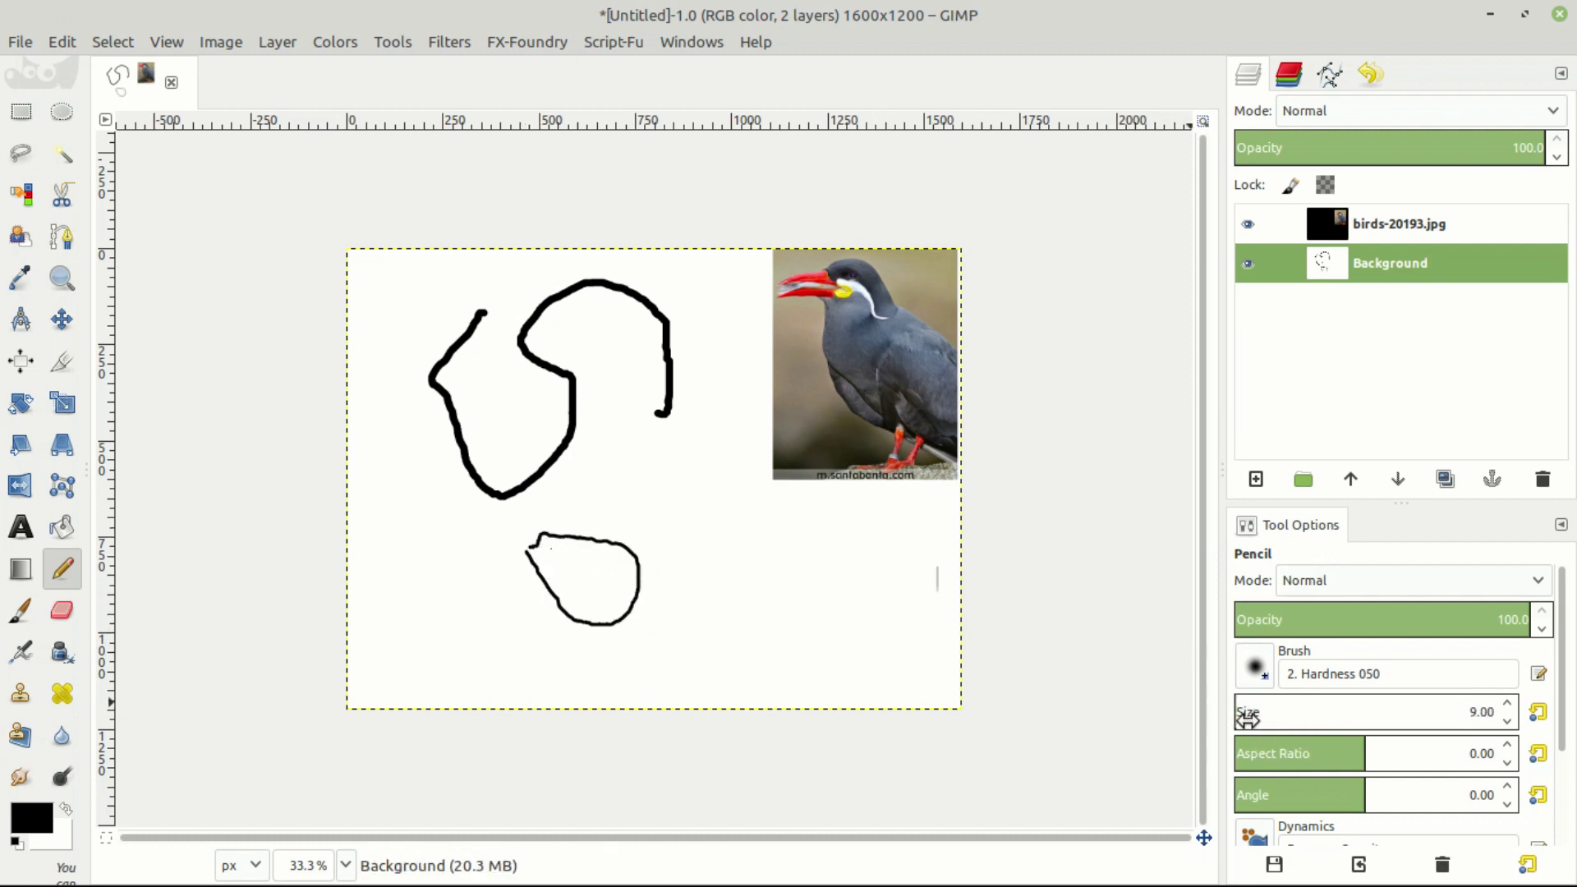
drag(1304, 714, 1456, 712)
mouse_move(637, 464)
mouse_down()
mouse_move(701, 573)
mouse_move(921, 588)
mouse_move(738, 361)
mouse_move(649, 437)
mouse_up()
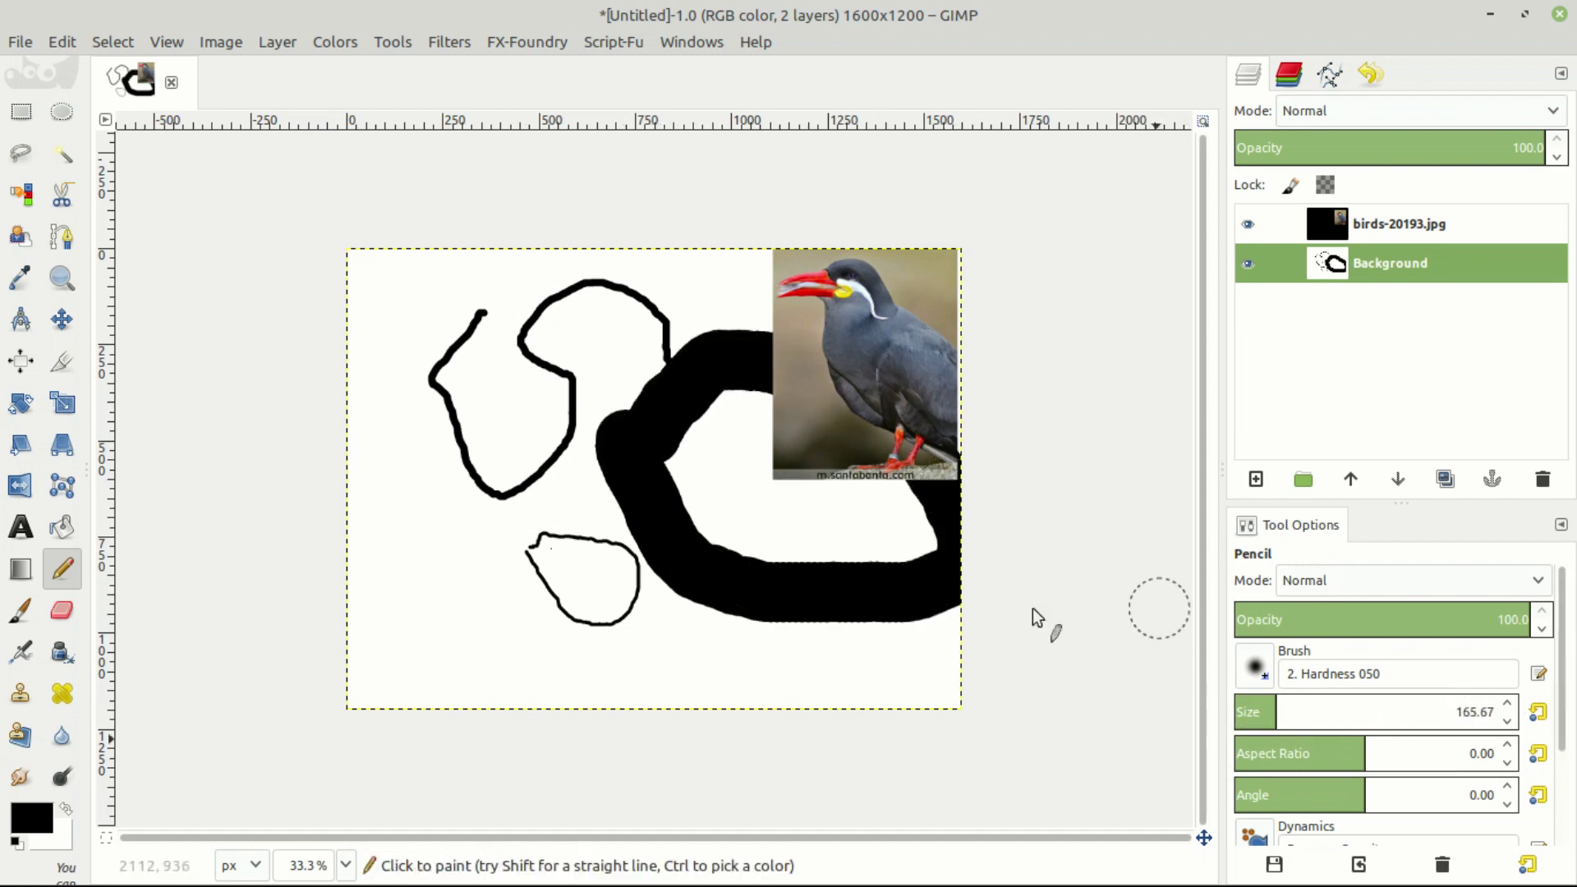
key(ctrl+z)
key(ctrl+z)
key(ctrl+z)
key(ctrl+z)
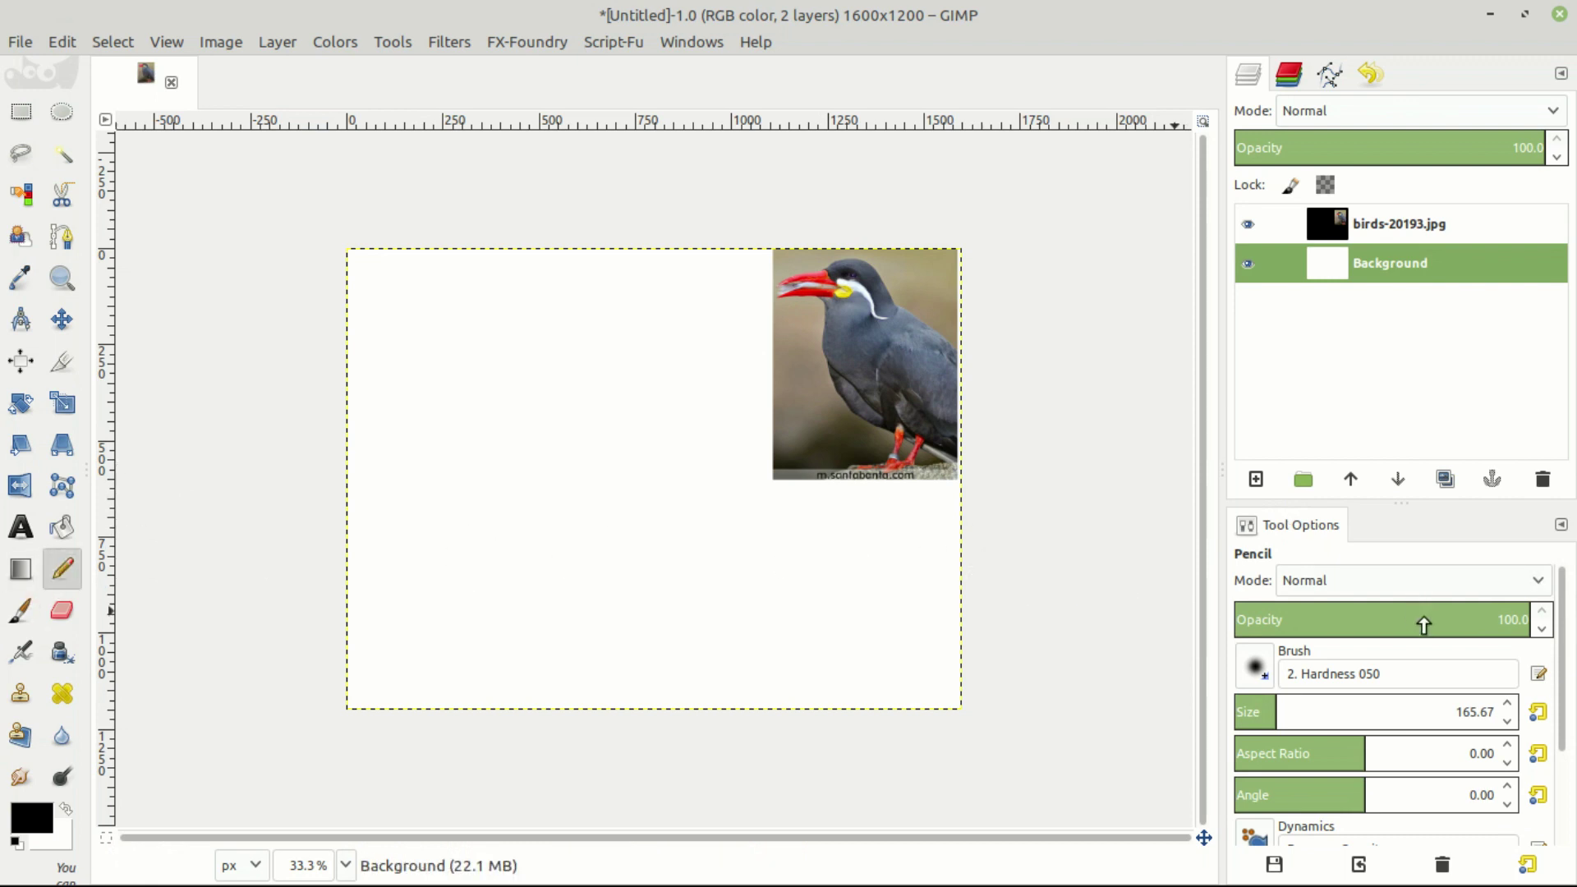
drag(1422, 623, 1253, 622)
- Set pencil opacity to 23, test a faint grey stroke, and undo it
click(1332, 621)
click(1303, 622)
mouse_move(515, 349)
mouse_down()
mouse_move(493, 490)
mouse_move(572, 542)
mouse_move(614, 322)
mouse_up()
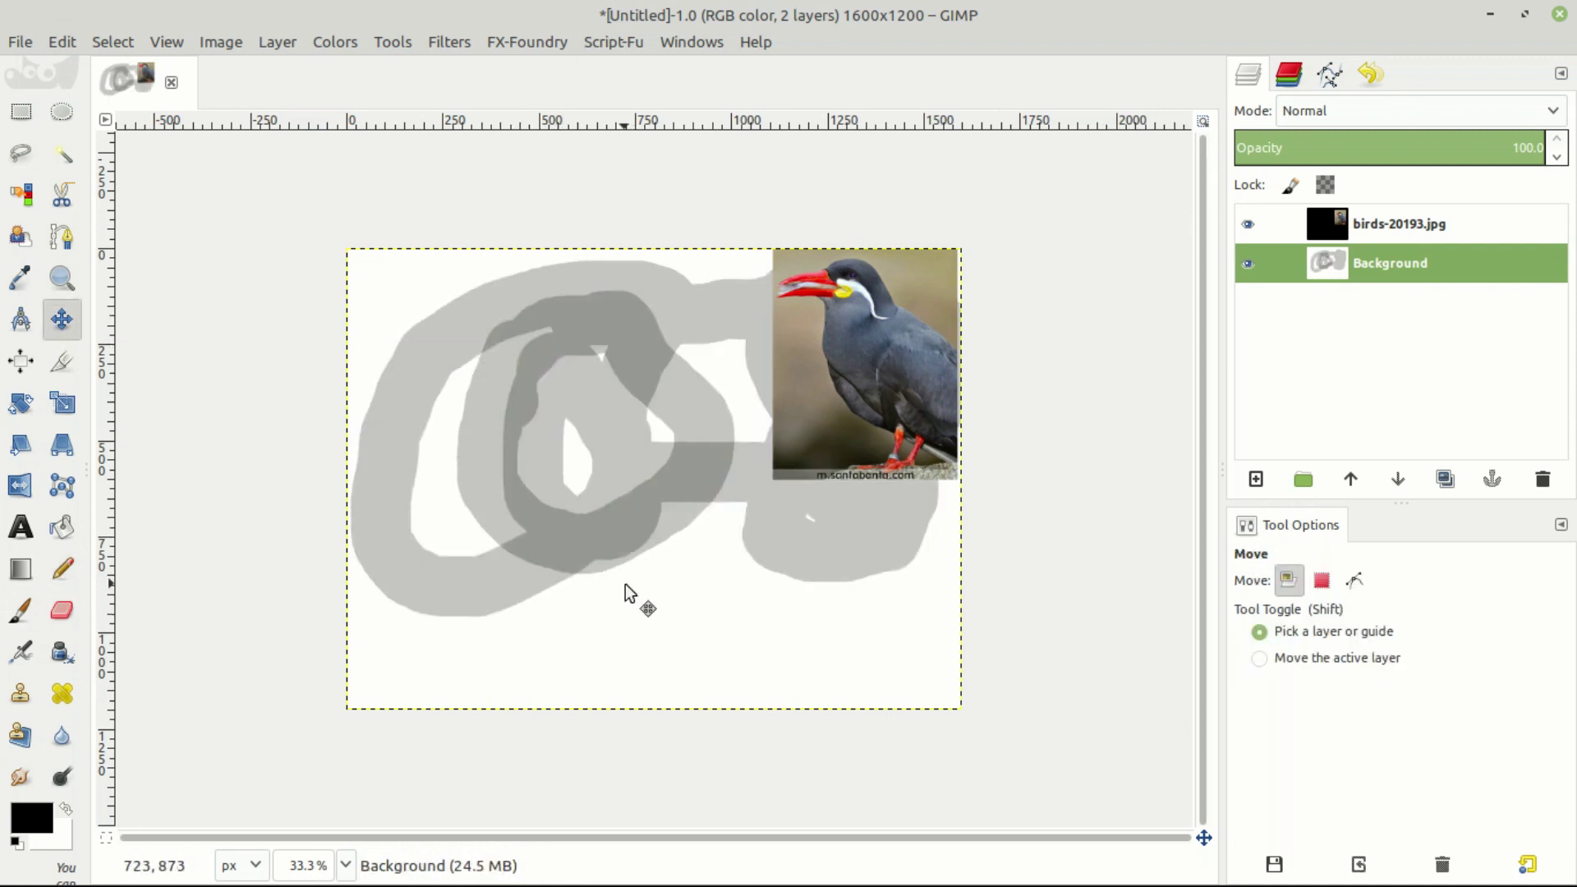
key(ctrl+z)
key(ctrl+z)
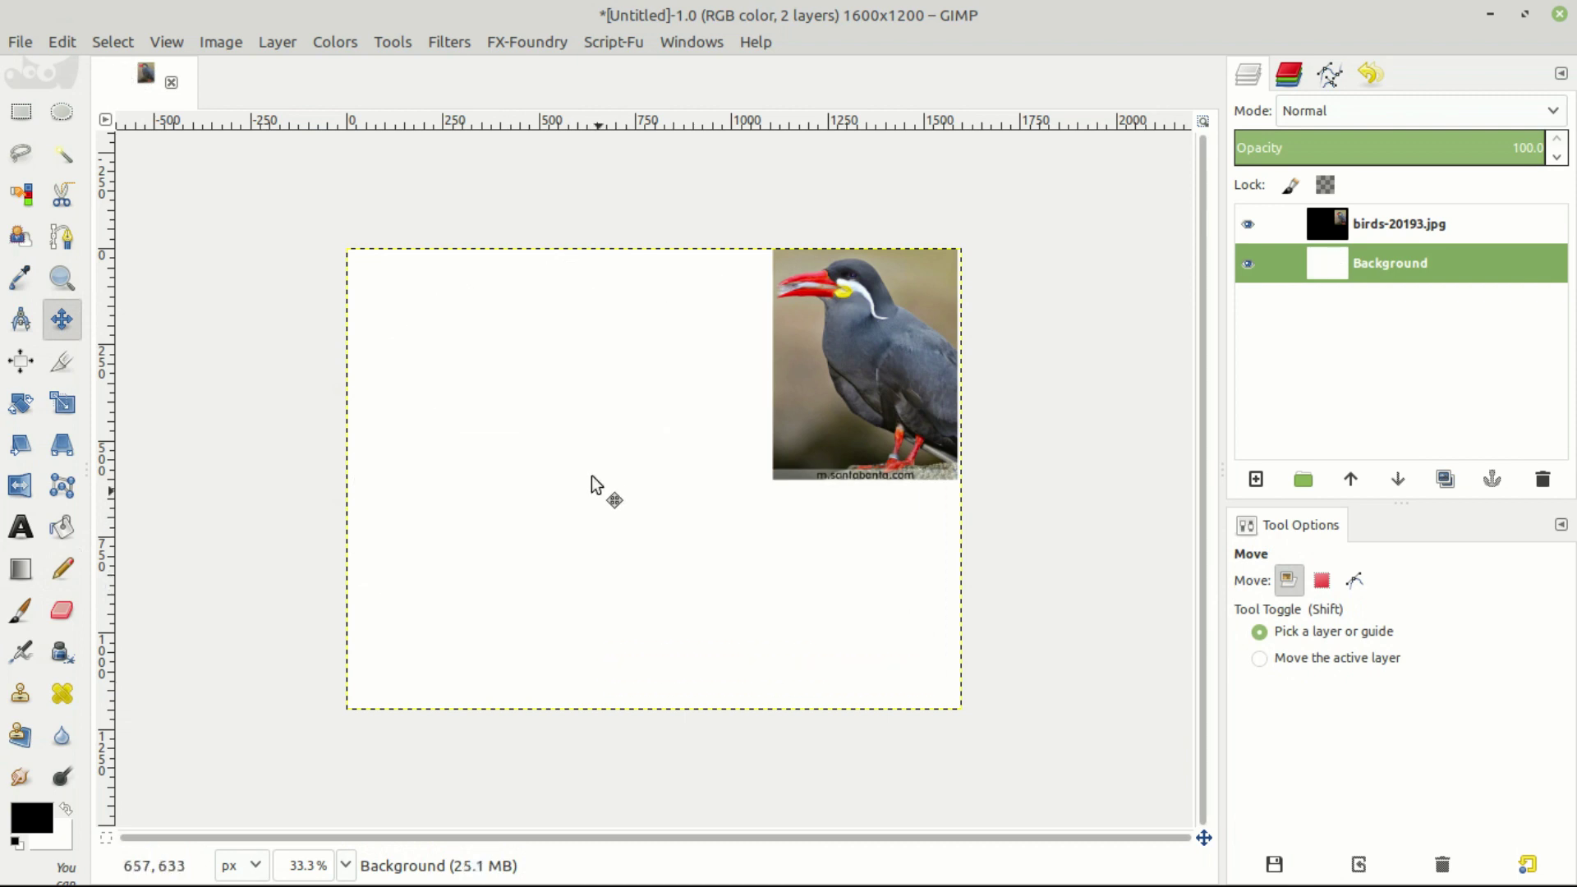
- With the Paintbrush, paint a thick soft black ring, a spiral and a curl
click(20, 609)
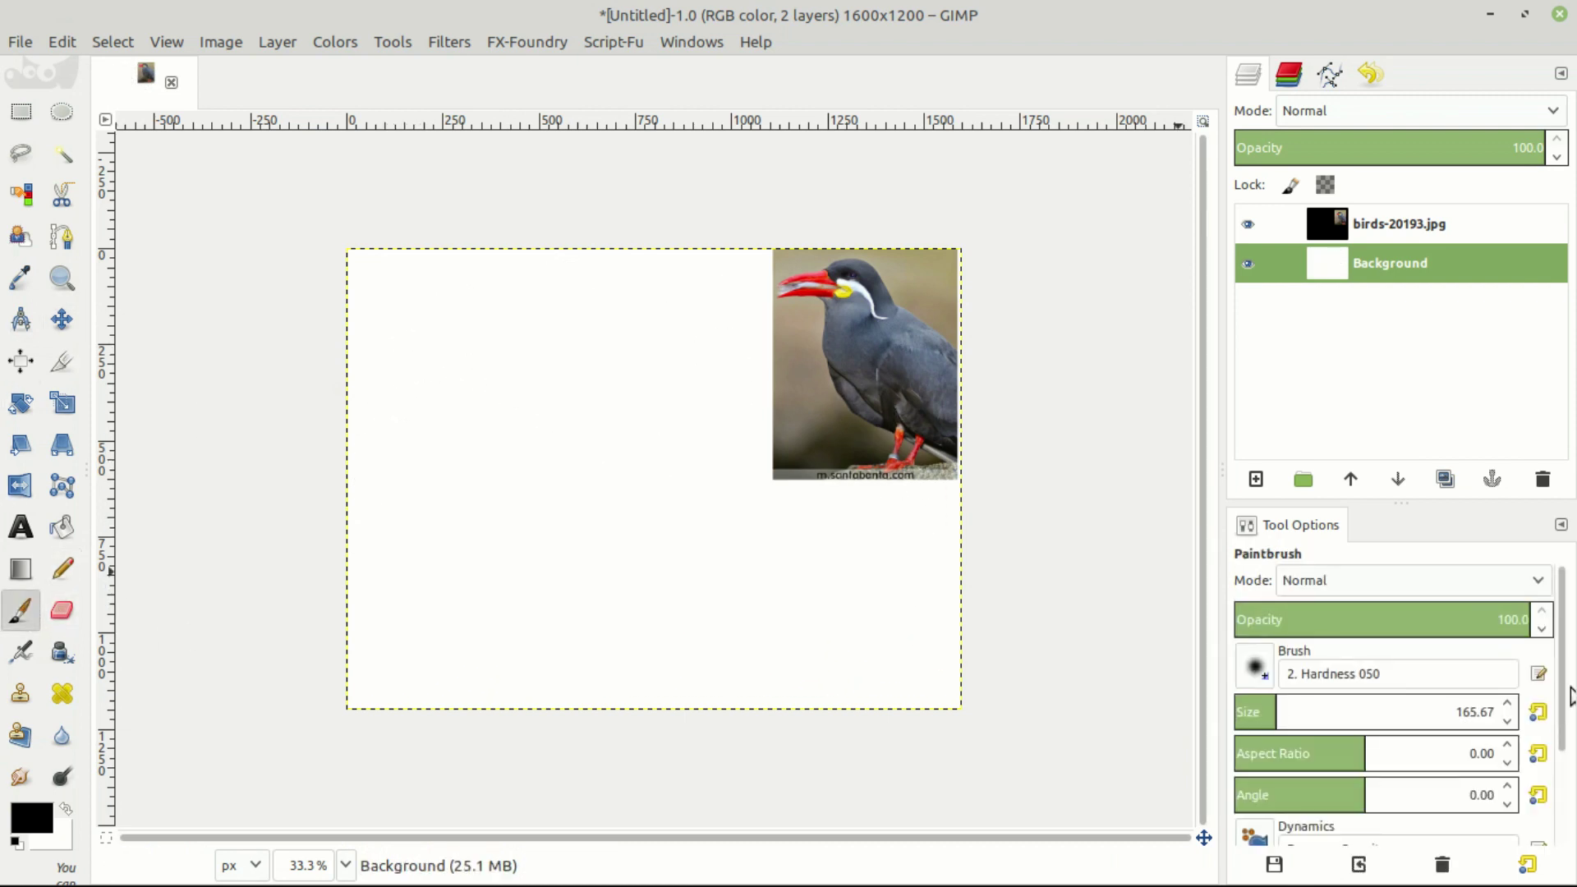
mouse_move(460, 368)
mouse_down()
mouse_move(446, 431)
mouse_move(506, 535)
mouse_move(670, 495)
mouse_move(614, 311)
mouse_move(546, 312)
mouse_move(441, 355)
mouse_move(433, 419)
mouse_move(461, 489)
mouse_up()
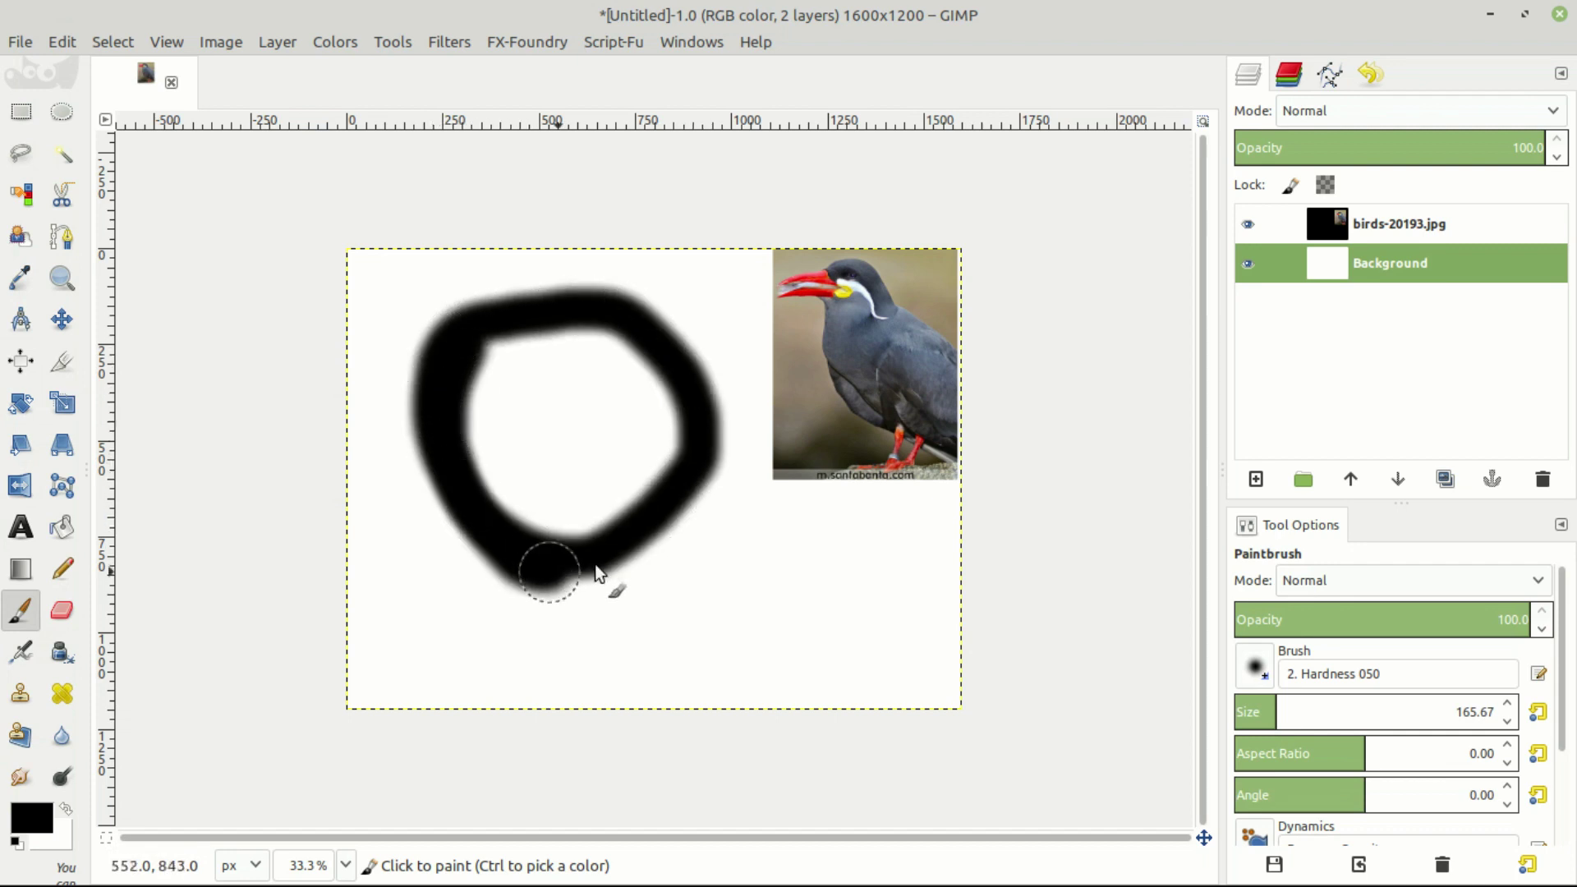
mouse_move(595, 564)
mouse_down()
mouse_move(713, 367)
mouse_move(468, 308)
mouse_up()
drag(417, 416, 421, 420)
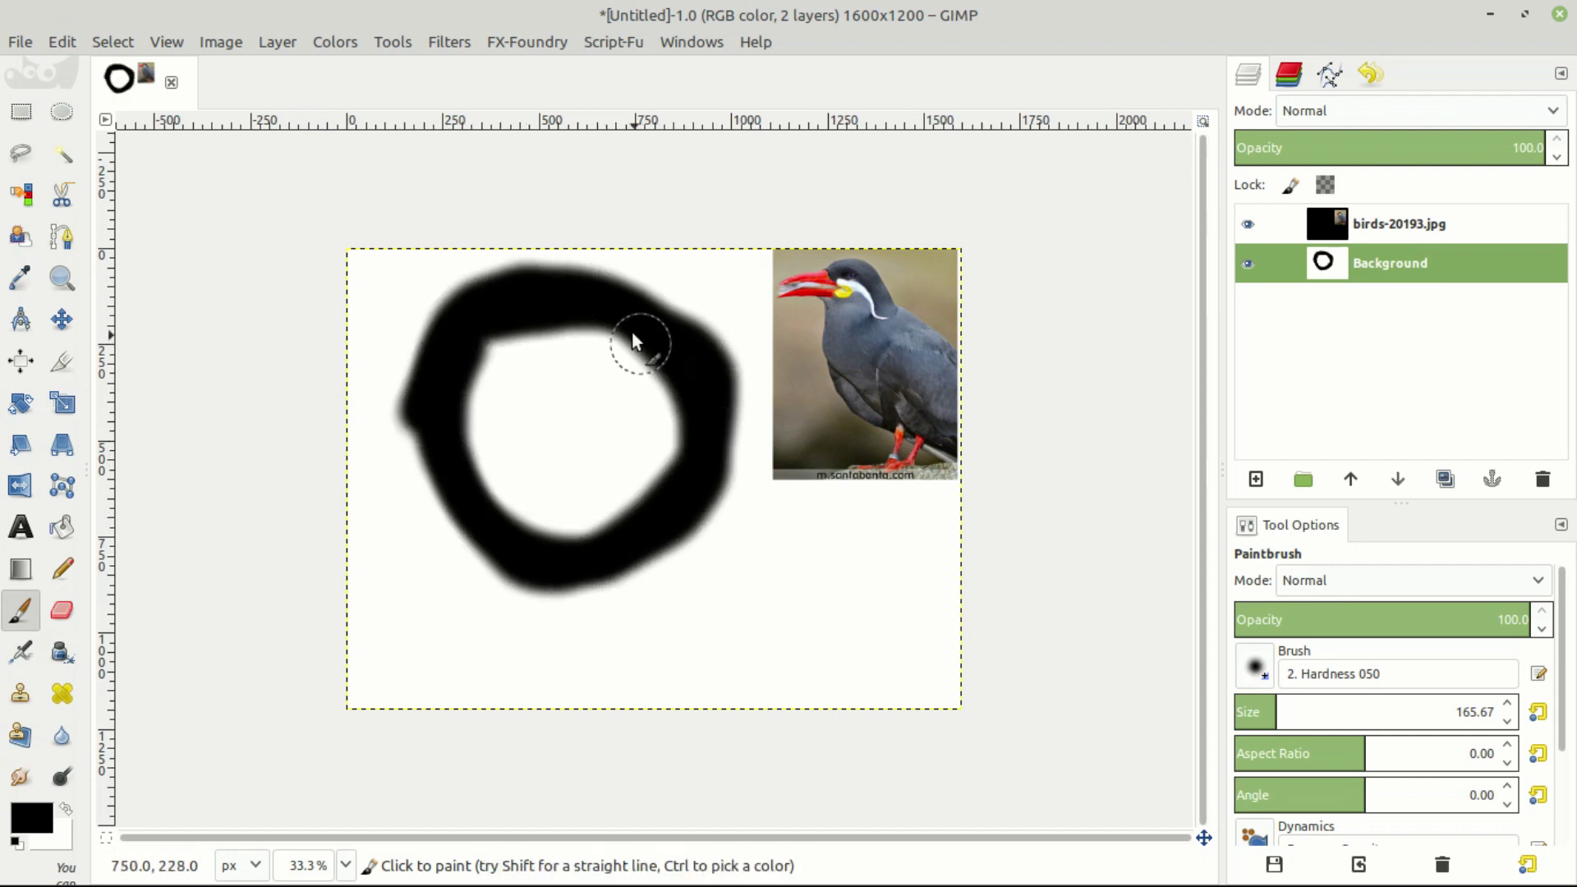
mouse_move(634, 334)
mouse_down()
mouse_move(607, 304)
mouse_move(621, 450)
mouse_move(573, 411)
mouse_up()
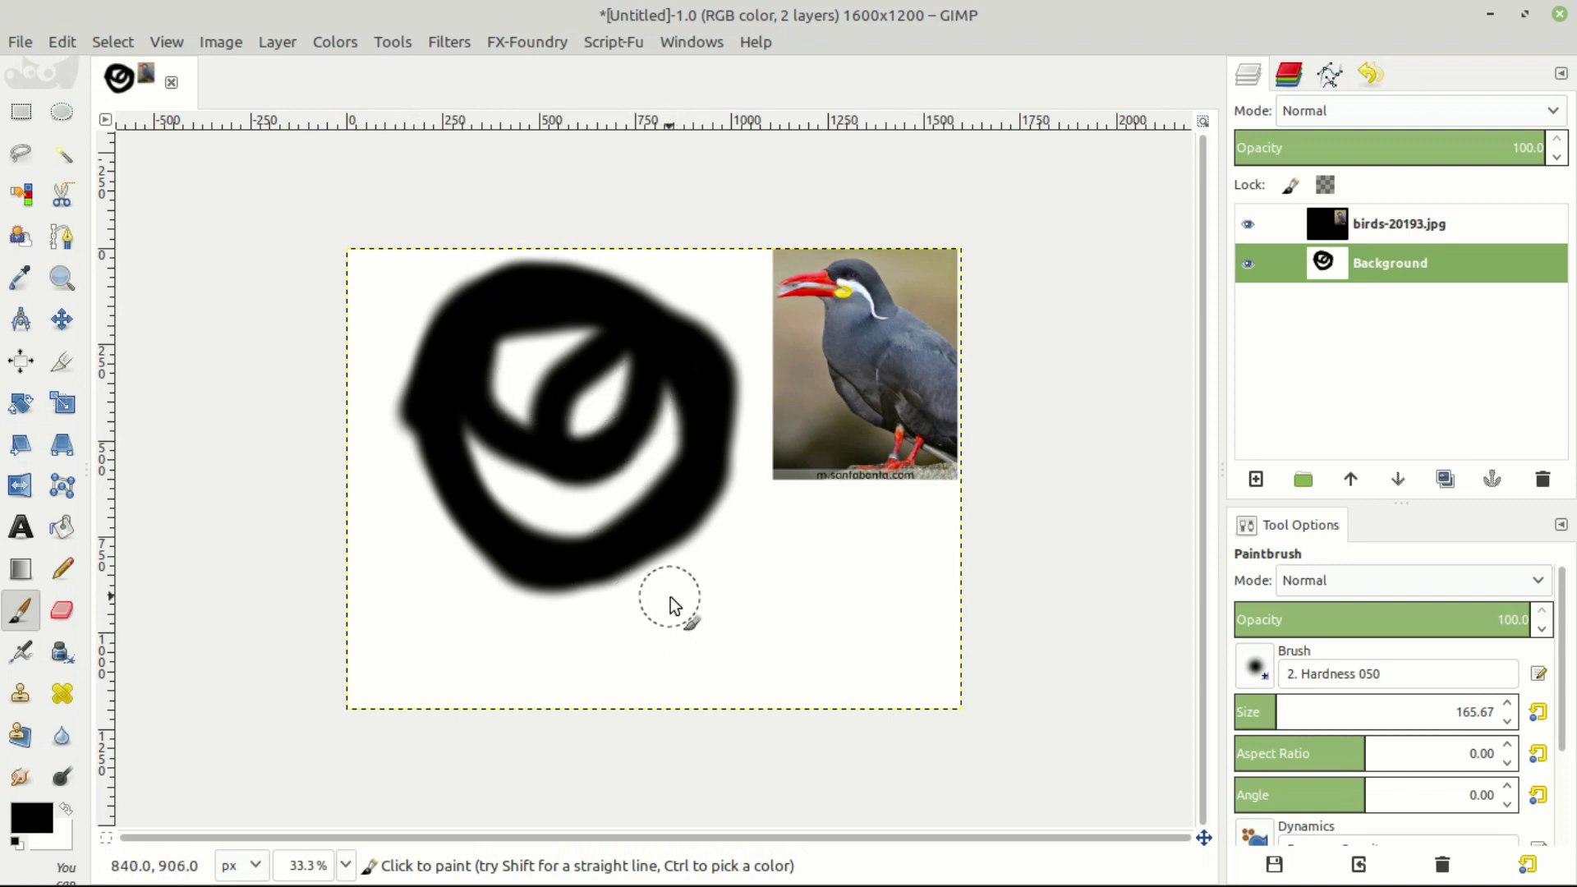
mouse_move(670, 597)
mouse_down()
mouse_move(648, 656)
mouse_move(675, 700)
mouse_up()
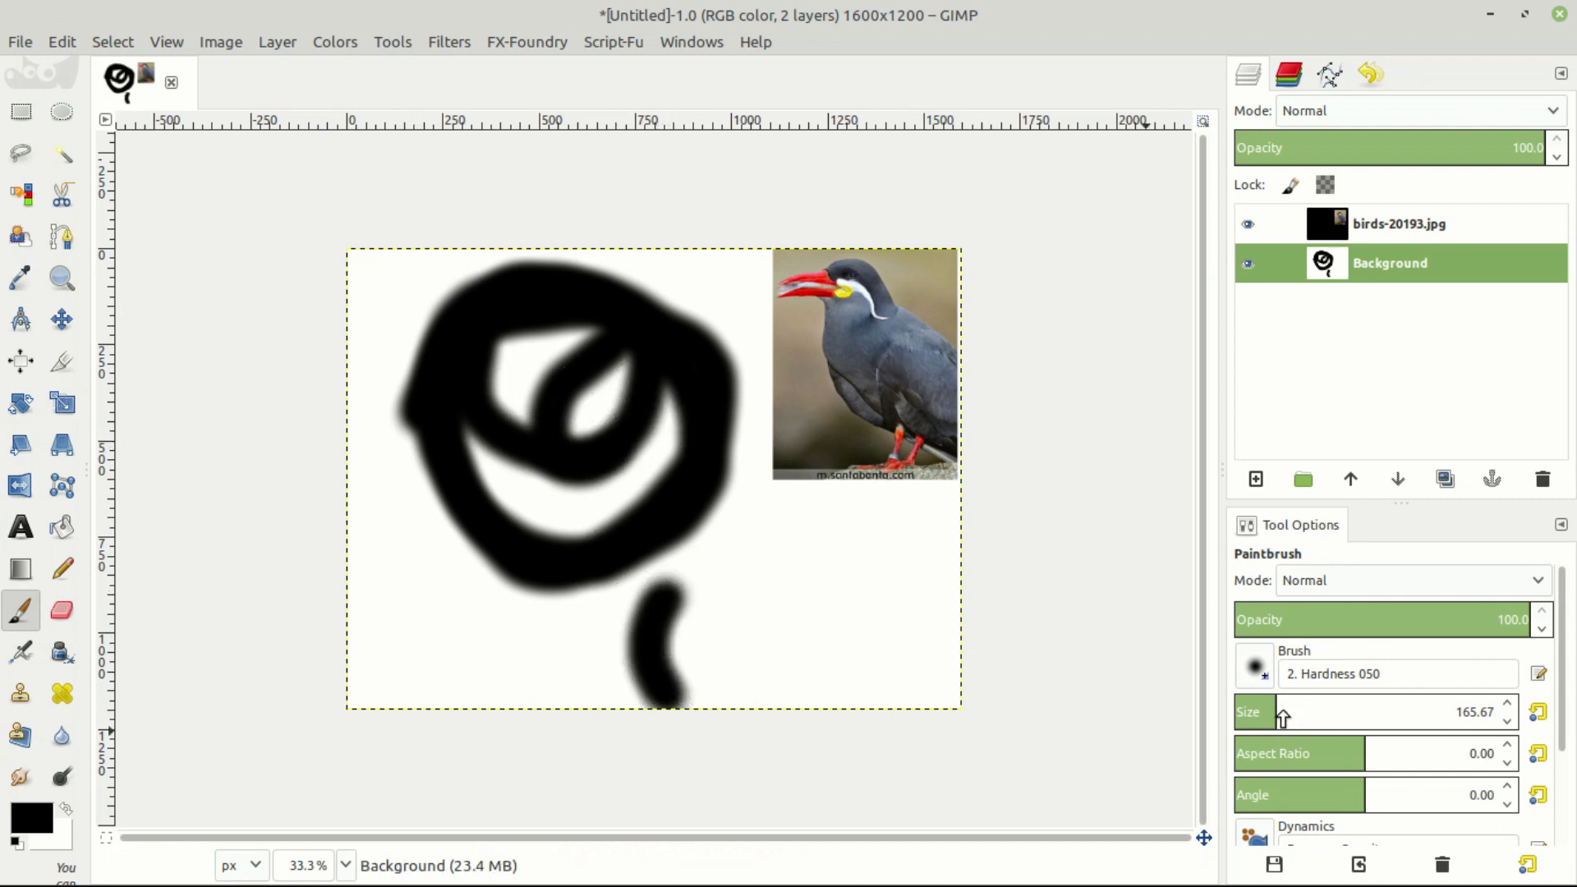
- Shrink the brush, set opacity to 35, and paint thin and light grey loops
drag(1282, 718, 1231, 710)
mouse_move(763, 529)
mouse_down()
mouse_move(769, 616)
mouse_move(835, 530)
mouse_up()
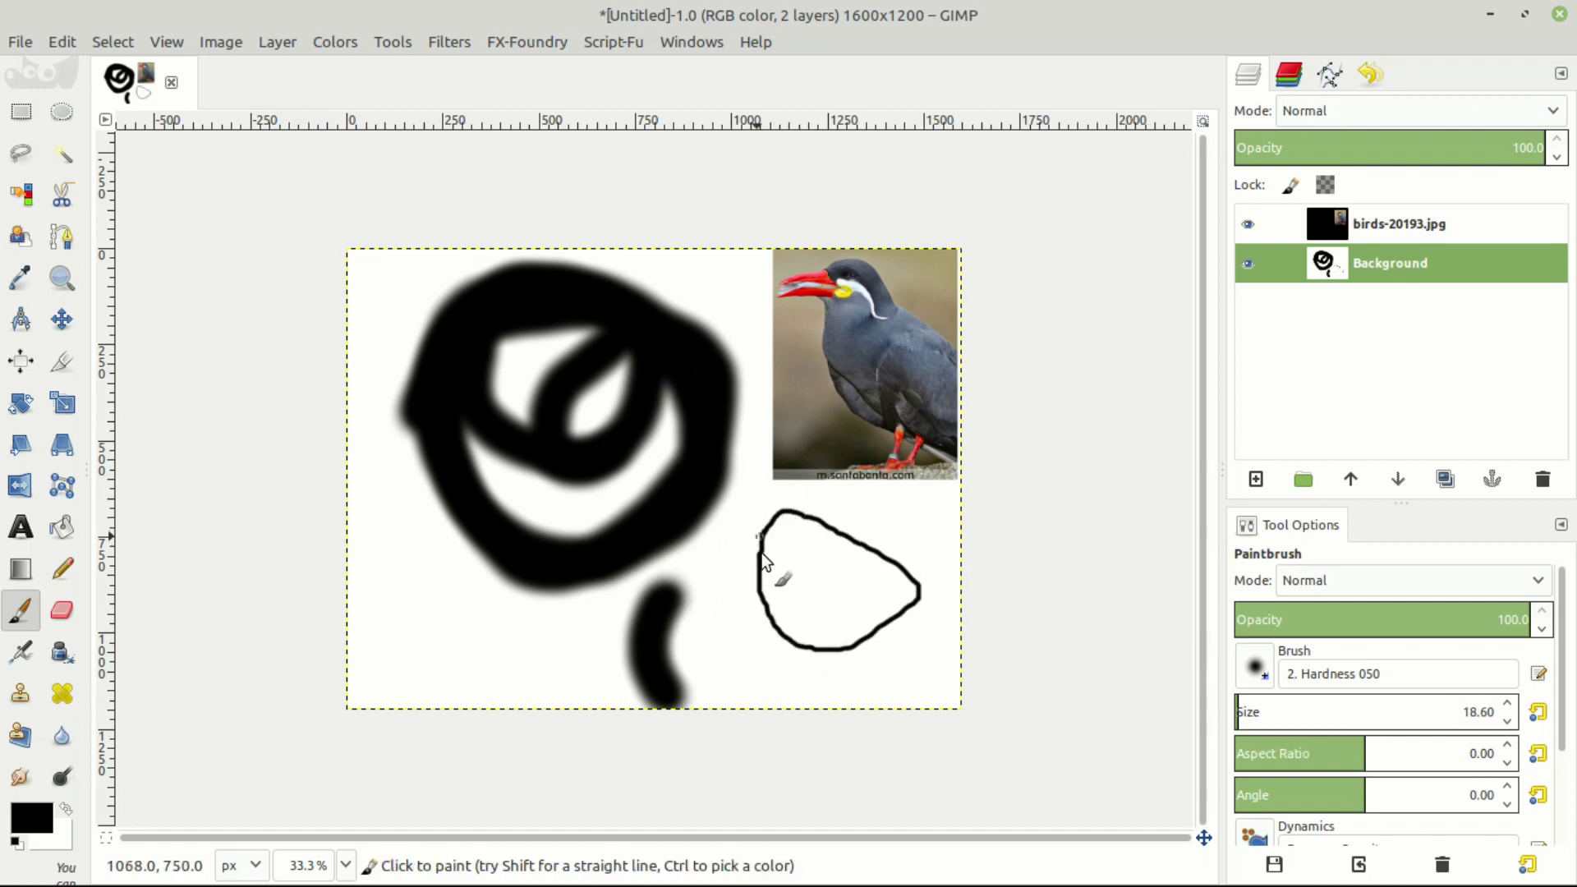
click(1339, 619)
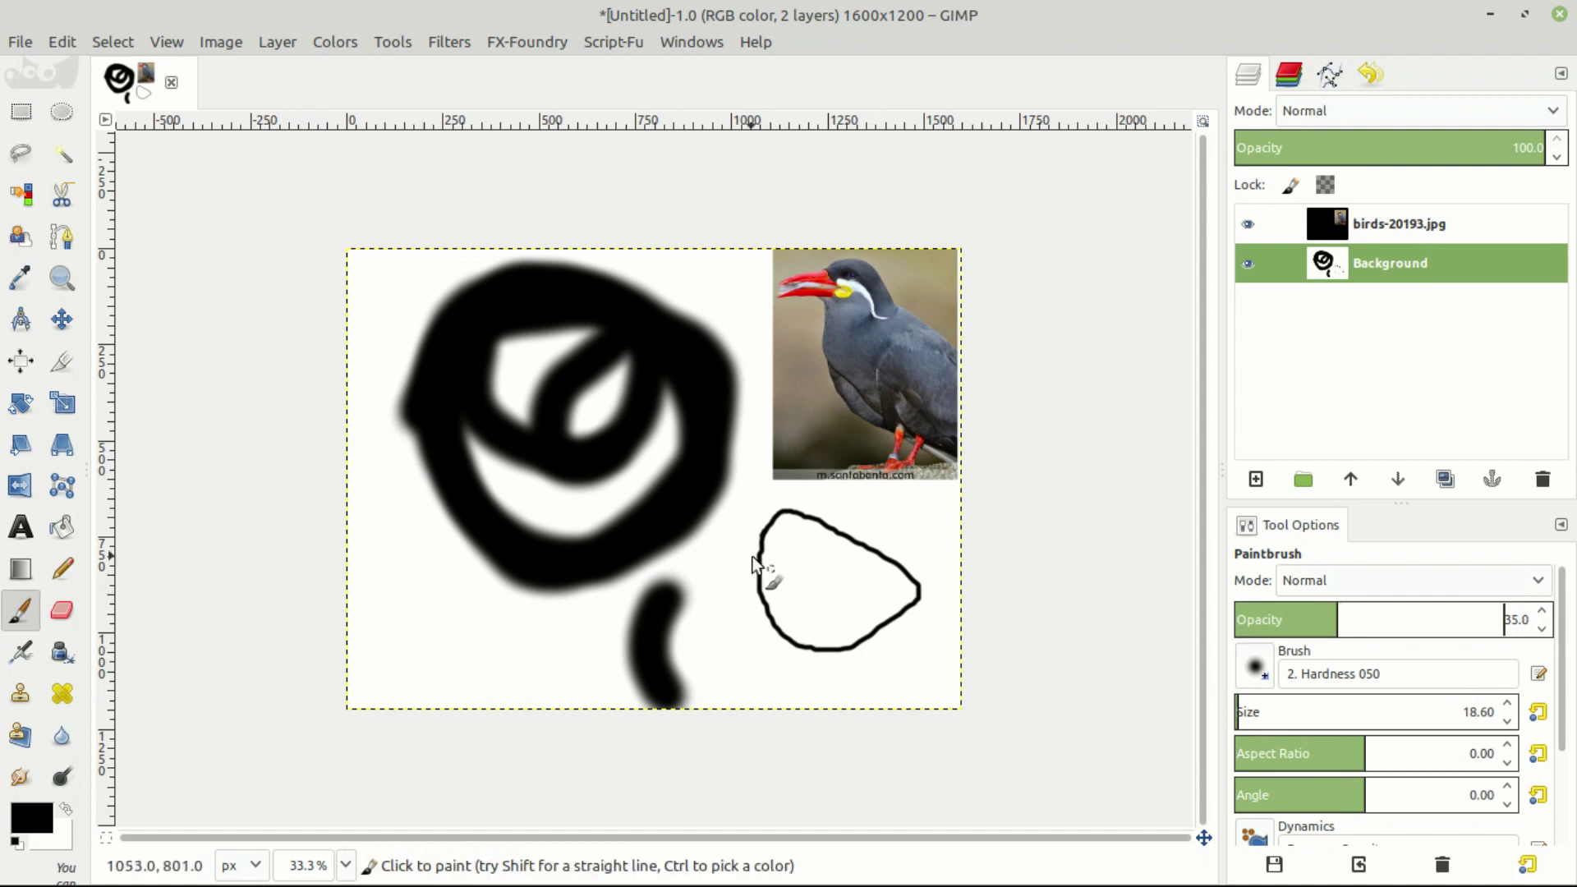
mouse_move(710, 538)
mouse_down()
mouse_move(852, 667)
mouse_move(755, 500)
mouse_move(800, 634)
mouse_move(817, 557)
mouse_up()
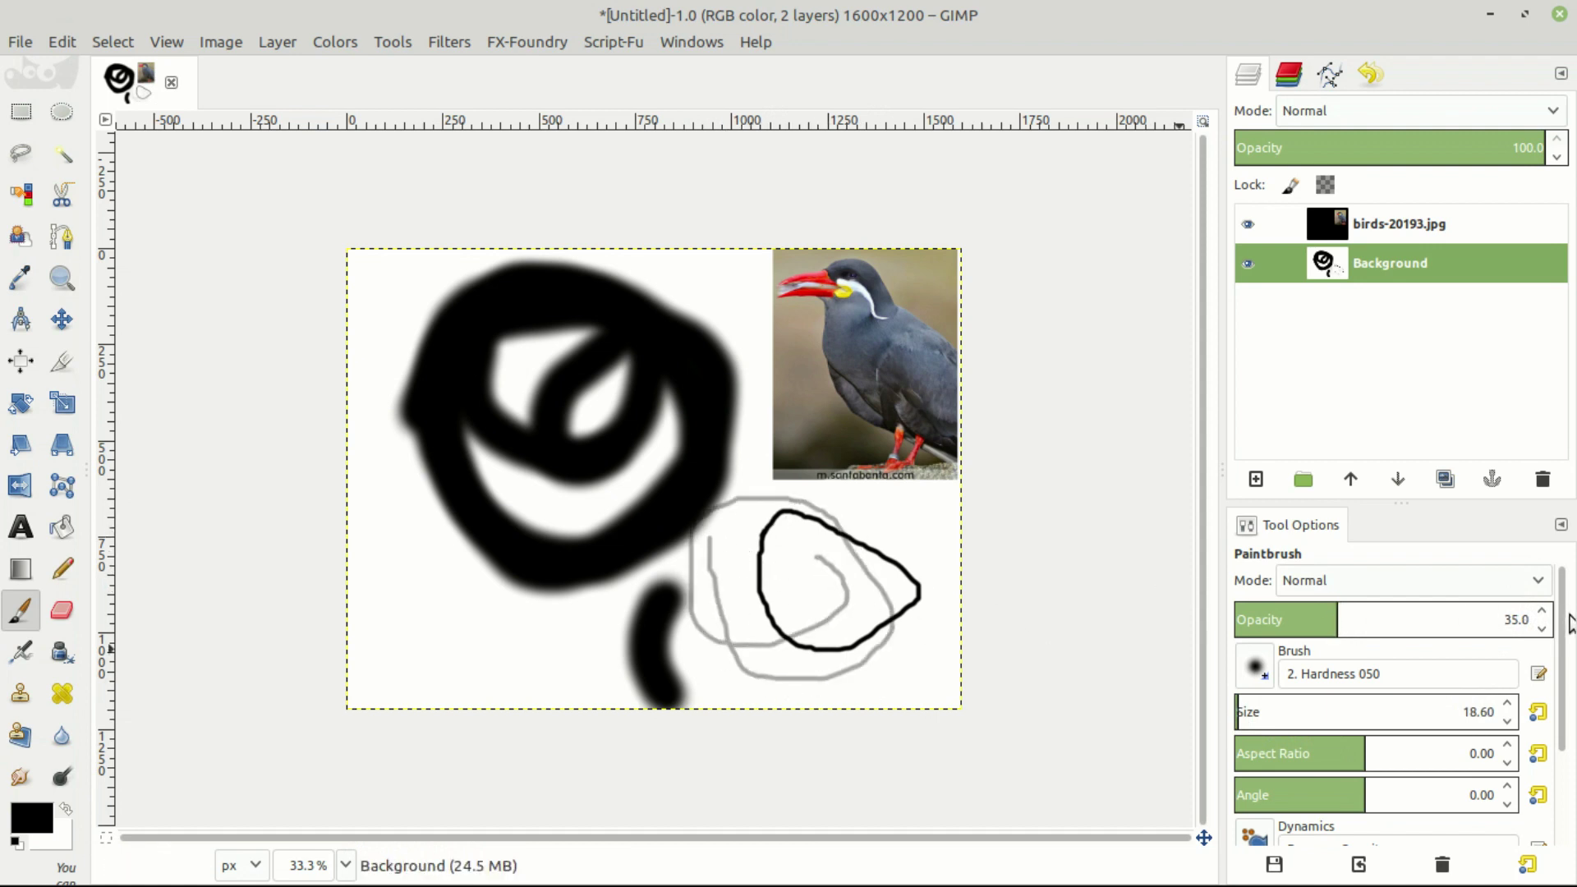
- Choose the Cell 02 brush
scroll(1571, 657, down, 1)
scroll(1571, 657, down, 2)
scroll(1274, 633, up, 3)
click(1252, 667)
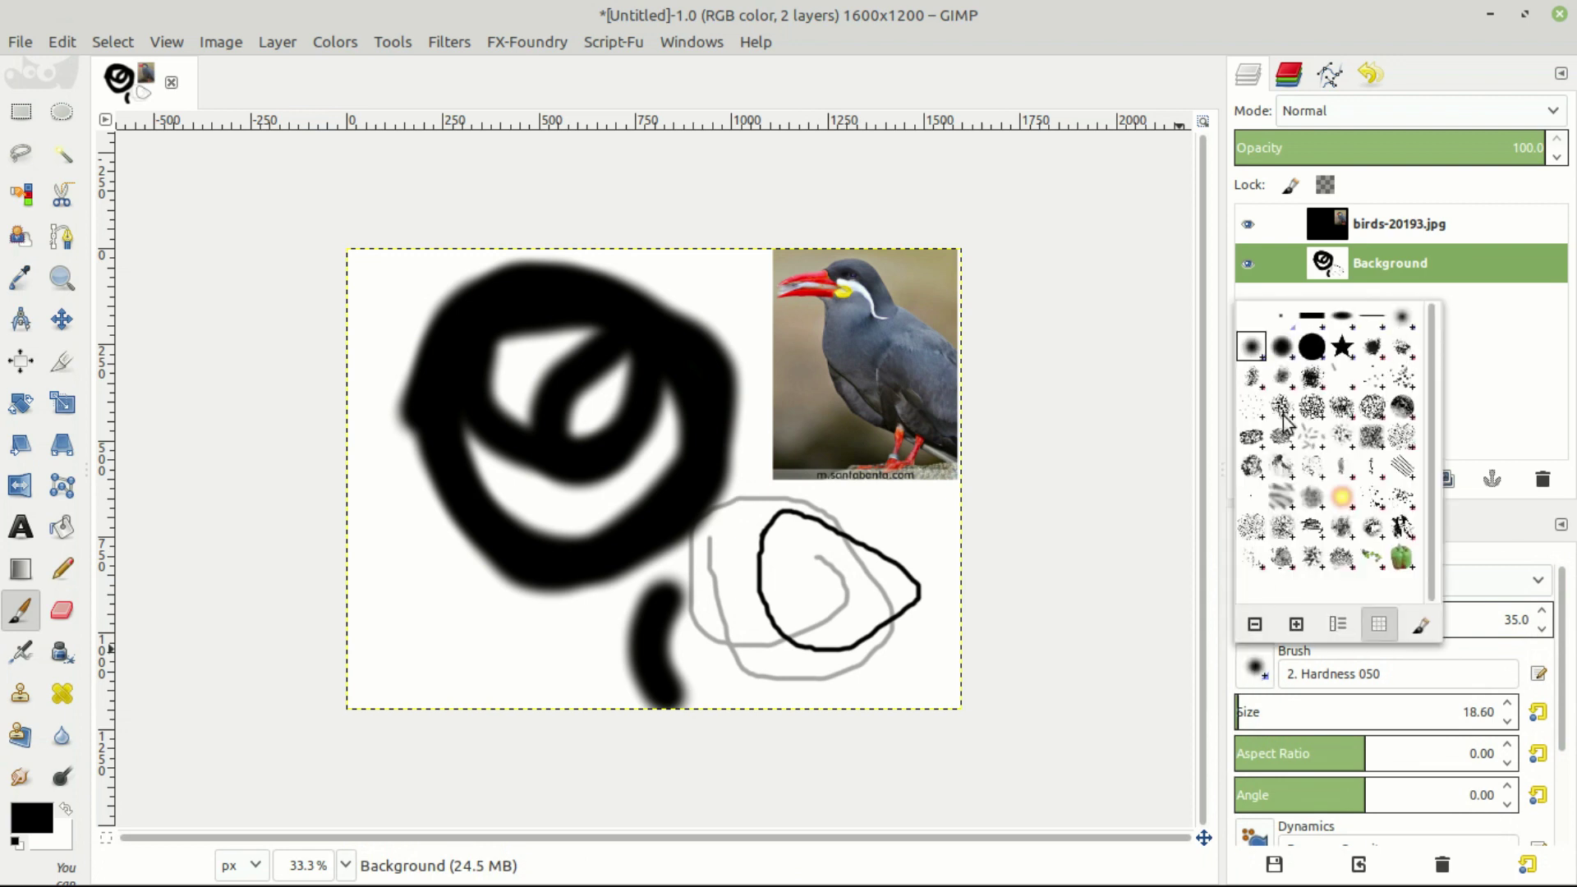
click(1312, 408)
- Undo the ring strokes and raise brush opacity to 97.3 with test strokes
key(ctrl+z)
key(ctrl+z)
key(ctrl+z)
key(ctrl+z)
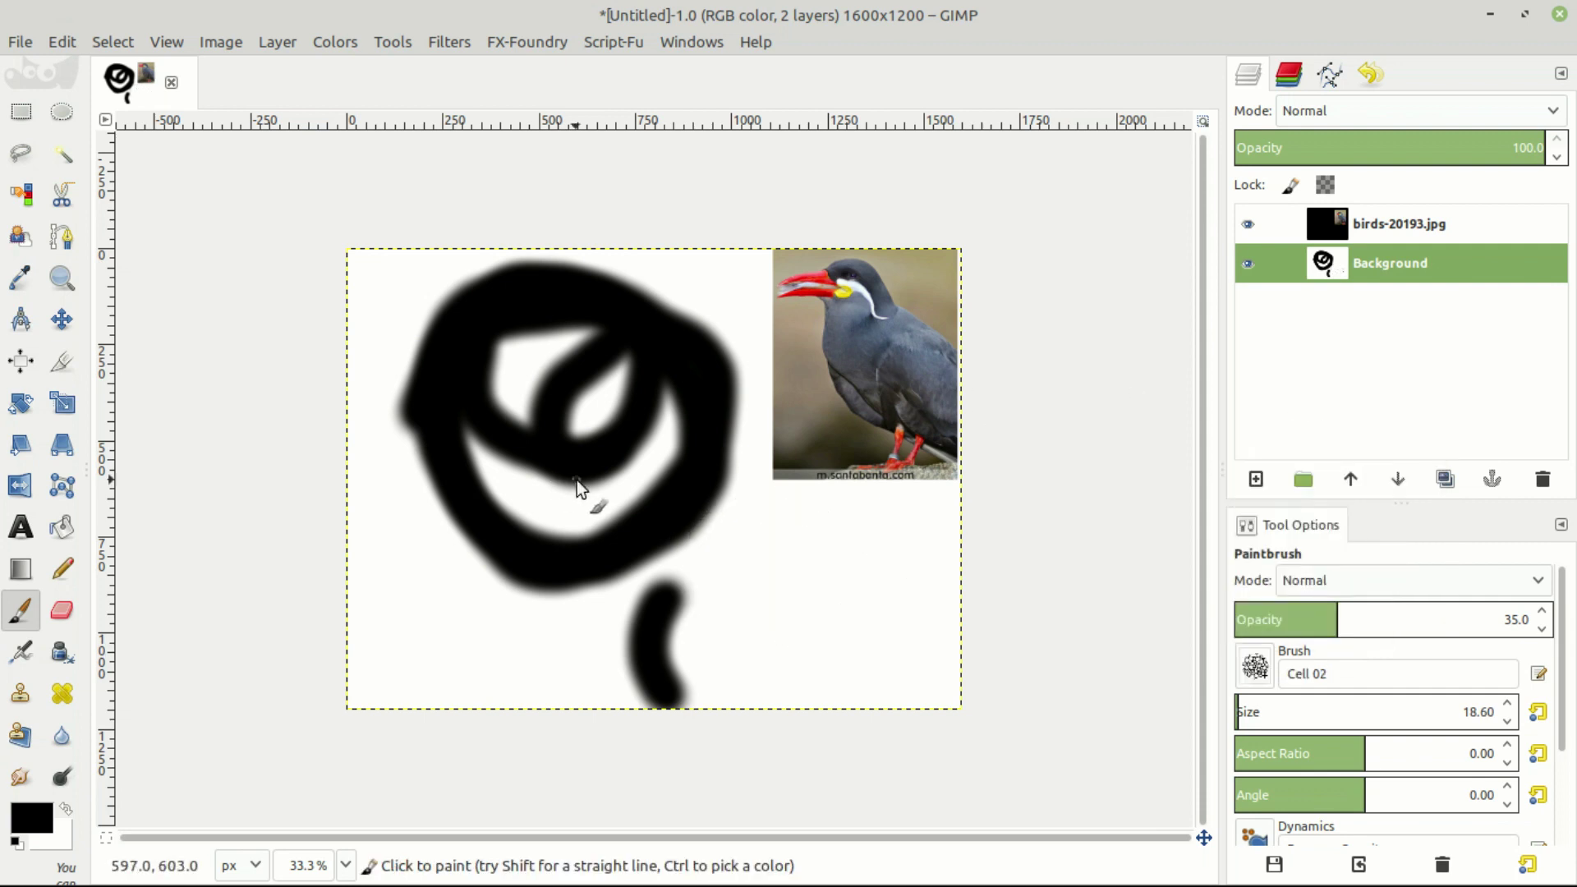
key(ctrl+z)
key(ctrl+z)
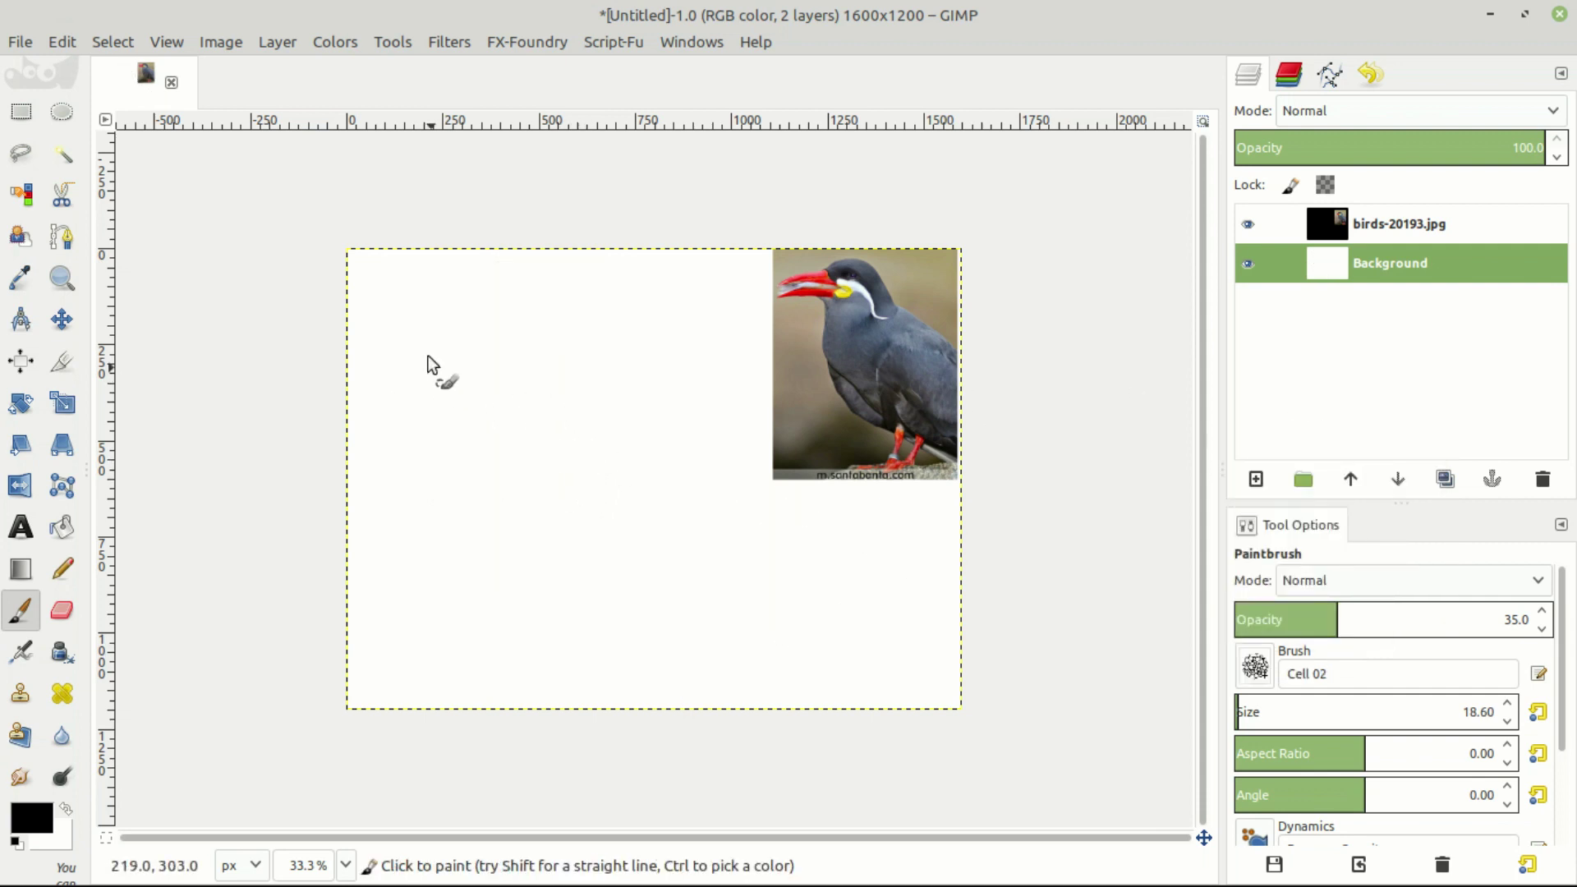
mouse_move(413, 319)
mouse_down()
mouse_move(403, 501)
mouse_move(446, 561)
mouse_move(557, 361)
mouse_move(466, 294)
mouse_up()
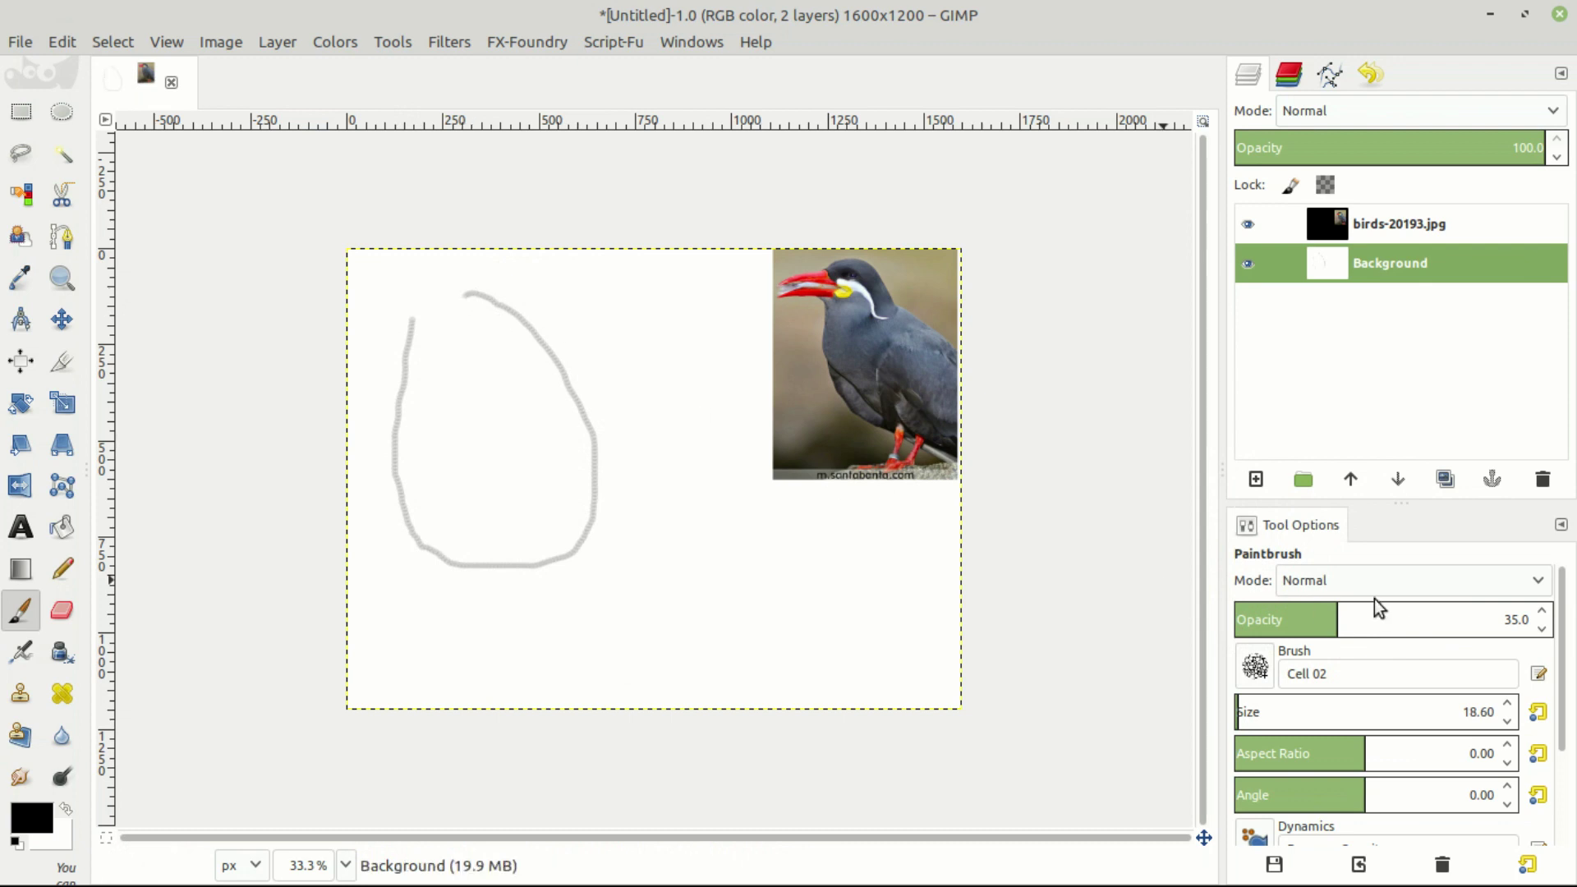
drag(1339, 620, 1521, 619)
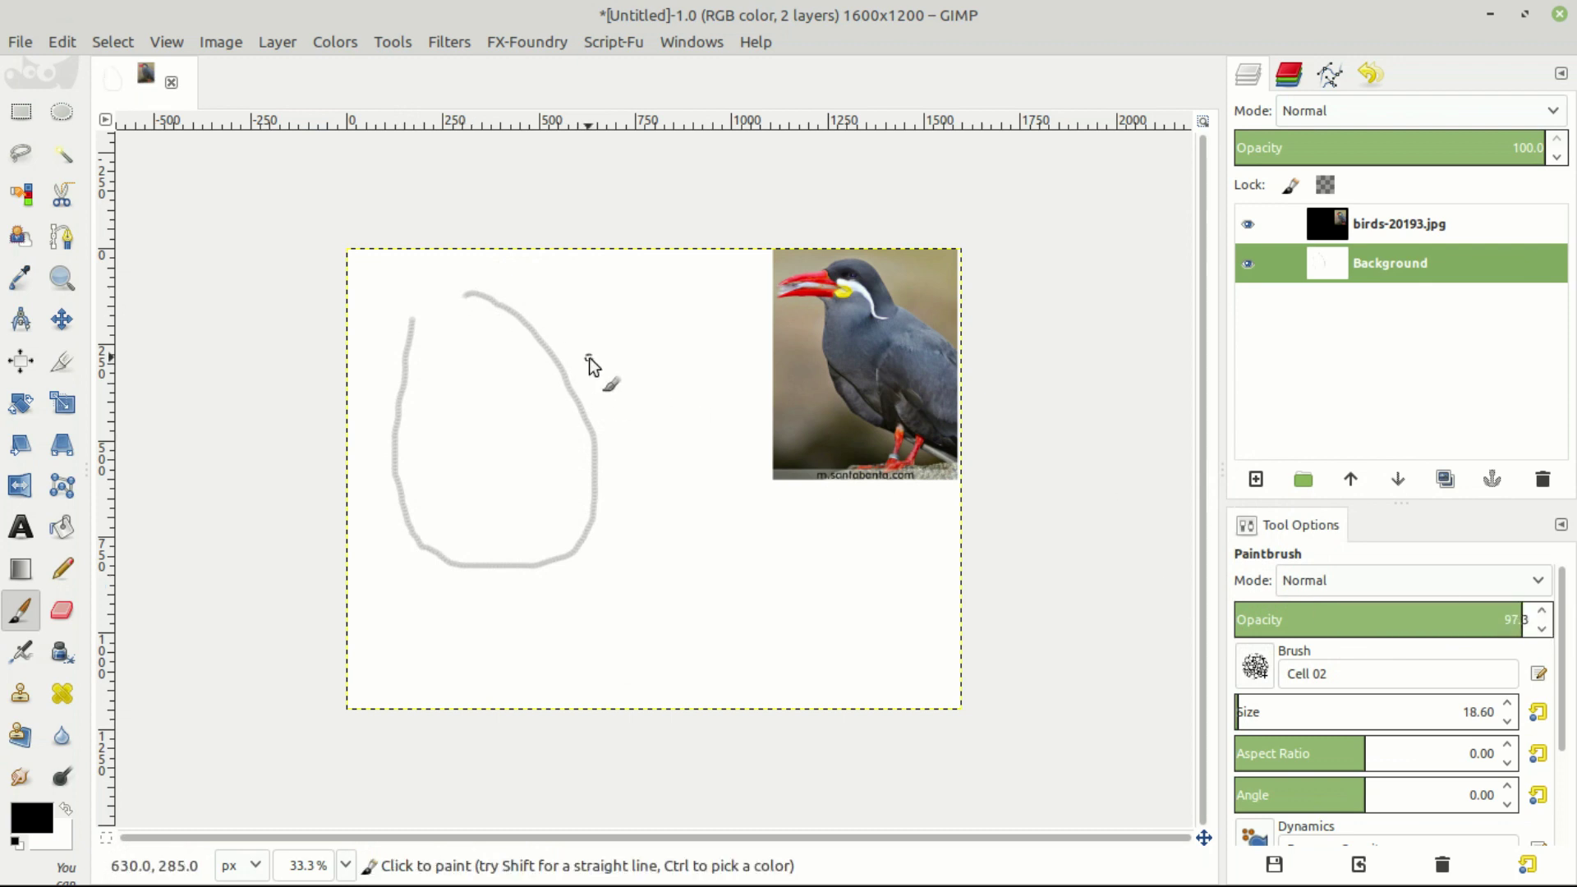
mouse_move(579, 351)
mouse_down()
mouse_move(487, 588)
mouse_move(507, 375)
mouse_move(713, 485)
mouse_up()
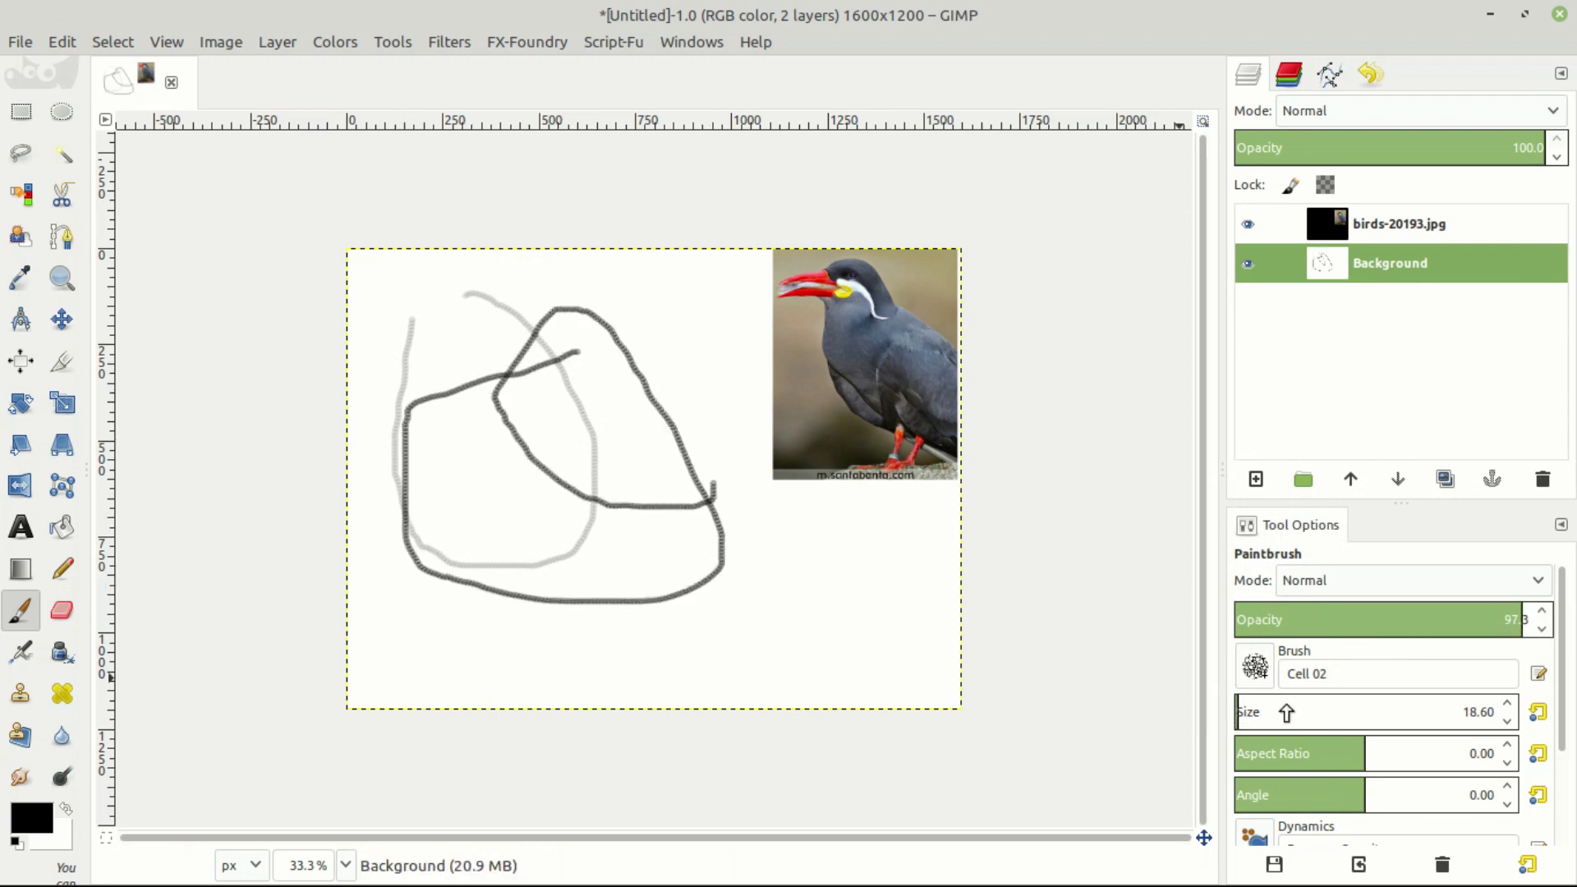
- Enlarge the brush to size 476.30, test a Cell 02 stroke, and undo it
drag(1286, 712, 1358, 711)
mouse_move(661, 415)
mouse_down()
mouse_move(633, 354)
mouse_move(647, 292)
mouse_move(414, 424)
mouse_move(565, 555)
mouse_up()
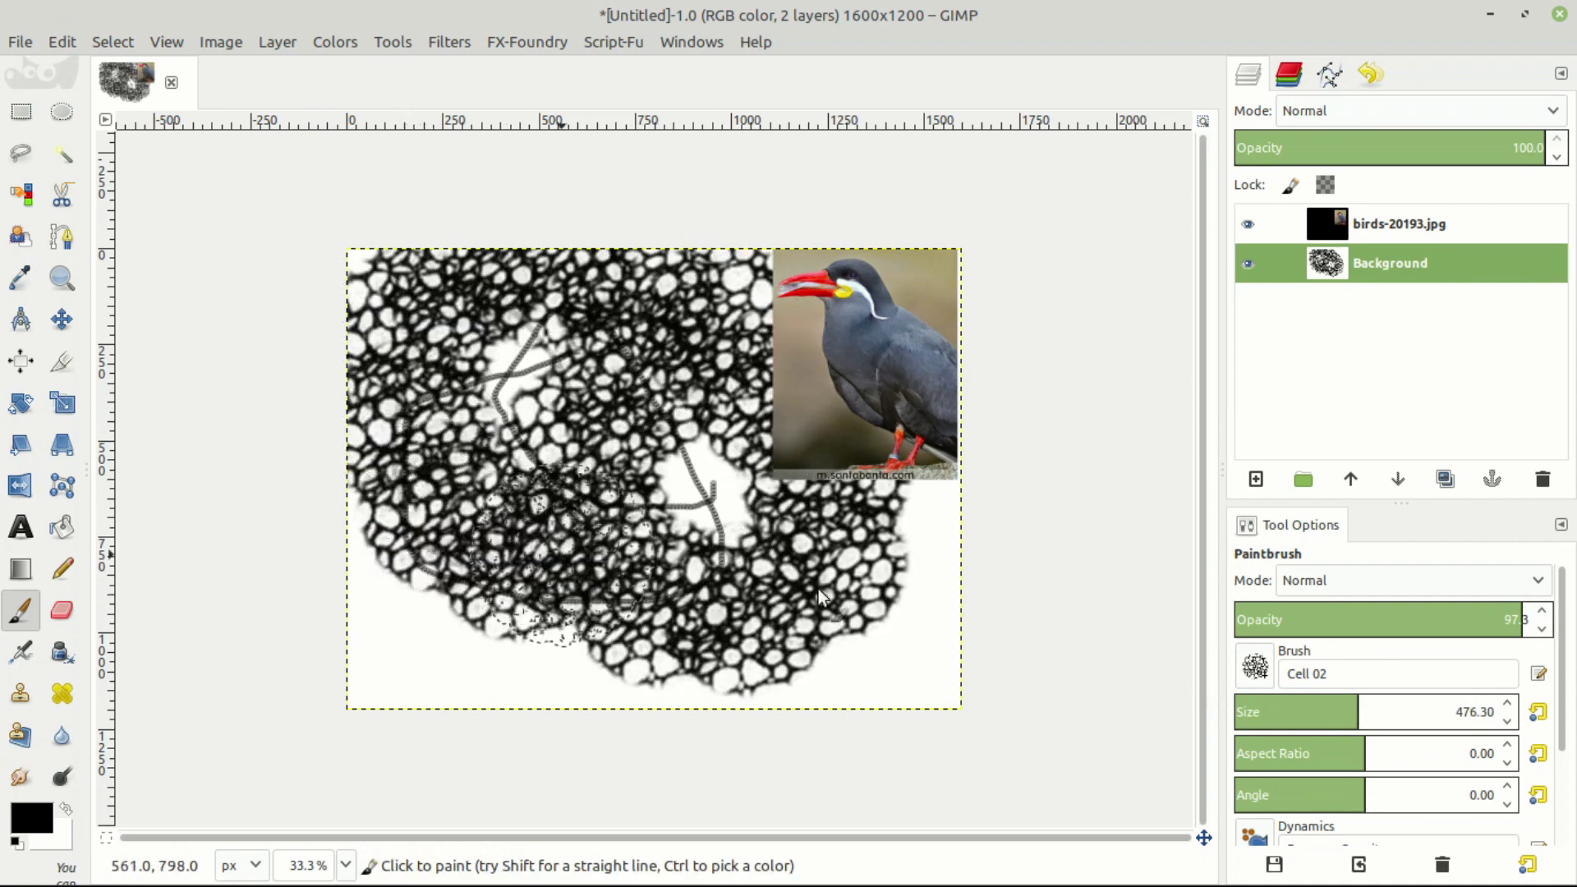
key(ctrl+z)
key(ctrl+z)
- Choose the Grass brush, test a grass ring, and undo remaining strokes
key(ctrl+z)
click(1269, 667)
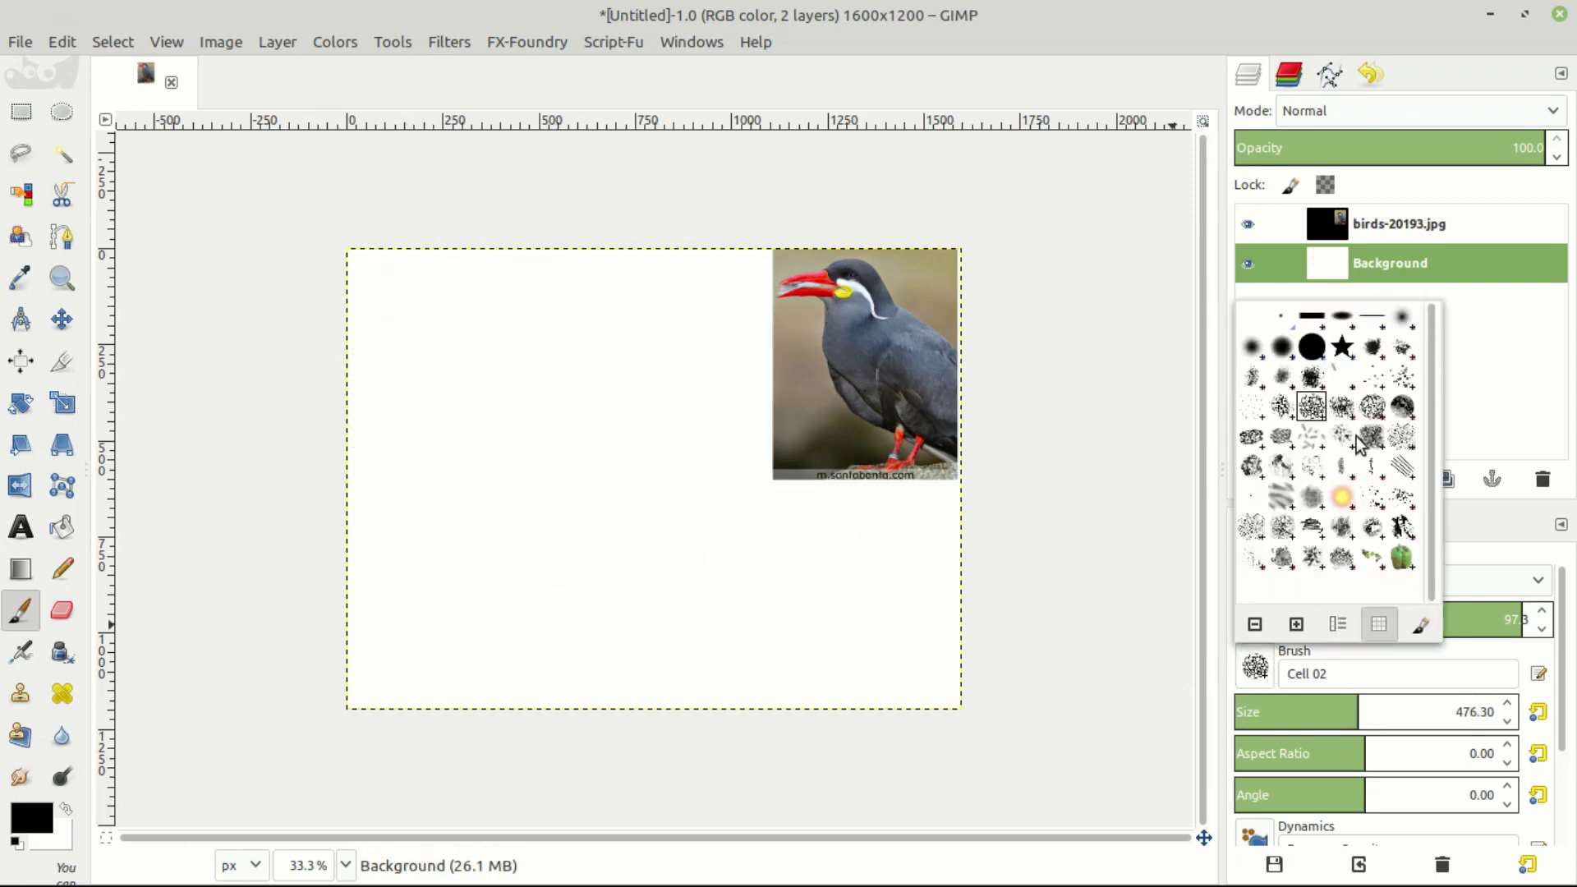
click(1407, 452)
mouse_move(649, 369)
mouse_down()
mouse_move(552, 412)
mouse_move(493, 553)
mouse_move(674, 624)
mouse_move(635, 378)
mouse_up()
key(ctrl+z)
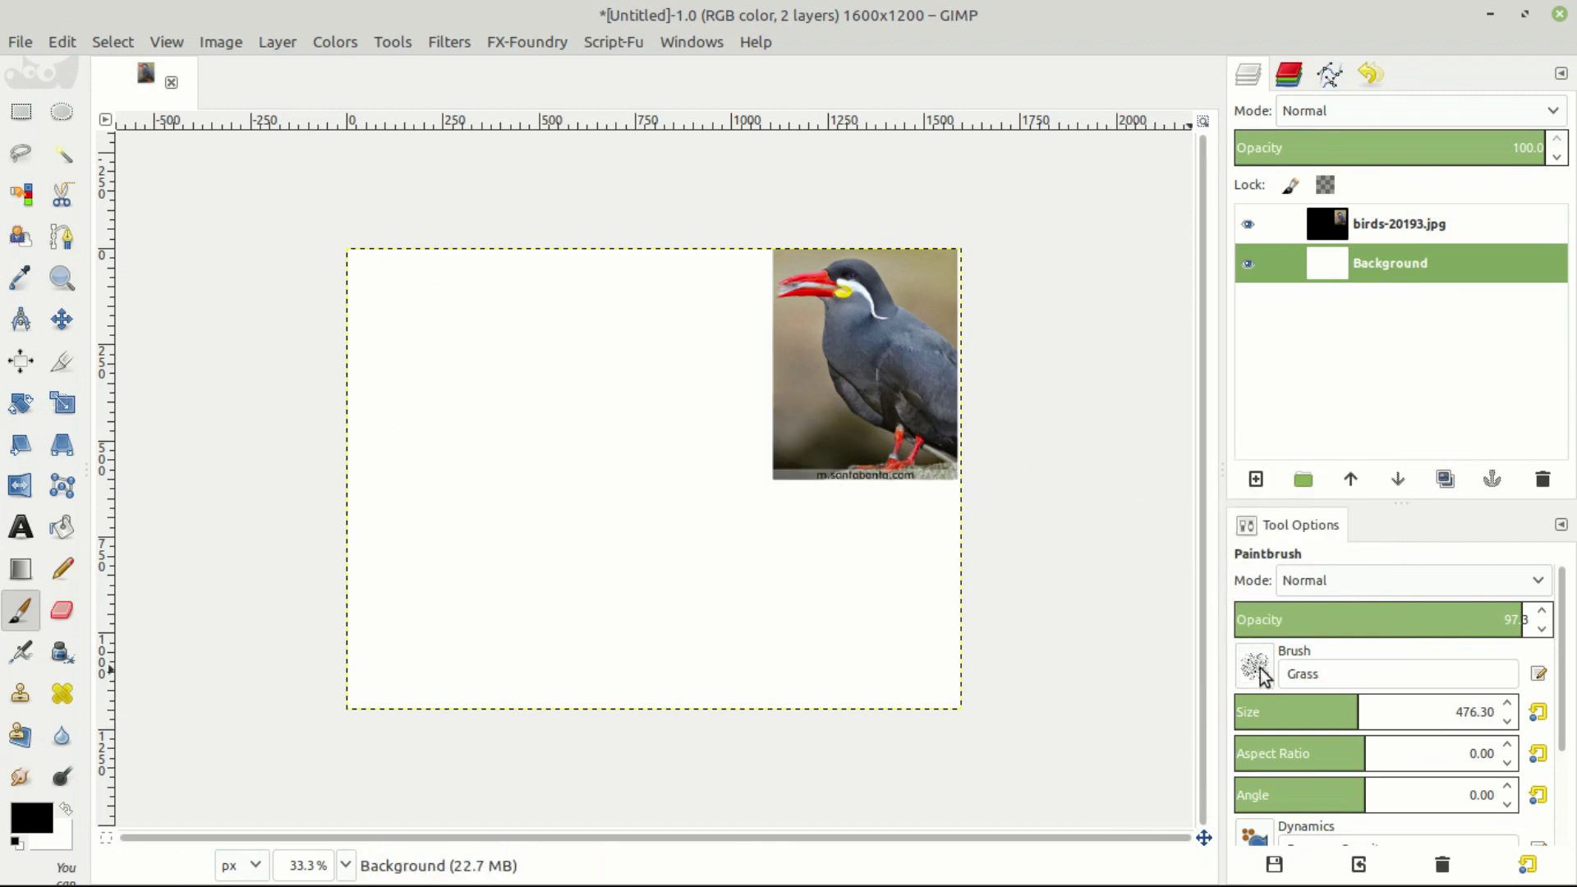
- Test the Sponge 01 brush with a U-shaped stroke
click(1255, 667)
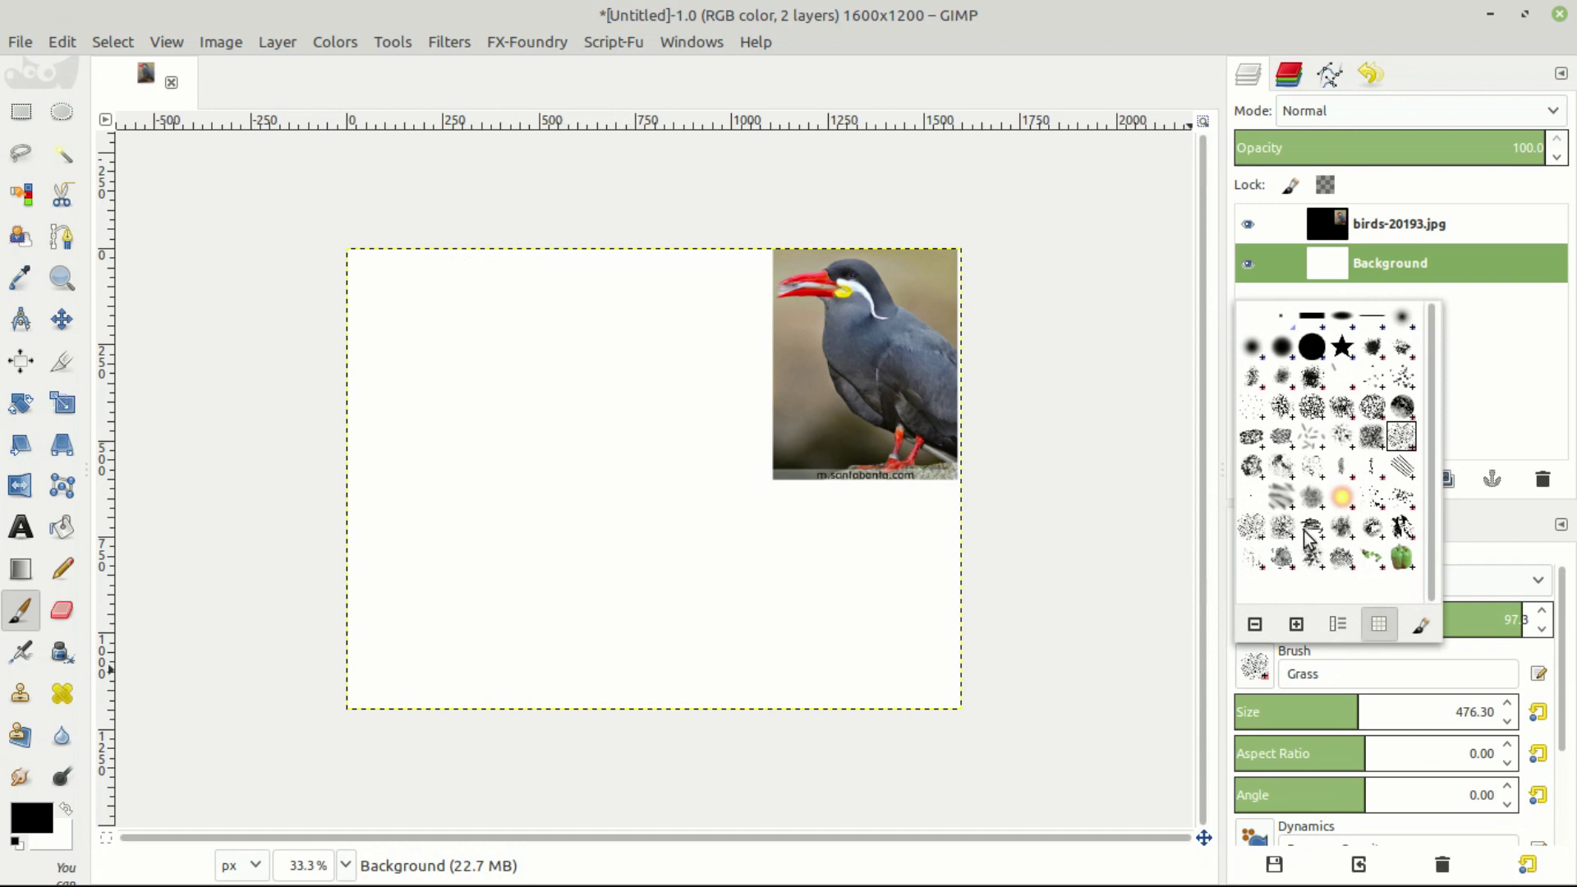
click(1258, 530)
mouse_move(564, 416)
mouse_down()
mouse_move(457, 321)
mouse_move(546, 644)
mouse_move(633, 381)
mouse_up()
- Switch to the Sparks brush, undo the sponge stroke, and cover the canvas in yellow sparks
click(1259, 677)
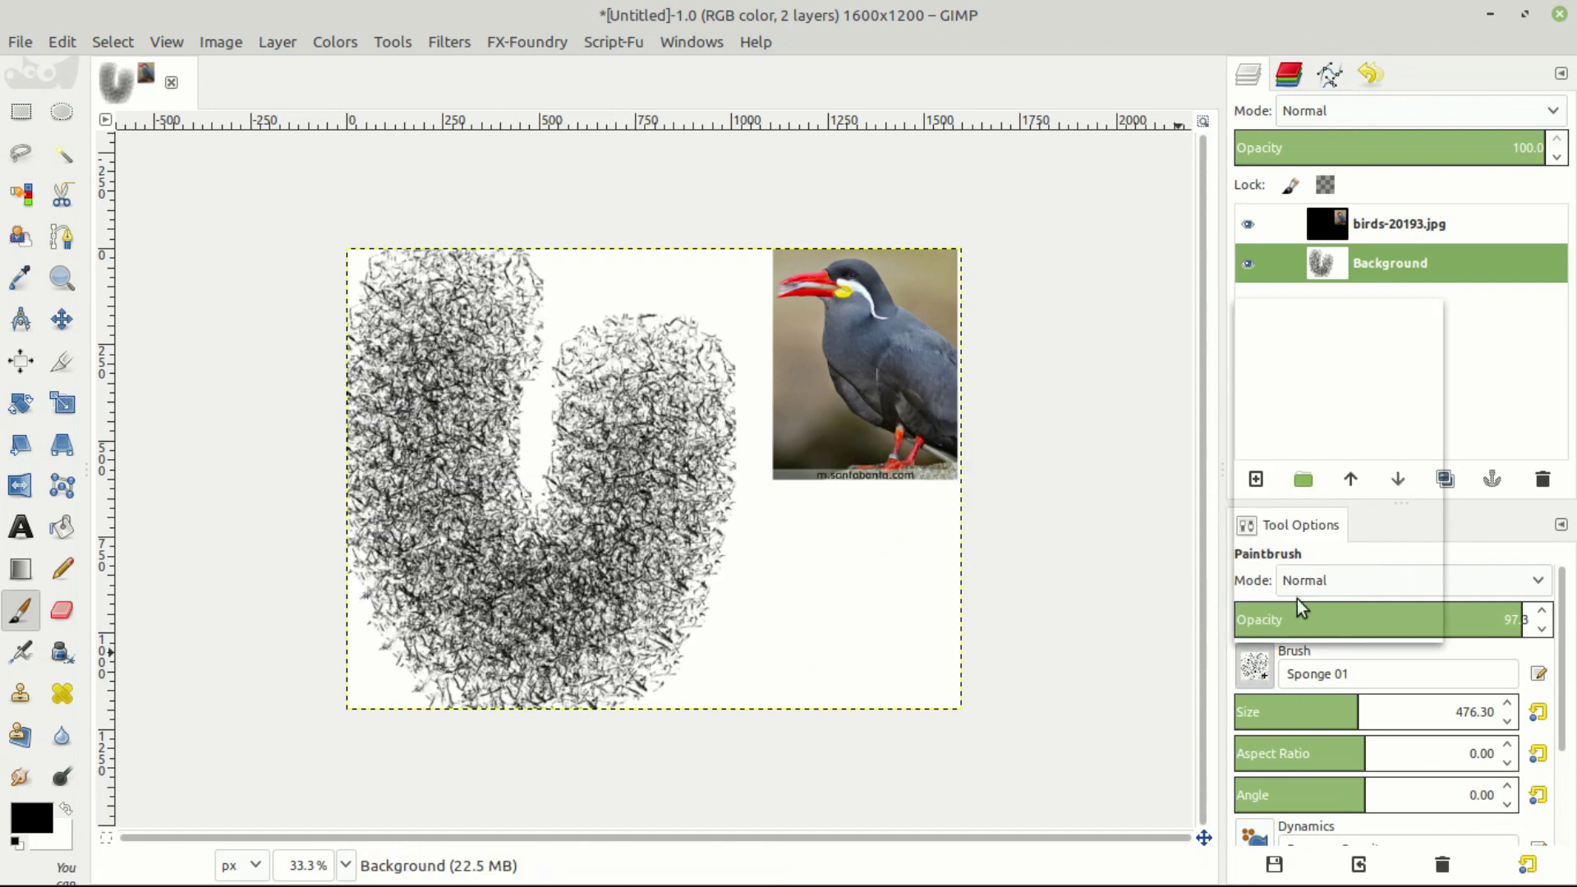
click(1329, 495)
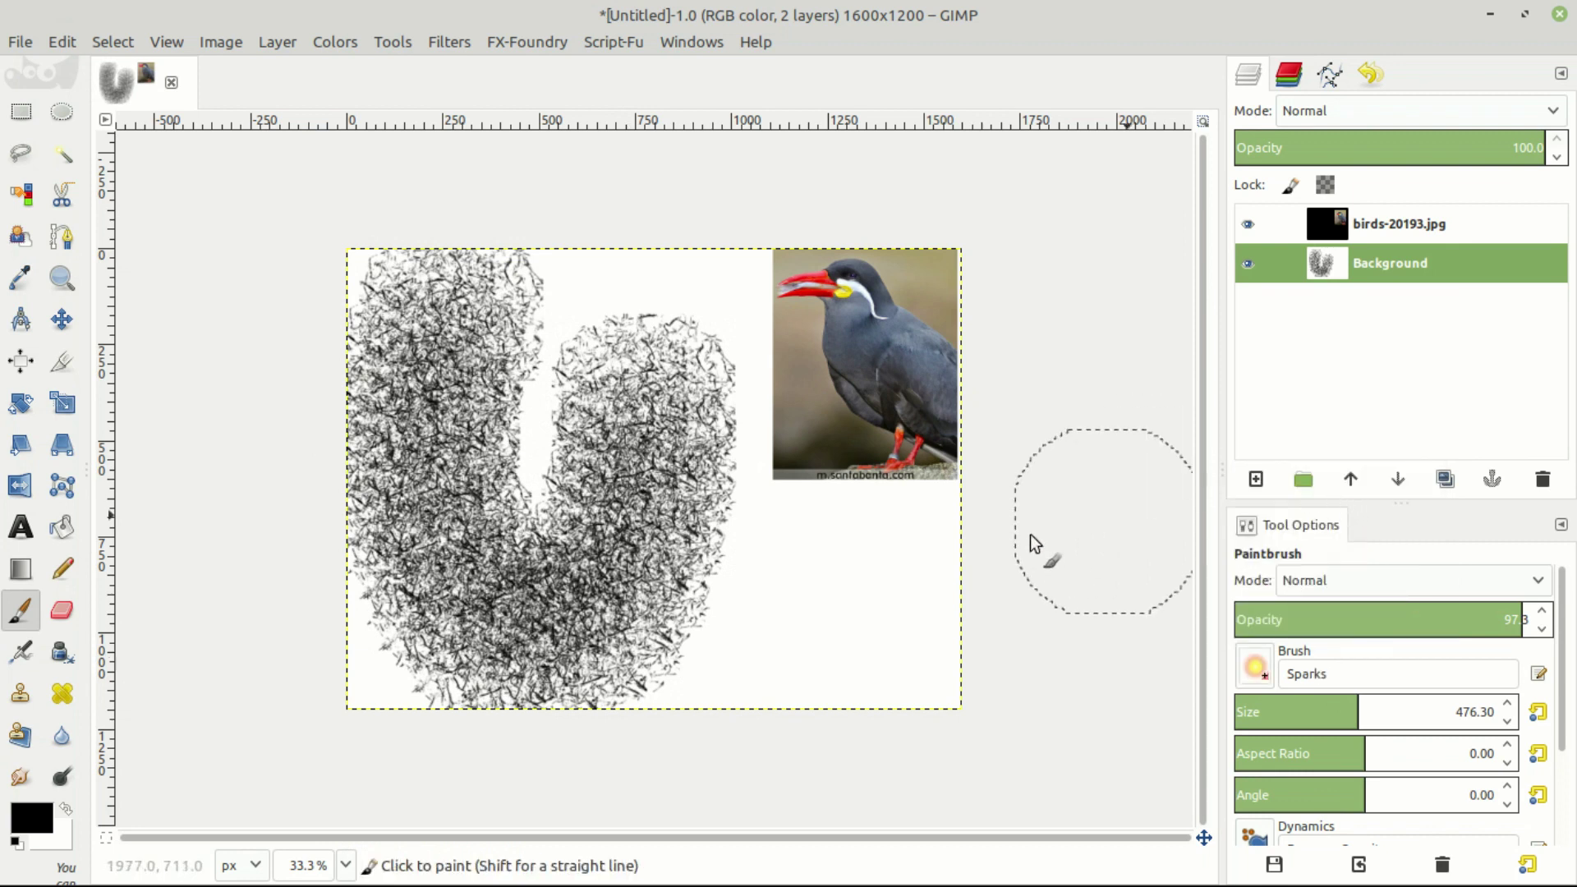
key(ctrl+z)
mouse_move(420, 348)
mouse_down()
mouse_move(560, 564)
mouse_move(688, 416)
mouse_move(499, 295)
mouse_move(387, 471)
mouse_move(597, 617)
mouse_move(693, 406)
mouse_move(505, 309)
mouse_move(435, 493)
mouse_up()
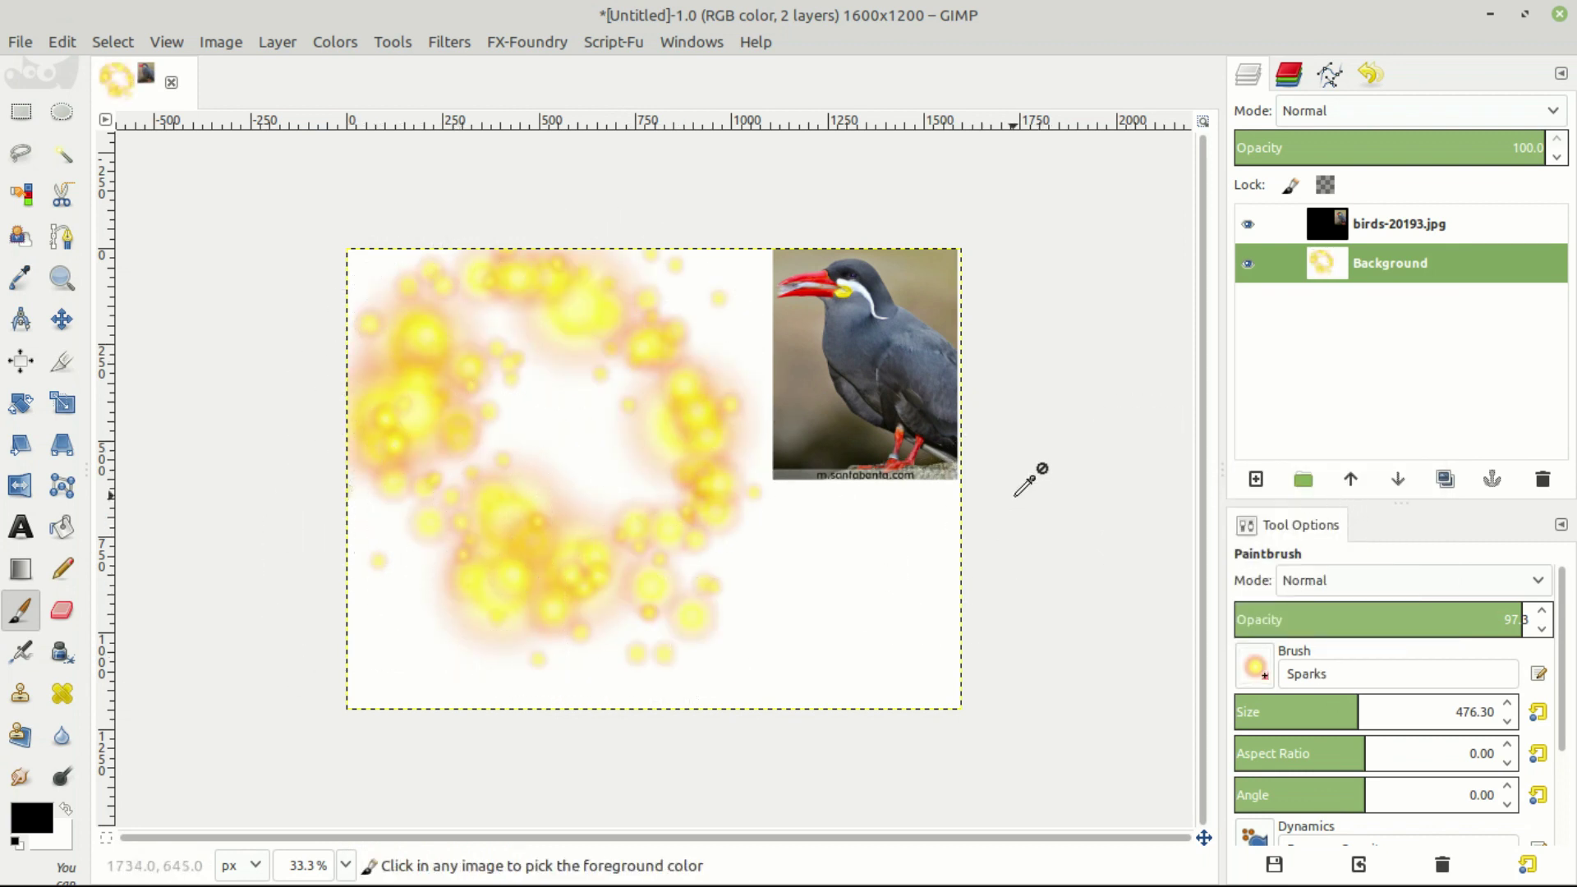
mouse_move(503, 377)
mouse_down()
mouse_move(926, 599)
mouse_move(909, 669)
mouse_move(401, 669)
mouse_move(370, 432)
mouse_move(662, 275)
mouse_move(891, 271)
mouse_move(878, 603)
mouse_move(770, 639)
mouse_move(790, 307)
mouse_move(483, 410)
mouse_move(731, 573)
mouse_move(785, 534)
mouse_up()
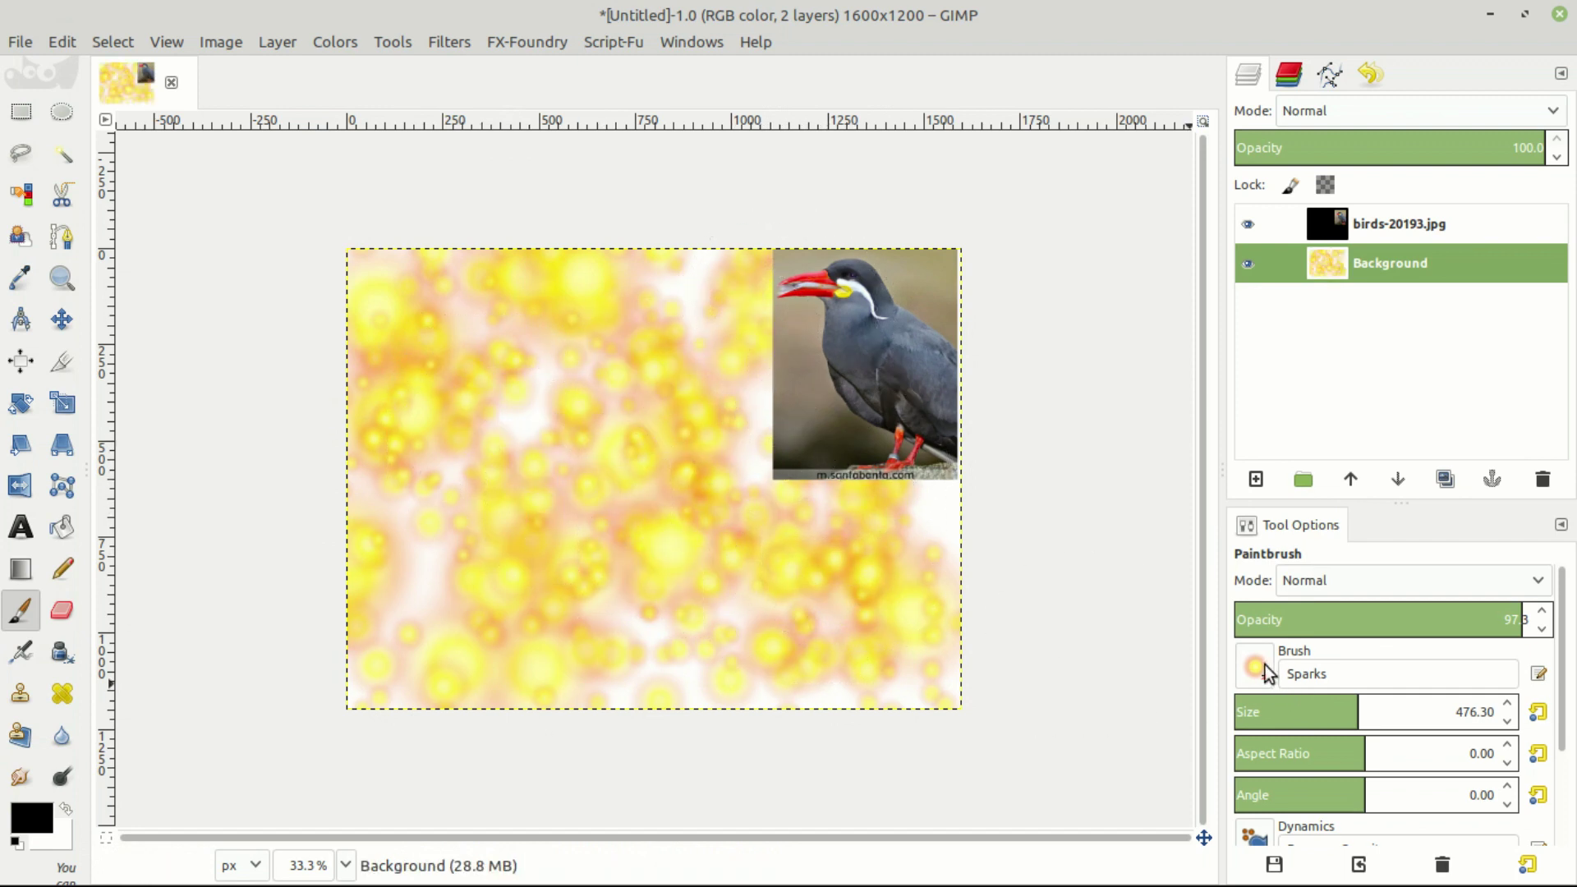
- Move the bird photo layer to the canvas centre
click(1248, 224)
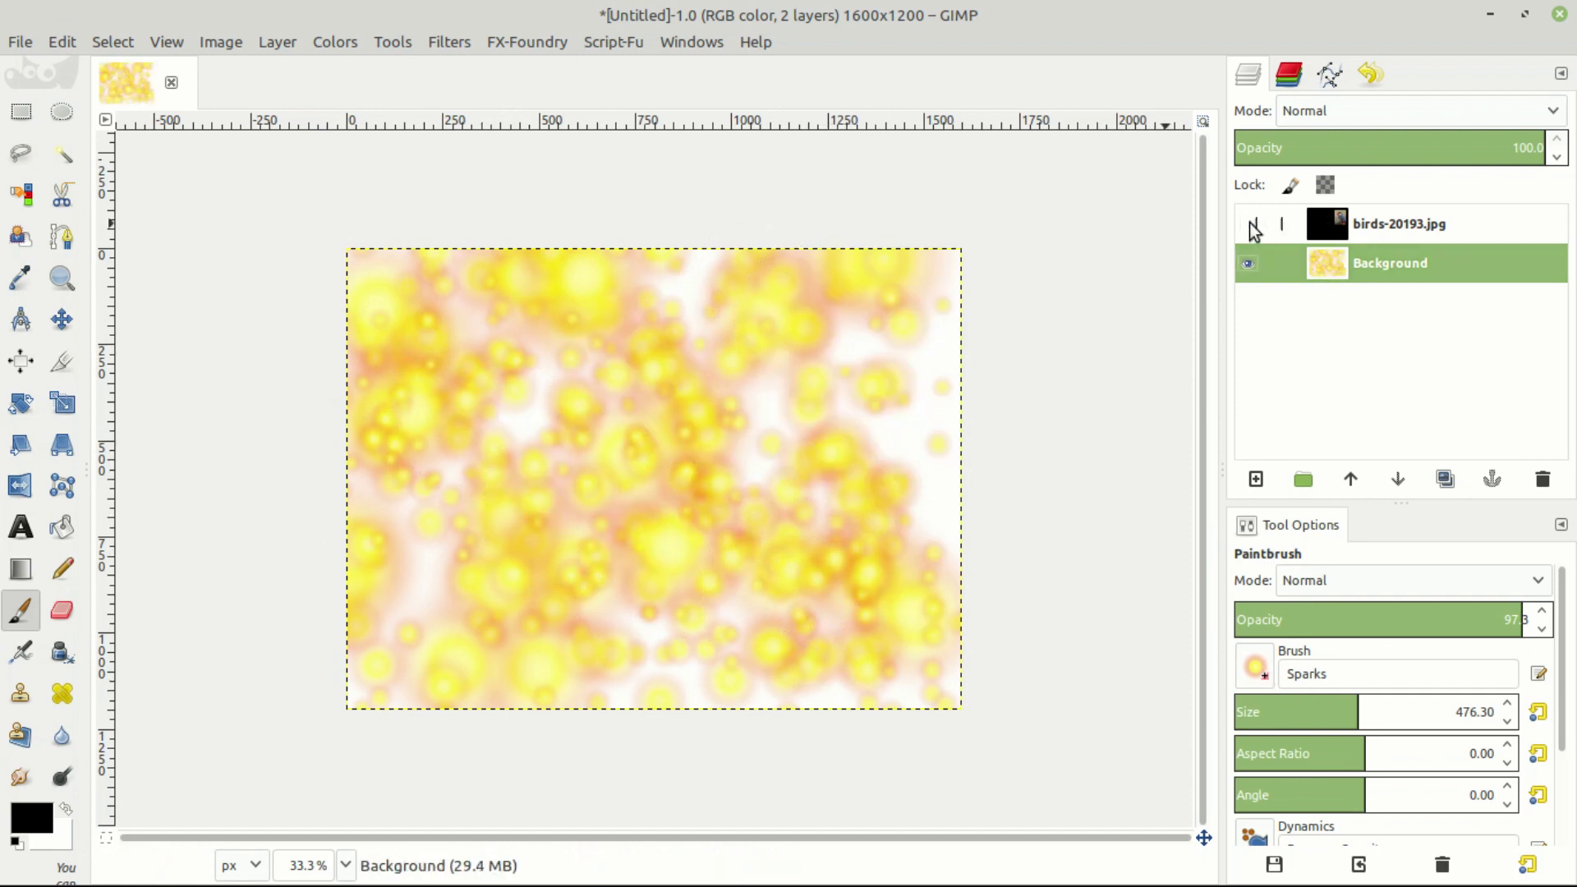
click(1248, 225)
click(62, 321)
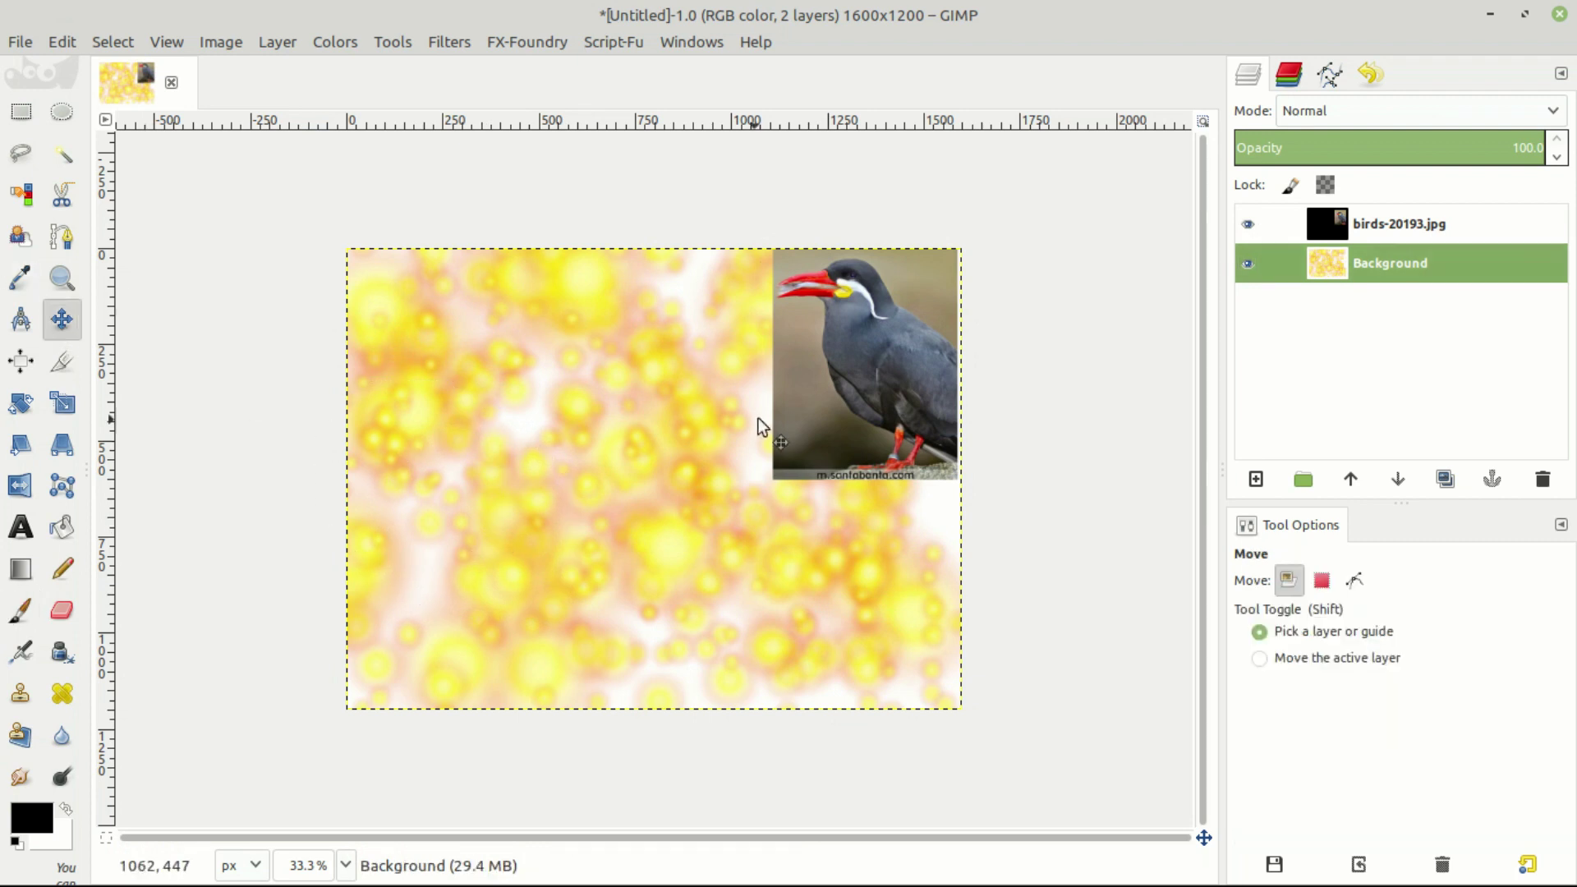
drag(829, 406, 688, 487)
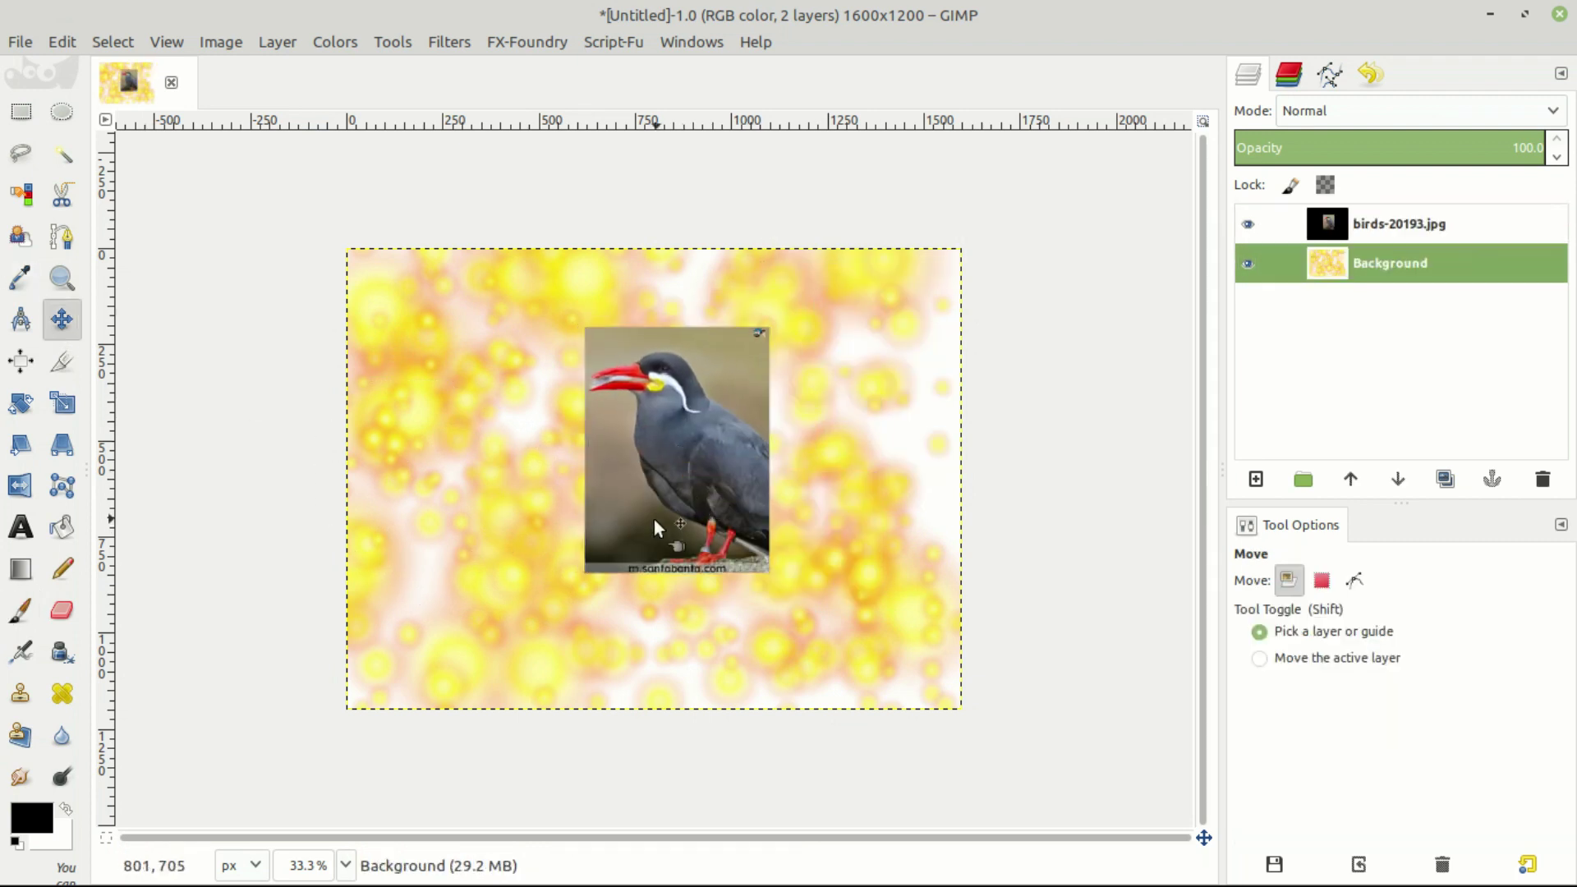
- Nudge the bird photo left and down, hide its layer, and select Background
click(1248, 224)
click(1247, 223)
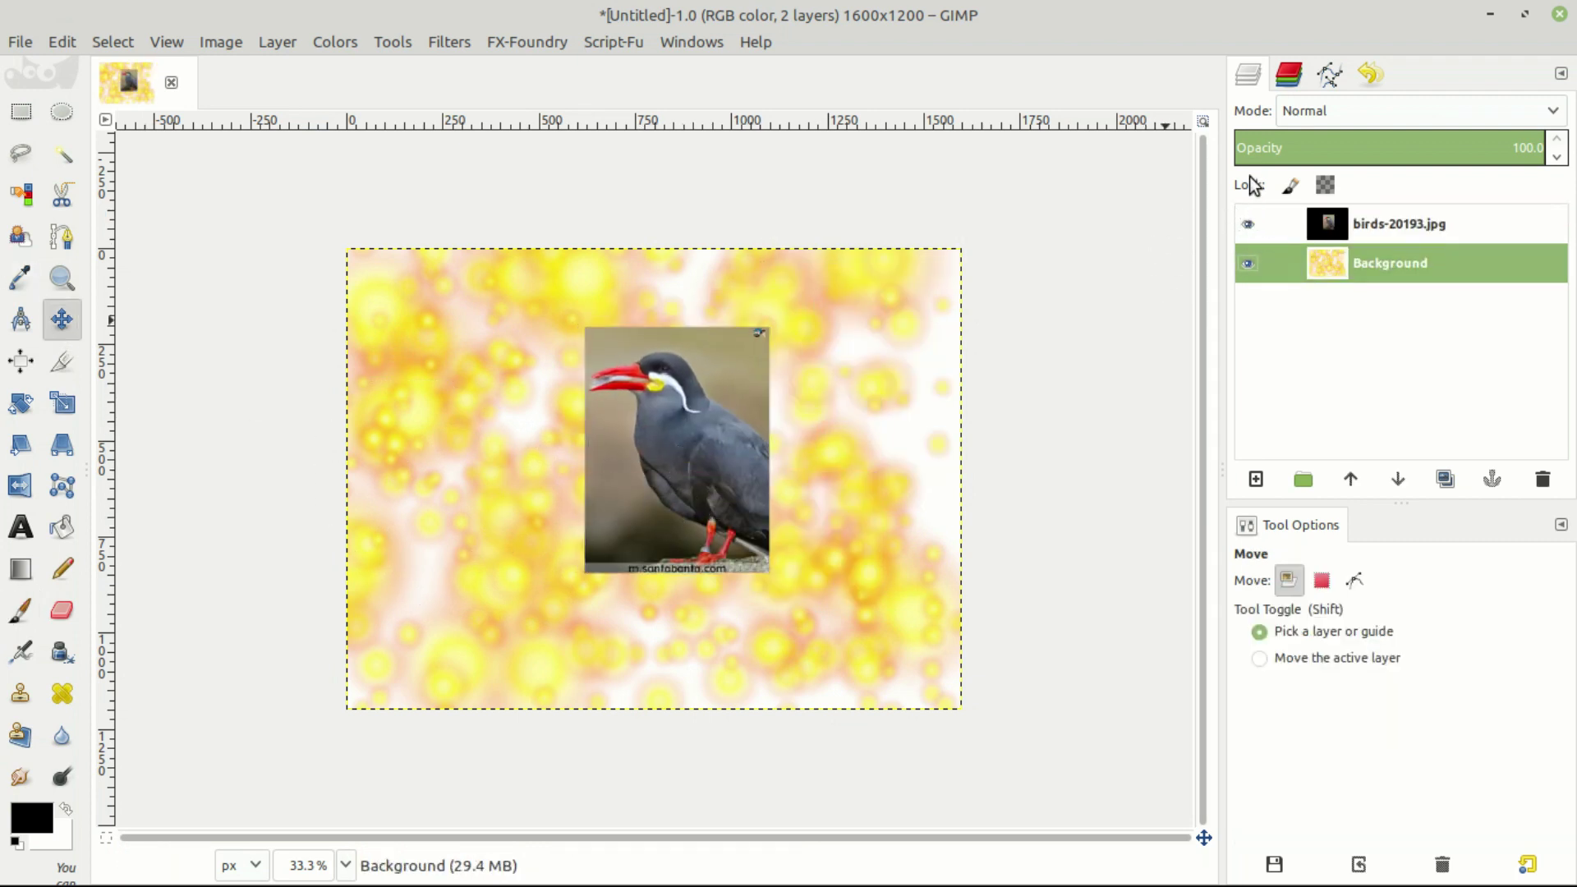
click(1411, 232)
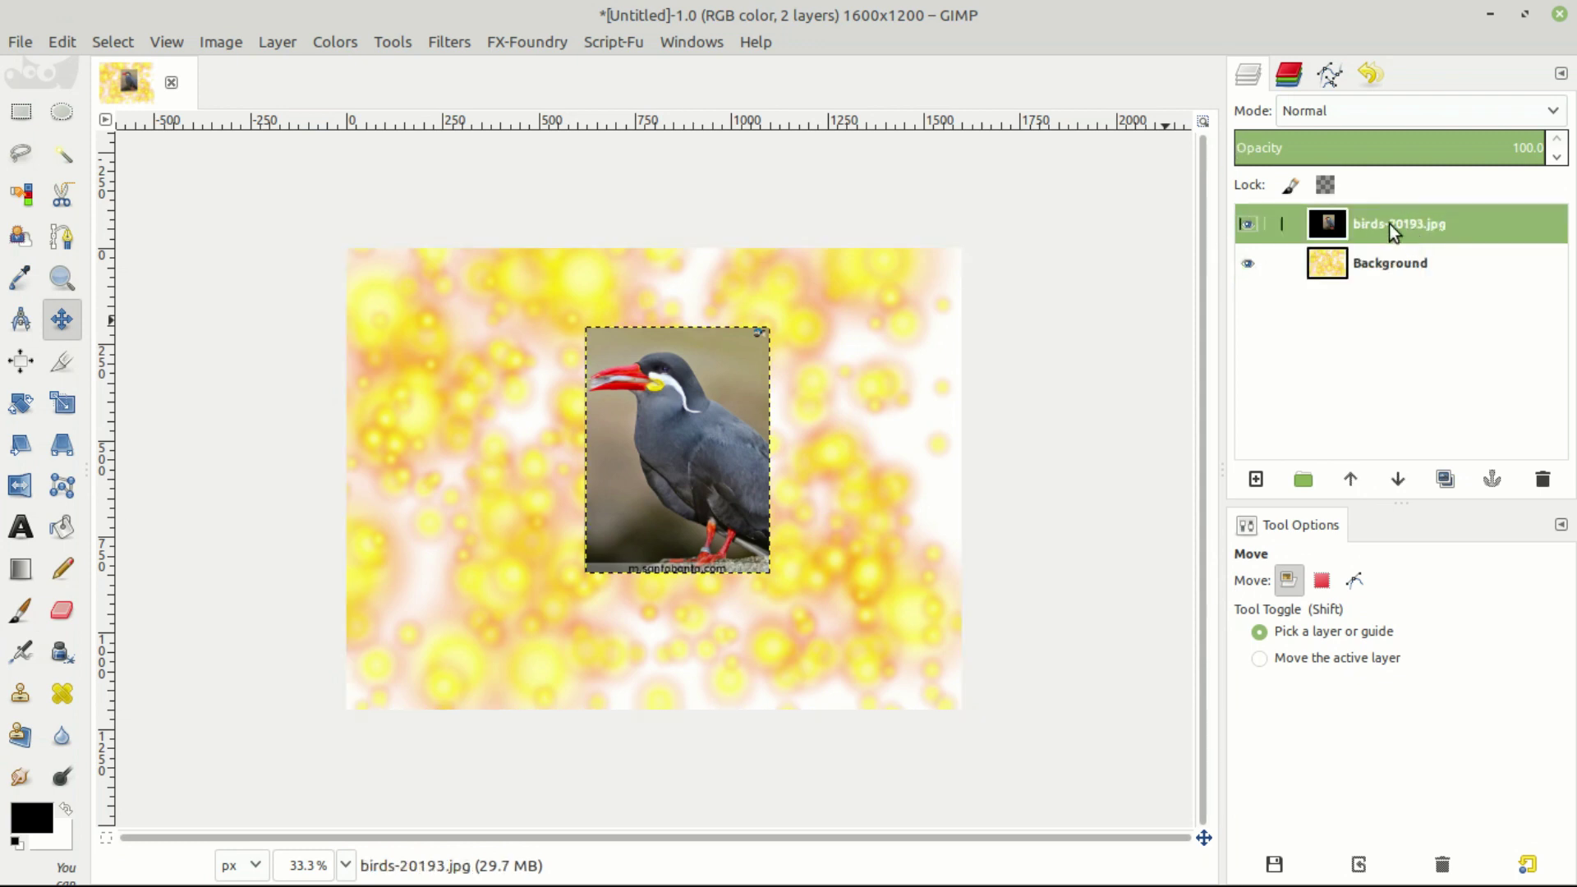
drag(713, 440, 624, 470)
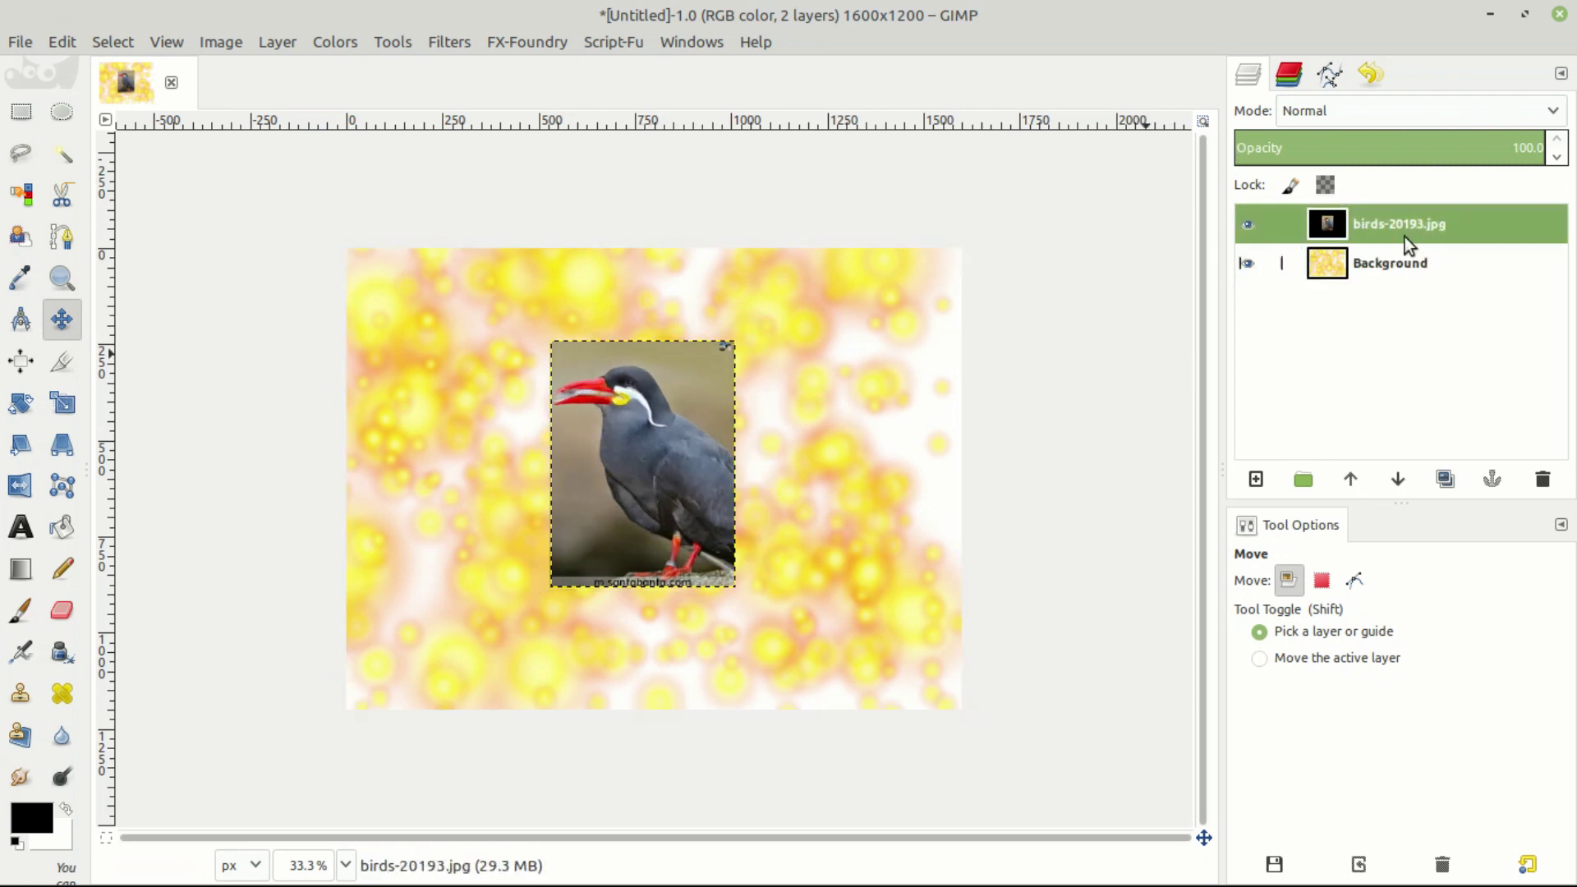
click(1247, 224)
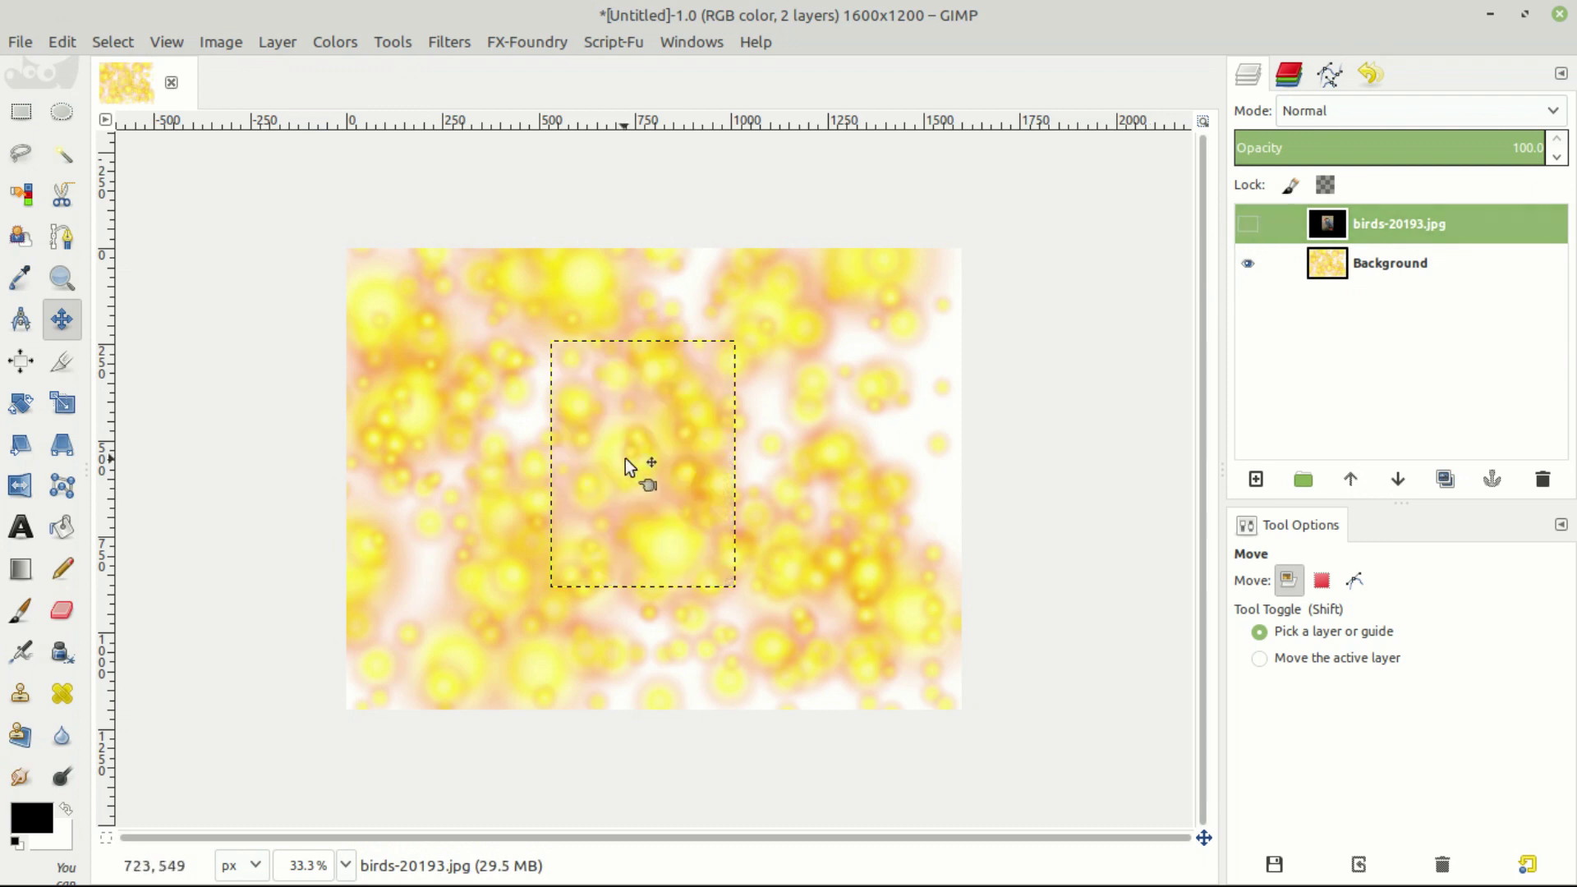
click(1388, 265)
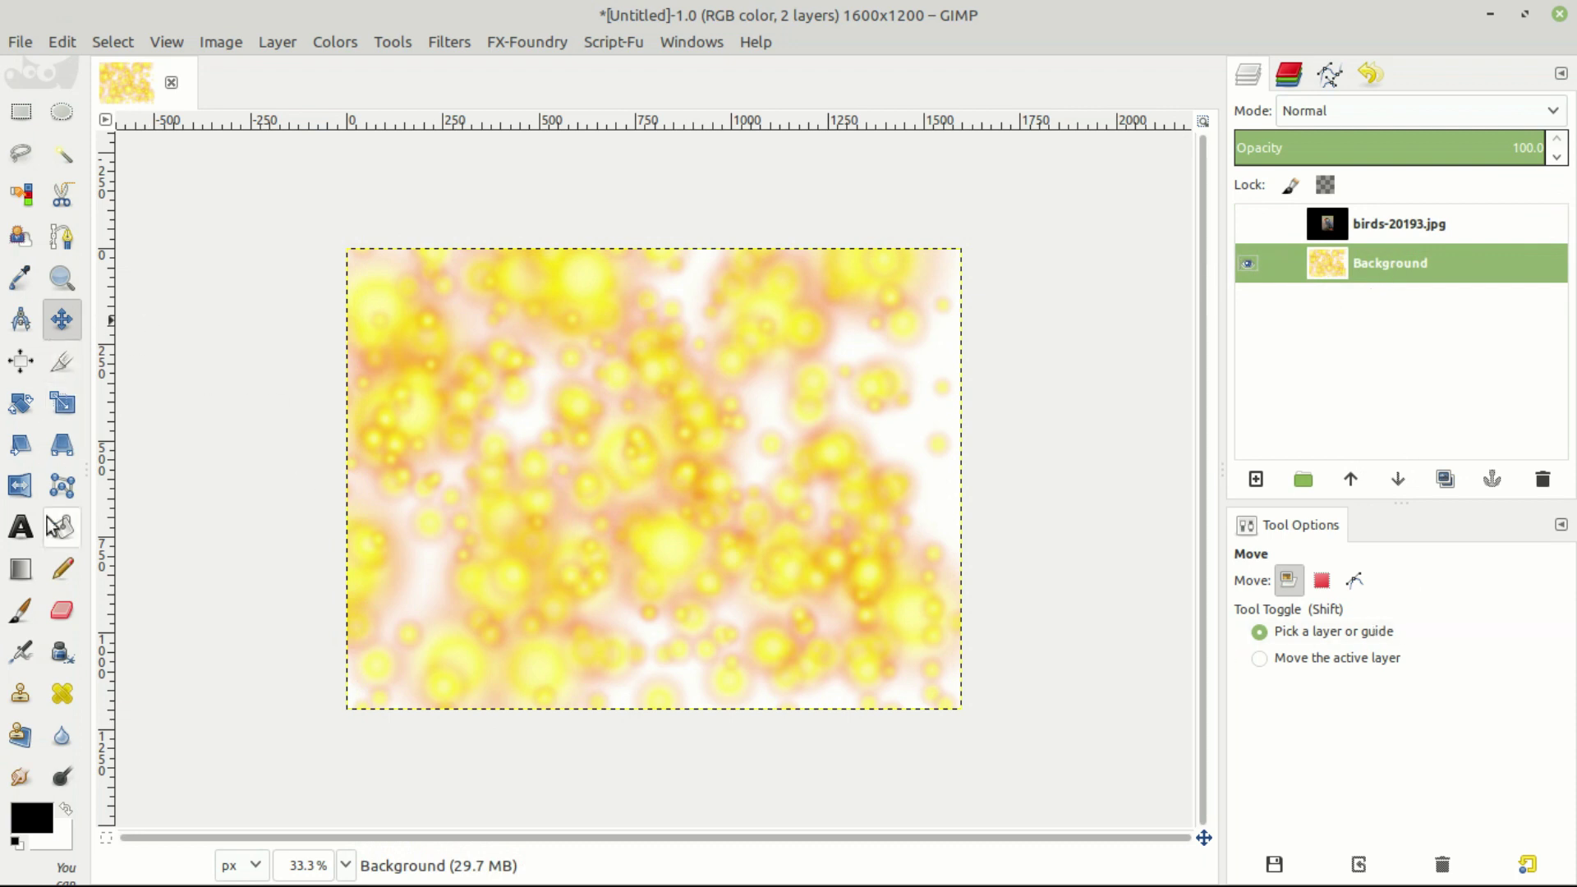
click(21, 610)
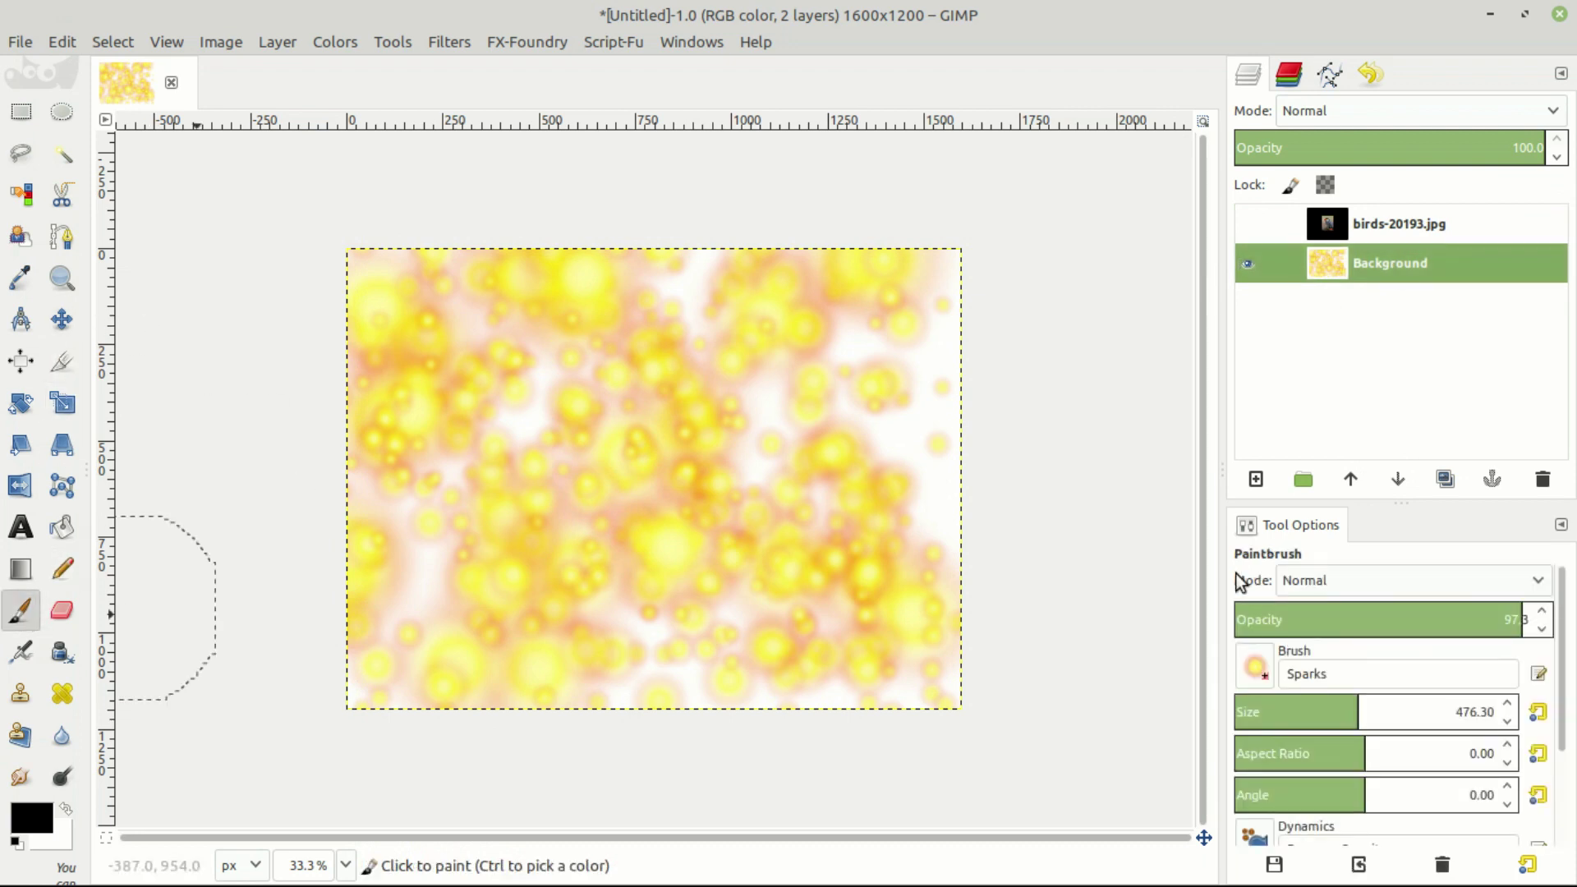
click(1263, 669)
click(1401, 561)
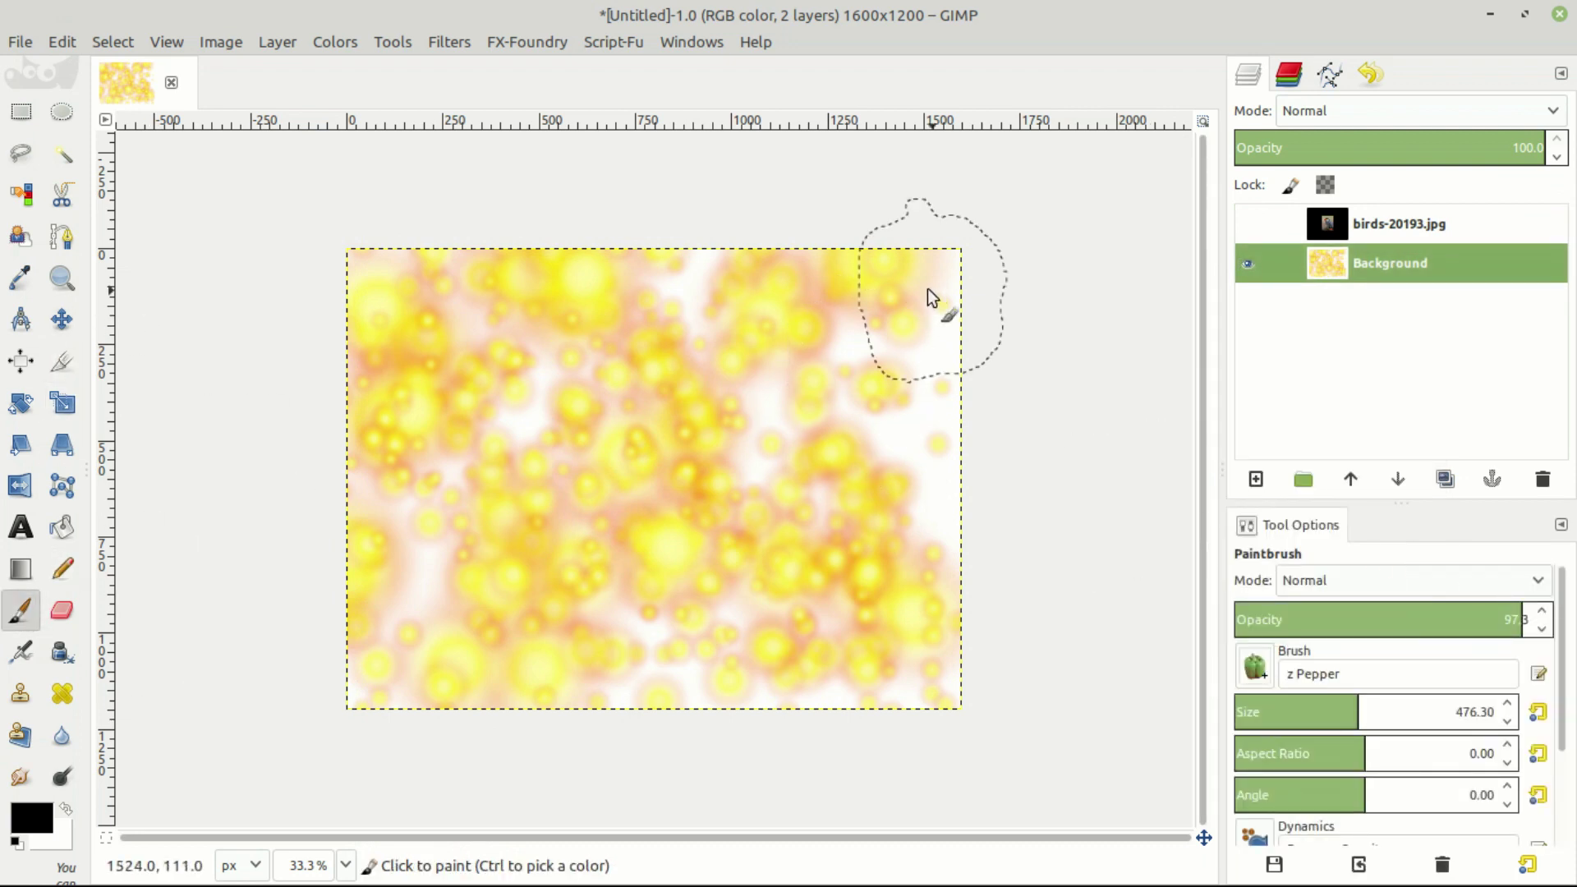
mouse_move(921, 274)
mouse_down()
mouse_move(951, 609)
mouse_move(796, 637)
mouse_move(585, 309)
mouse_move(390, 598)
mouse_move(606, 491)
mouse_up()
key(ctrl+z)
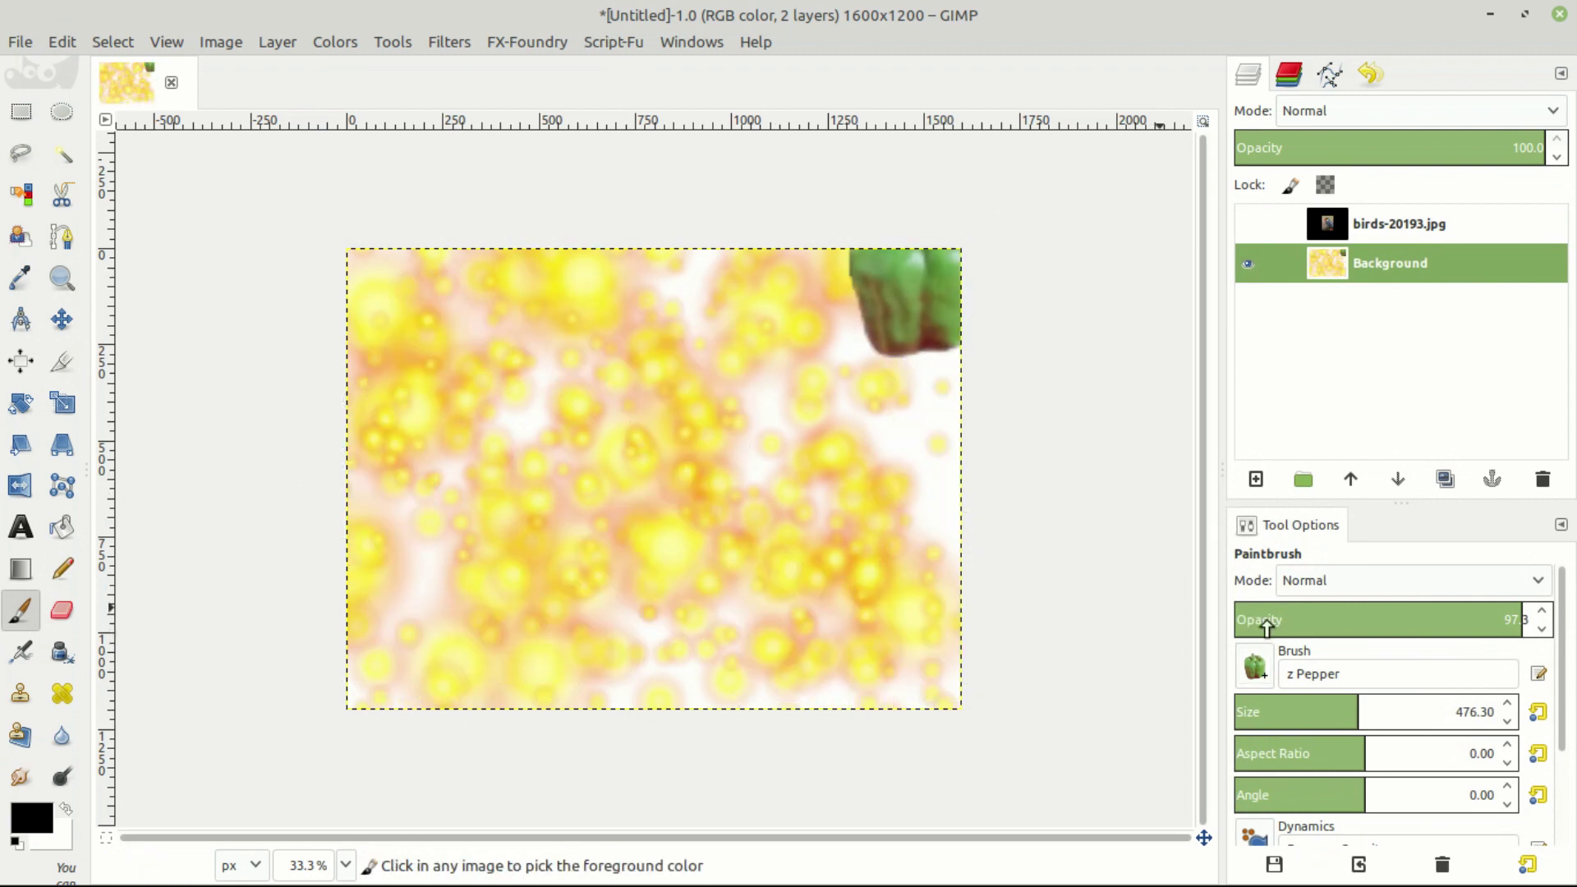
key(ctrl+z)
click(1255, 667)
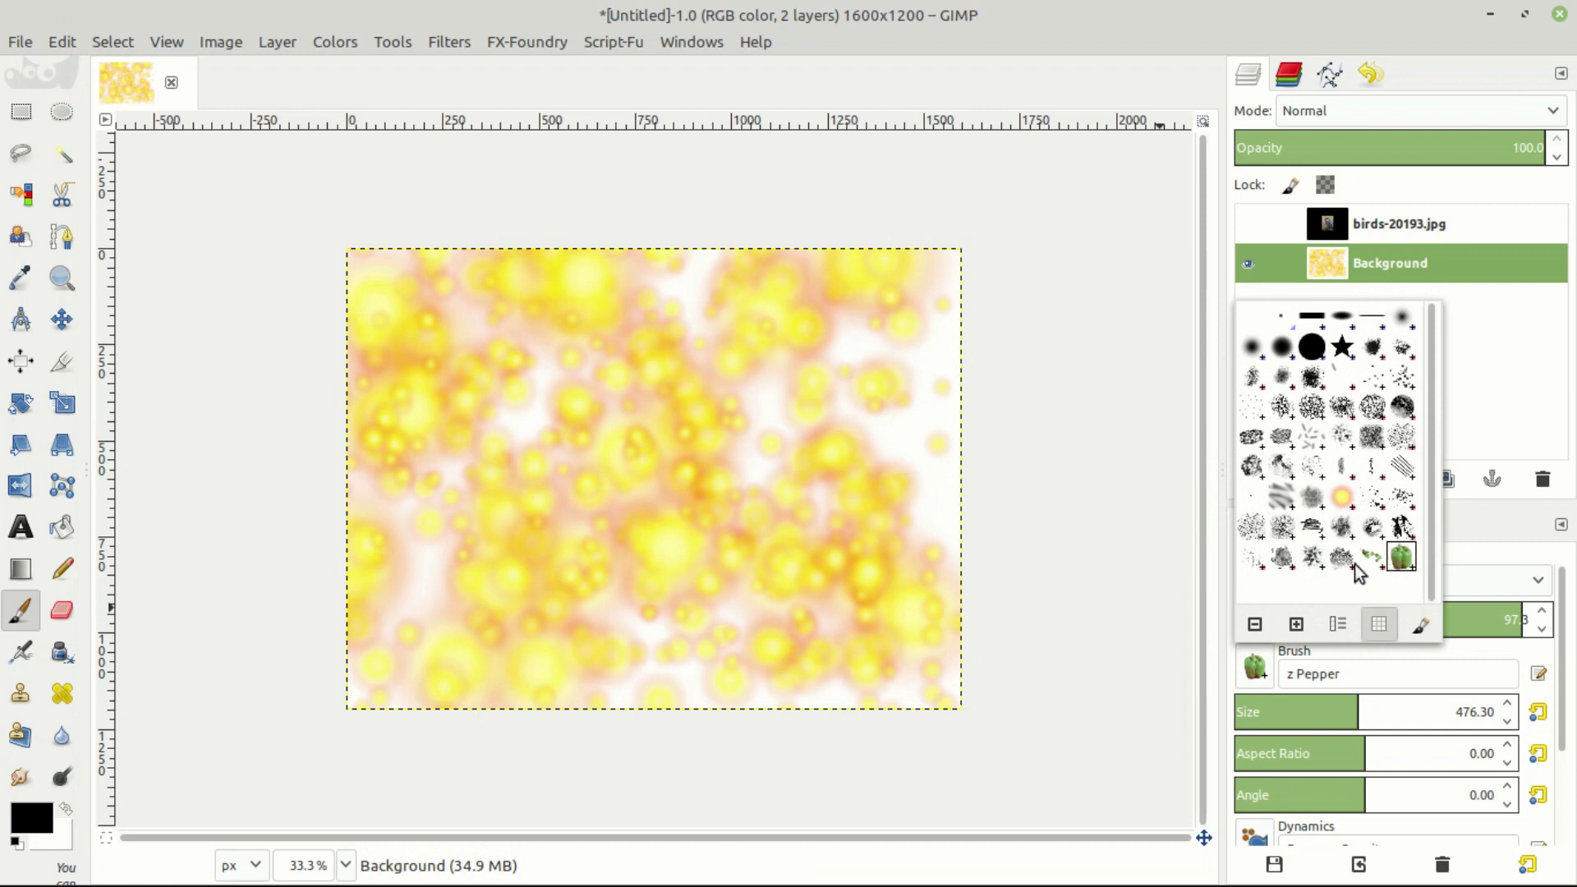
click(1341, 530)
mouse_move(534, 271)
mouse_down()
mouse_move(845, 576)
mouse_move(913, 276)
mouse_move(925, 669)
mouse_move(485, 614)
mouse_move(608, 257)
mouse_move(772, 569)
mouse_move(573, 248)
mouse_move(322, 590)
mouse_move(737, 315)
mouse_move(630, 578)
mouse_move(140, 316)
mouse_up()
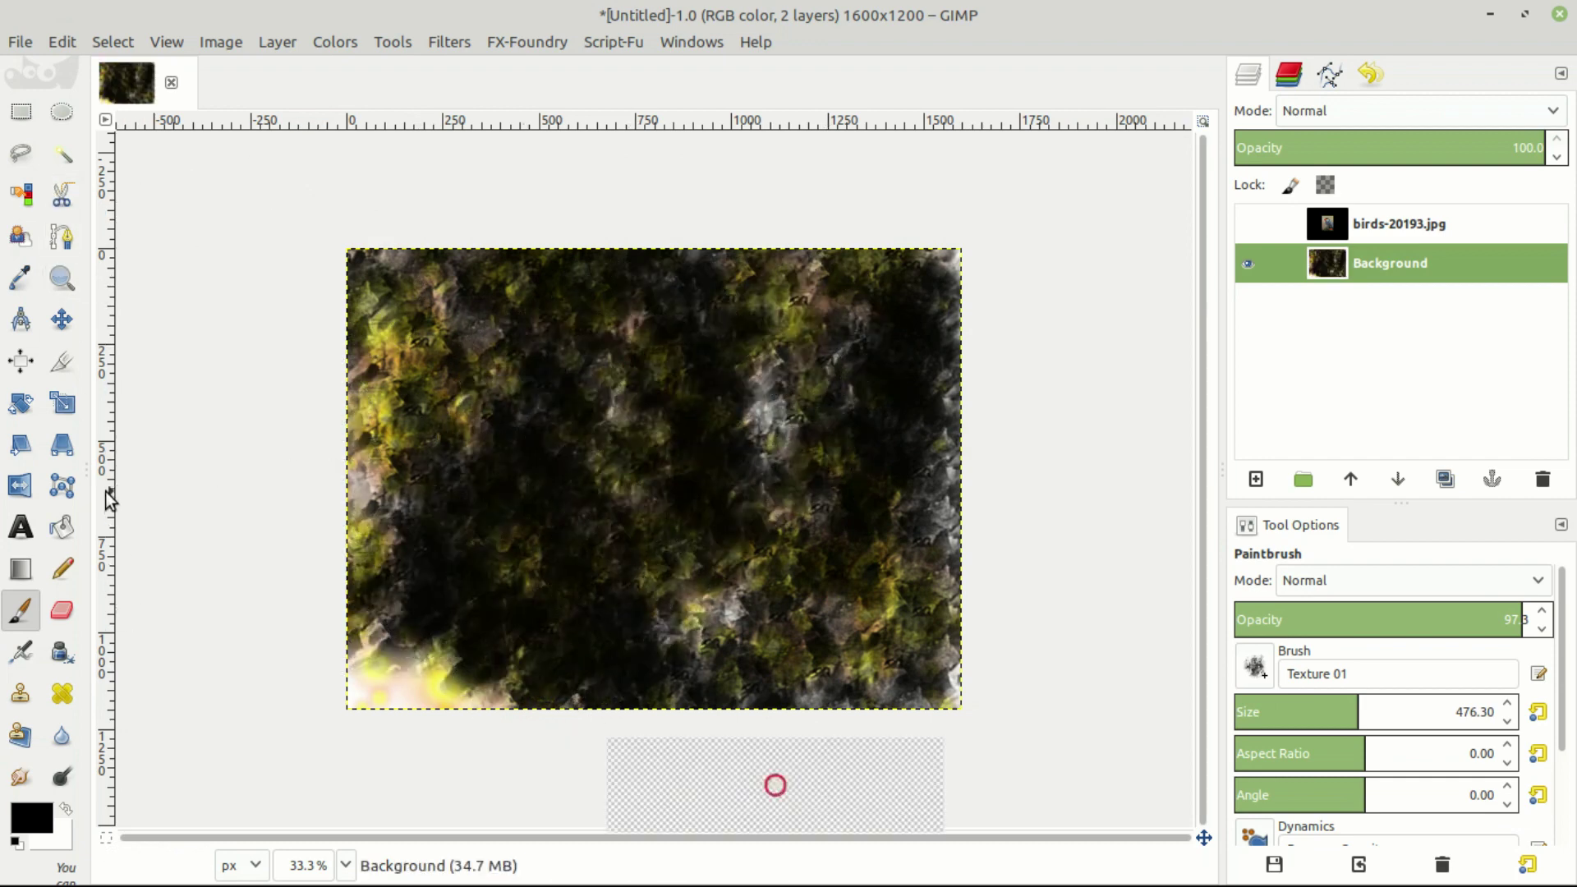
key(ctrl)
key(ctrl+z)
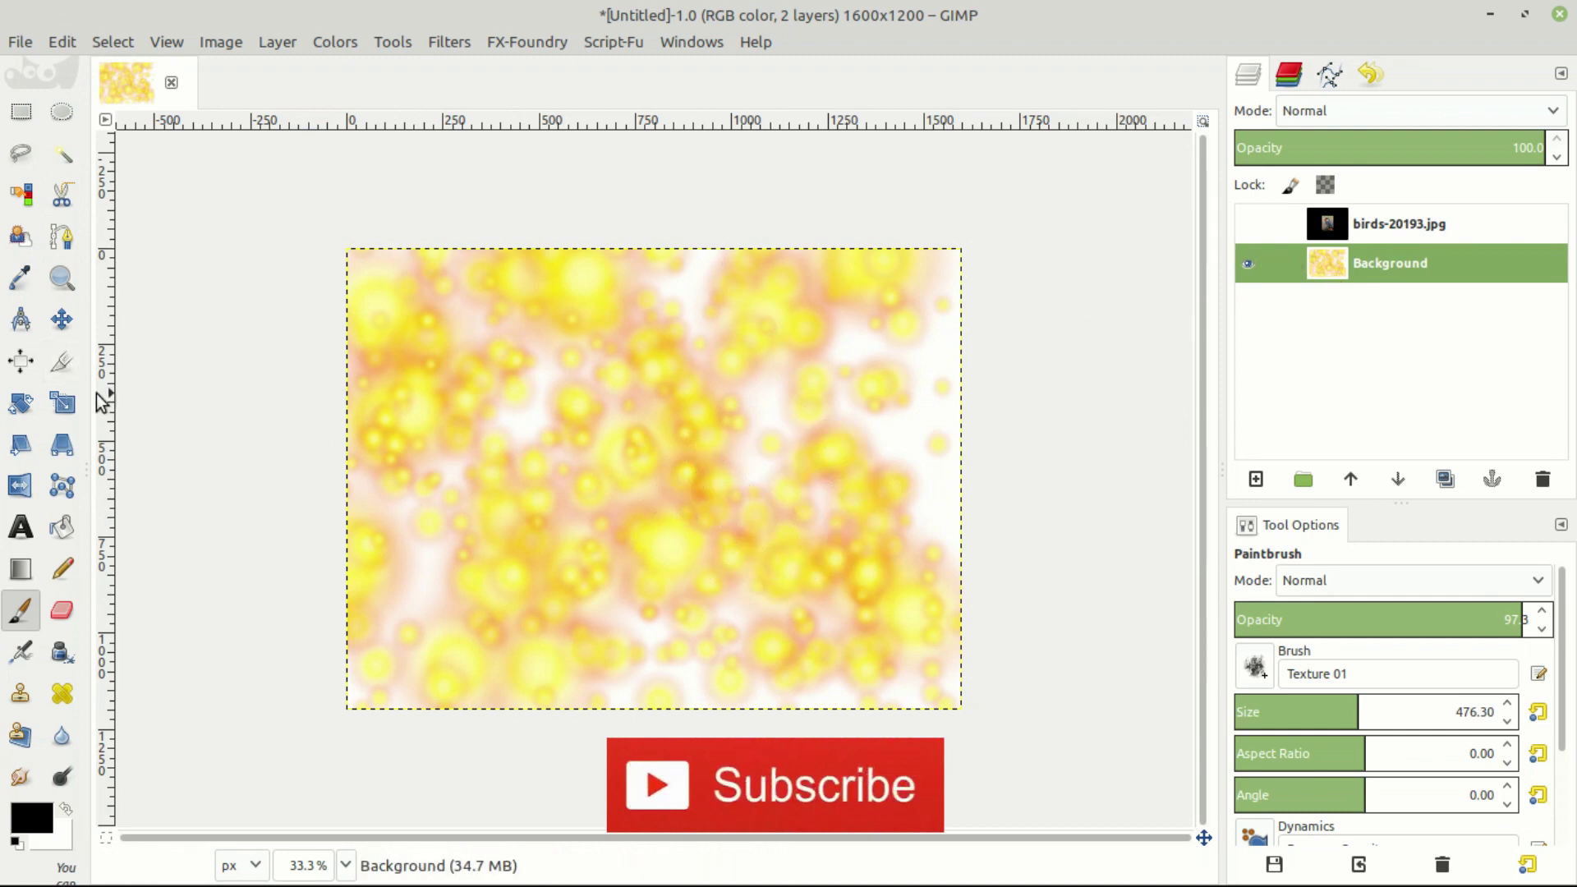
click(61, 322)
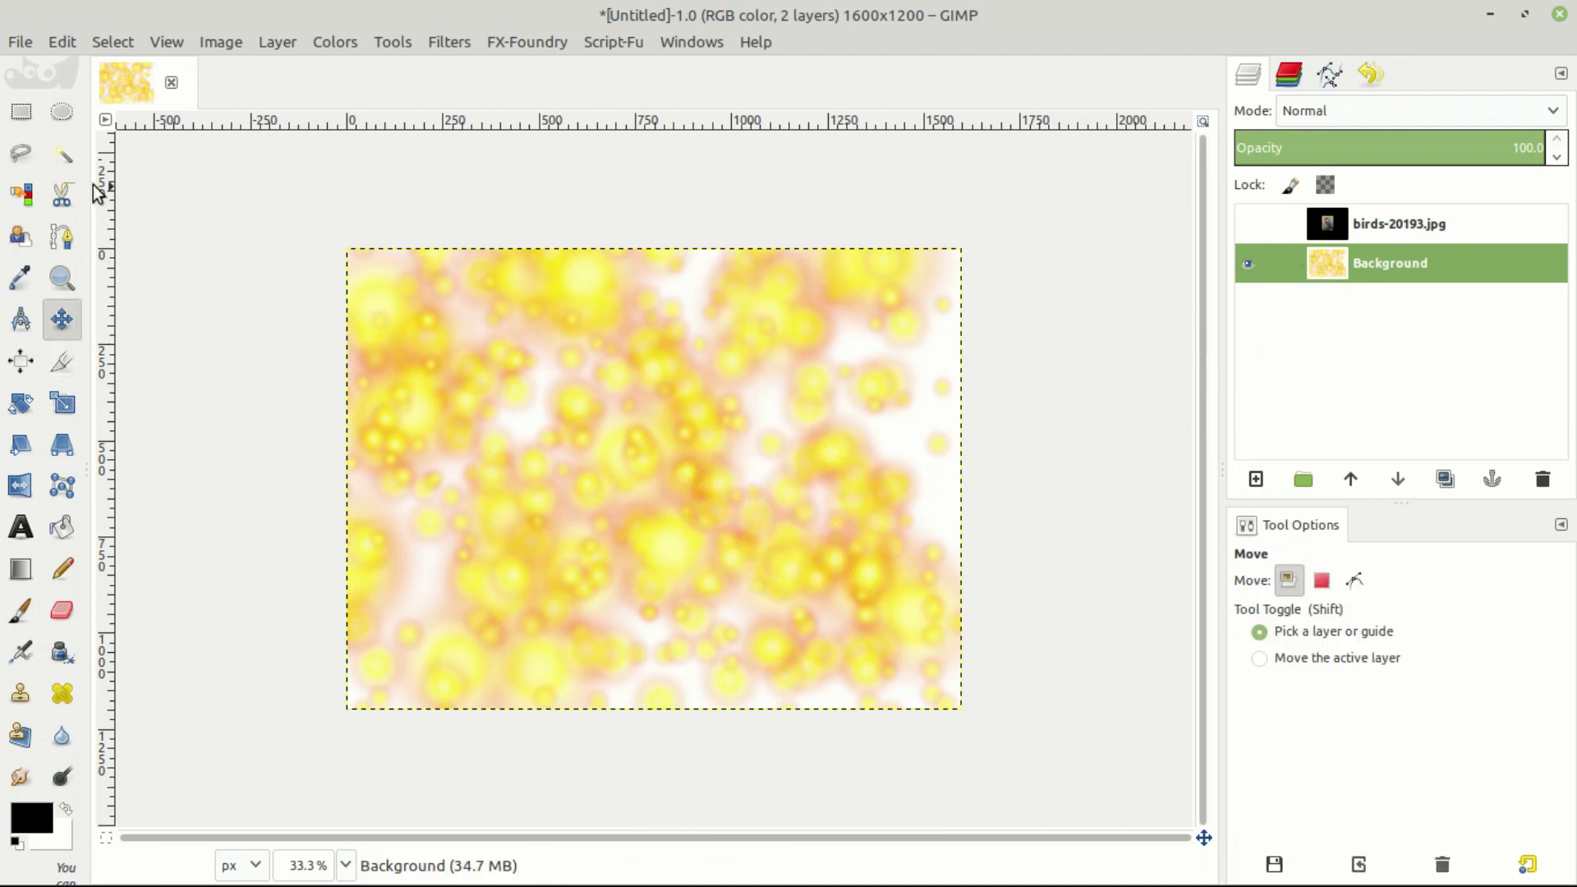
- Add a new layer filled with Transparency
click(1255, 484)
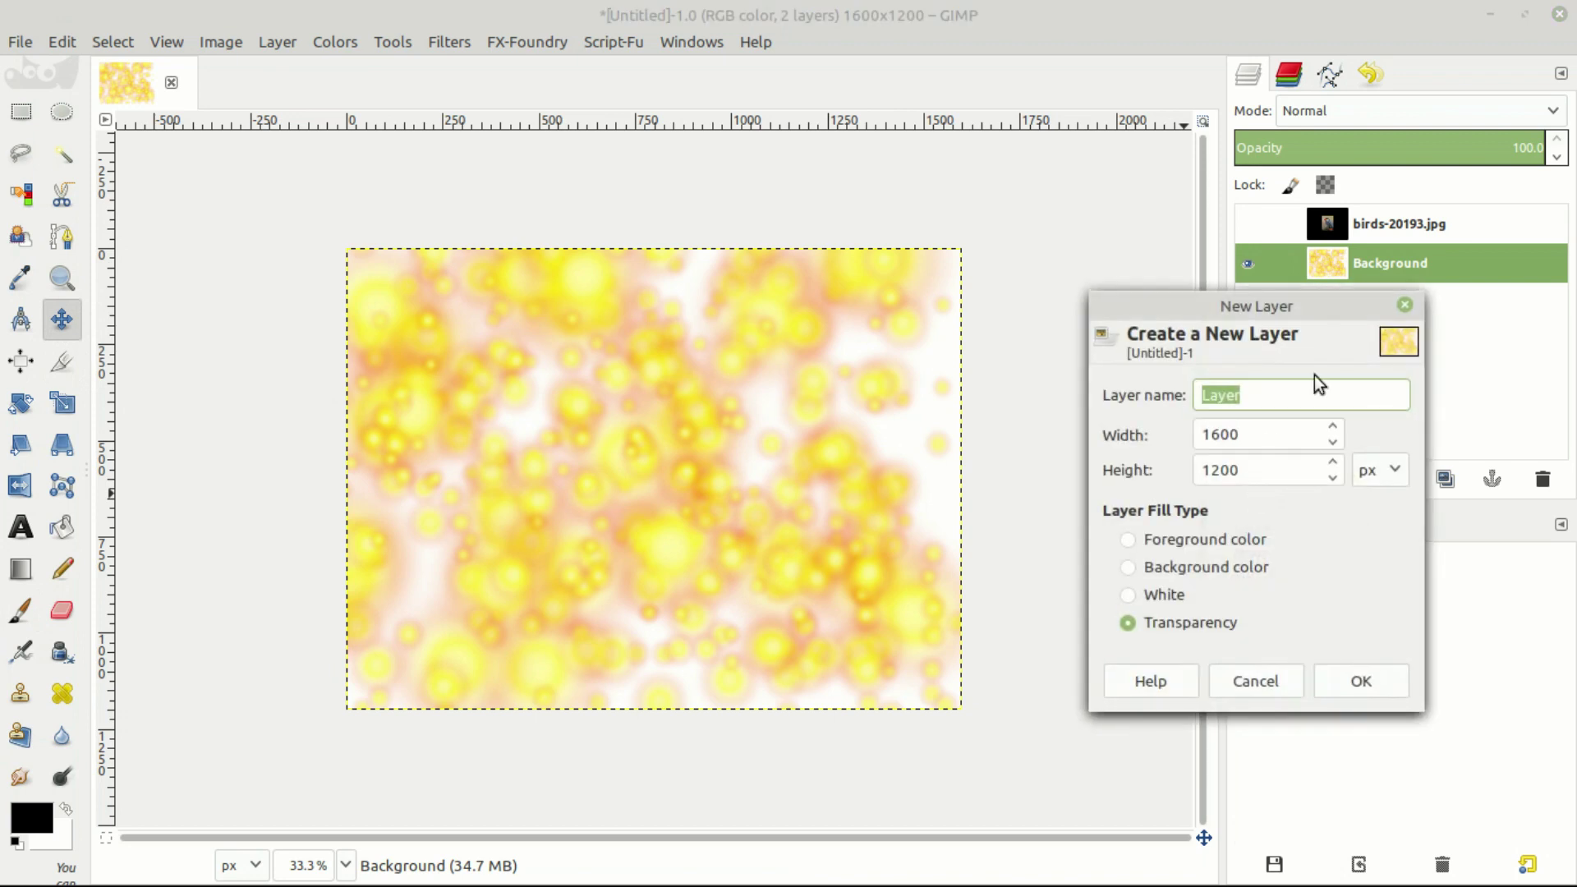
drag(1250, 302, 1174, 169)
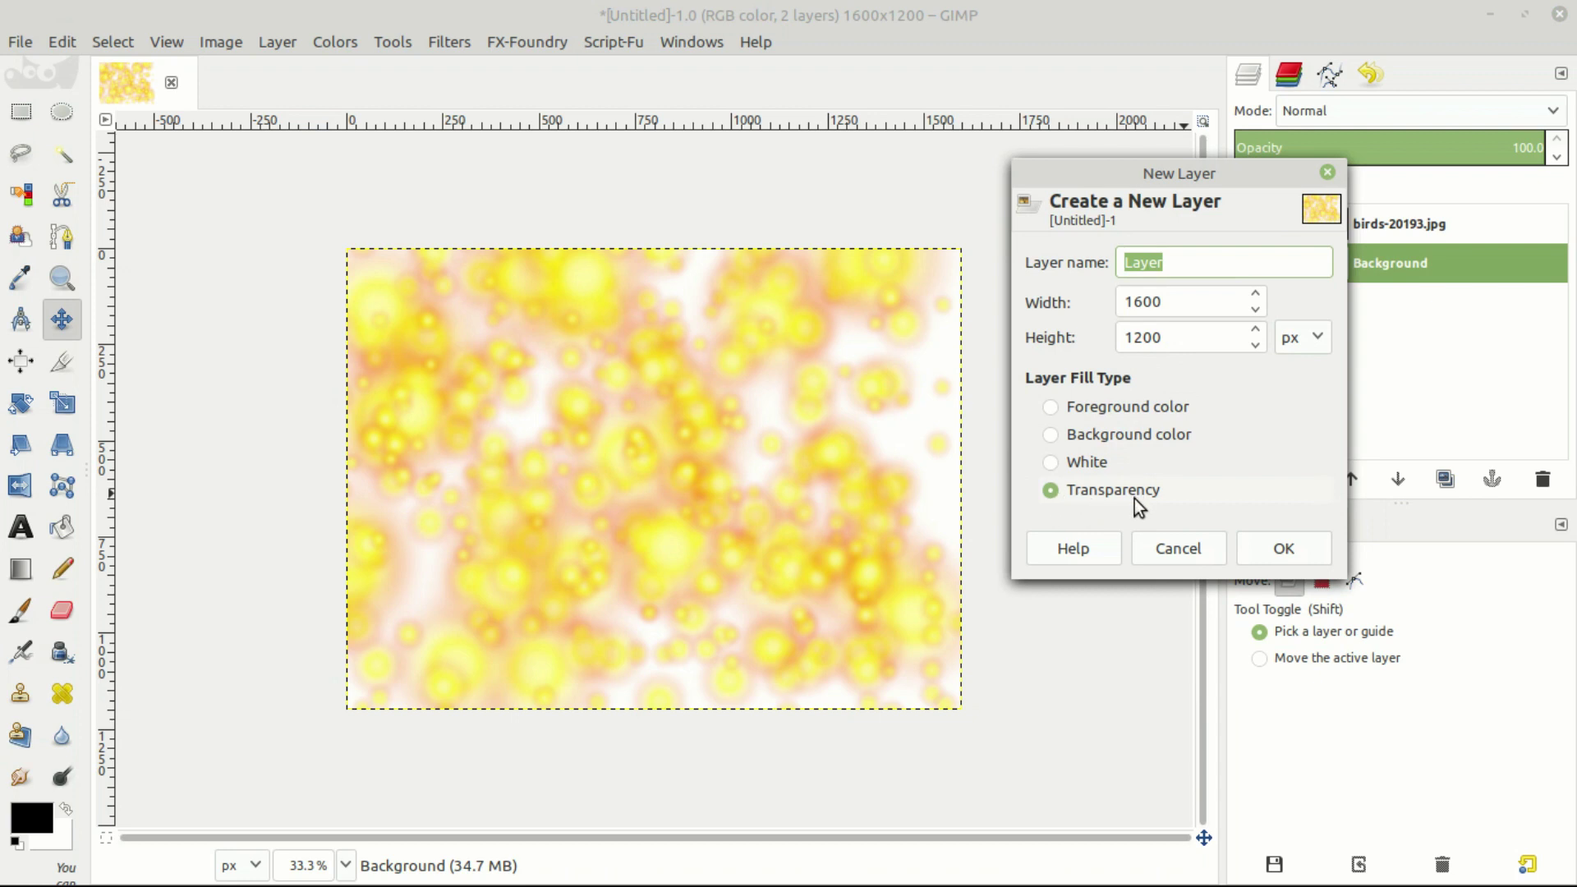
click(1282, 548)
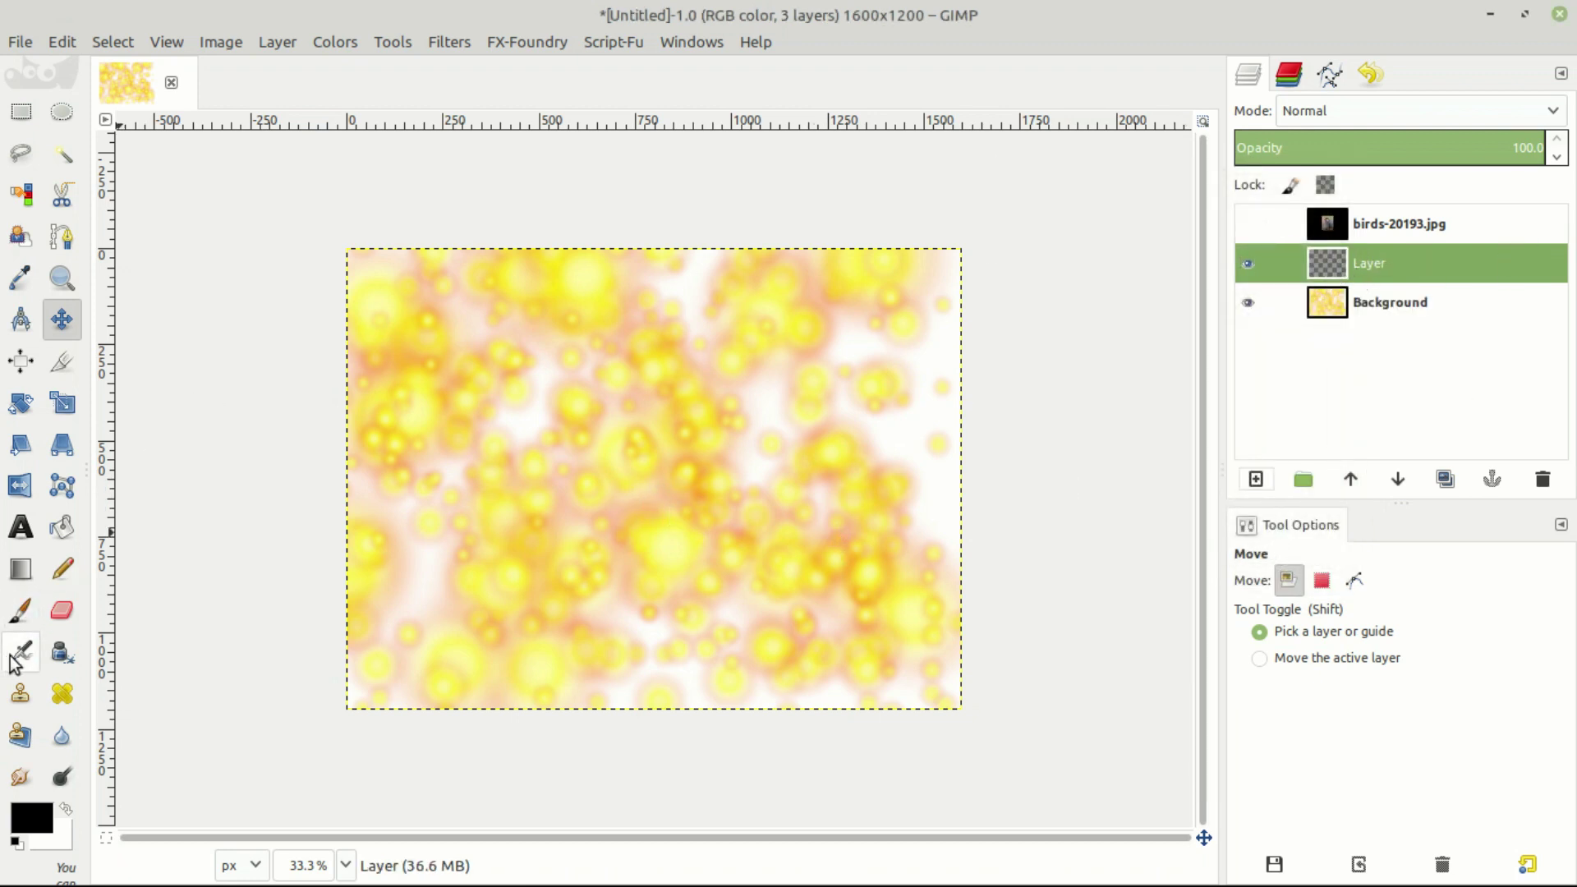
- Paint dark Texture 01 brush strokes over the canvas with the Paintbrush
click(20, 610)
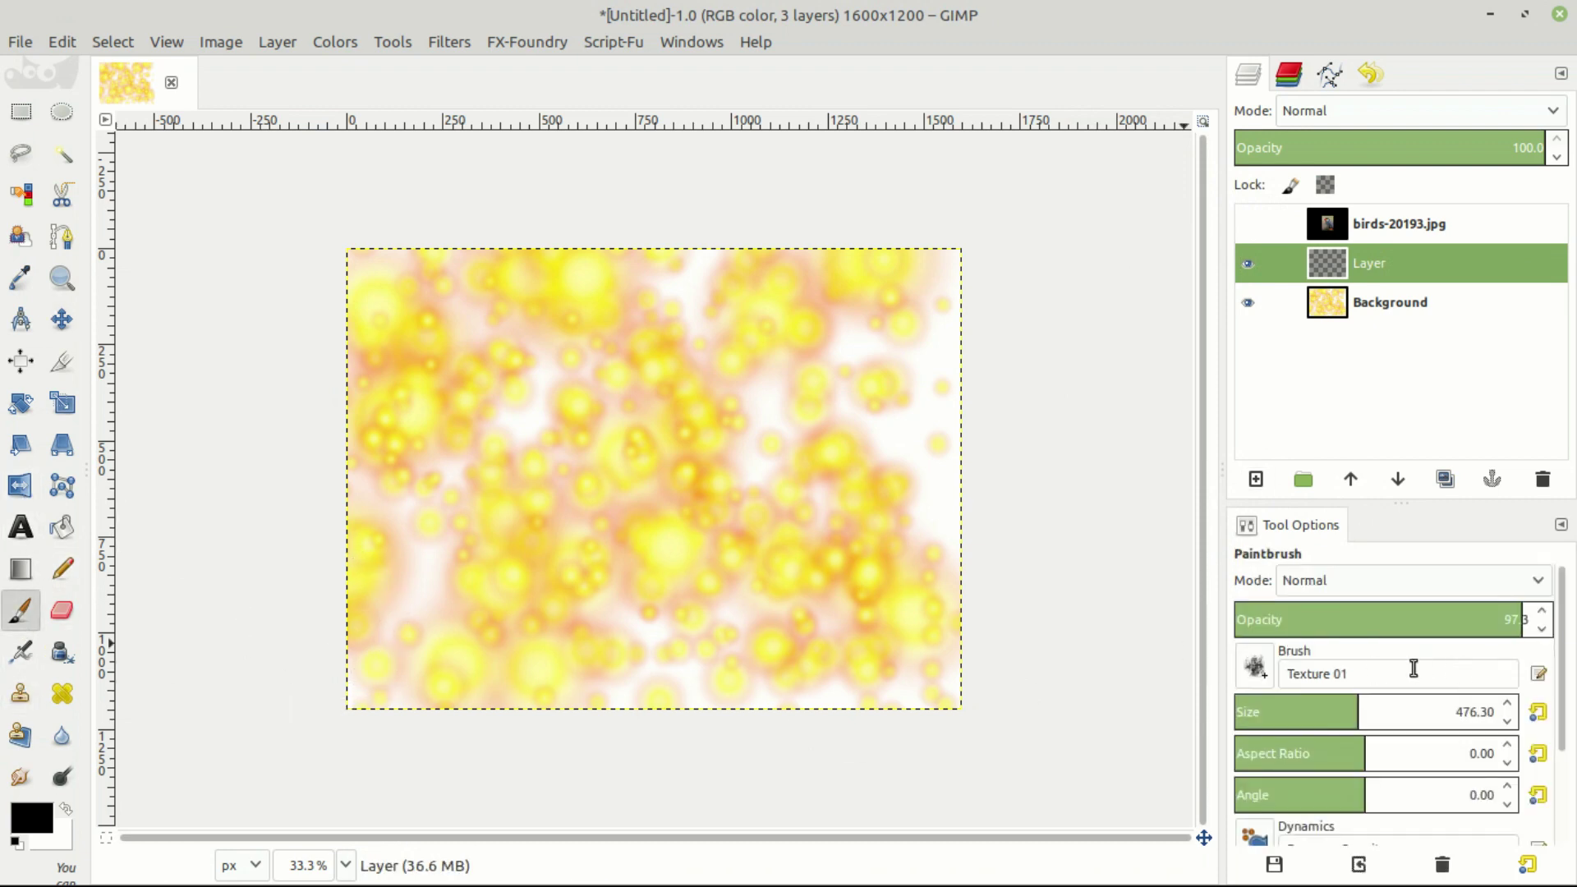
click(1256, 669)
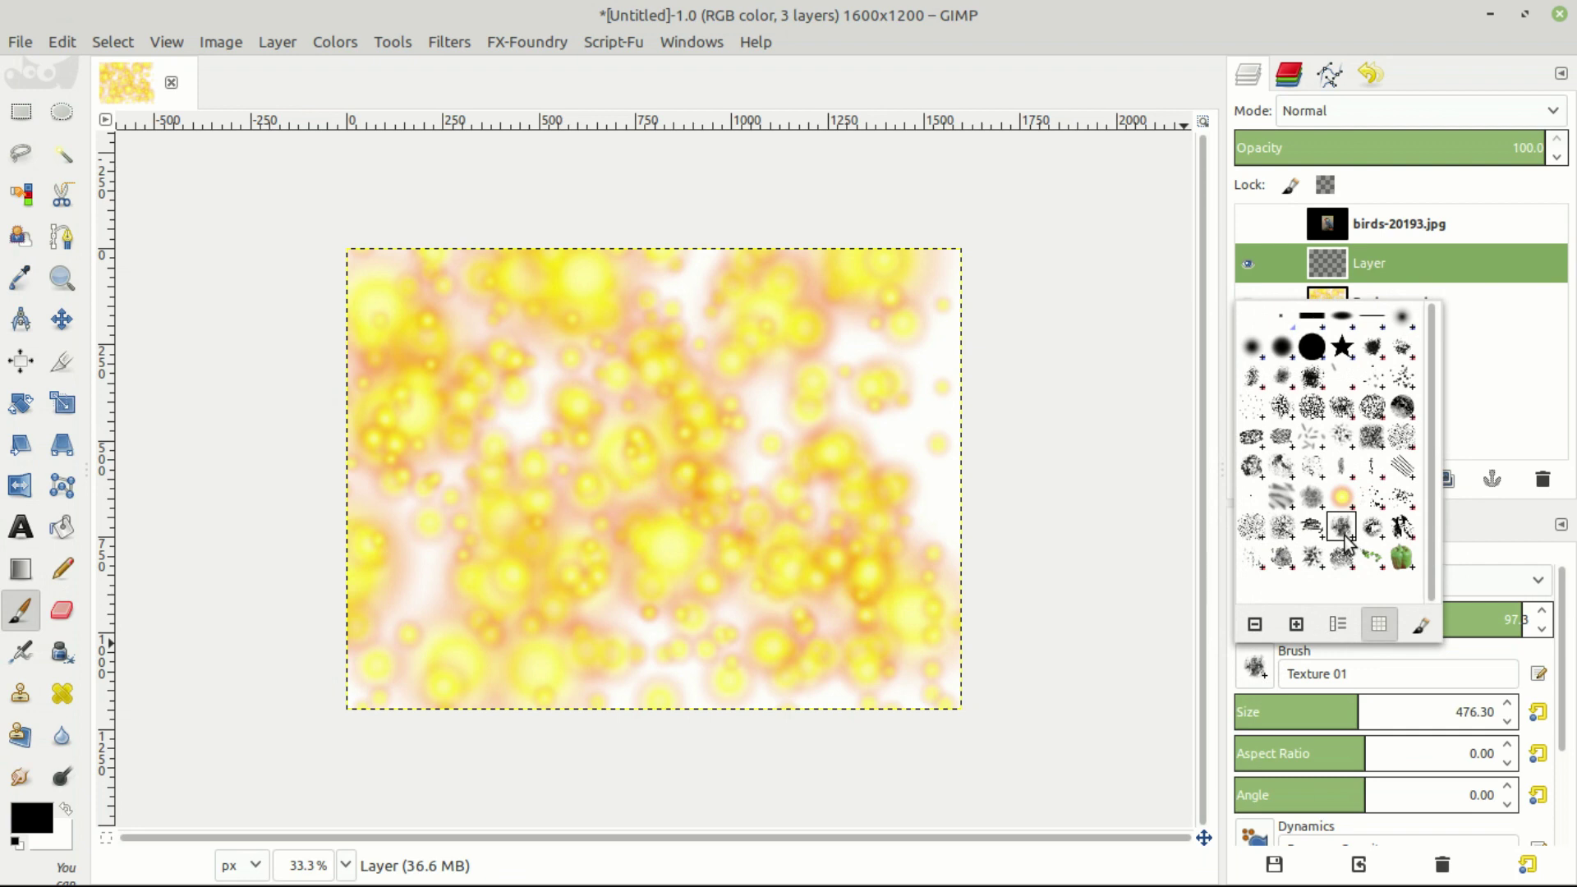
click(340, 333)
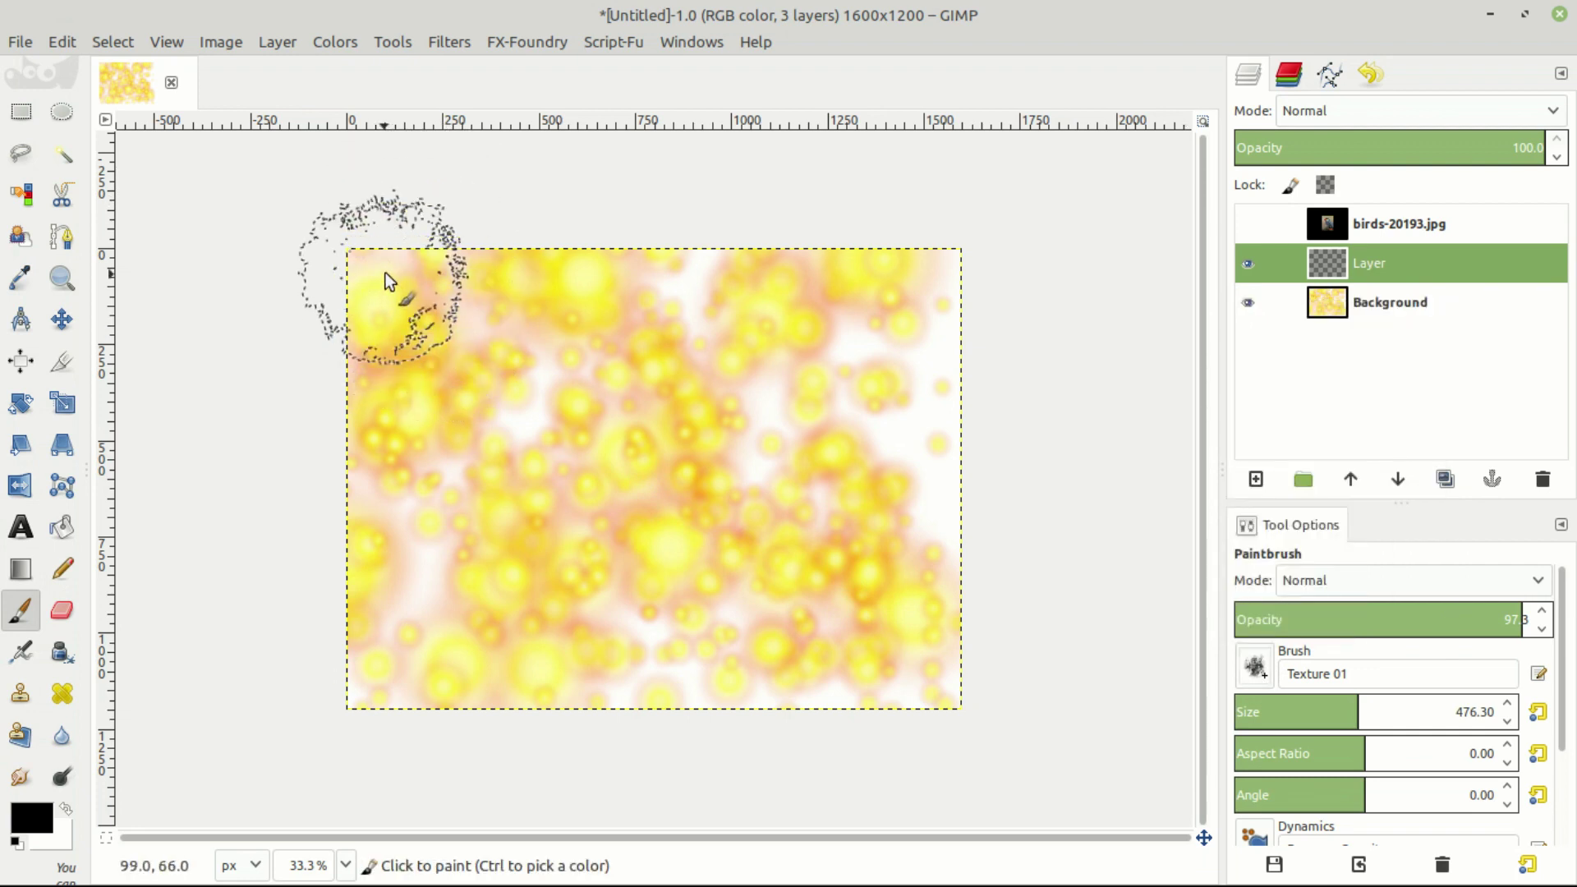
mouse_move(377, 217)
mouse_down()
mouse_move(420, 619)
mouse_move(395, 671)
mouse_move(485, 640)
mouse_move(899, 646)
mouse_move(921, 633)
mouse_move(918, 317)
mouse_move(894, 288)
mouse_move(484, 280)
mouse_move(504, 327)
mouse_move(688, 311)
mouse_move(801, 337)
mouse_move(839, 408)
mouse_move(819, 555)
mouse_move(617, 583)
mouse_move(528, 556)
mouse_move(528, 432)
mouse_move(659, 393)
mouse_move(739, 470)
mouse_move(760, 433)
mouse_move(592, 489)
mouse_move(427, 373)
mouse_up()
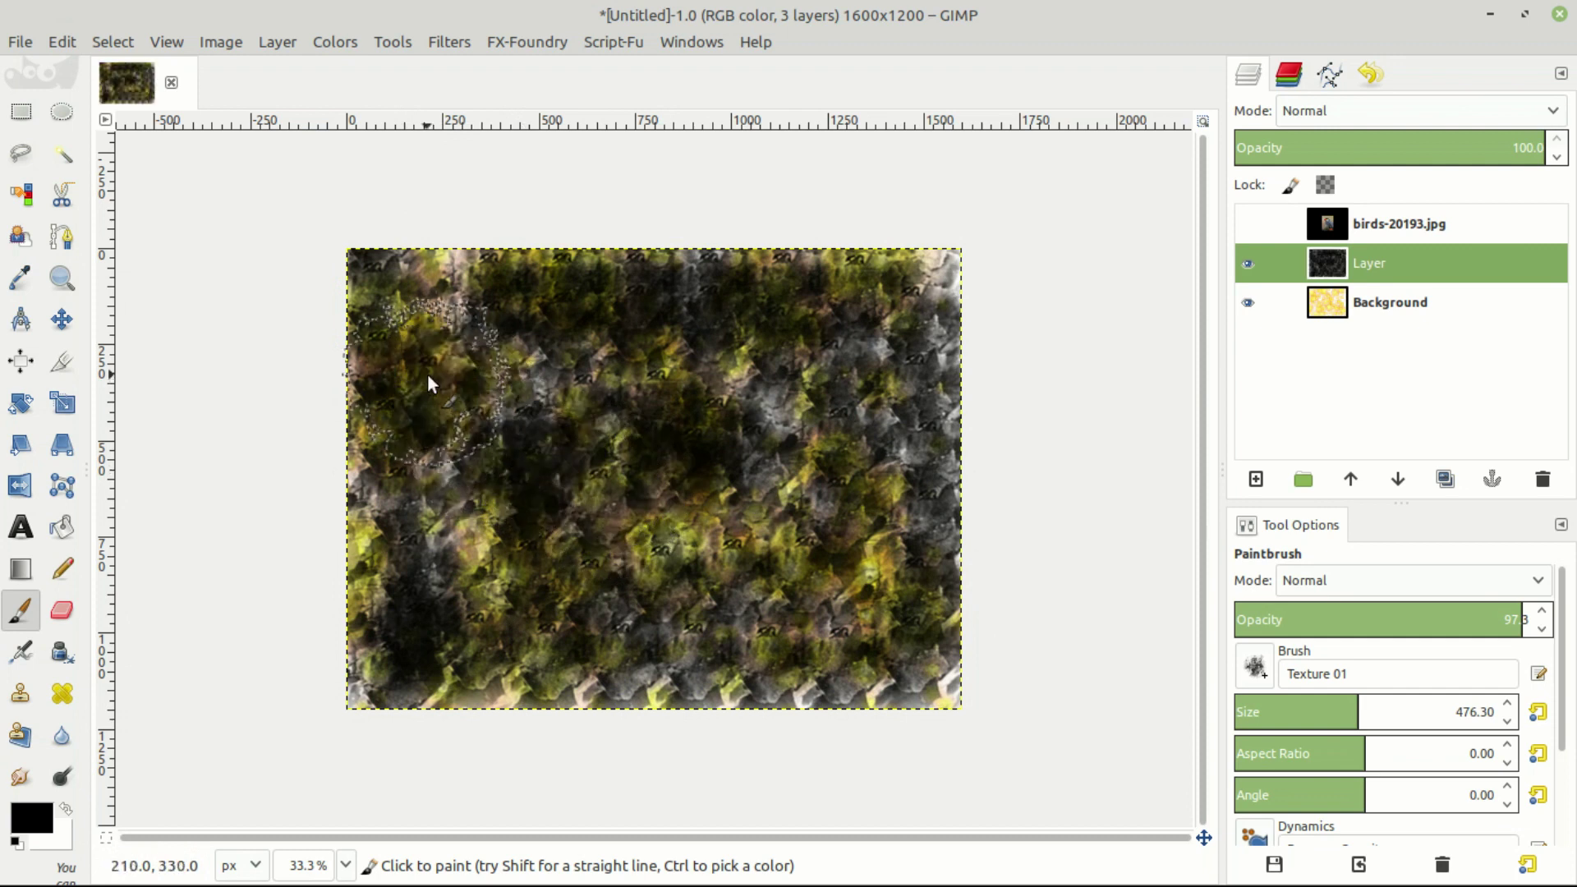
- Try Dissolve, Lighten only, Overlay, Soft light and Hard light modes on the texture layer
click(55, 329)
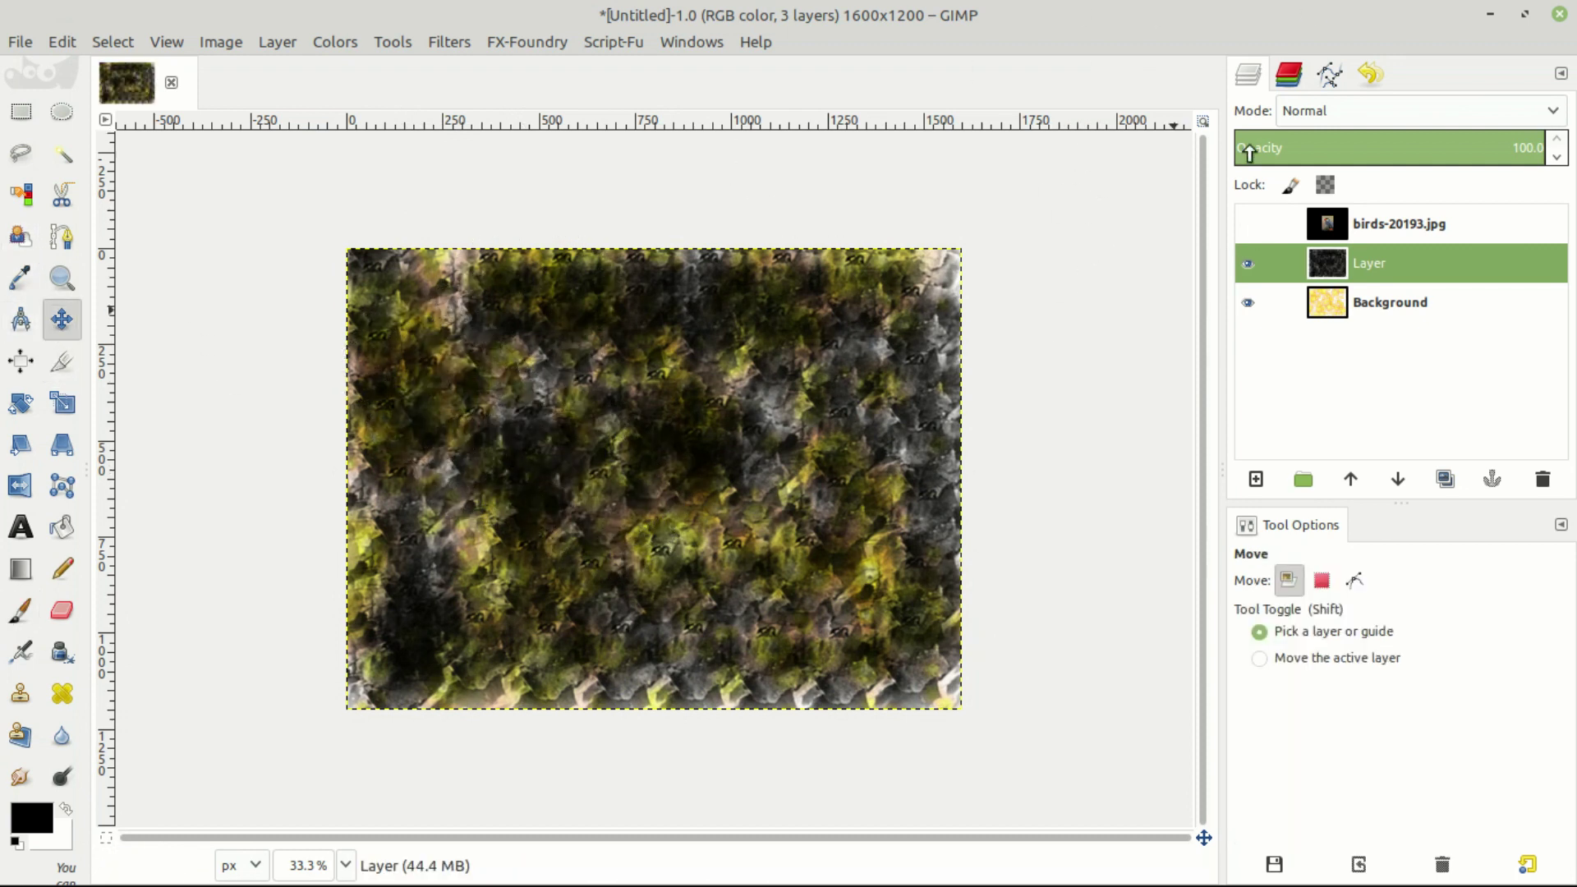
click(1299, 113)
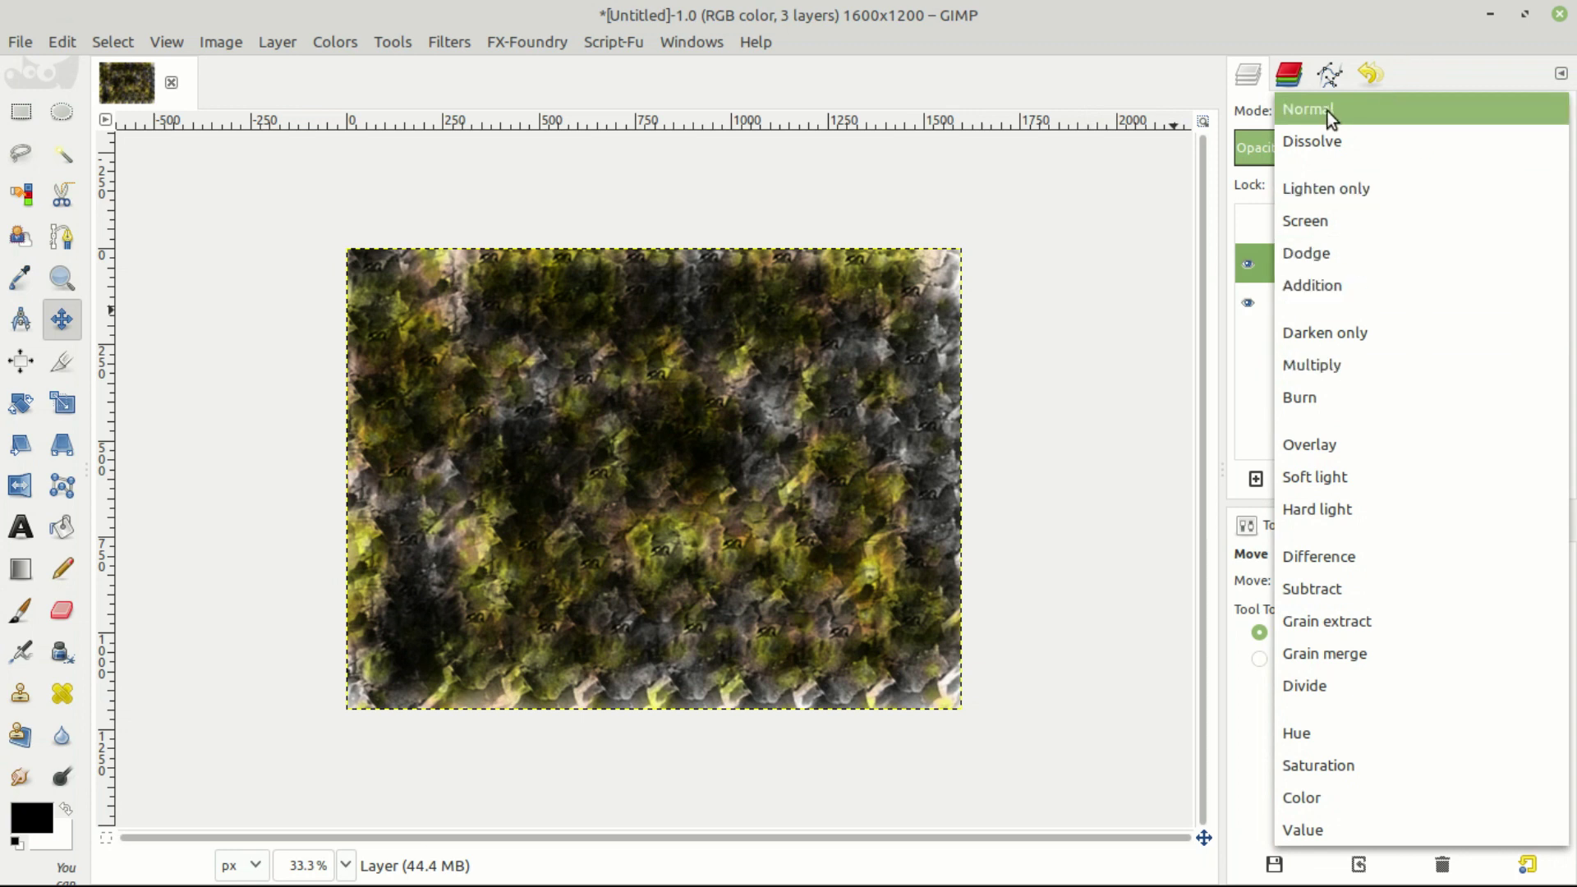
click(1332, 146)
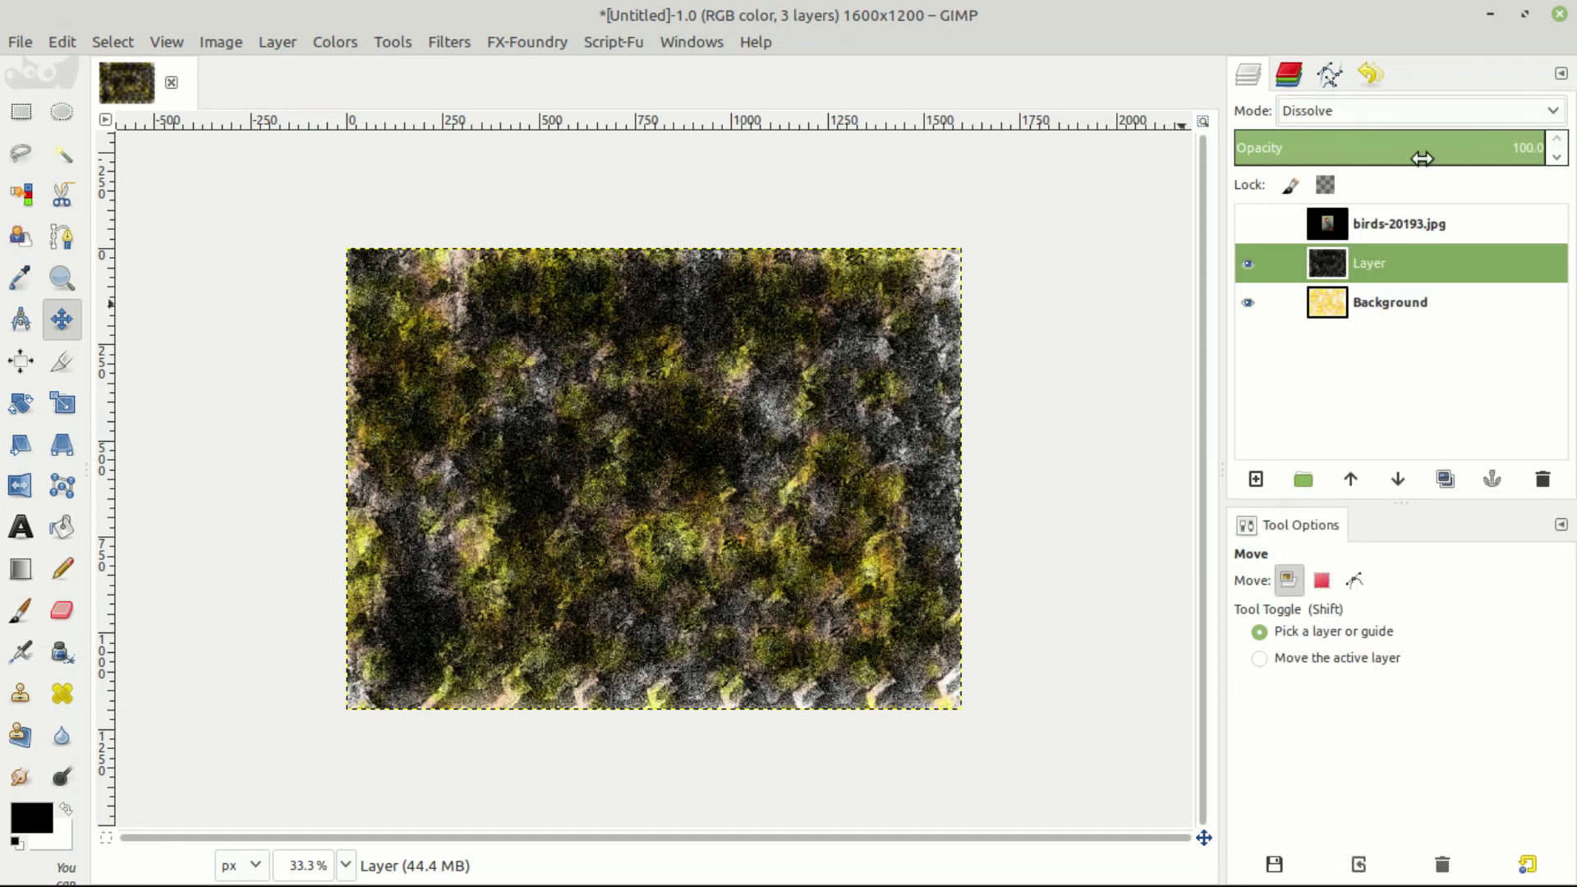
click(1414, 106)
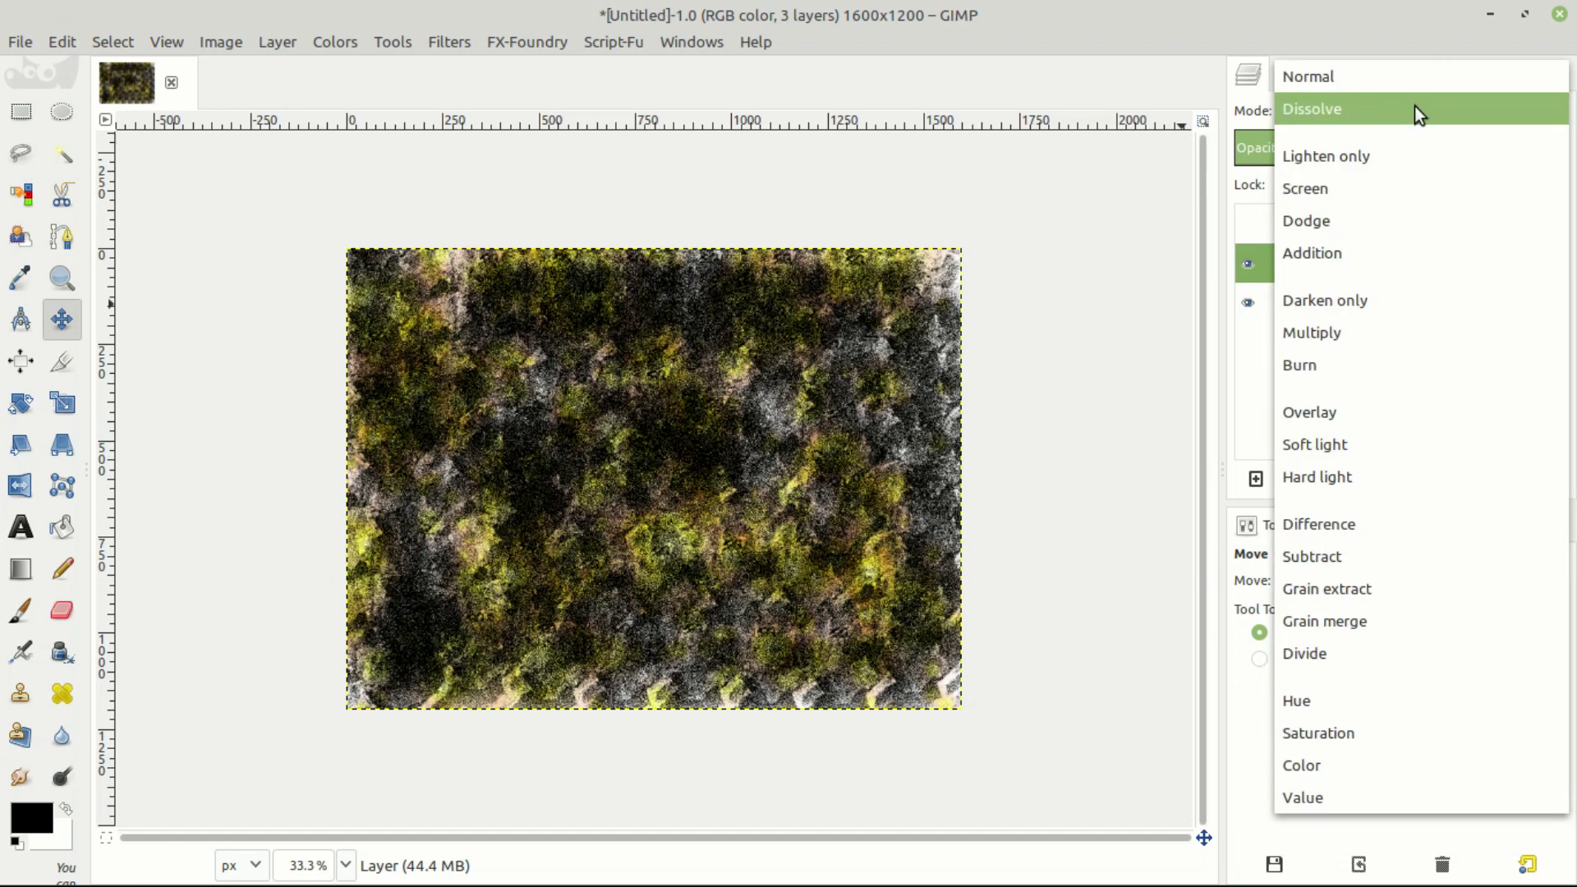
click(1378, 155)
click(1353, 111)
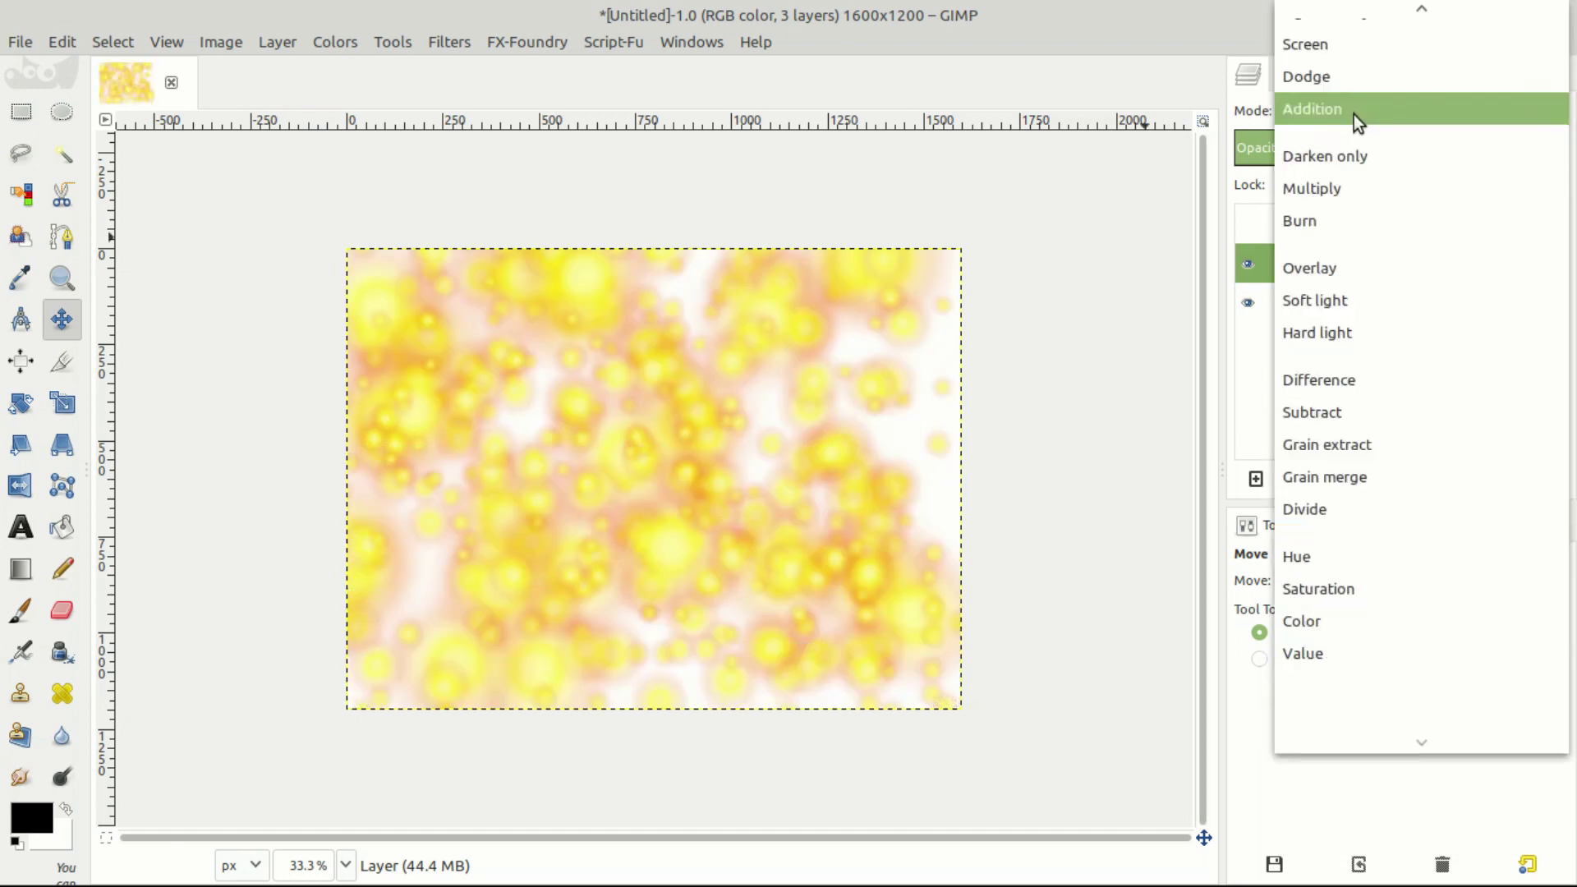
click(1343, 279)
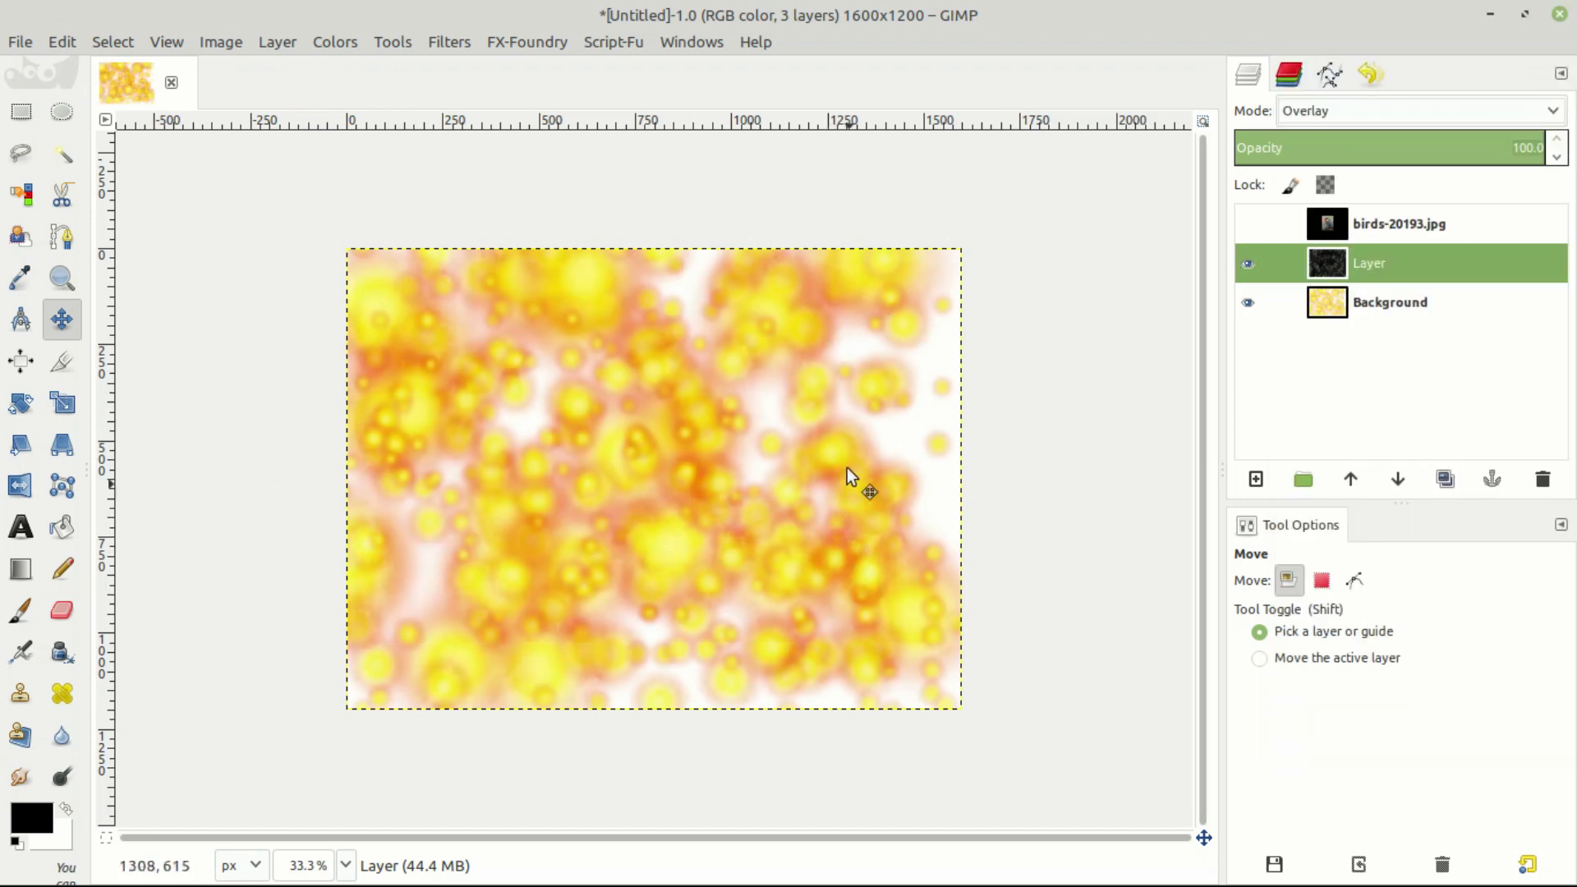
click(1413, 111)
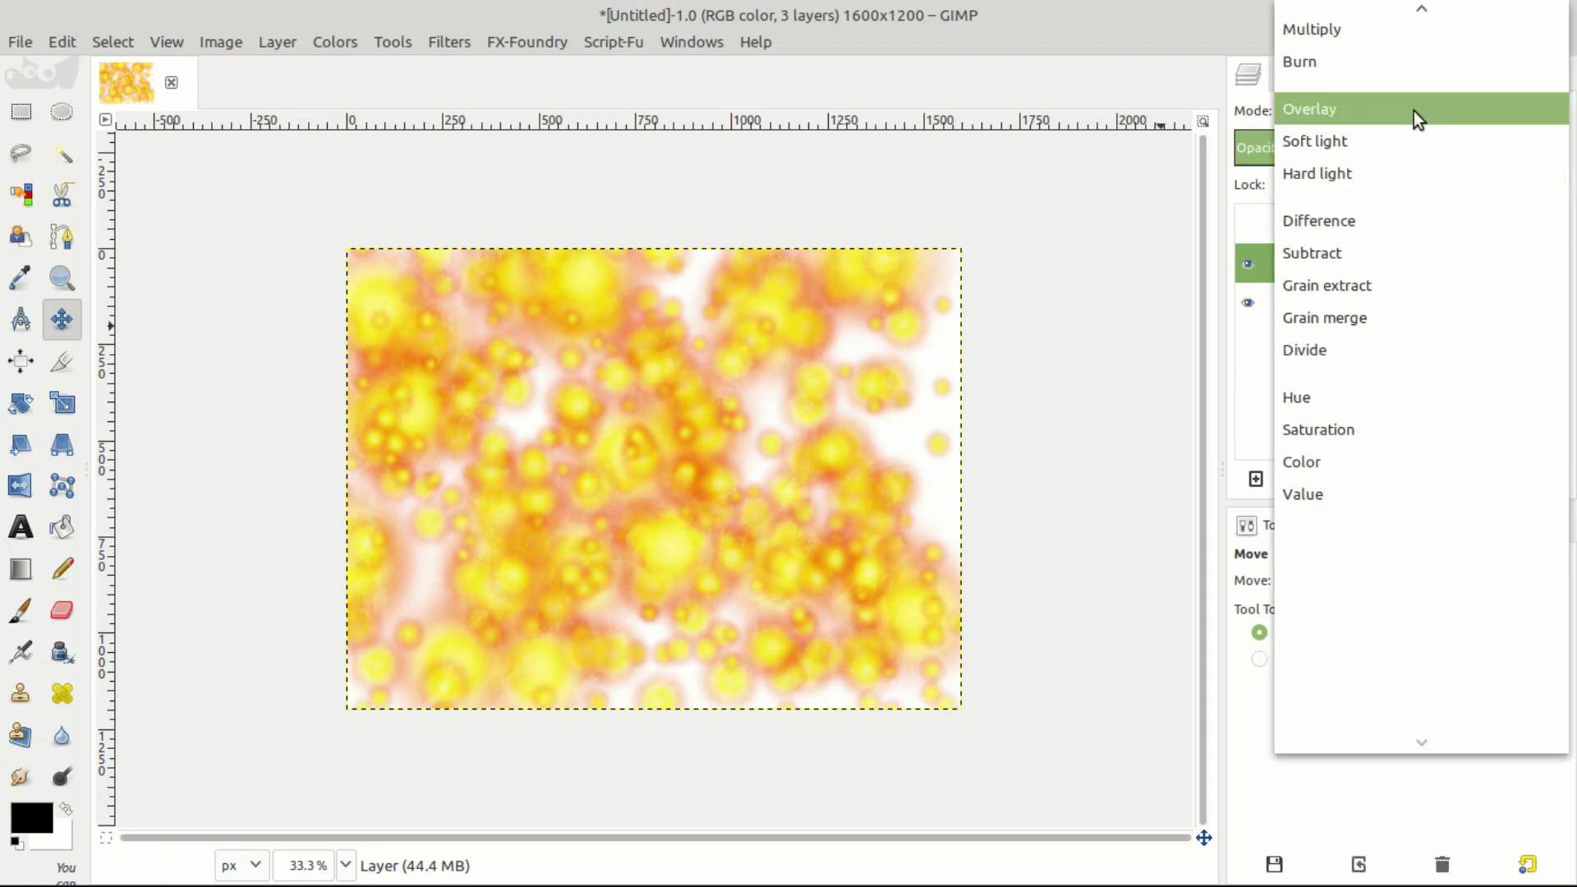
click(1371, 141)
click(1362, 115)
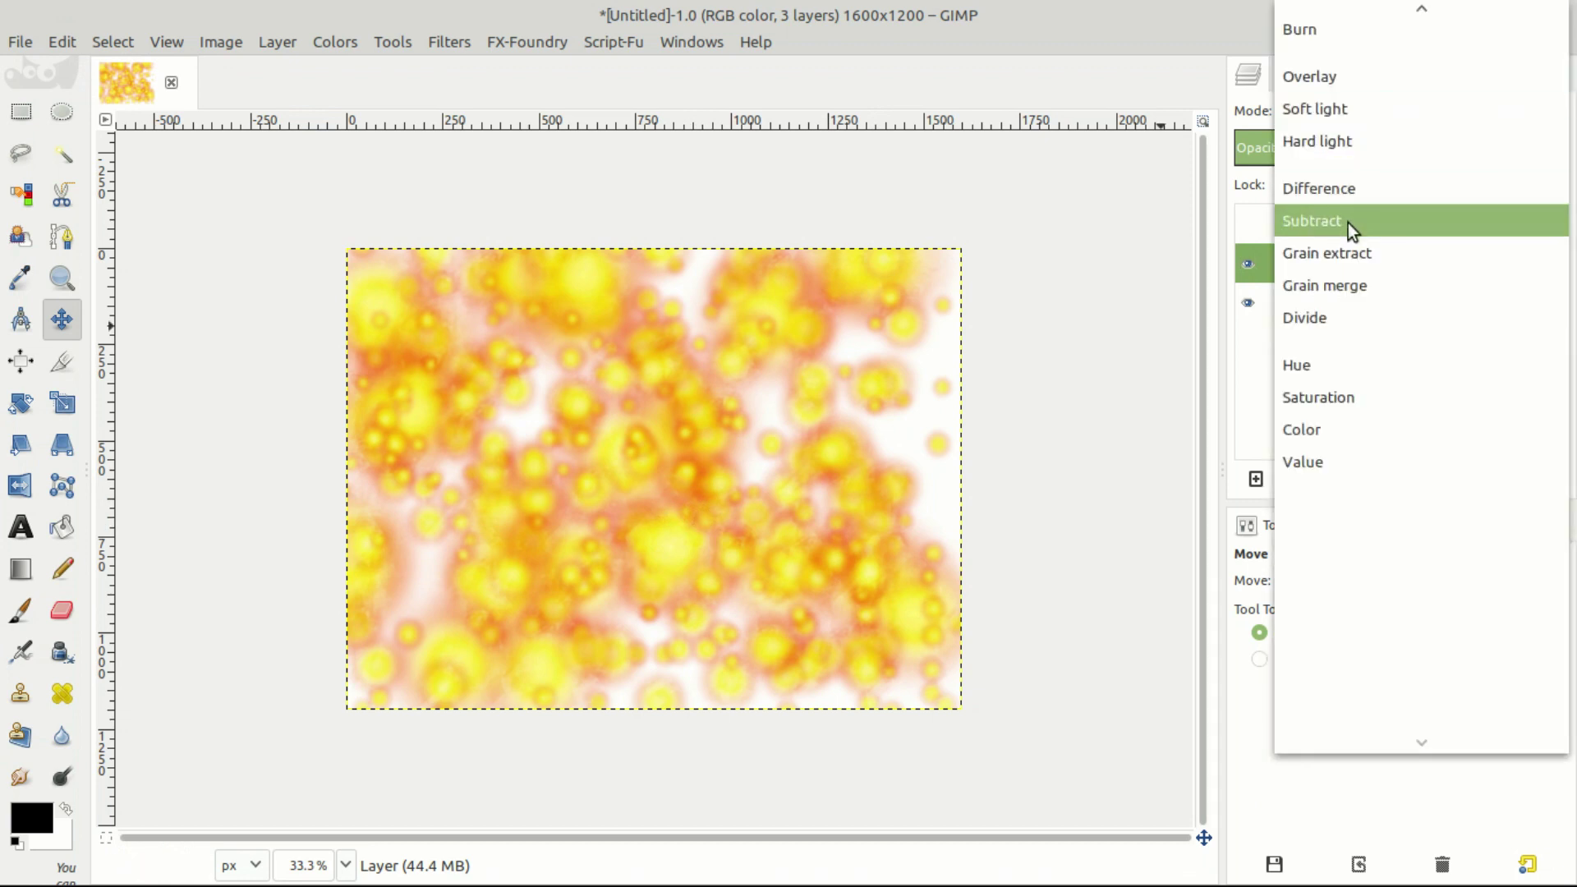
click(1344, 148)
- Try Hue, then set the texture layer to Multiply at about 5.9 opacity
click(1353, 115)
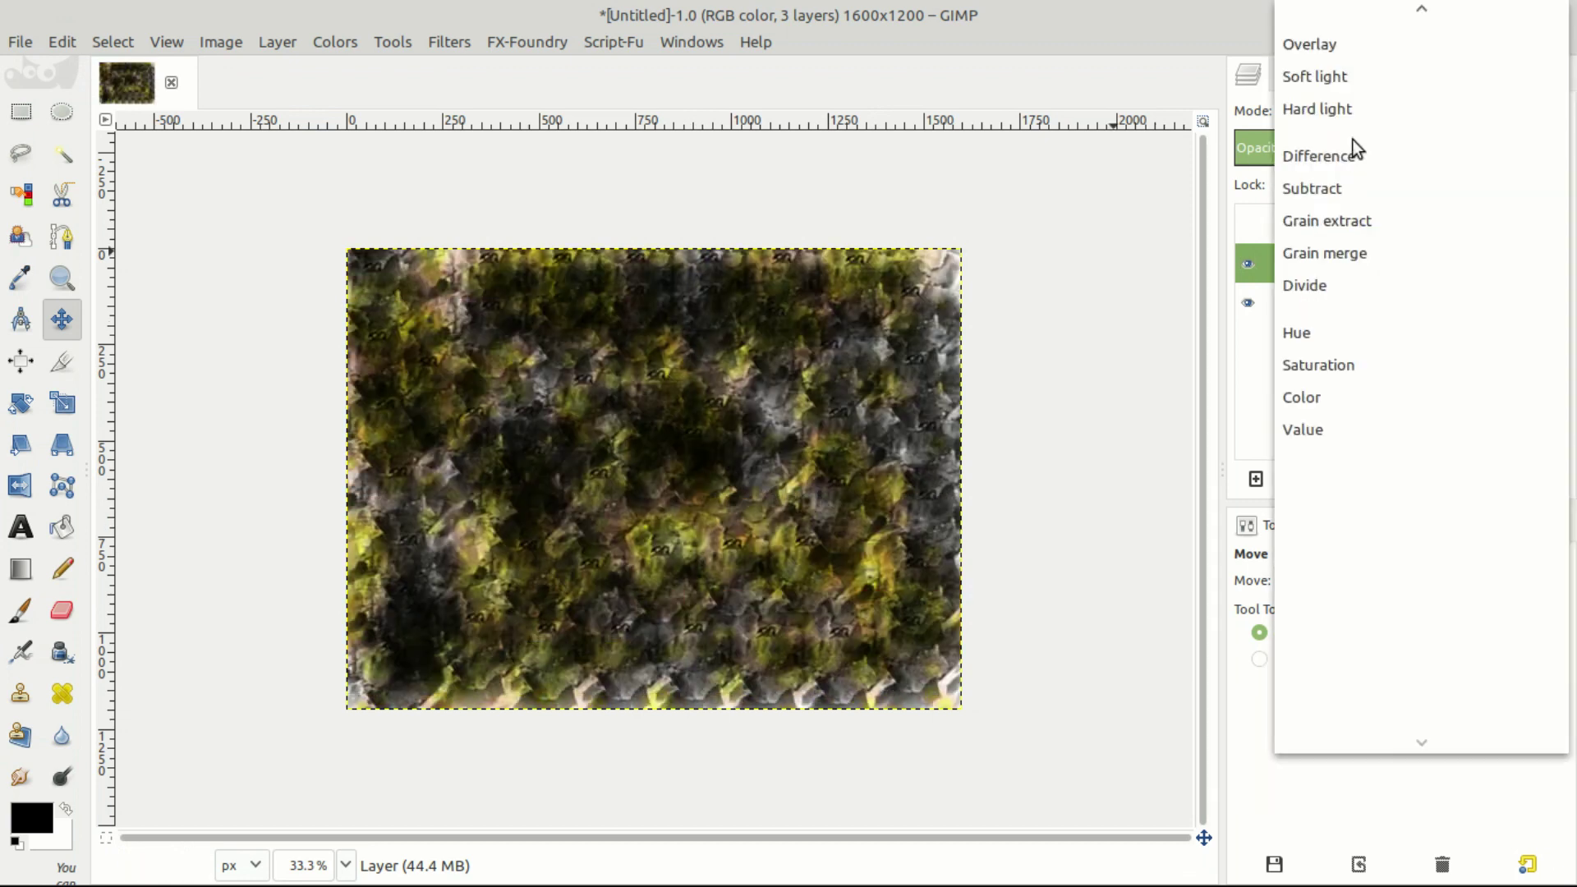
scroll(1355, 164, down, 1)
scroll(1388, 144, down, 1)
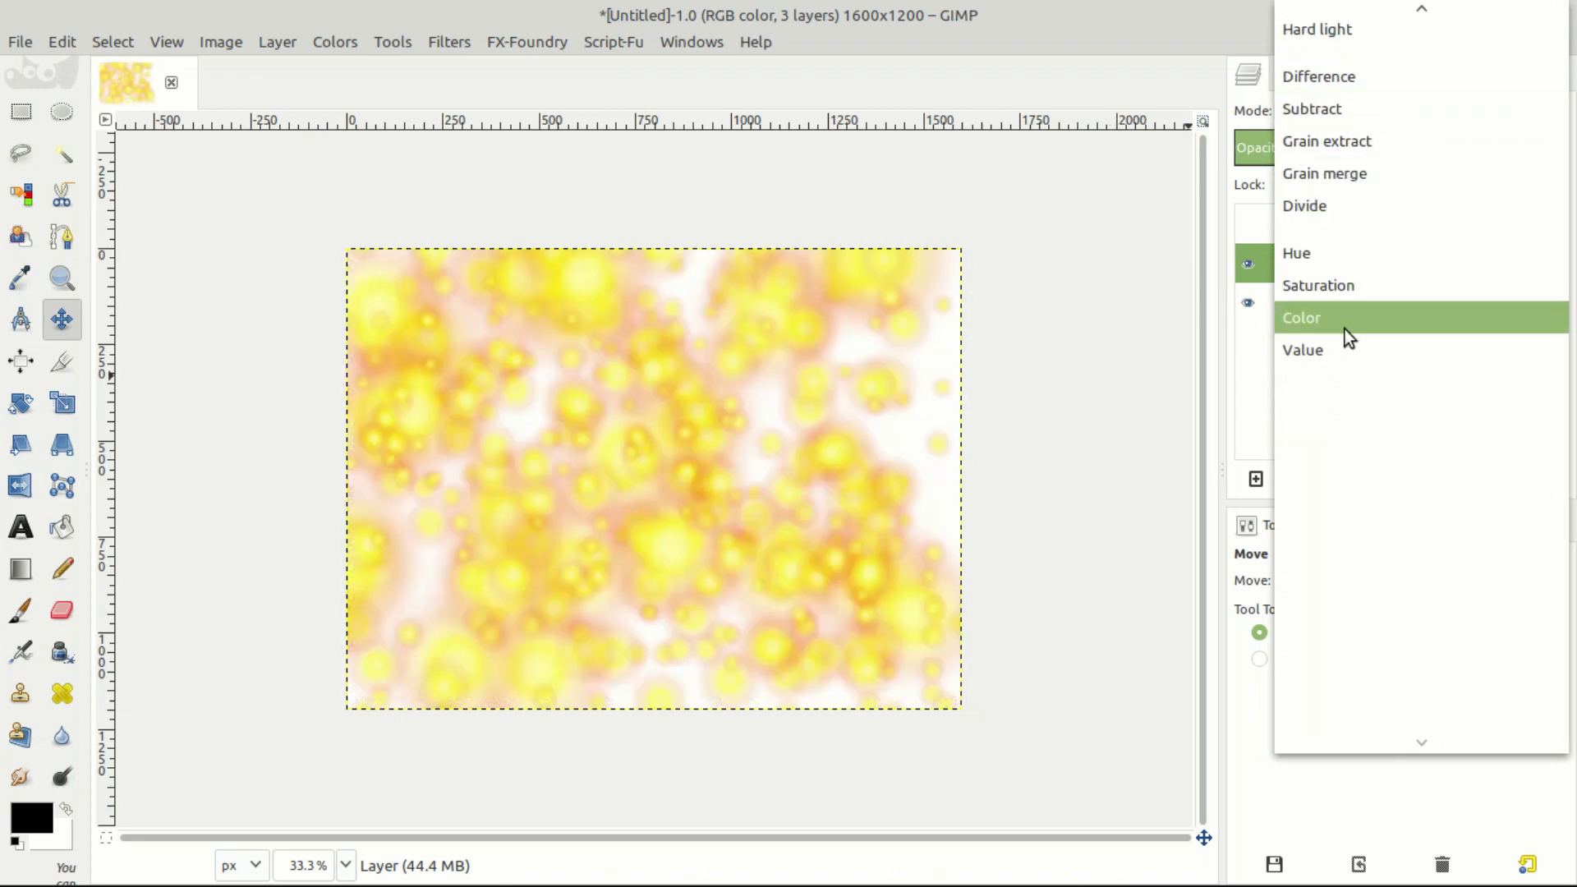
click(1343, 257)
click(1353, 110)
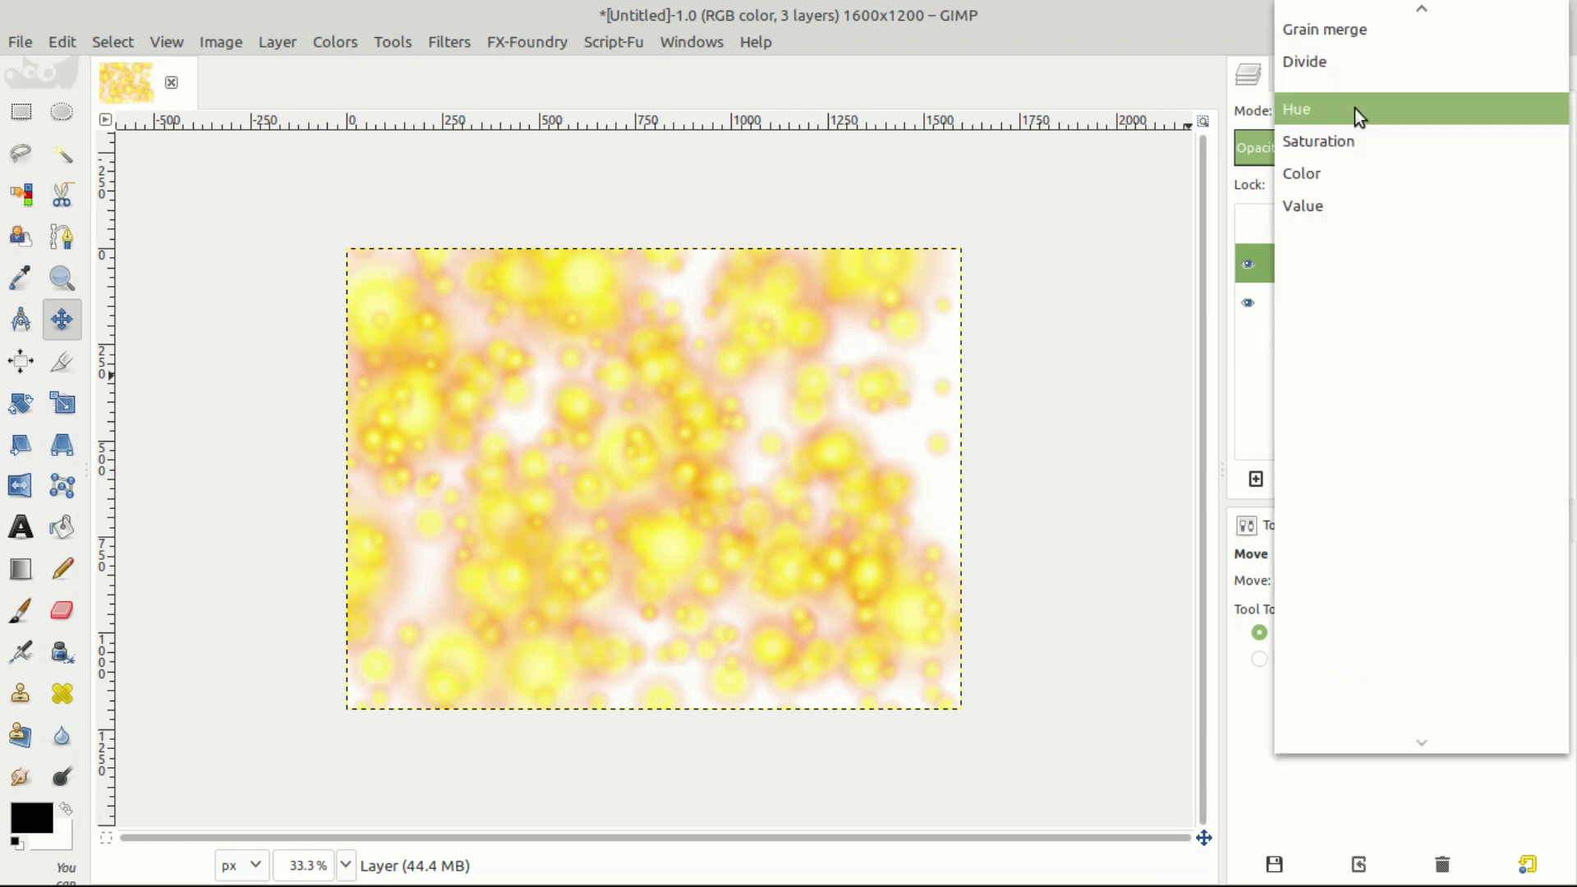
scroll(1346, 217, up, 4)
scroll(1345, 217, up, 4)
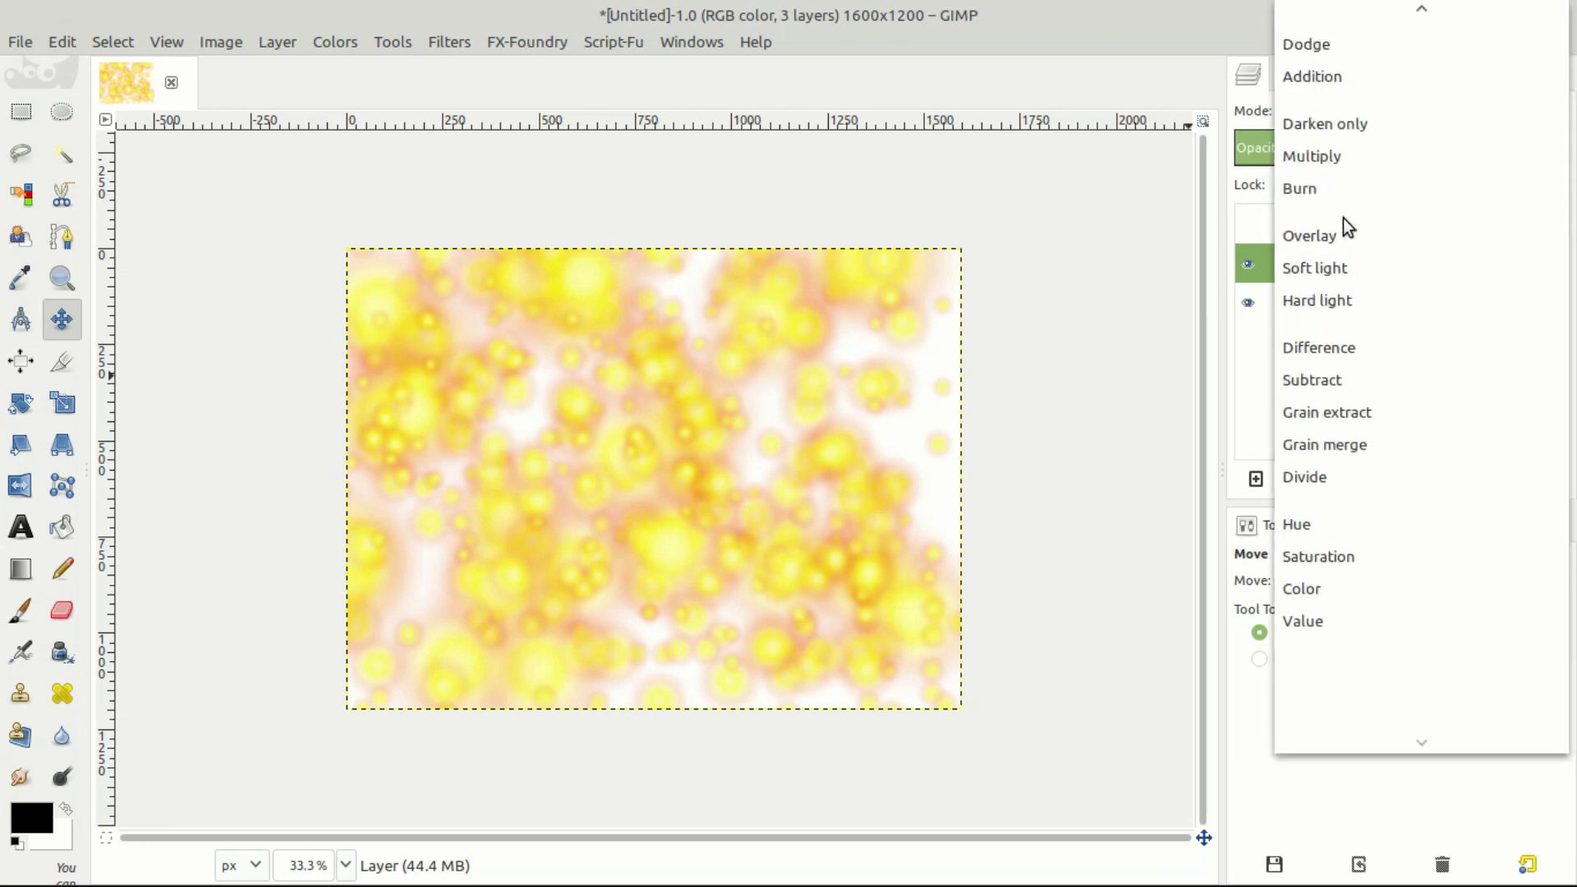
click(1333, 161)
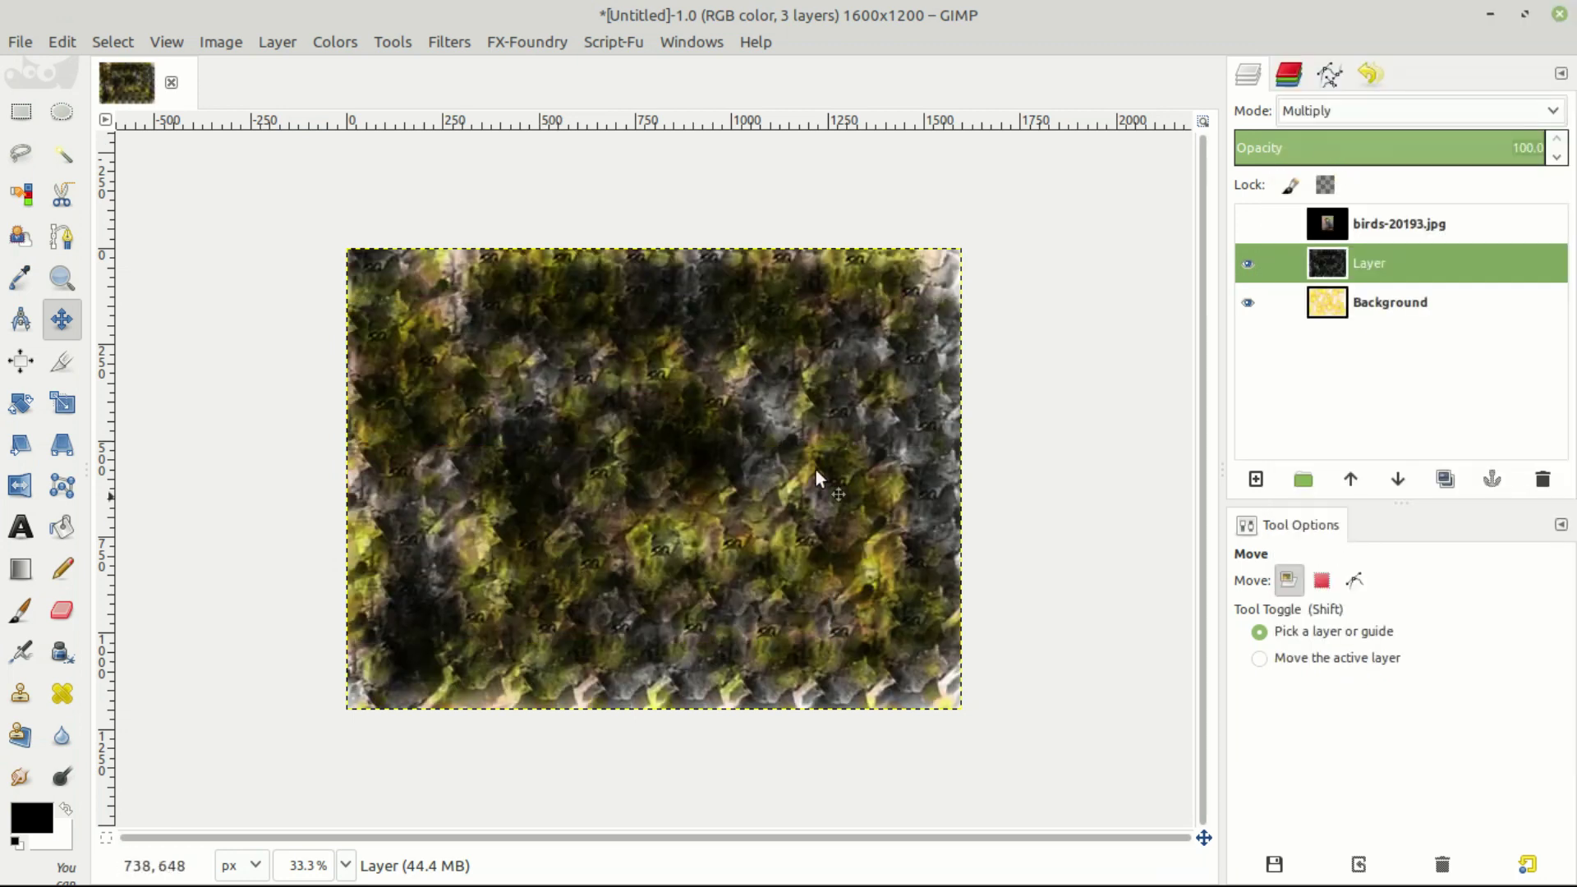
drag(1454, 155, 1276, 168)
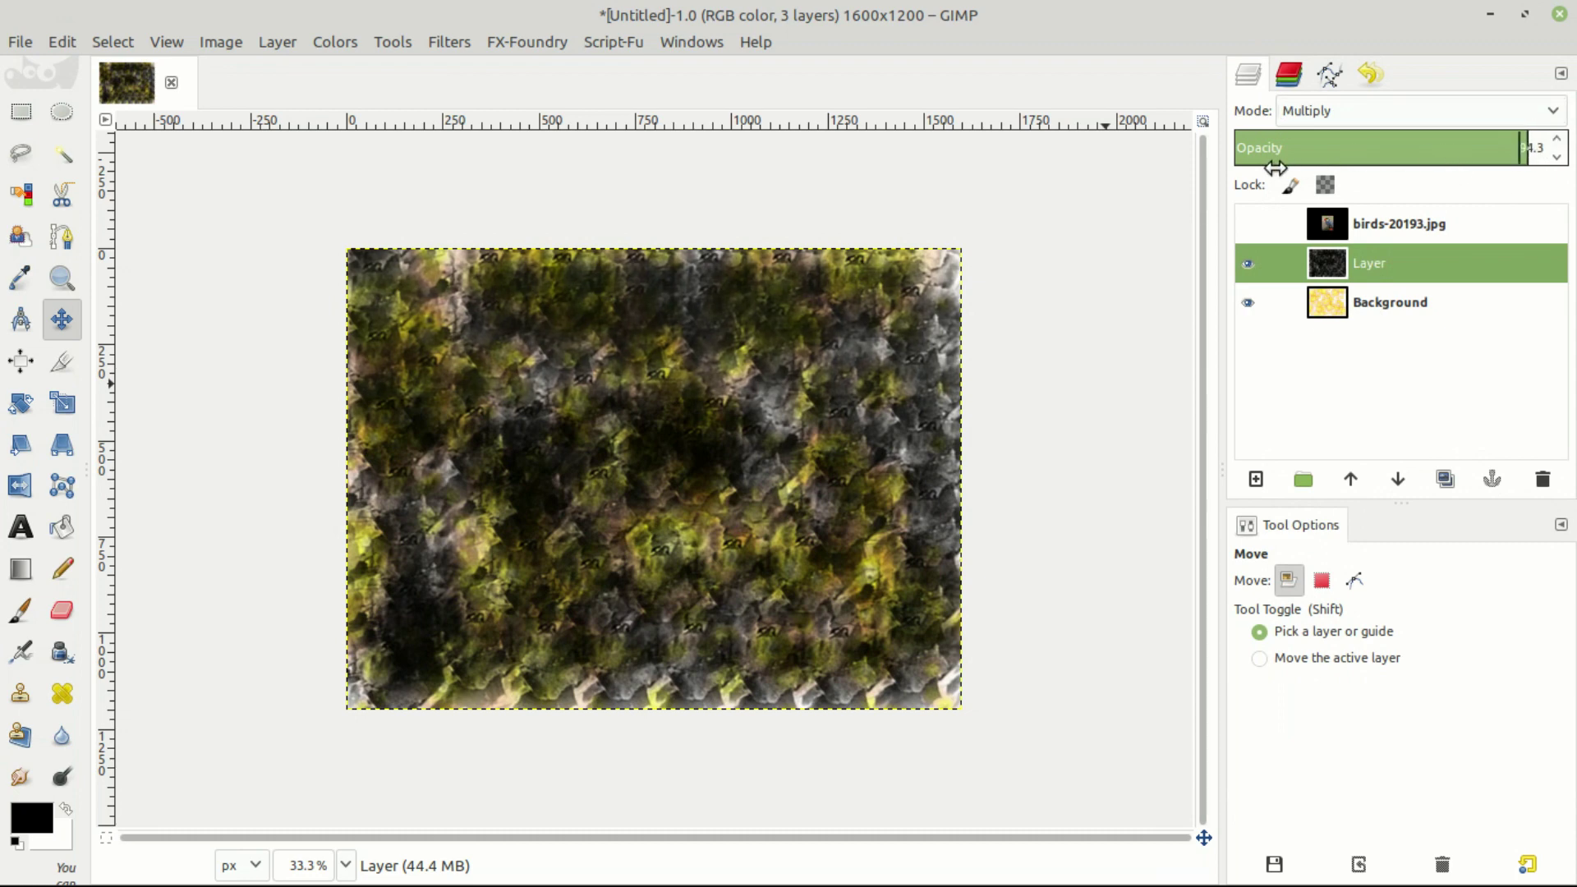
drag(1470, 152, 1244, 149)
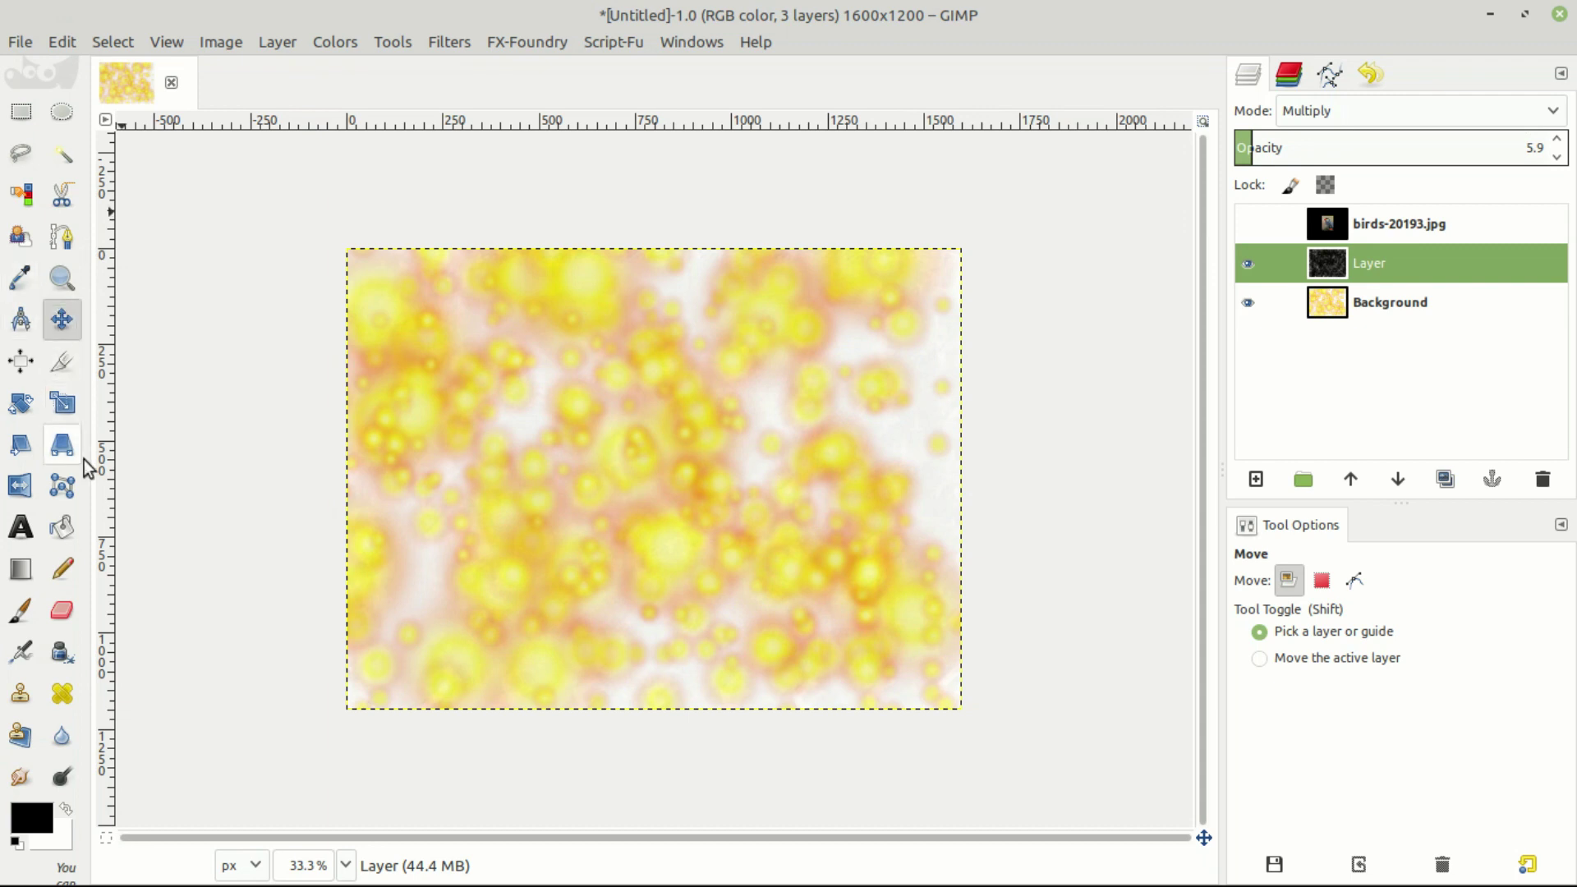
- Show the bird photo layer, shift it left, and try a first enlargement, then cancel it
click(1248, 225)
drag(627, 453, 502, 411)
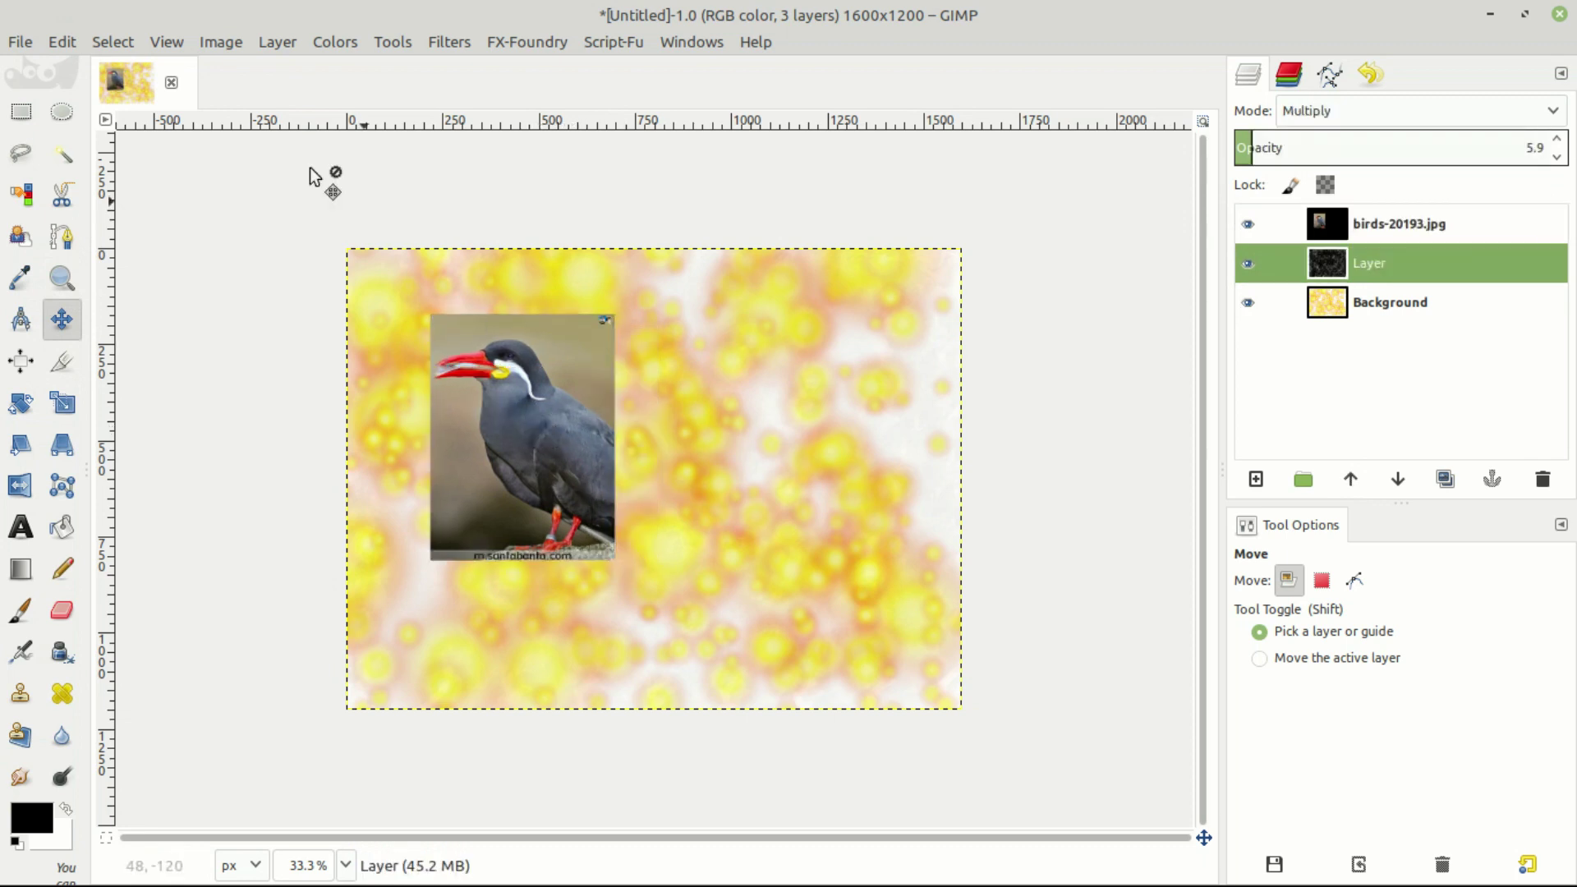
click(62, 405)
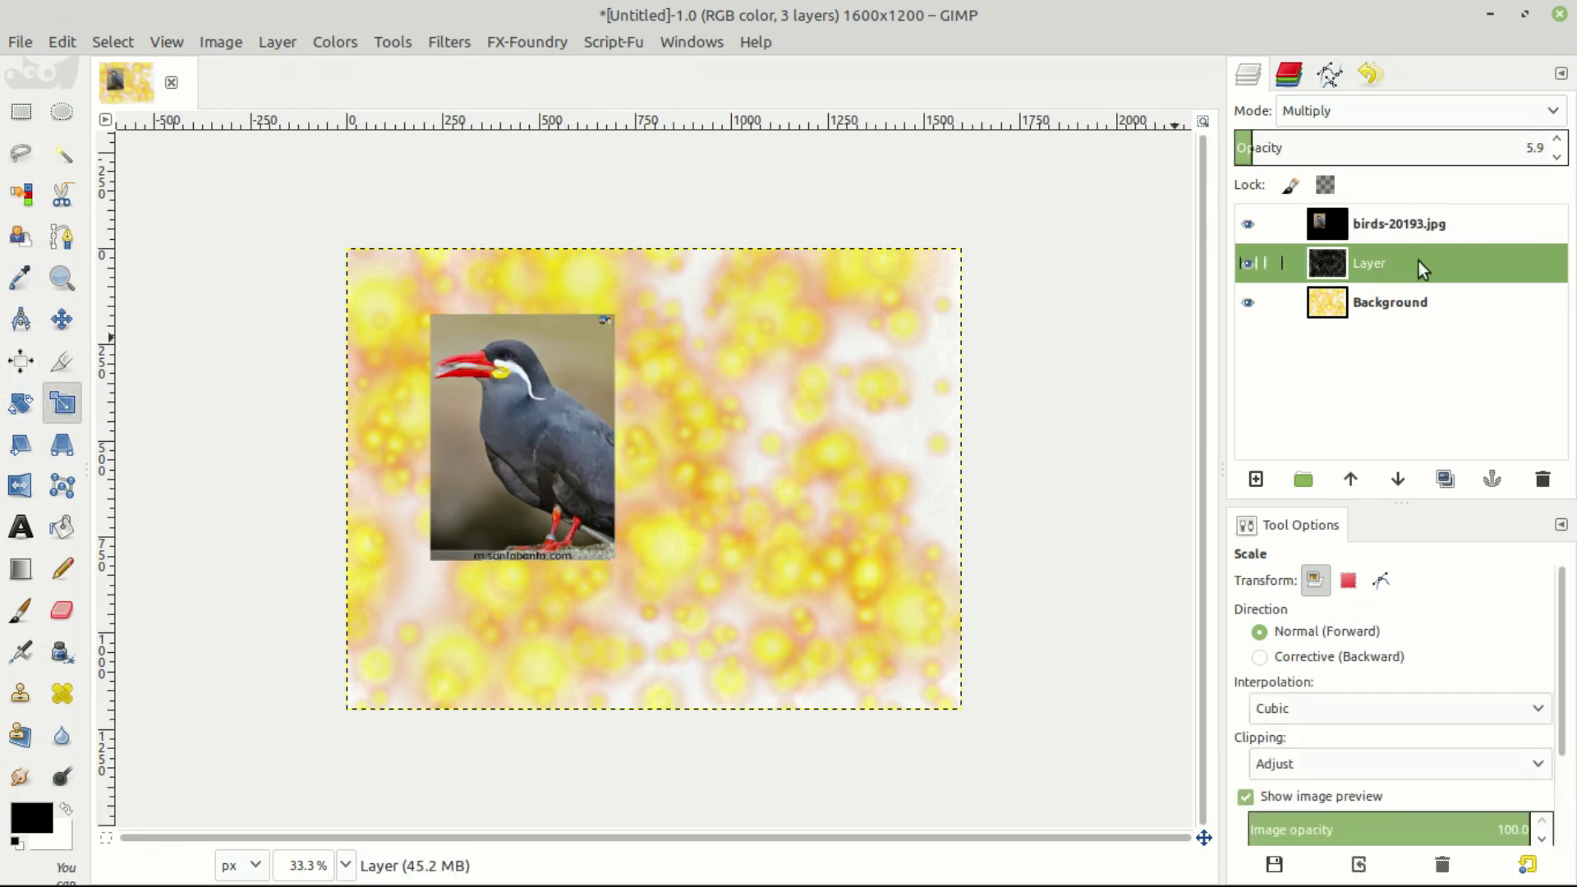
click(1385, 220)
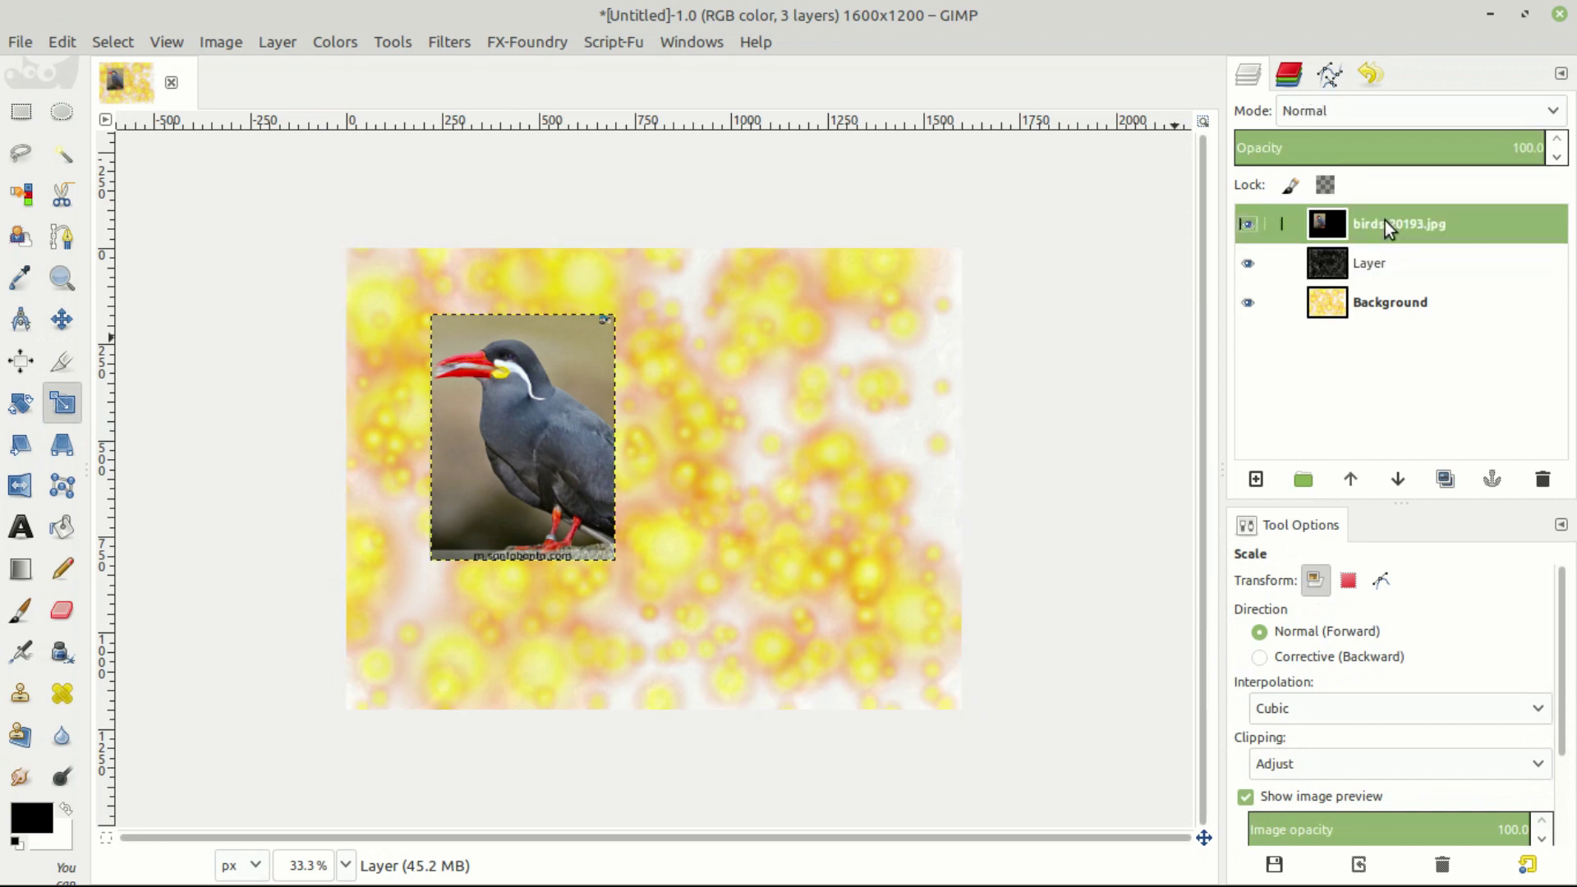
click(485, 417)
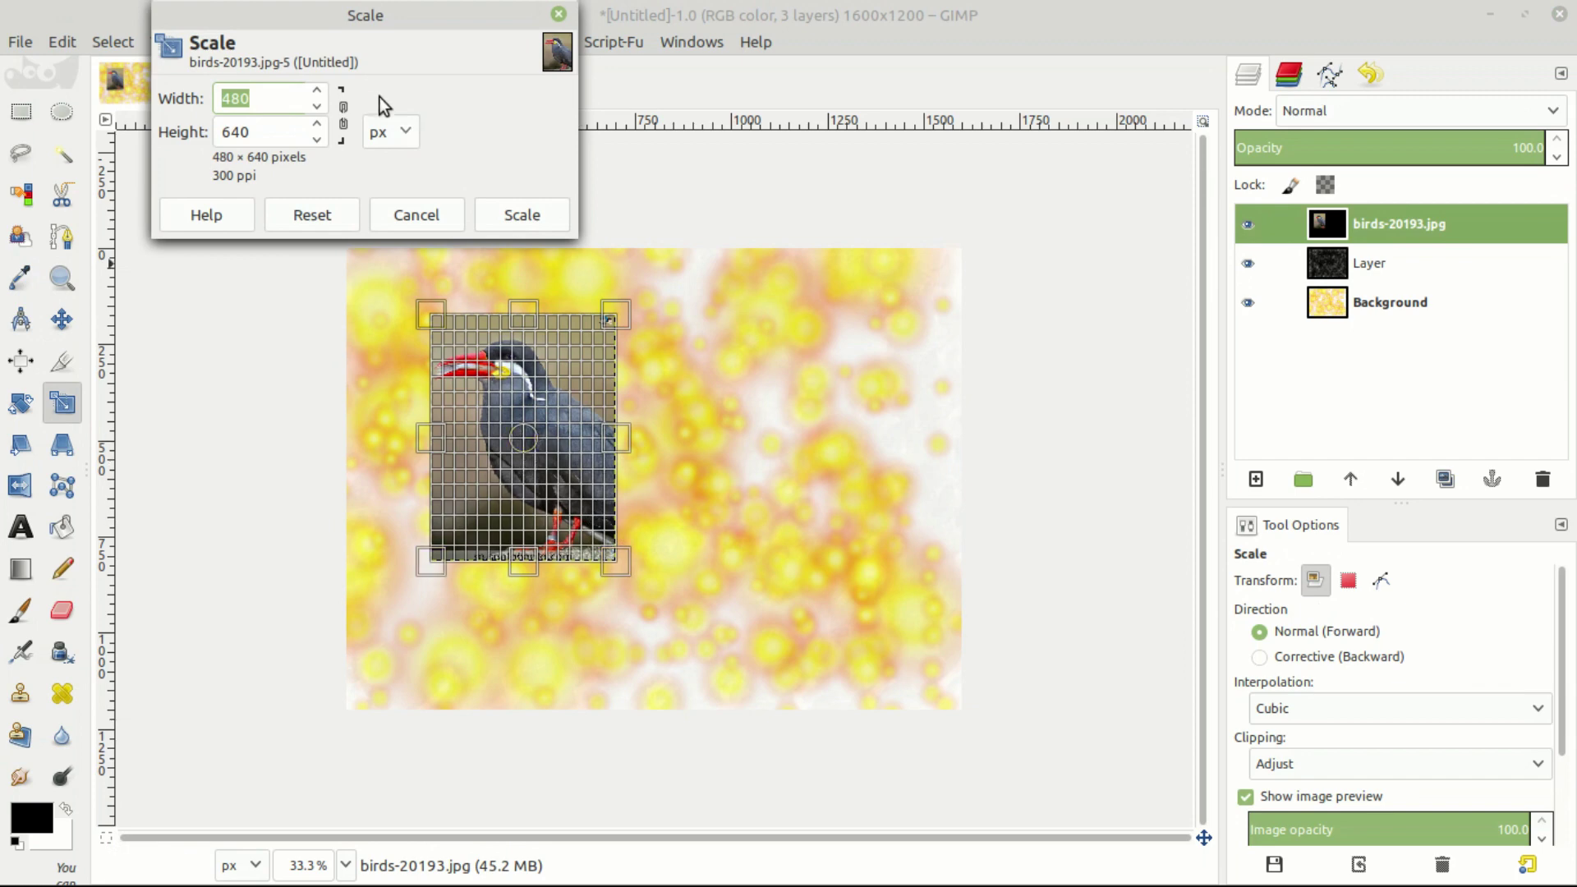
drag(350, 27, 259, 84)
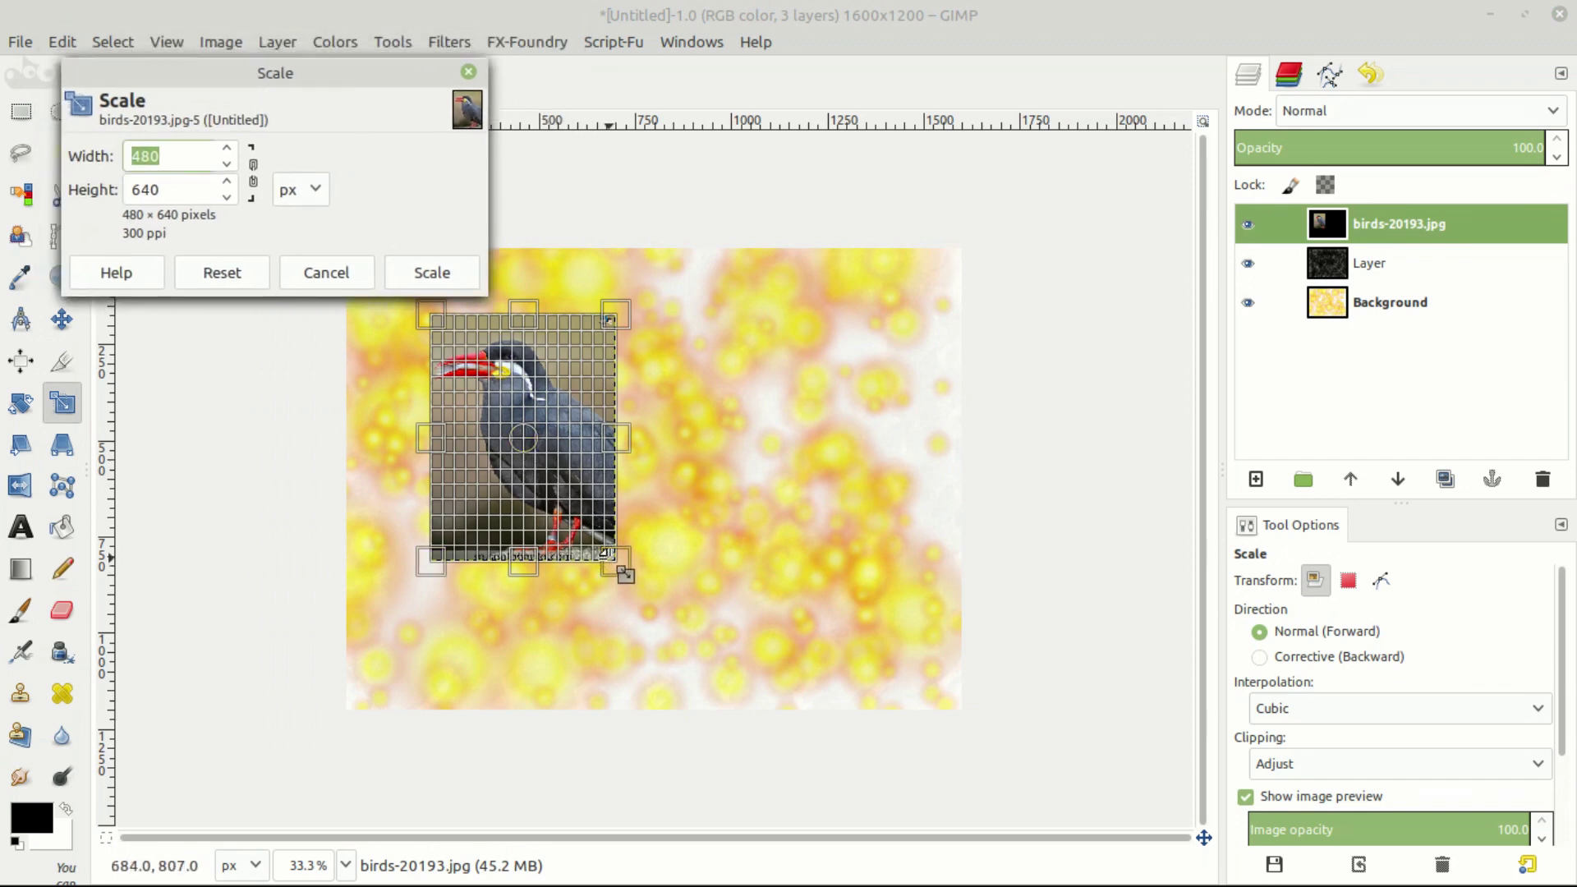
drag(609, 560, 612, 482)
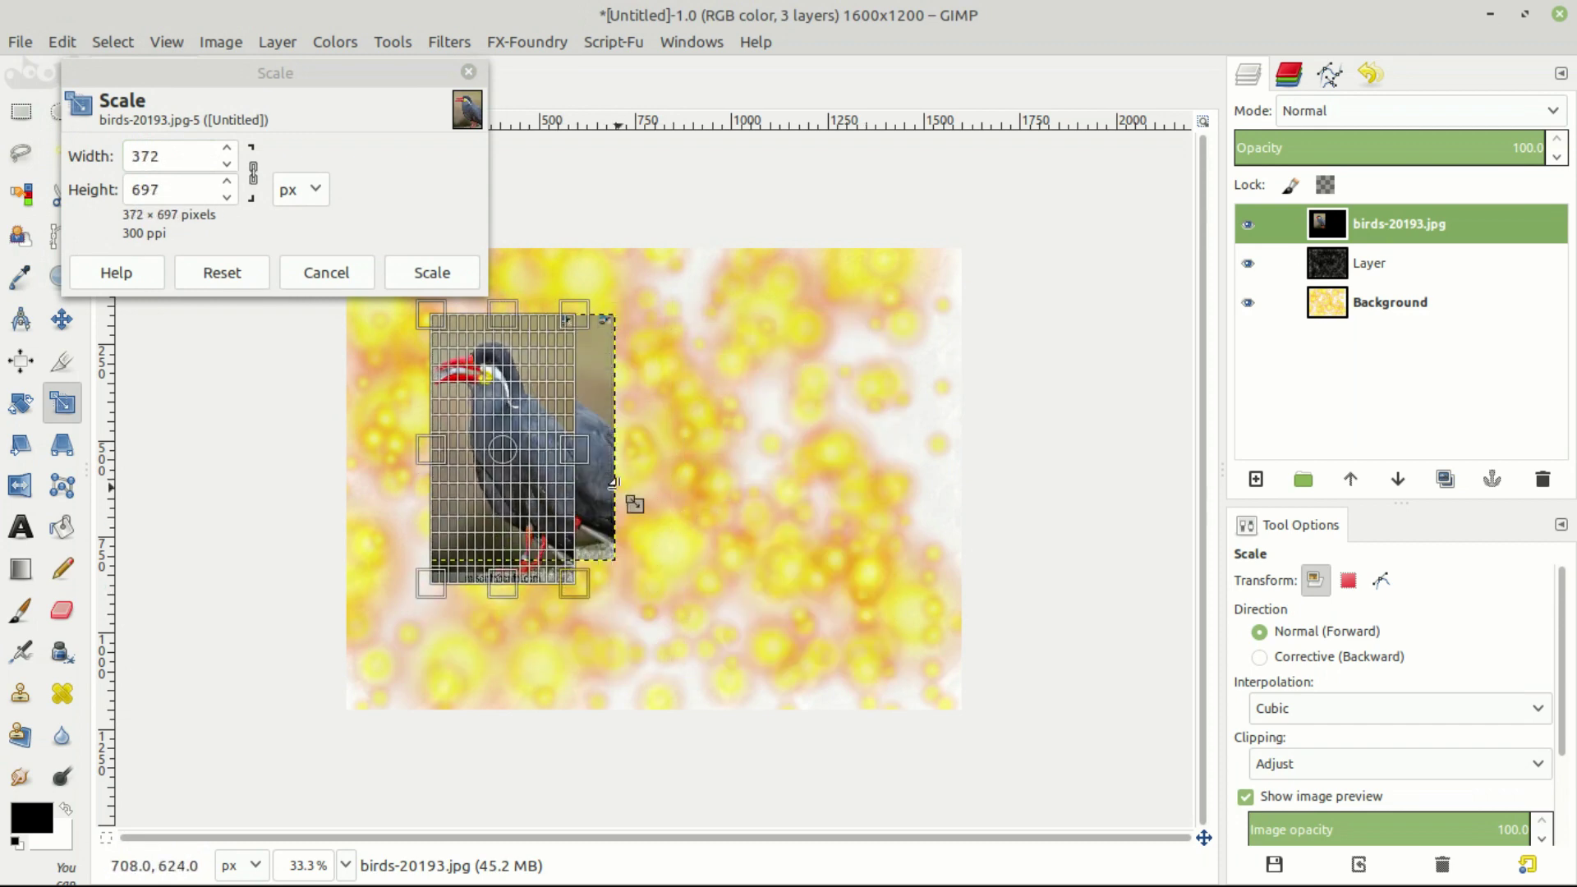
key(Escape)
- Scale the bird photo proportionally to 867×1156 and slide it to the canvas's right edge
click(581, 392)
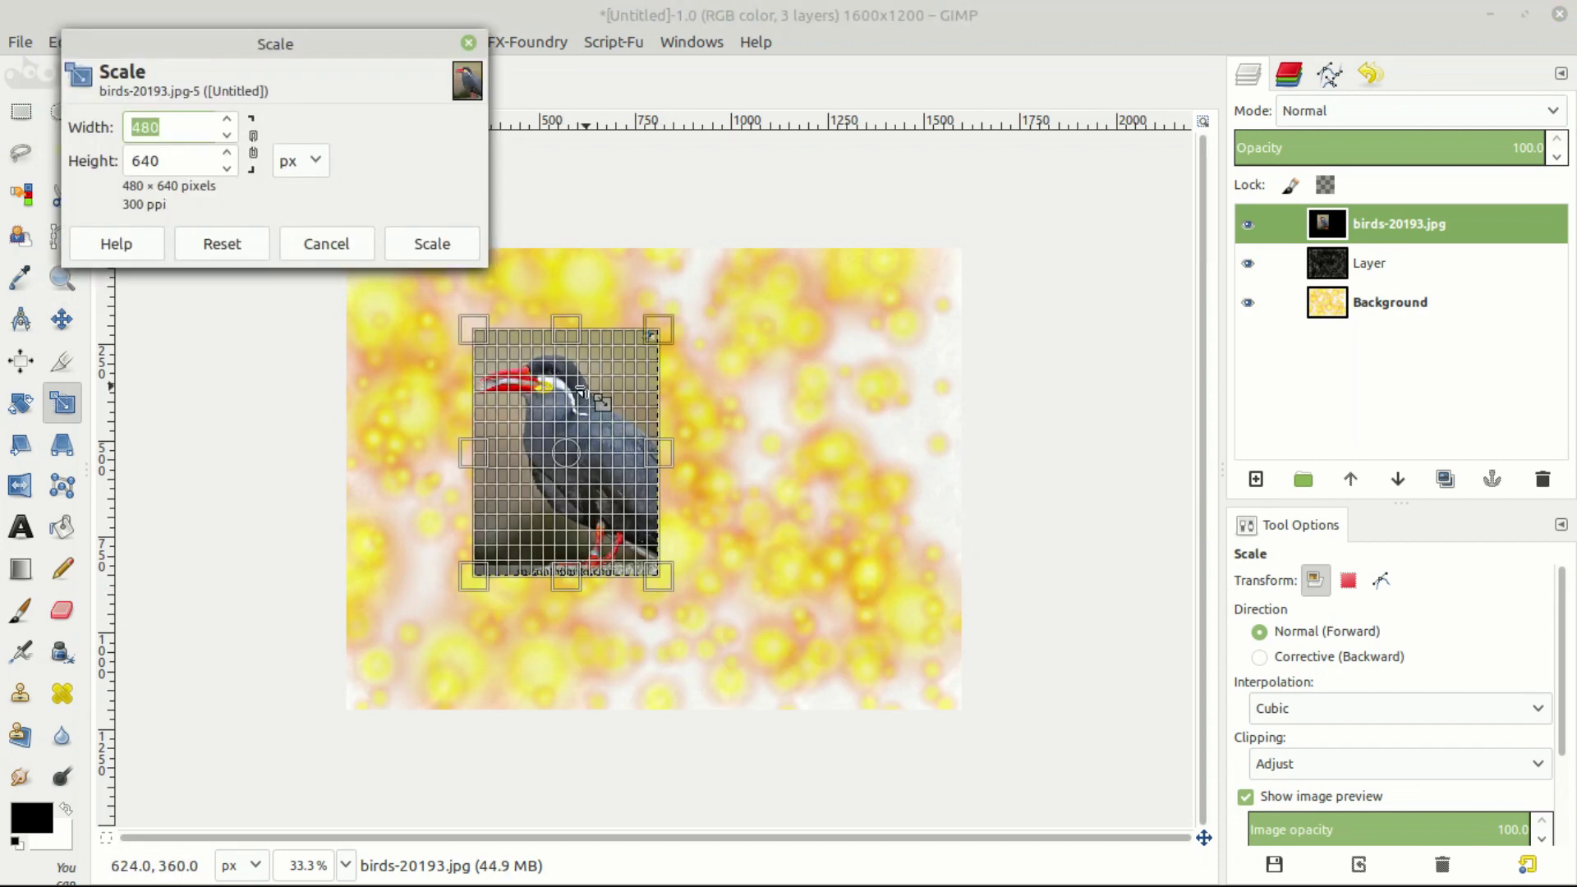
drag(669, 590, 818, 768)
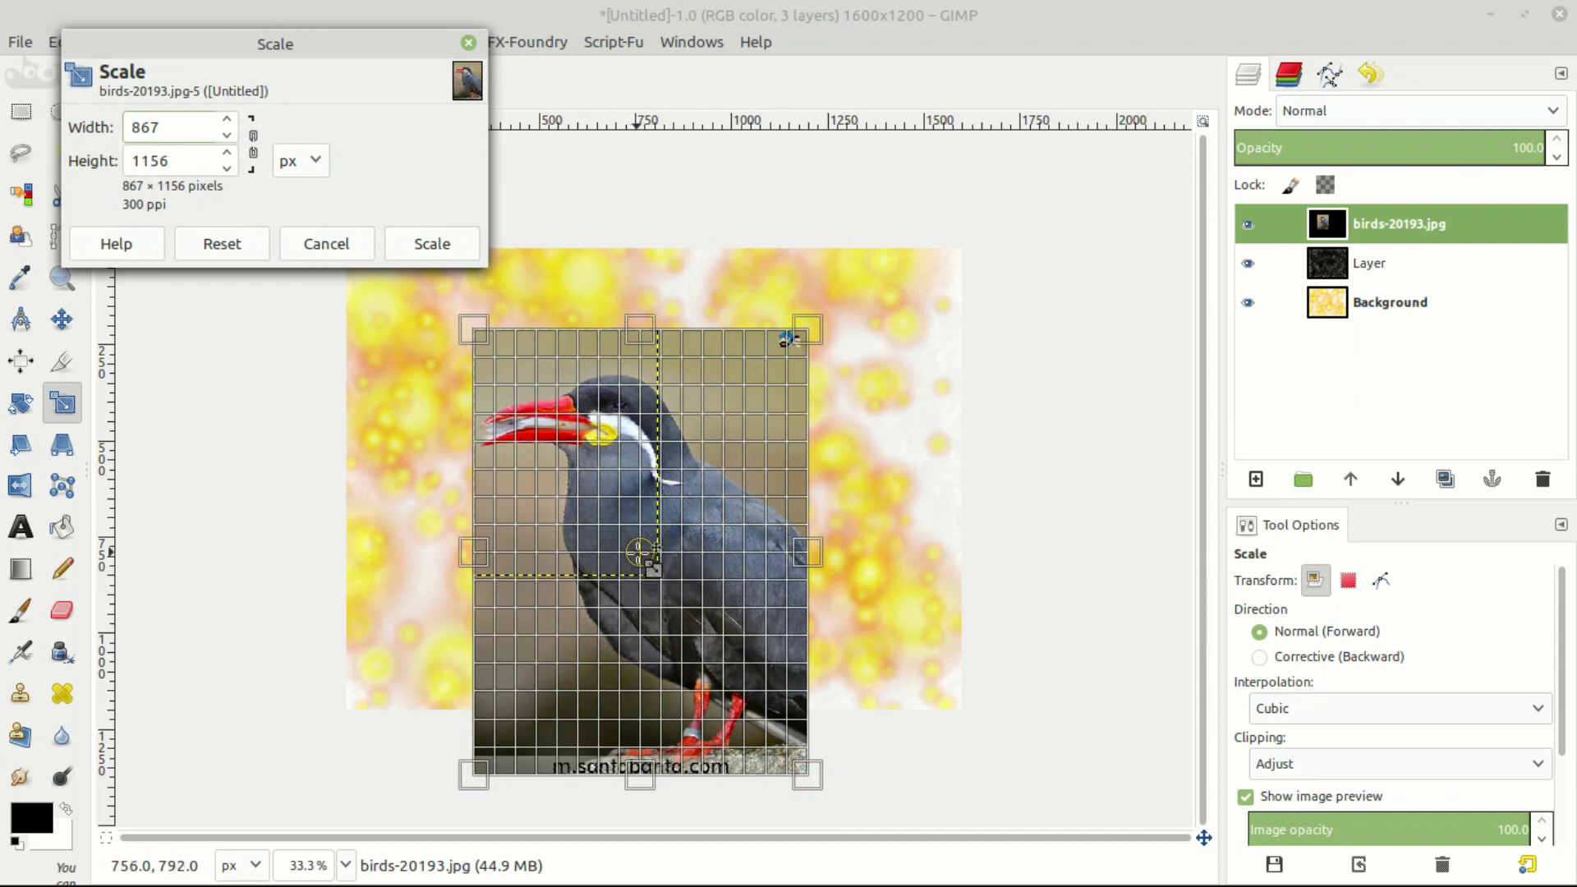
drag(640, 552, 684, 482)
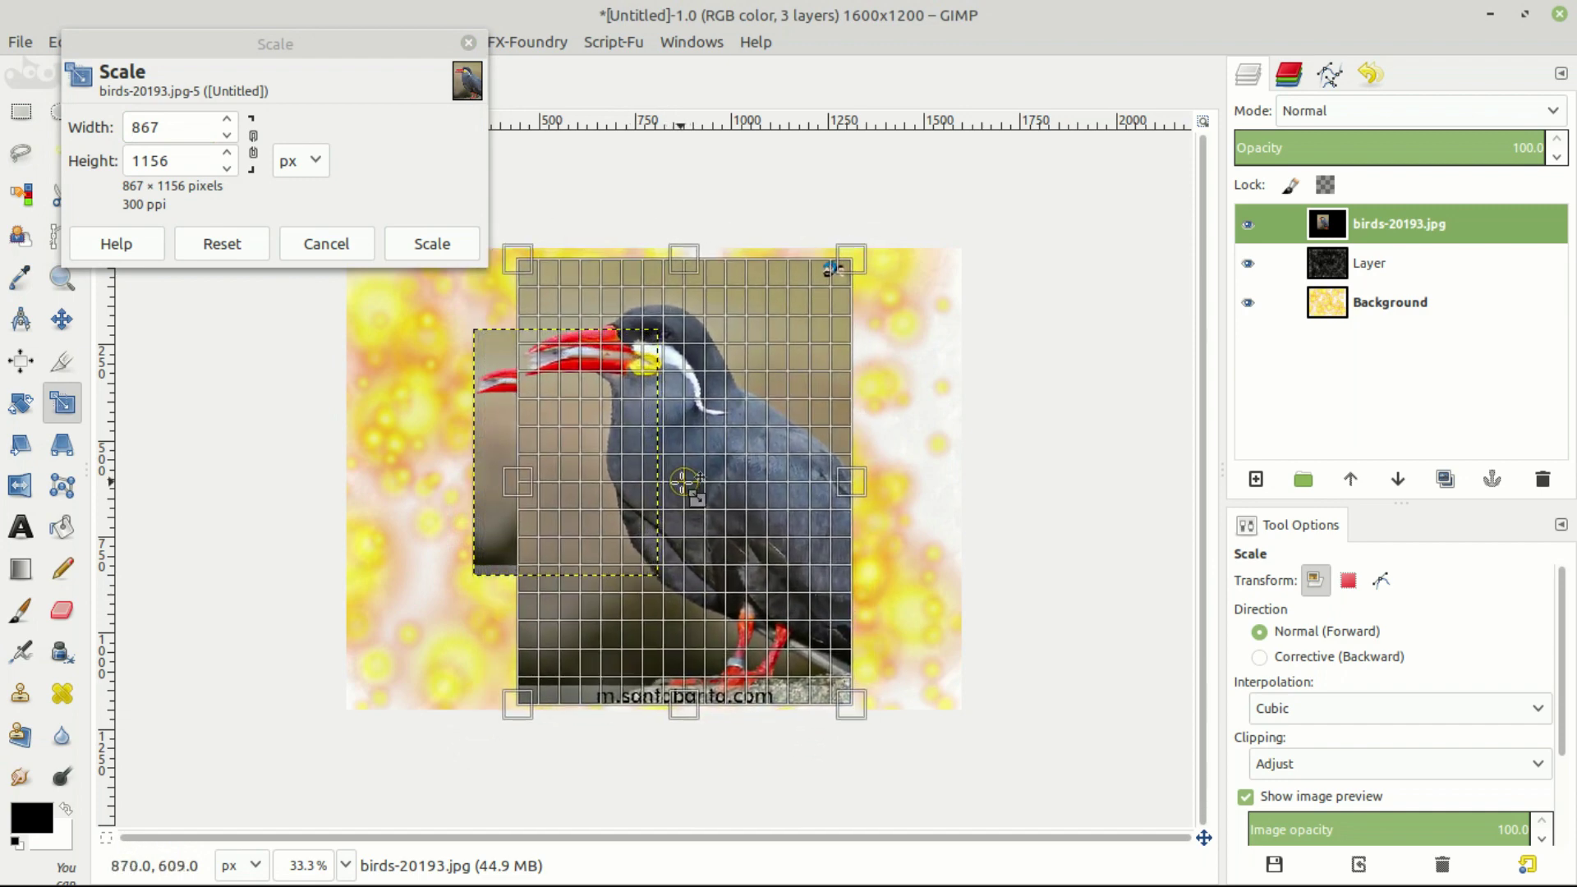
click(429, 246)
key(m)
drag(755, 444, 872, 446)
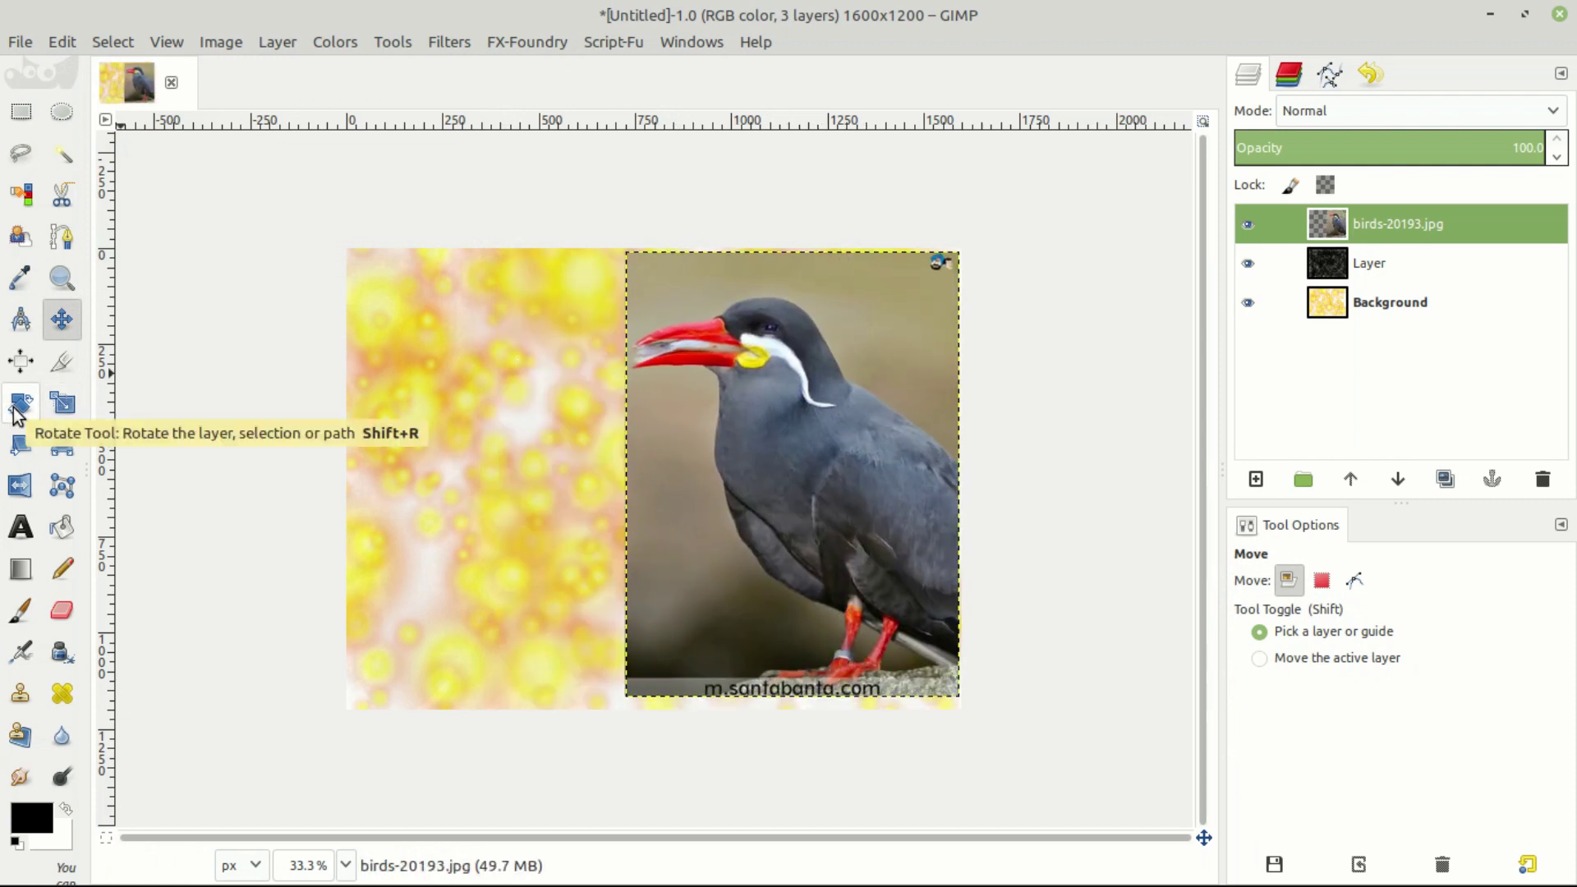
- Rotate the bird photo to about -65.16°, then undo it to keep the photo upright
click(20, 403)
click(795, 437)
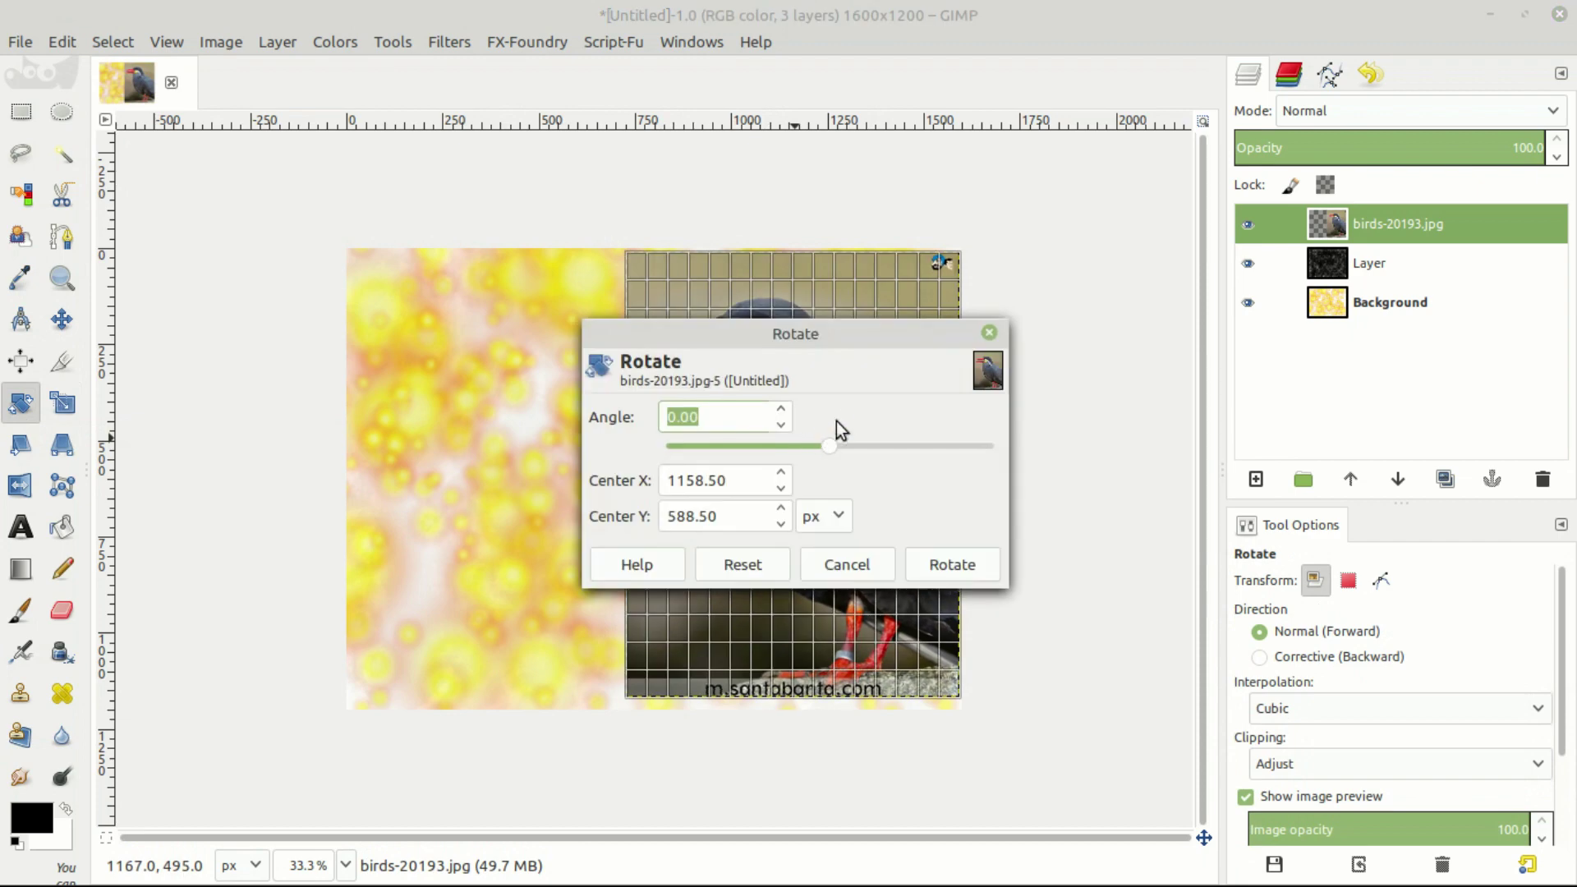
drag(795, 333, 308, 96)
drag(327, 206, 286, 209)
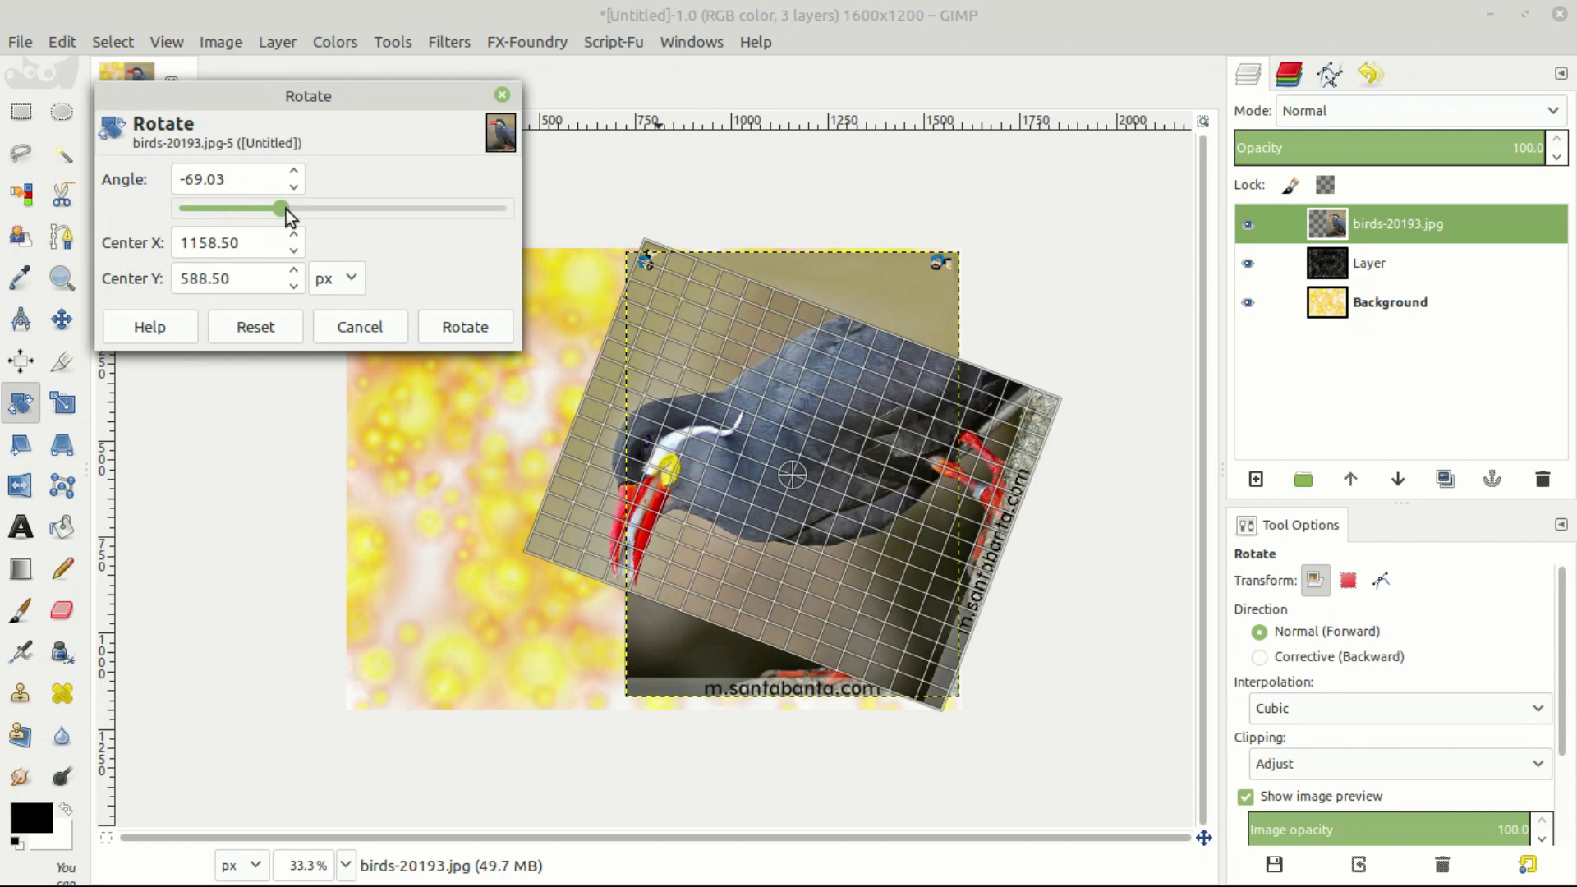
click(465, 327)
key(ctrl+z)
key(m)
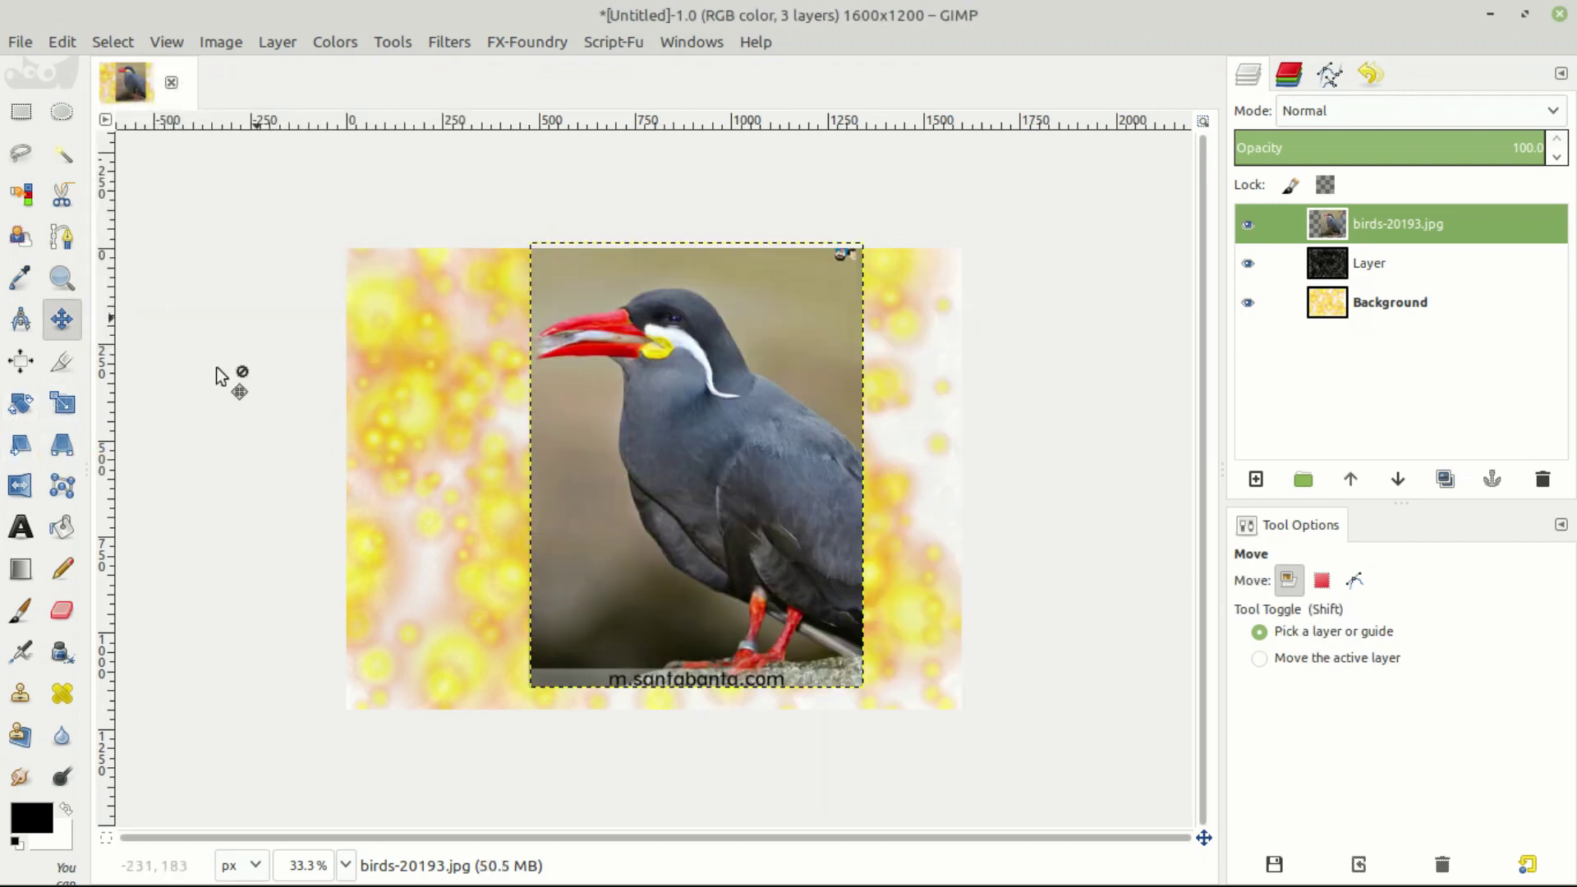
- Shear the bird photo vertically by about -131, then apply a second vertical shear
click(20, 444)
click(609, 399)
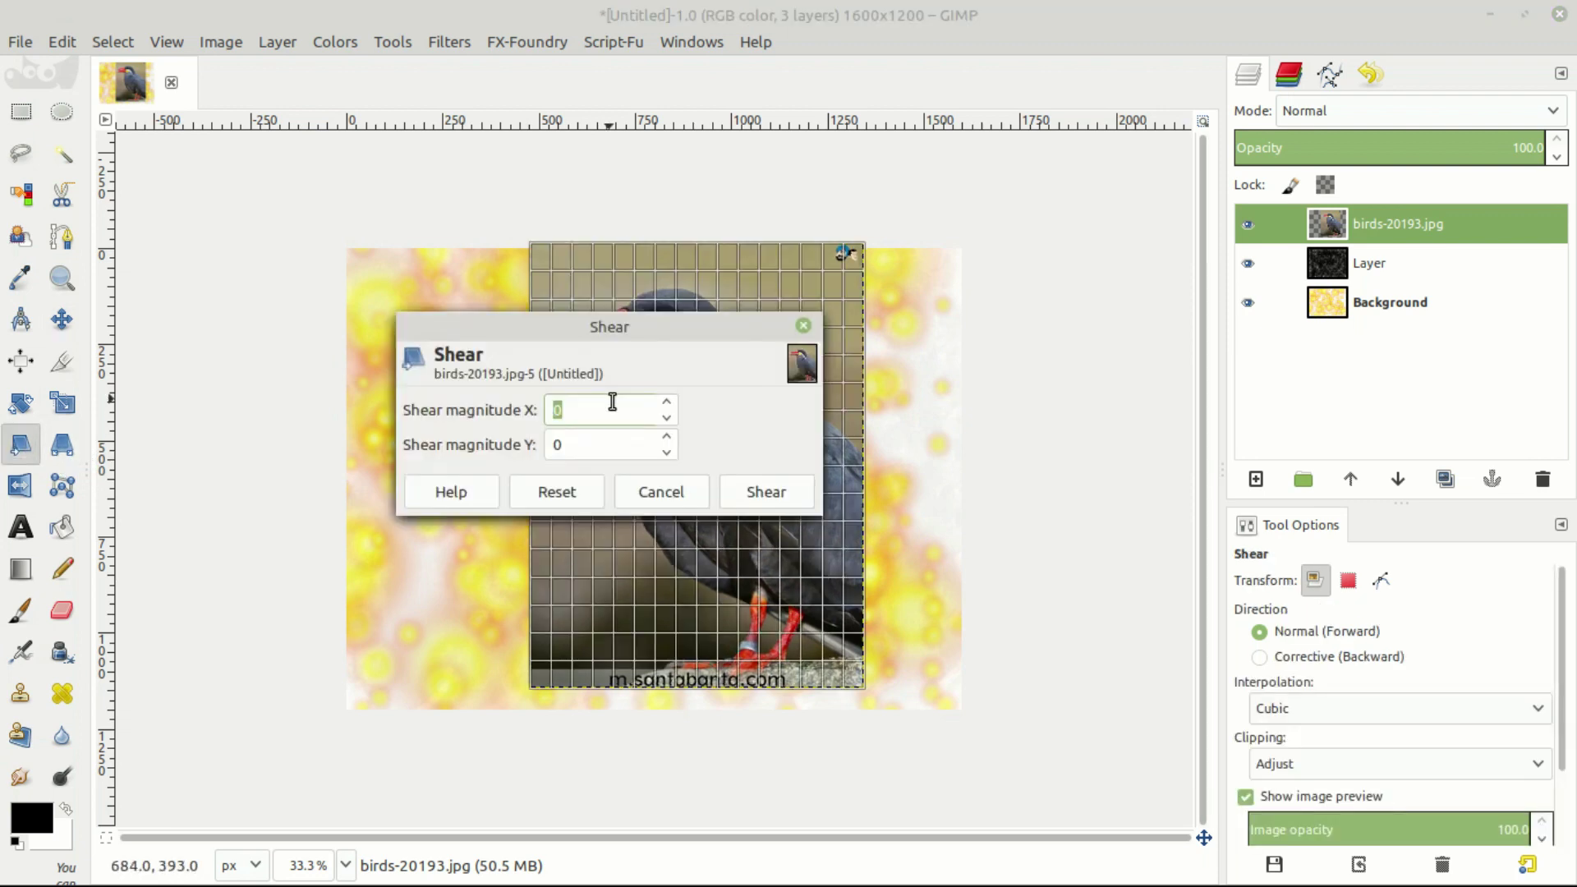
drag(620, 327, 317, 156)
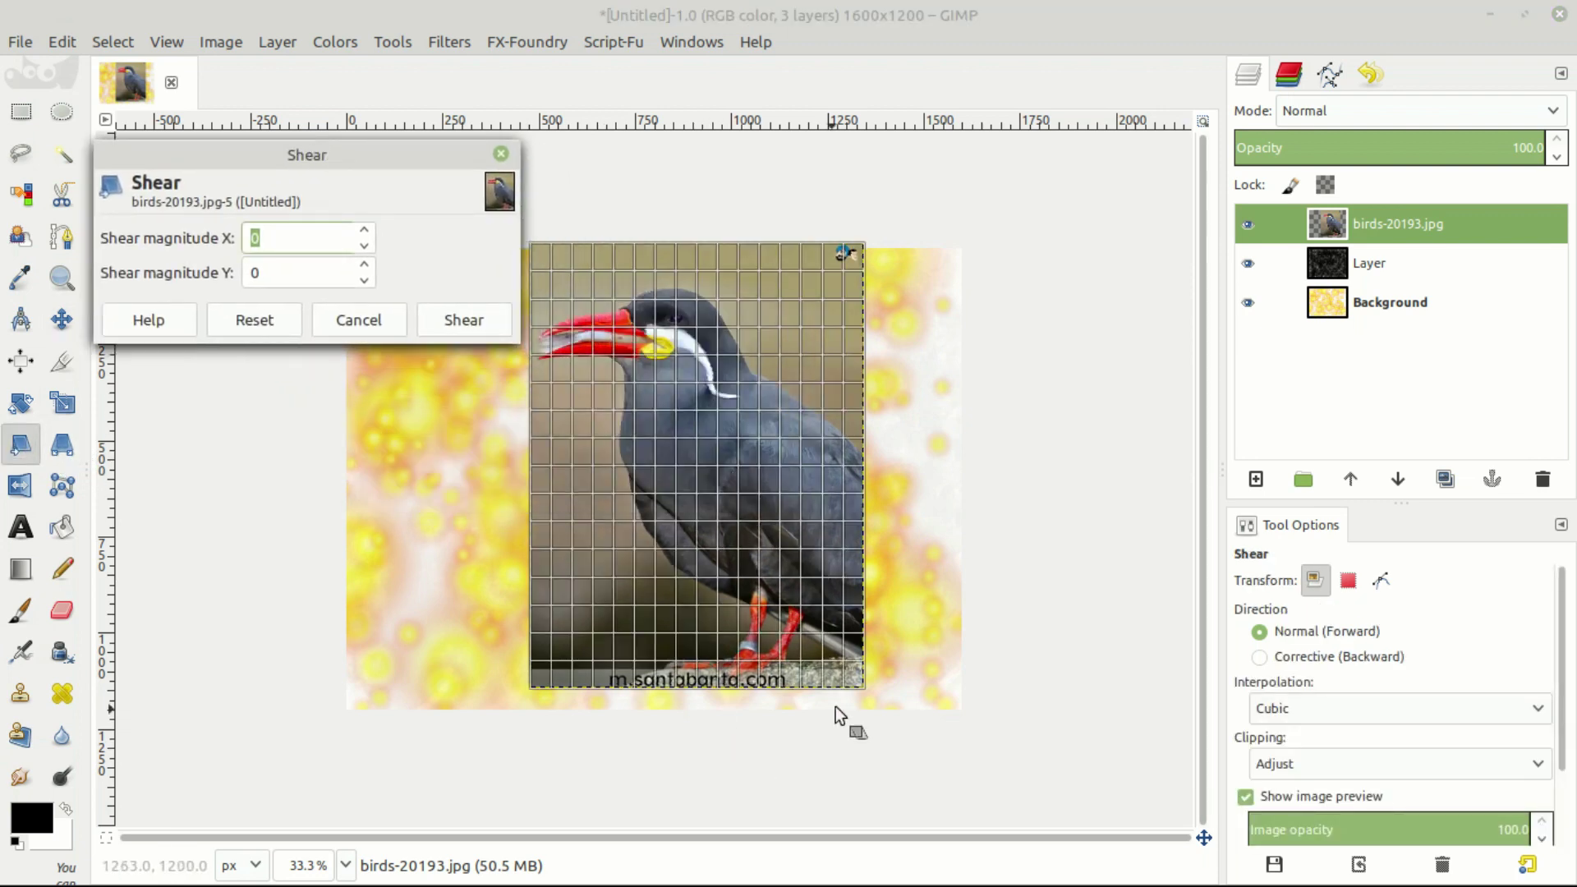
drag(841, 678, 846, 484)
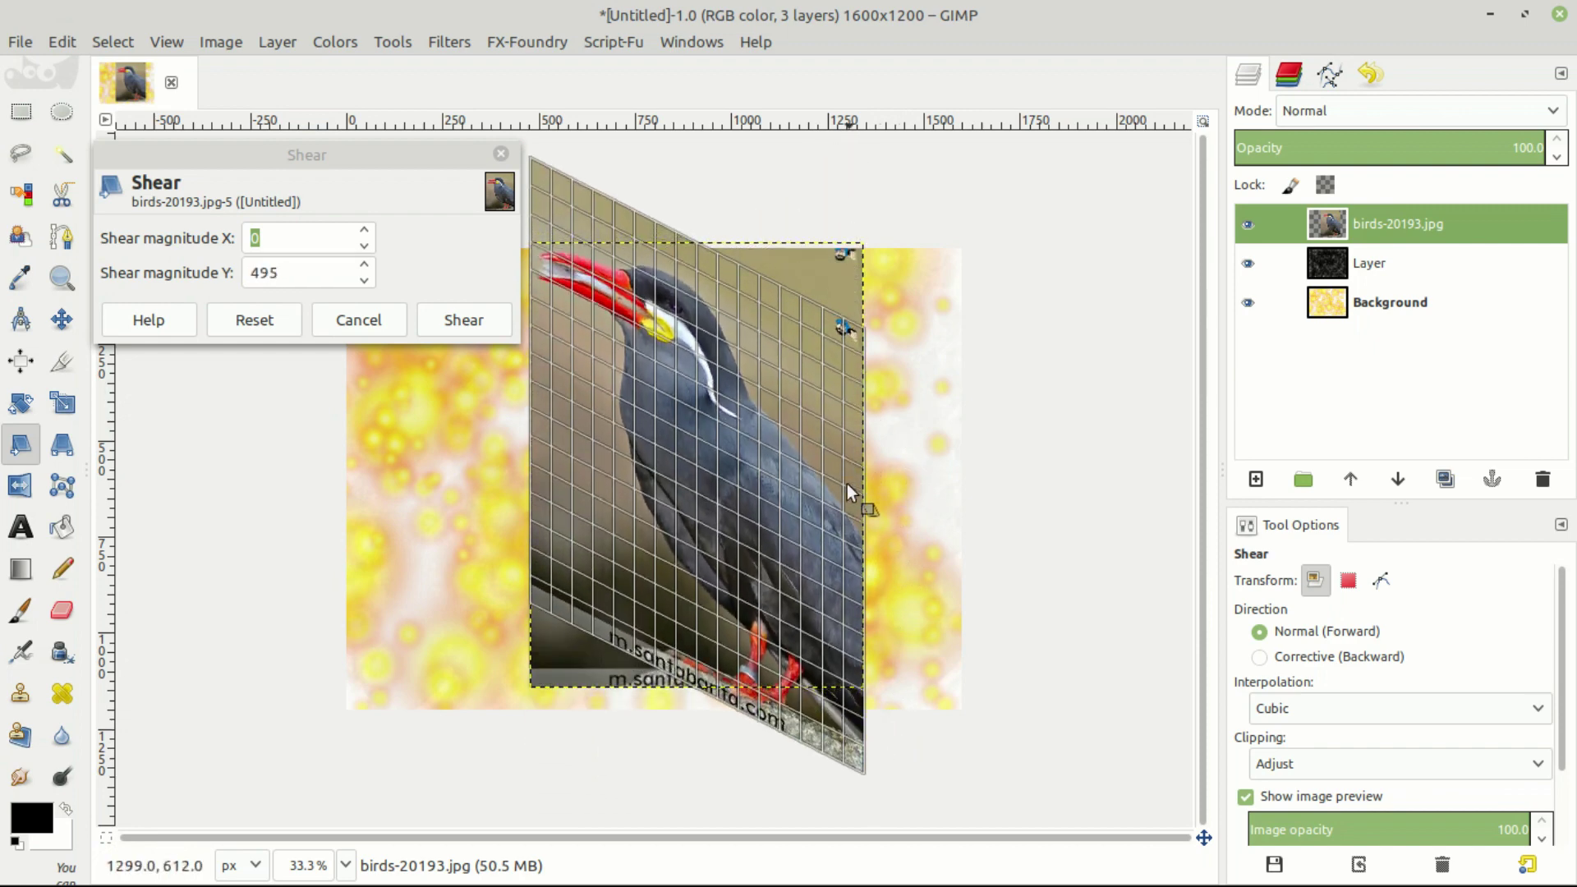
click(457, 320)
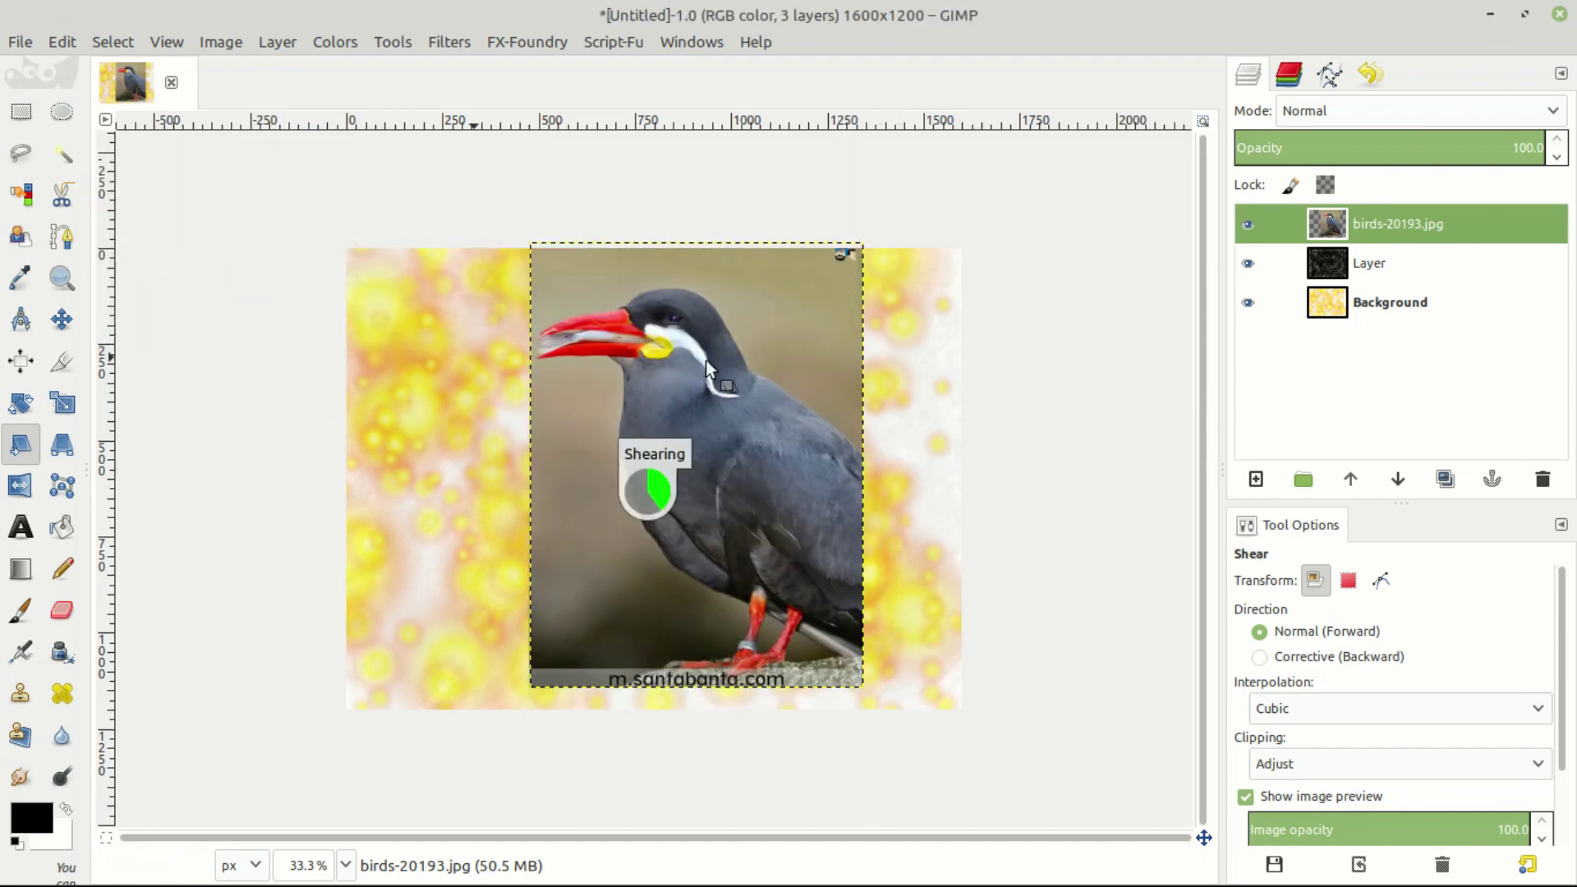
drag(659, 555, 670, 575)
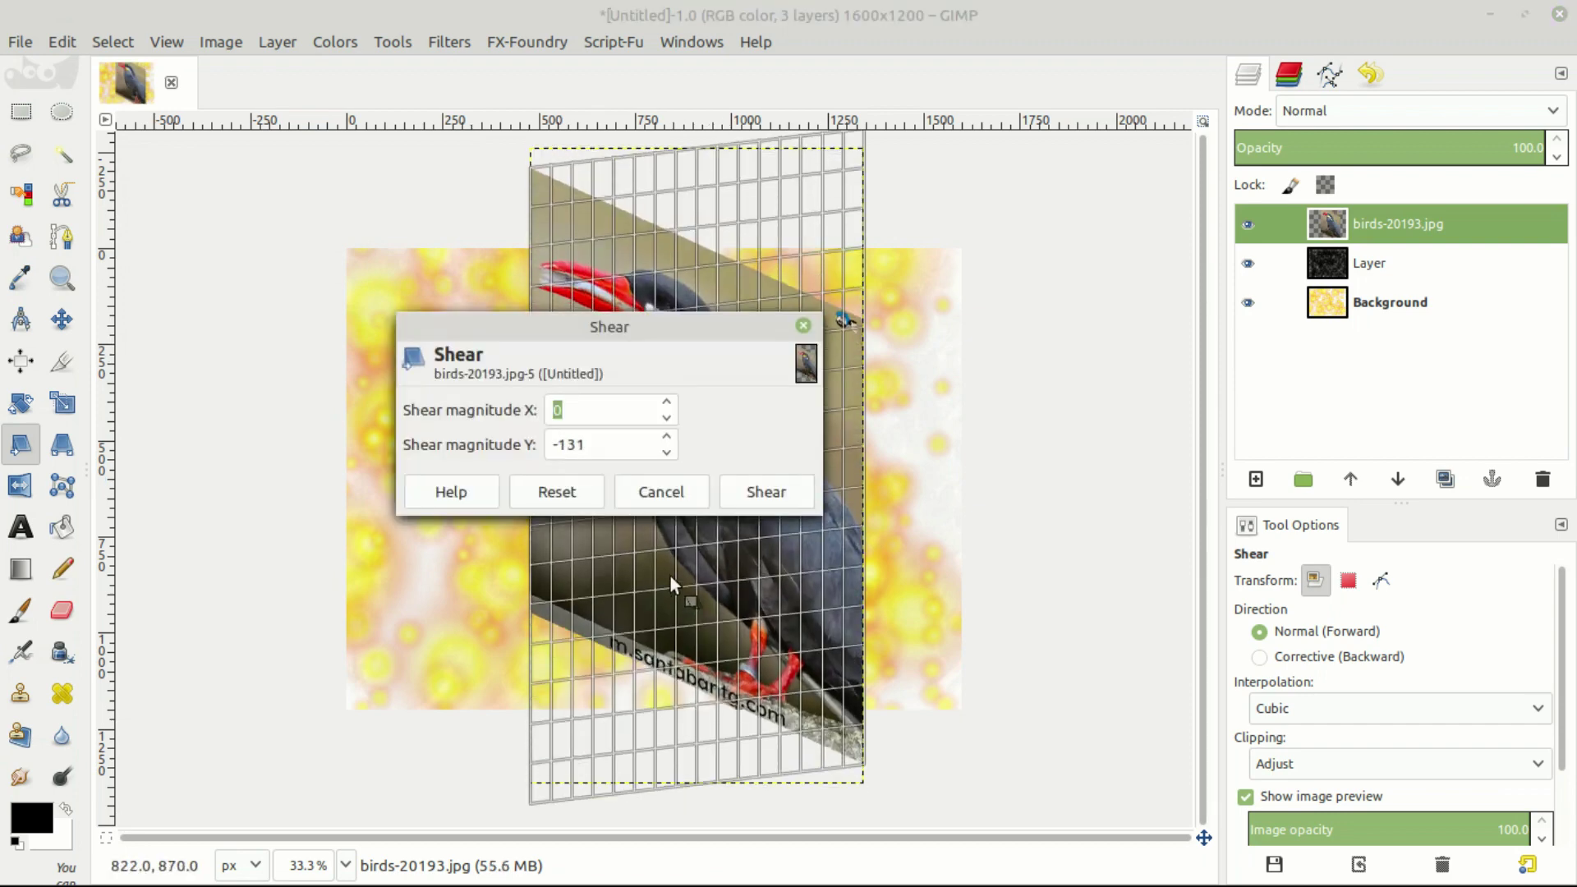
click(803, 325)
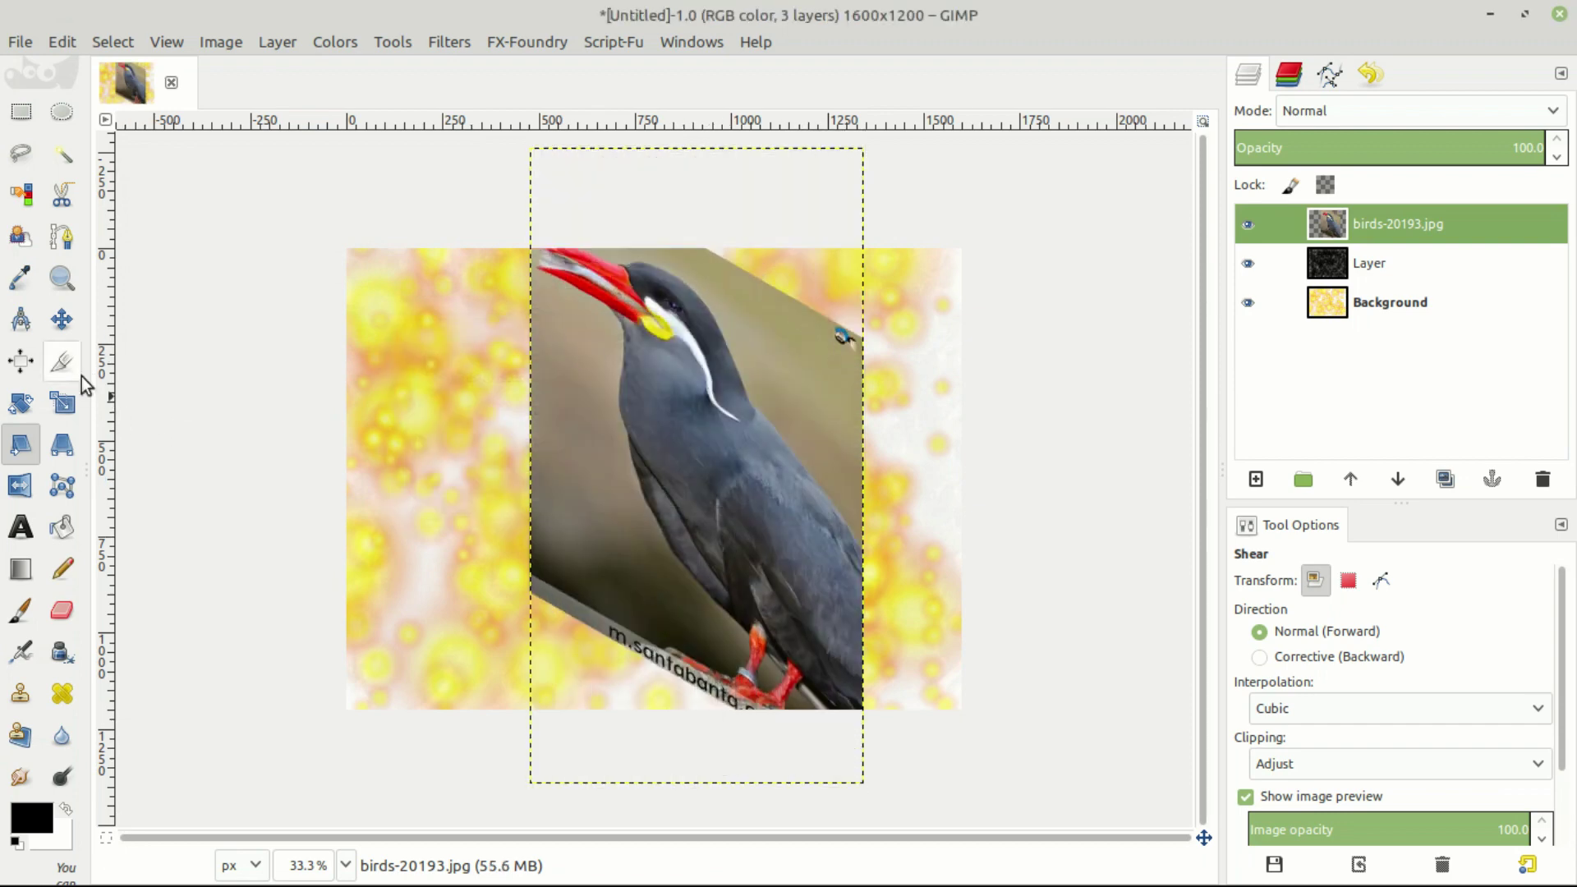
- Nudge the sheared photo left, shrink it to 604×1152, and move it up and right
click(62, 319)
drag(752, 461, 700, 506)
click(61, 403)
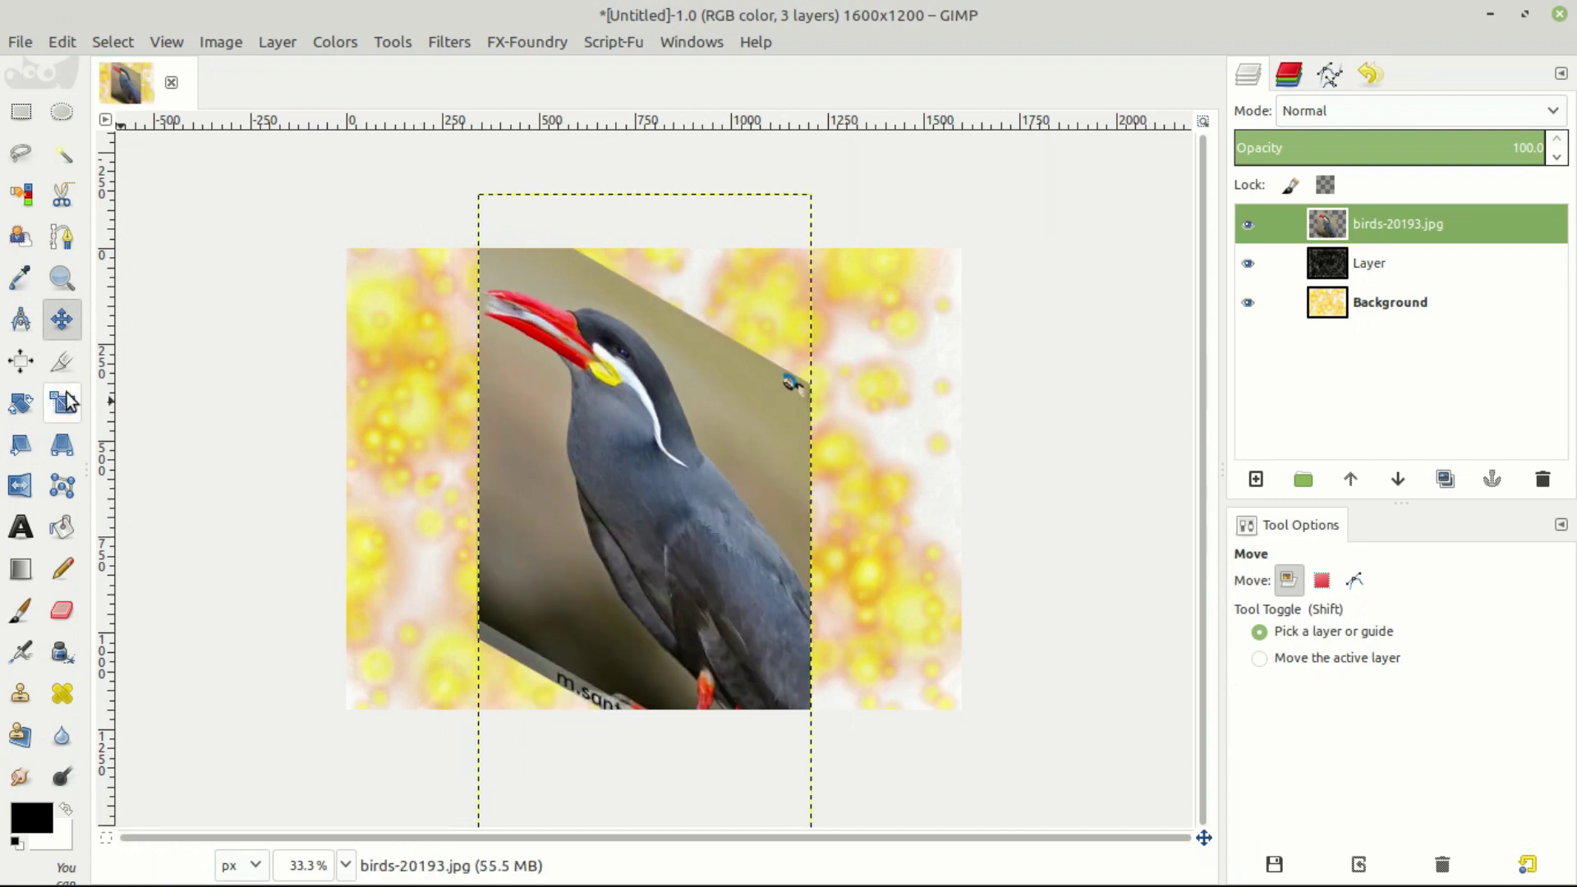
click(611, 436)
drag(824, 194, 737, 392)
click(432, 215)
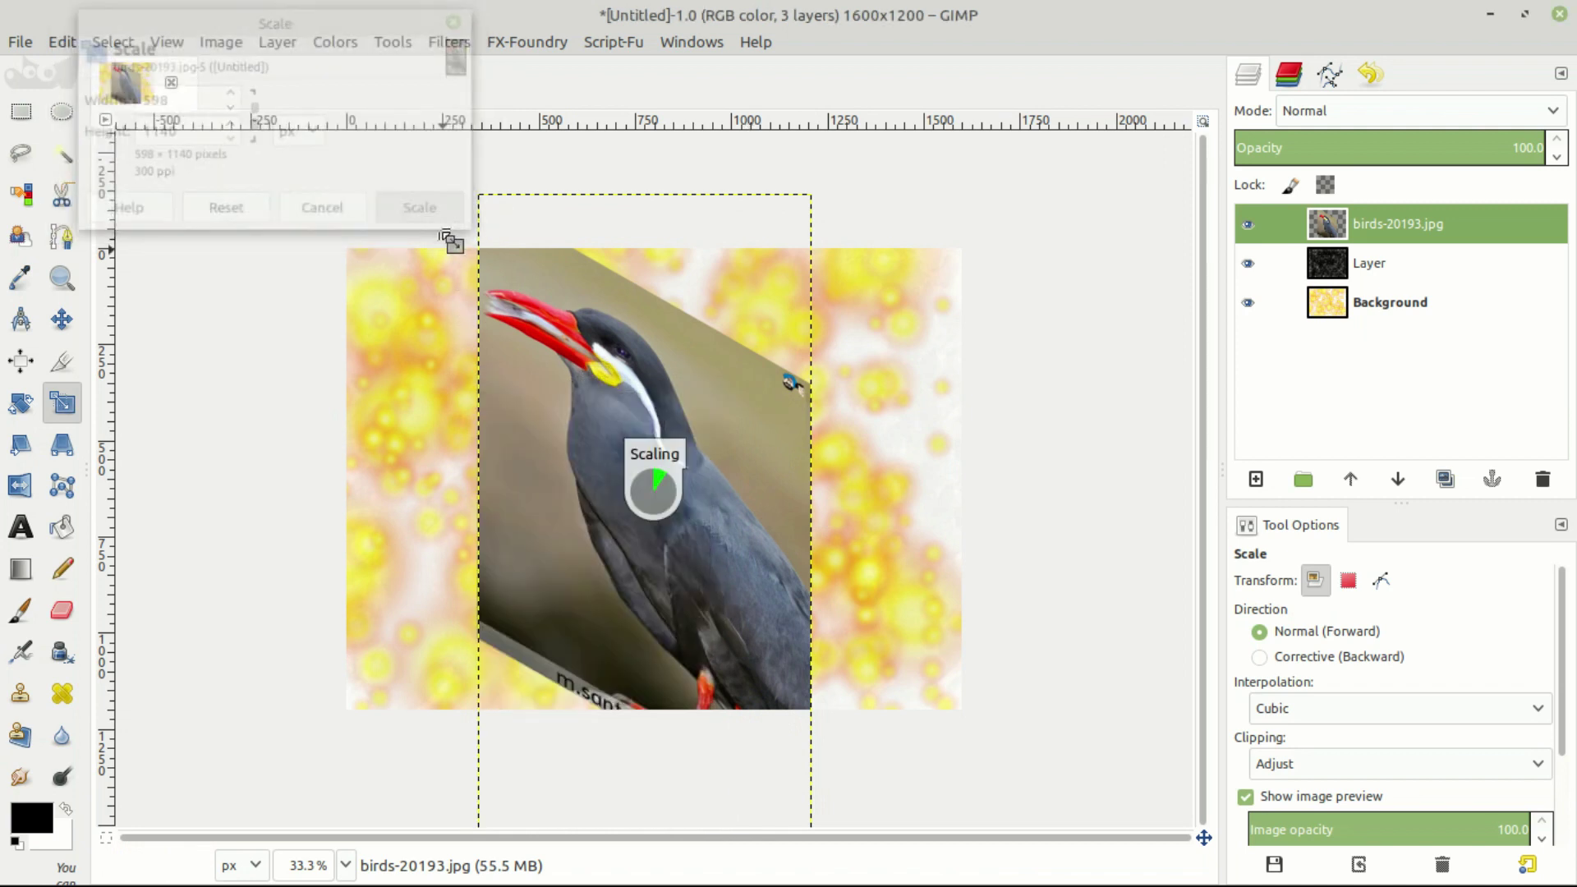
click(62, 320)
mouse_move(633, 467)
mouse_down()
mouse_move(692, 379)
mouse_move(676, 396)
mouse_move(674, 358)
mouse_move(673, 379)
mouse_up()
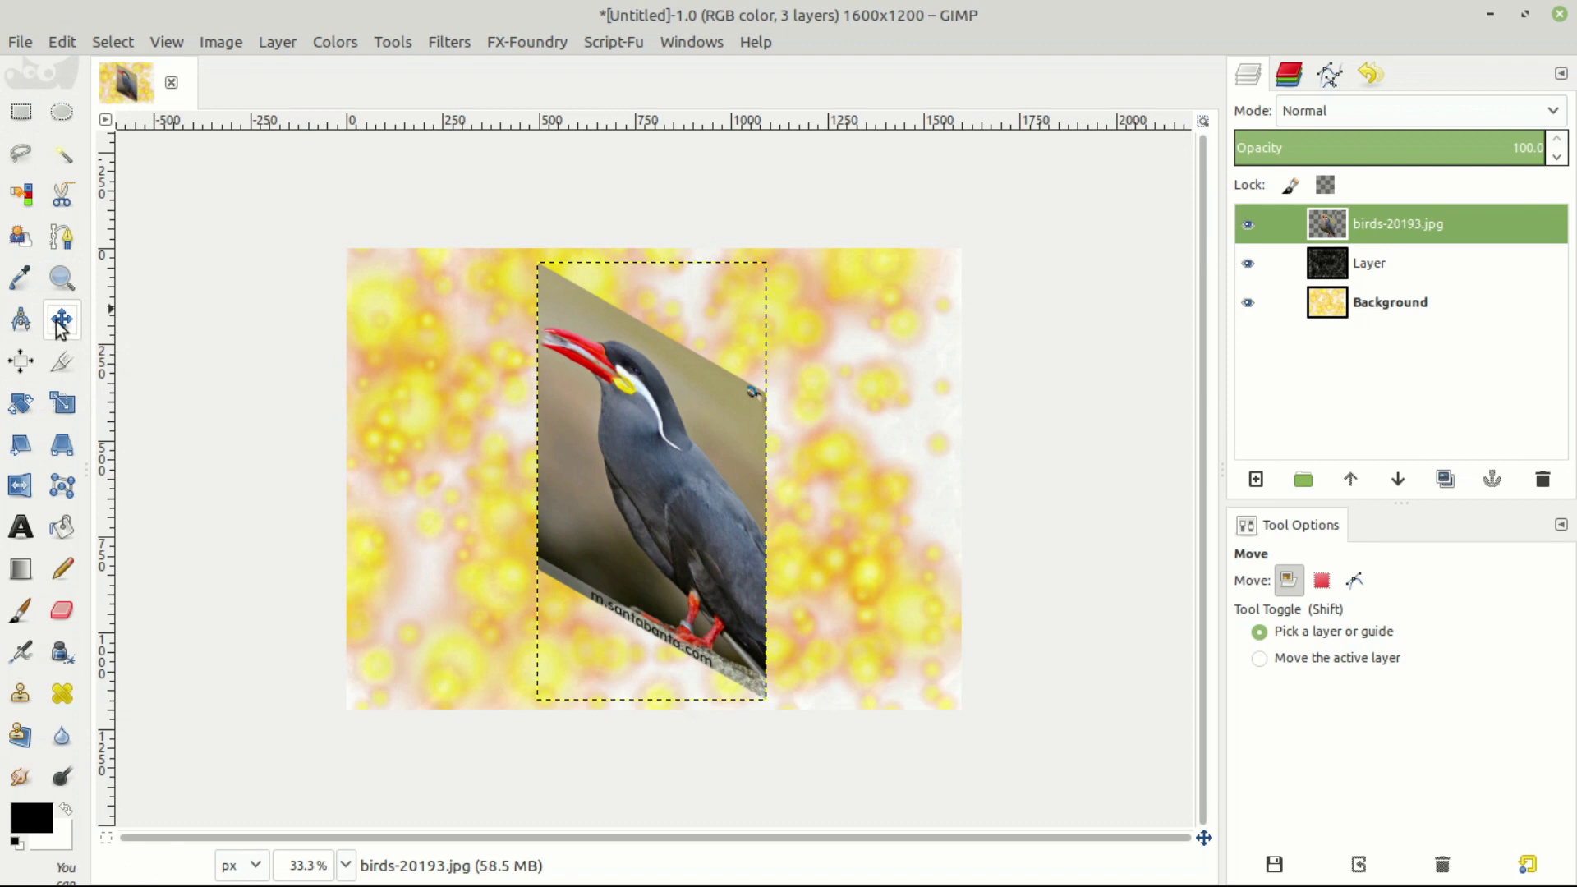
- Try a perspective transform pulling the bird layer's bottom corners outward, then cancel it
drag(629, 427, 633, 419)
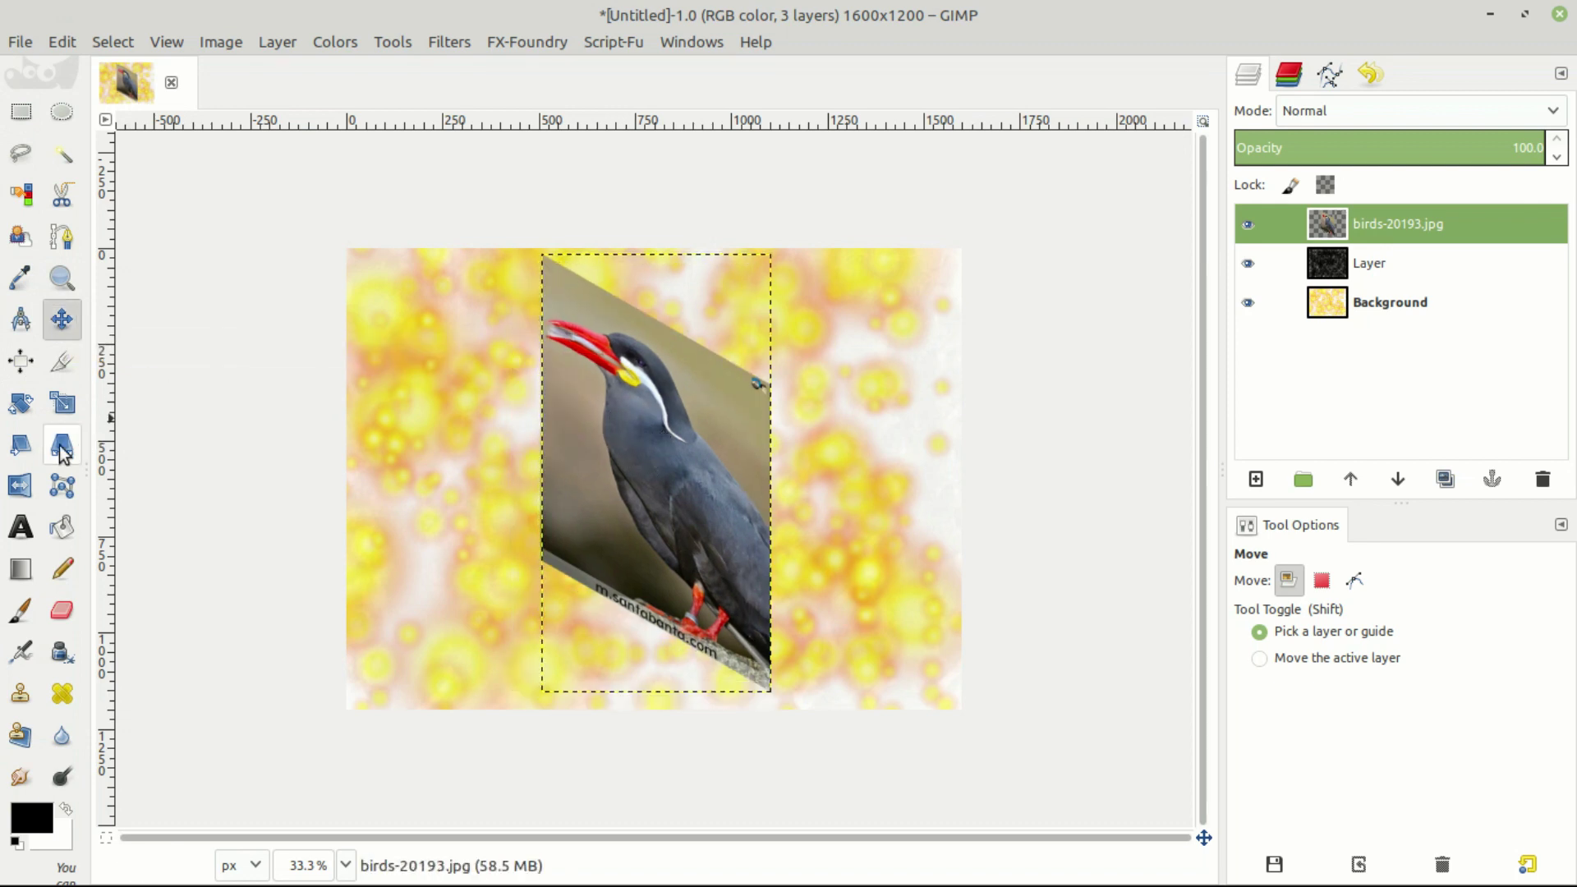
click(62, 444)
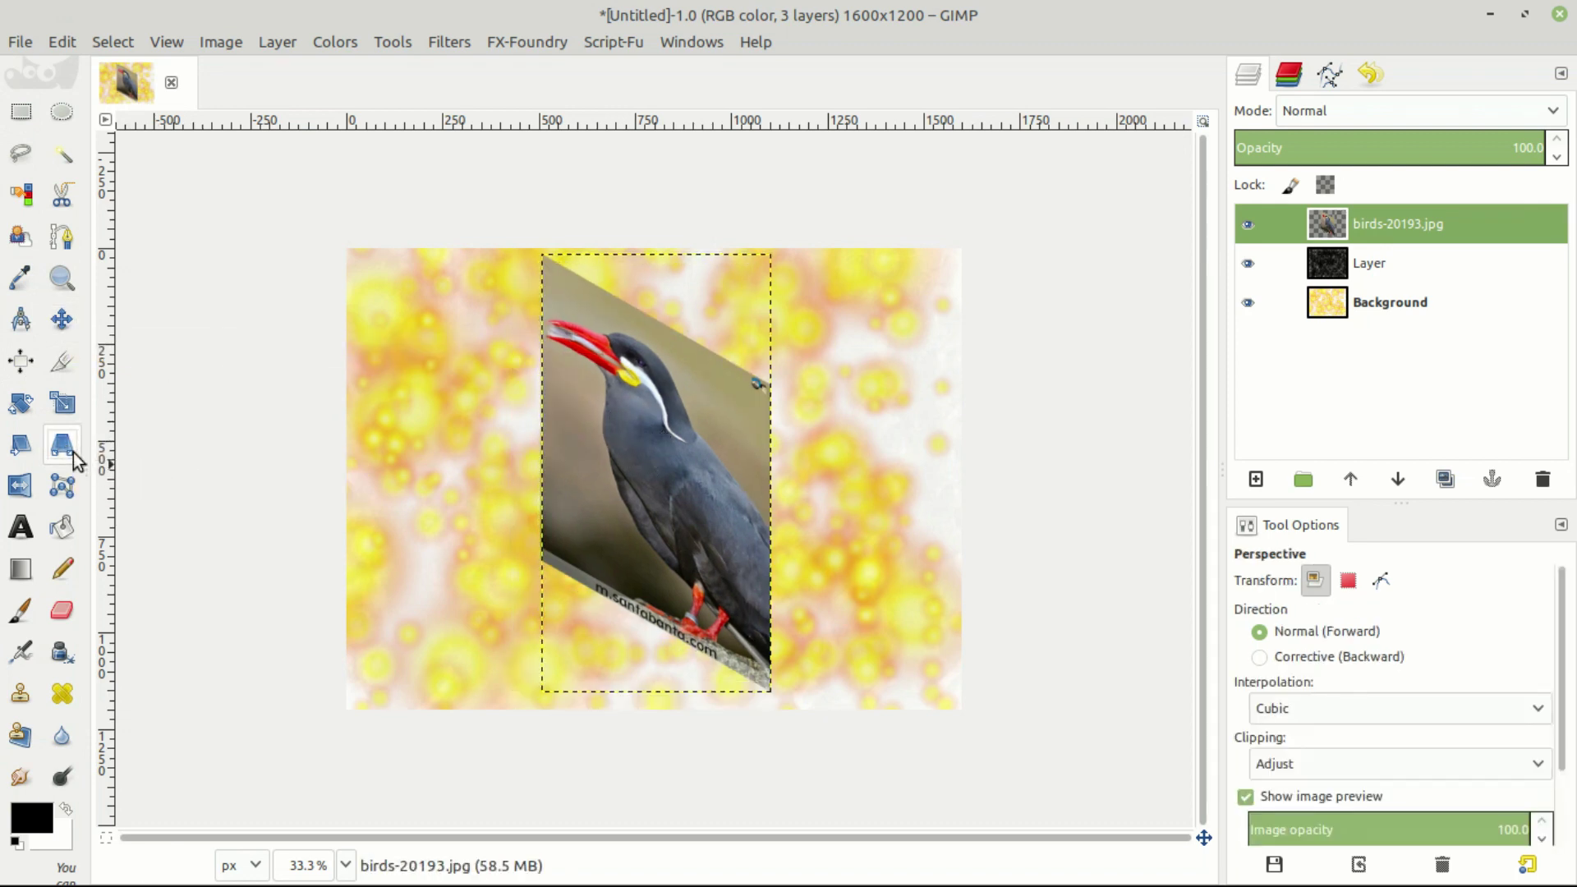
click(599, 434)
drag(624, 350, 258, 109)
drag(780, 688, 1065, 618)
drag(541, 692, 498, 730)
click(423, 107)
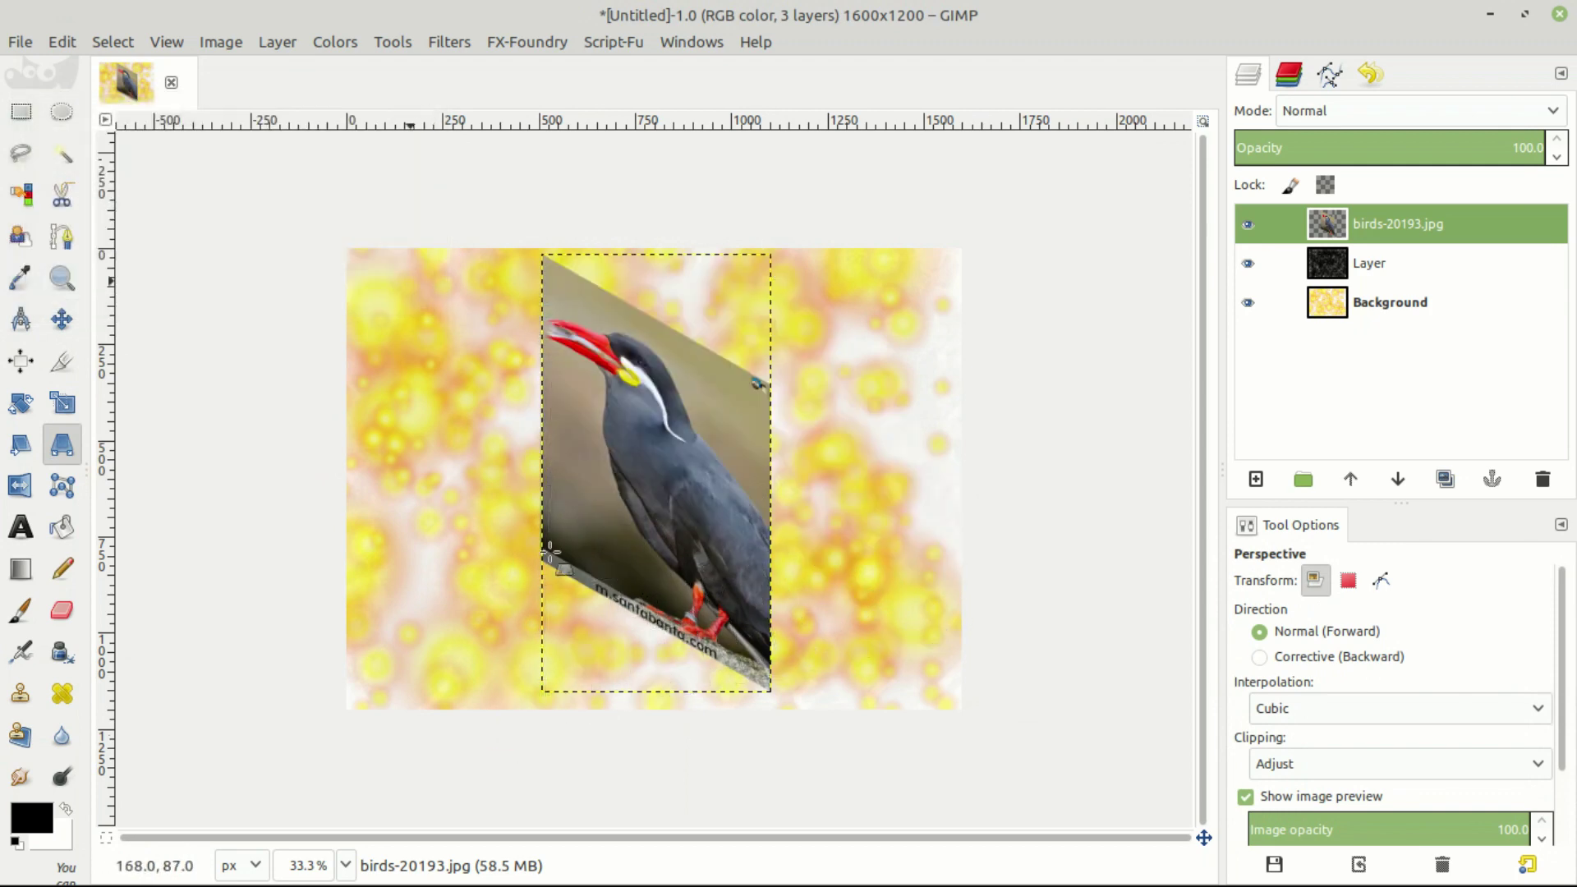
- Undo the slant, move the bird layer left, and shrink it to 586×782
click(62, 319)
key(ctrl+z)
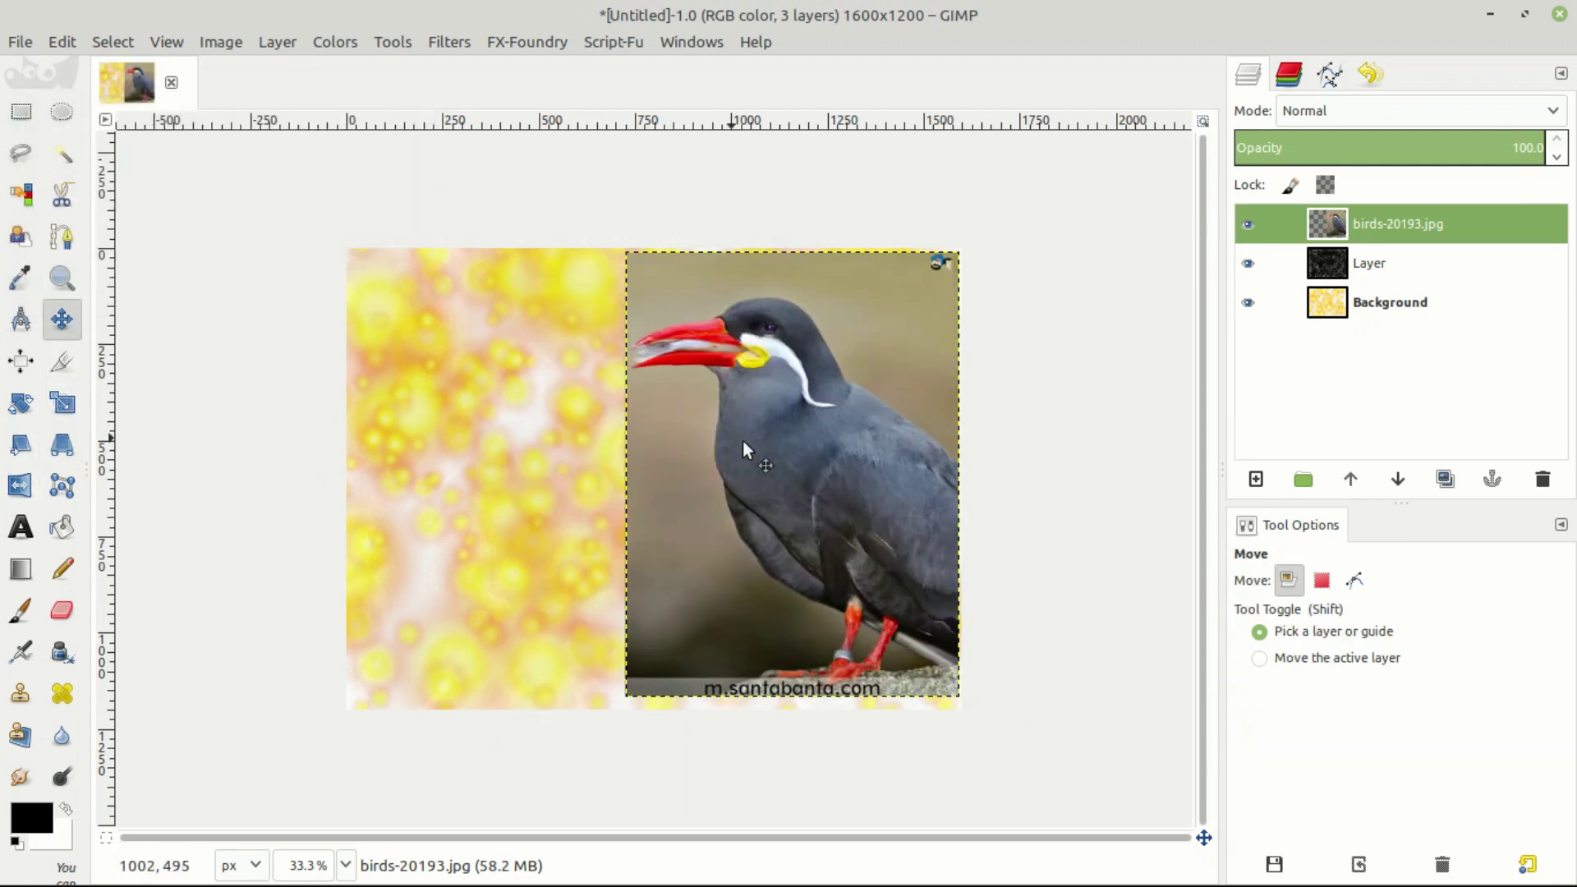
drag(746, 451, 648, 450)
click(61, 402)
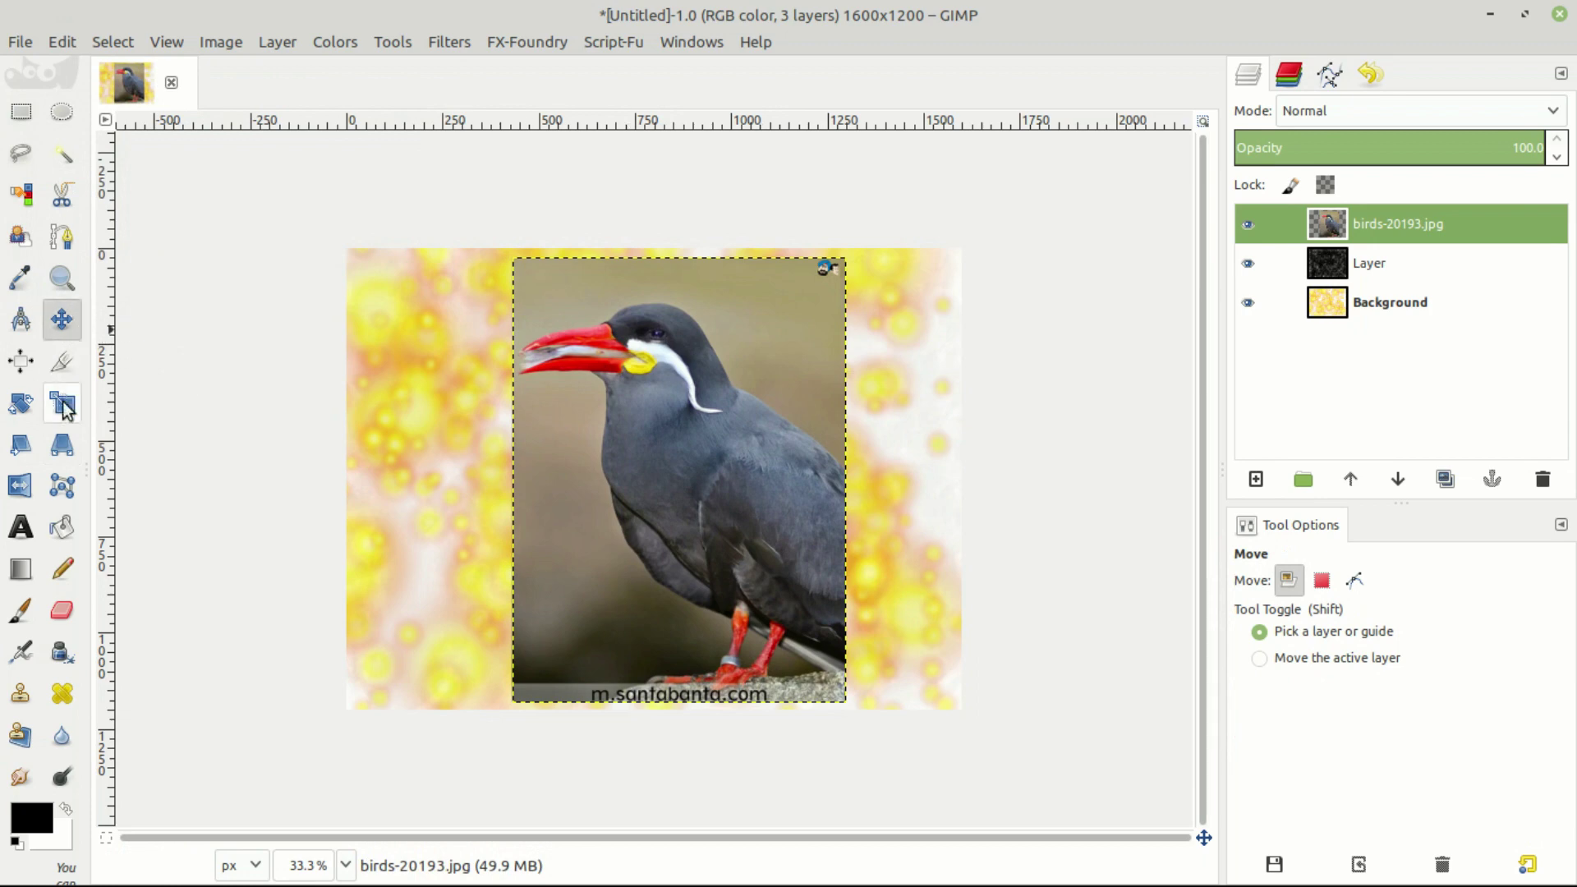
drag(845, 703, 738, 559)
click(432, 215)
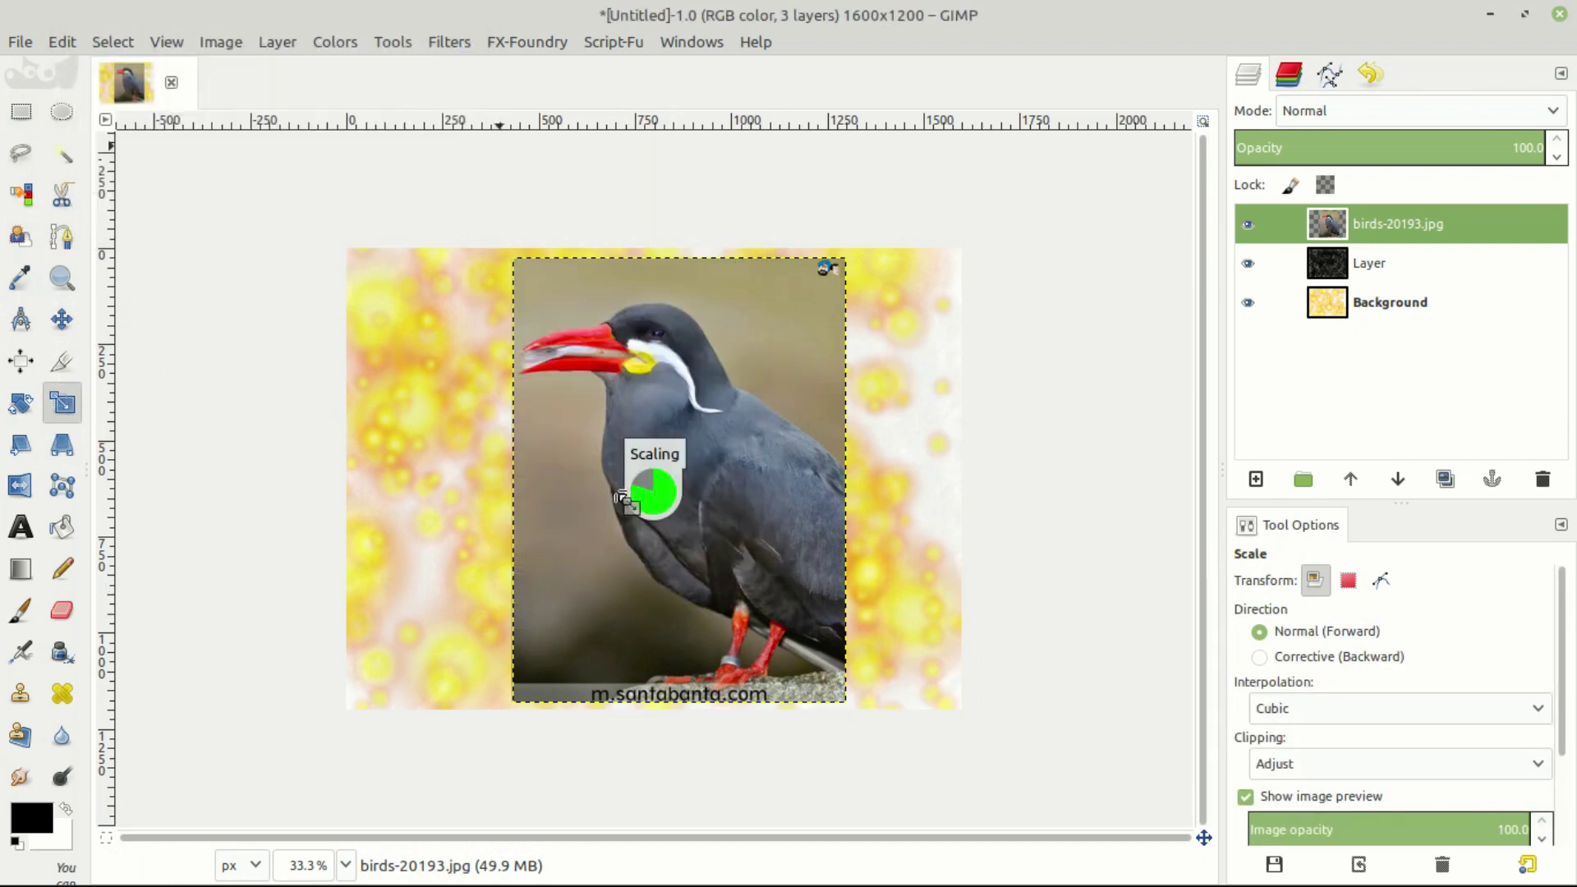
click(62, 444)
- Drag the bird layer's bottom corners down and outward into a trapezoid and apply the perspective
click(625, 436)
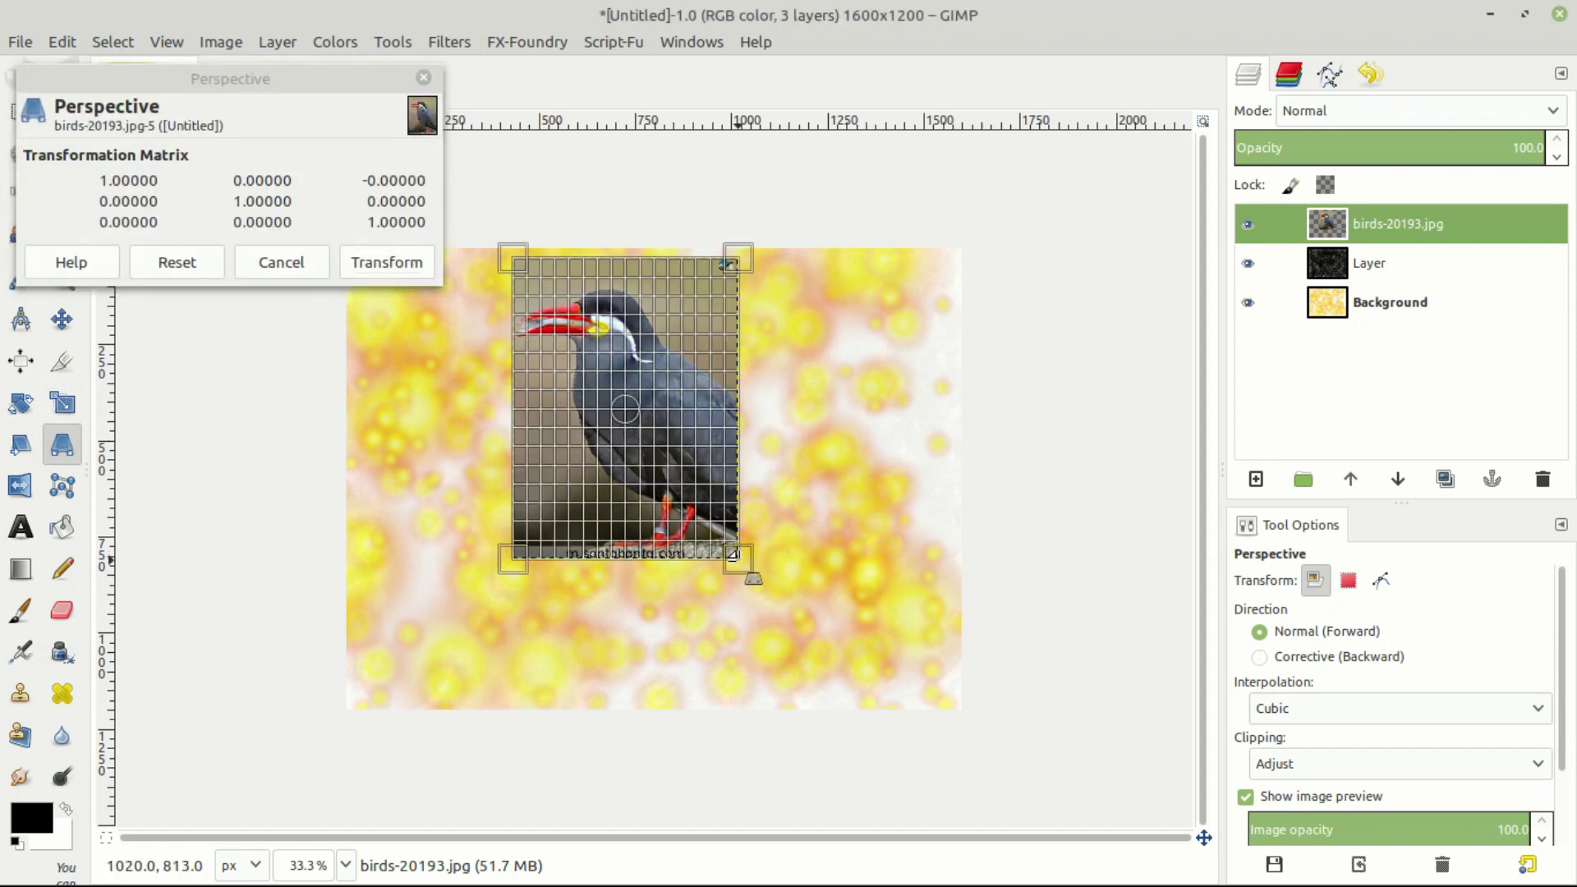
drag(756, 575, 821, 619)
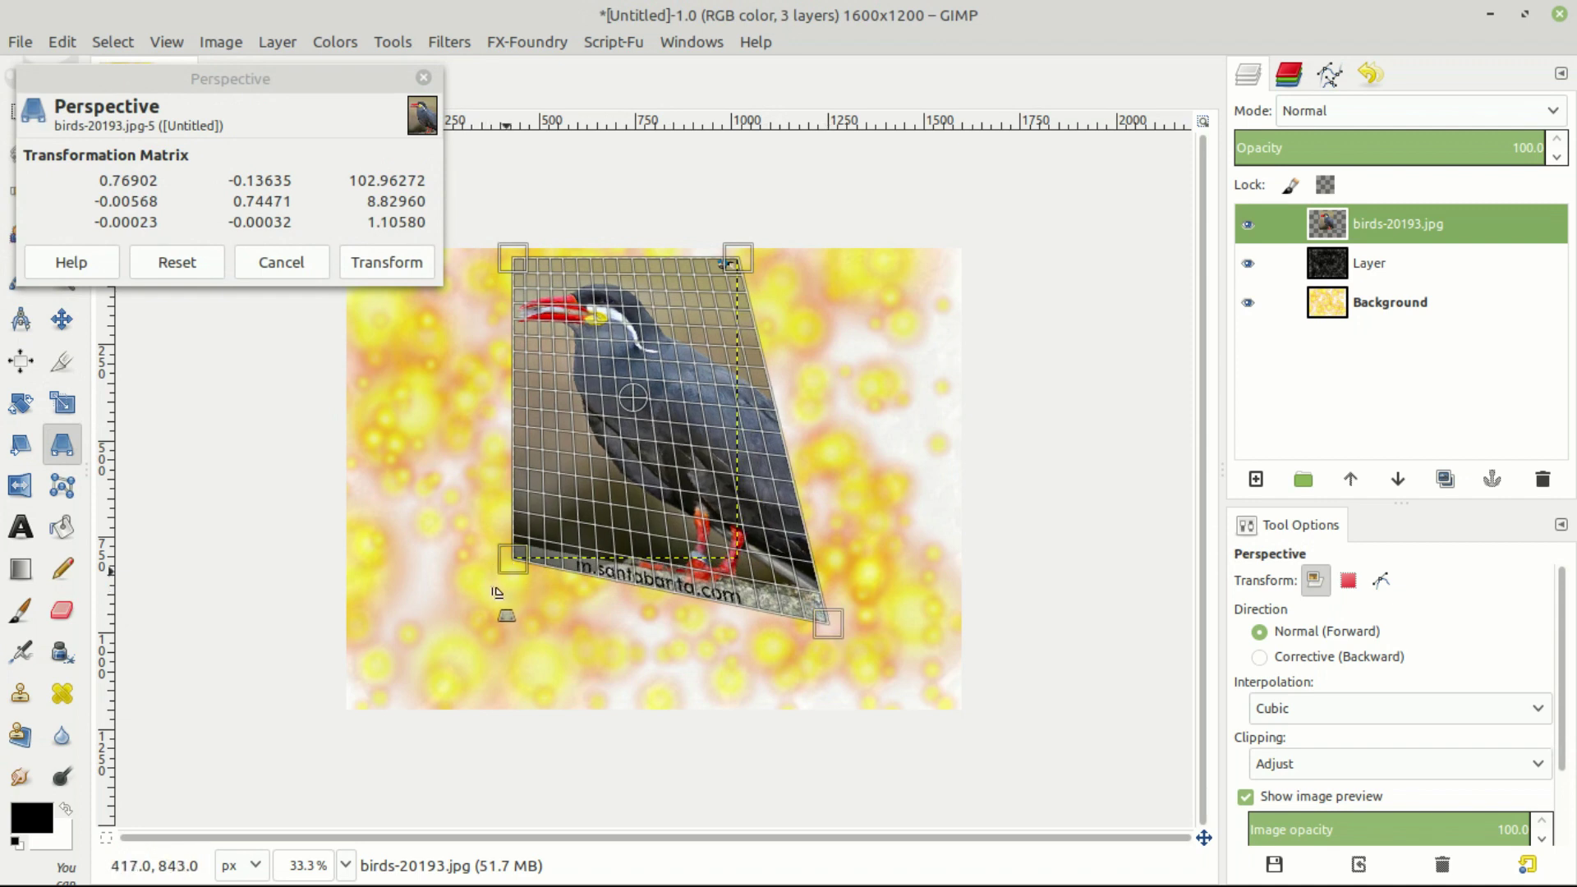
drag(497, 591, 457, 636)
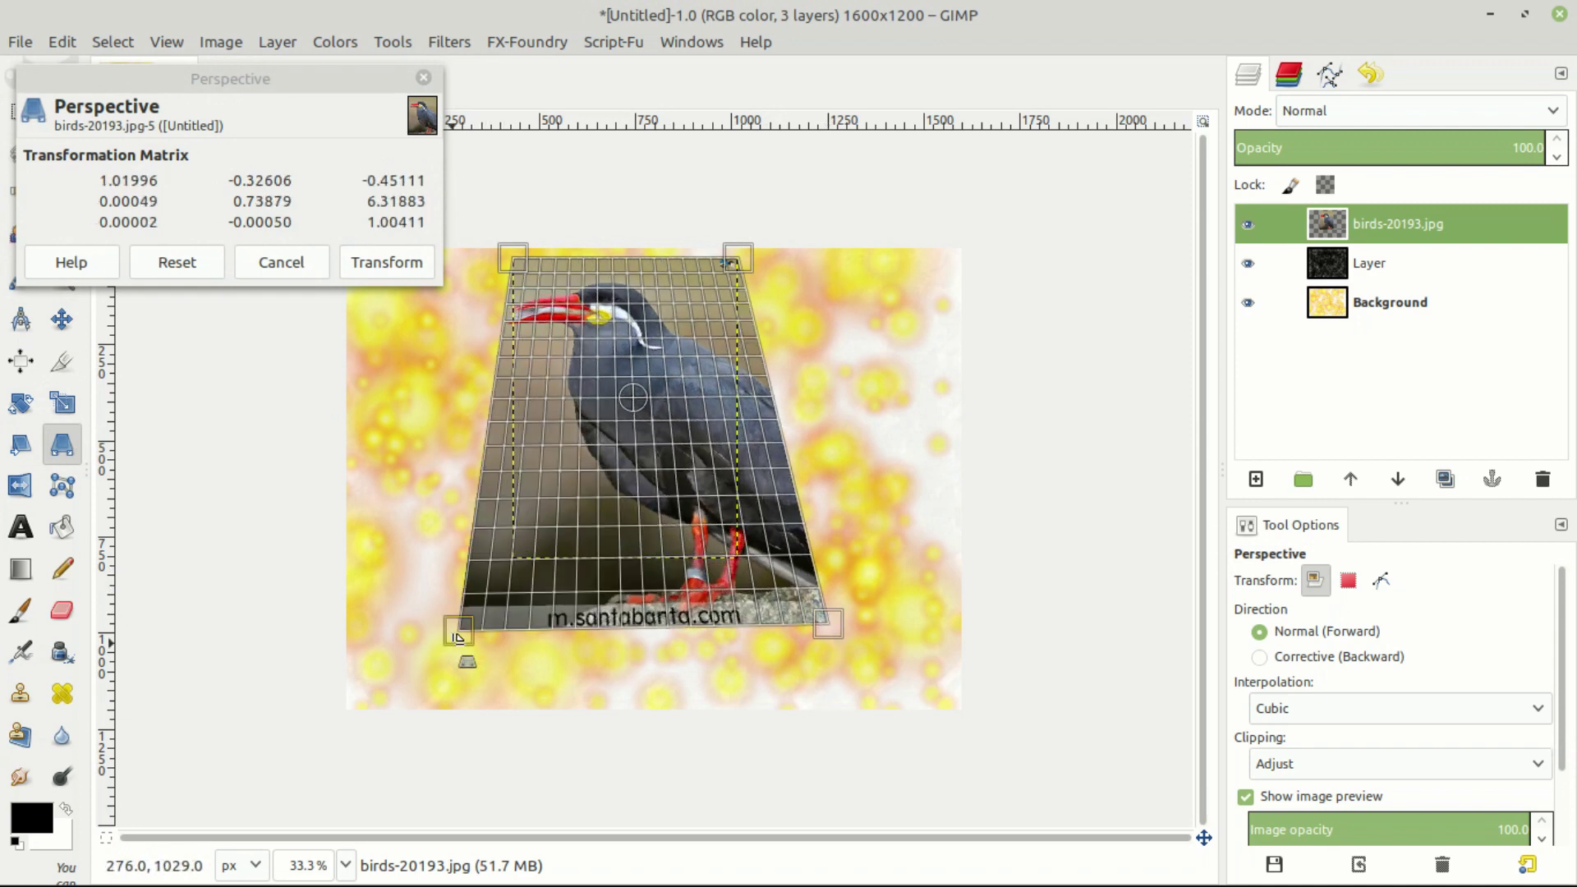
drag(841, 651, 882, 674)
drag(433, 667, 403, 753)
drag(853, 645, 854, 648)
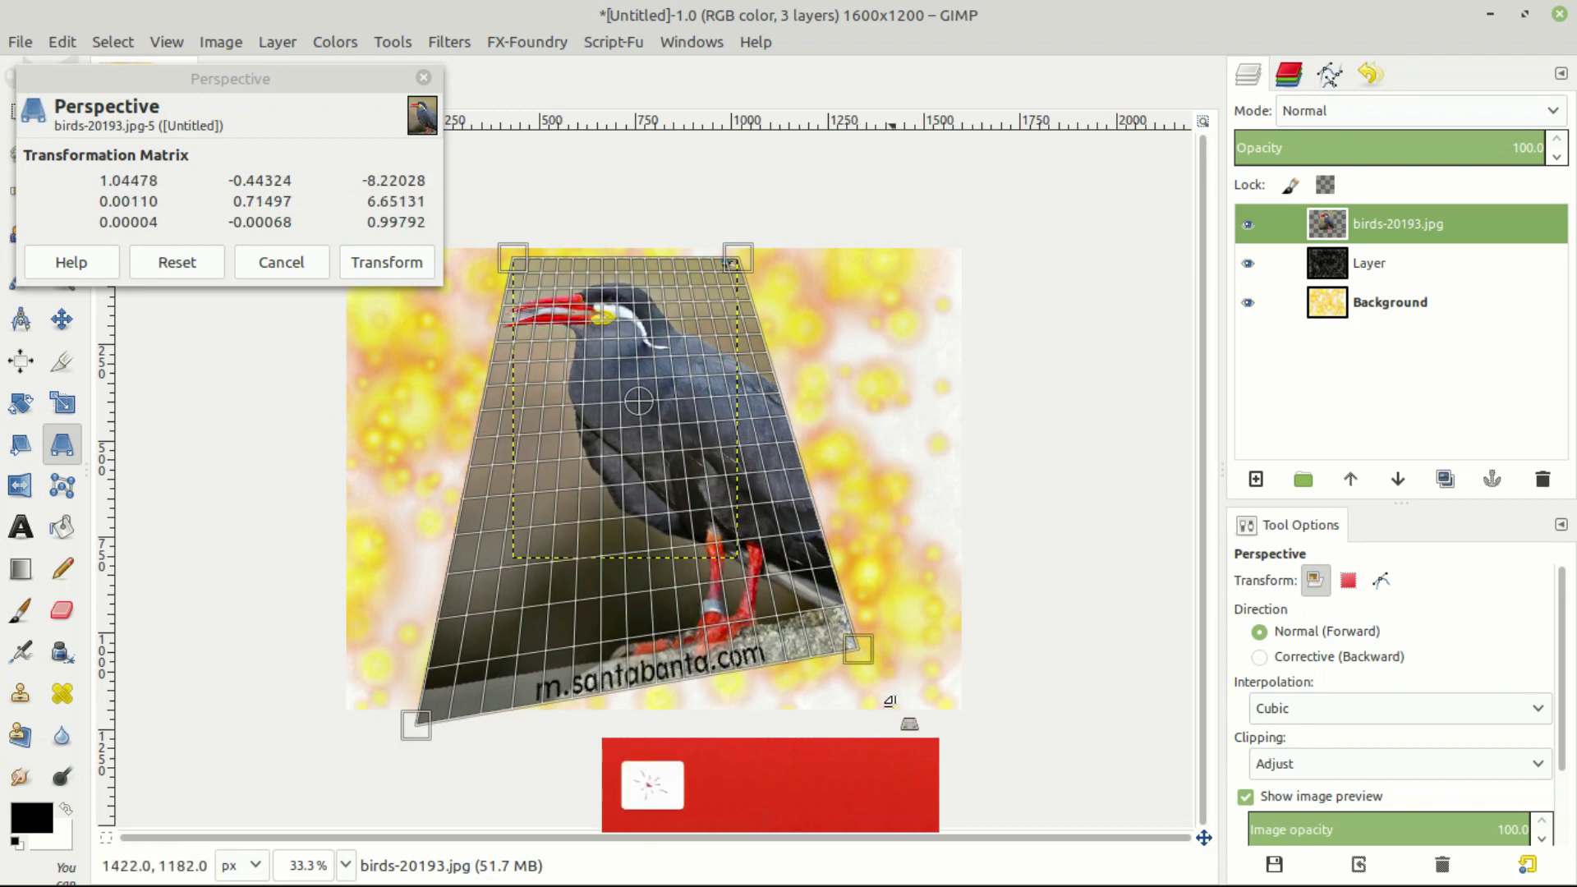
drag(887, 698, 918, 757)
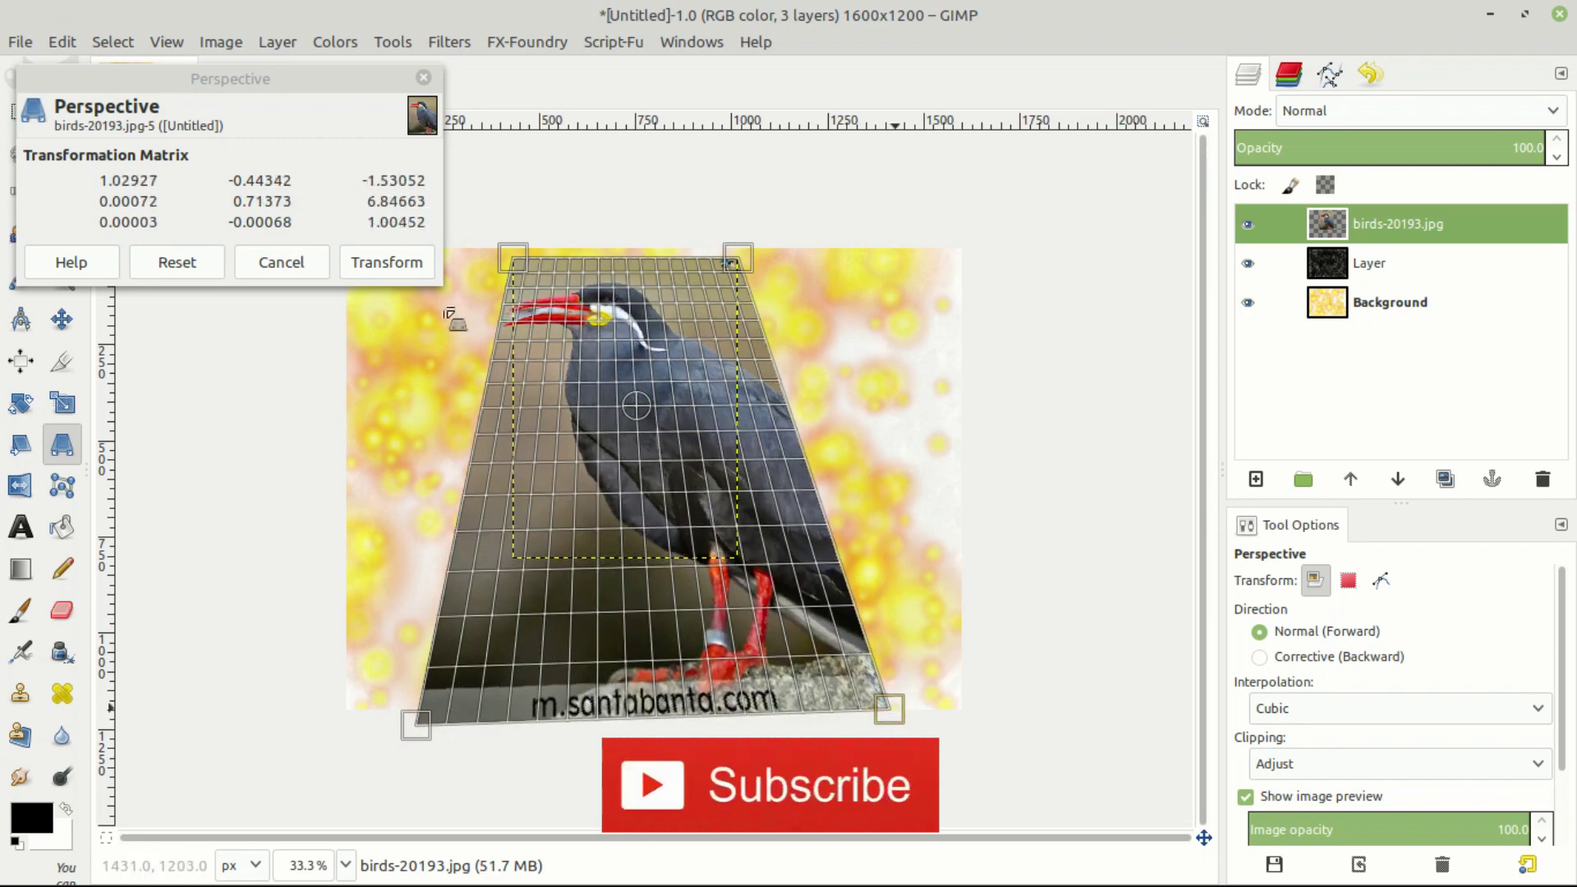
click(379, 271)
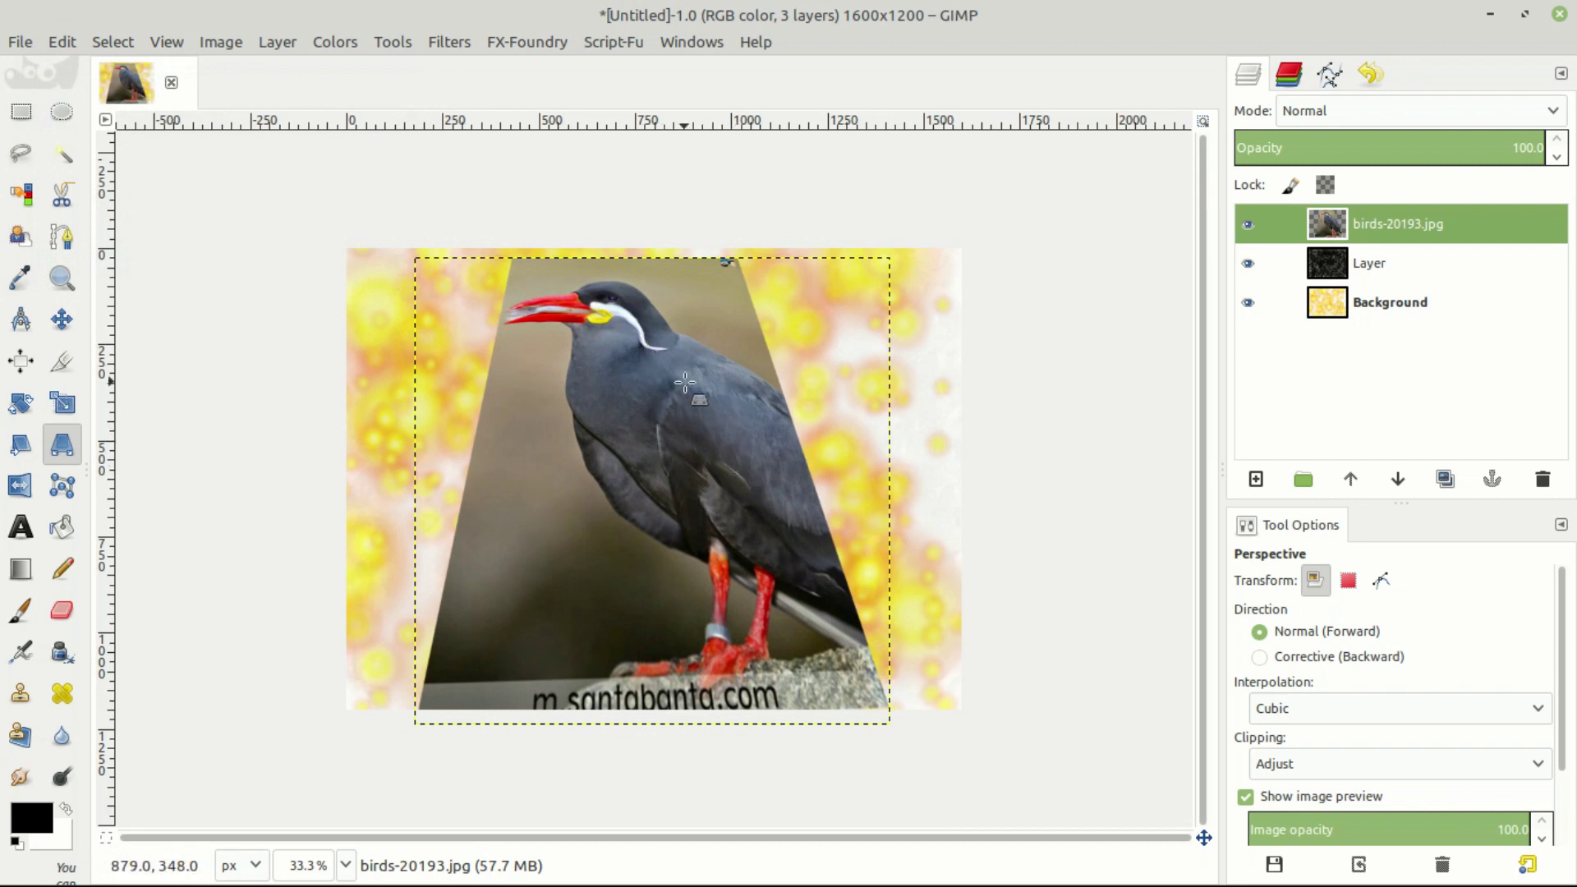
- Flip the bird layer horizontally and vertically, then undo the flips
click(31, 491)
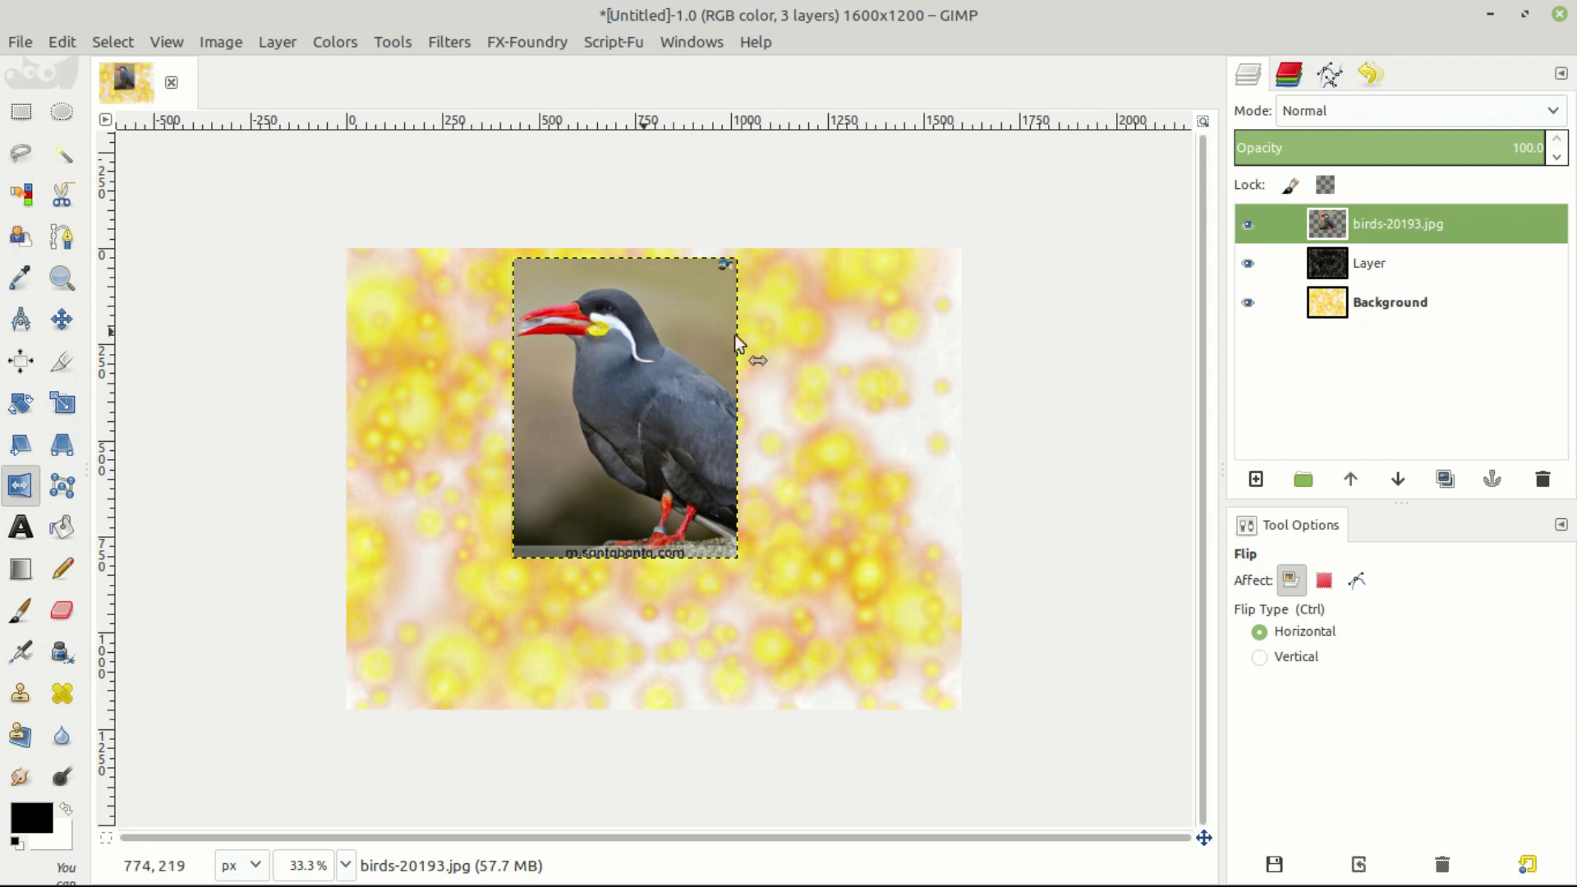
click(707, 403)
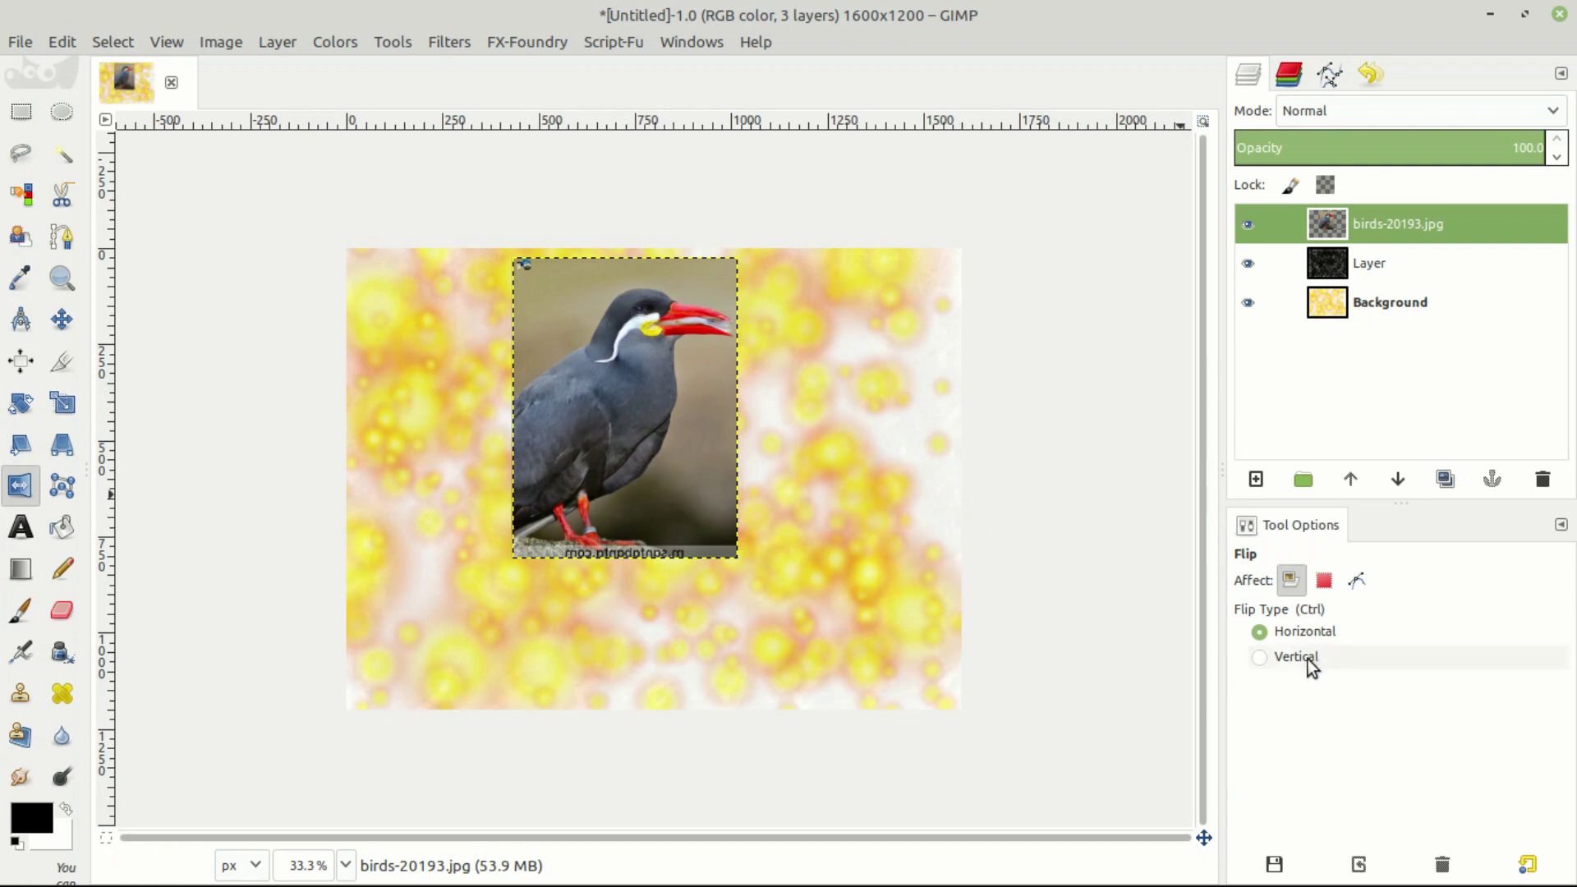
click(1258, 663)
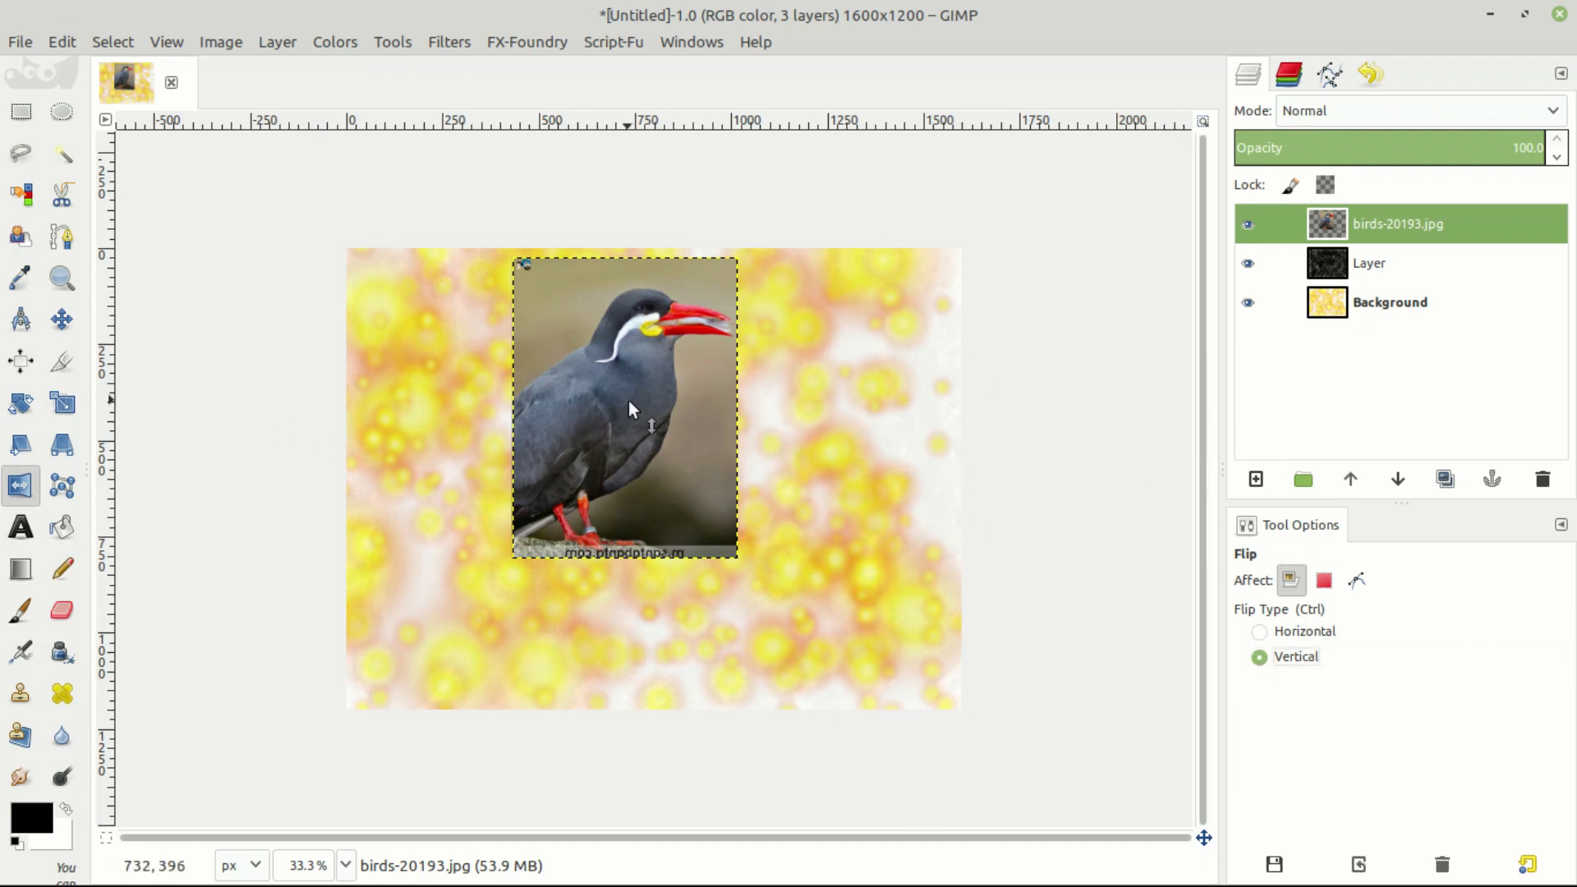
click(628, 401)
key(m)
key(ctrl+z)
key(ctrl+z)
key(ctrl+z)
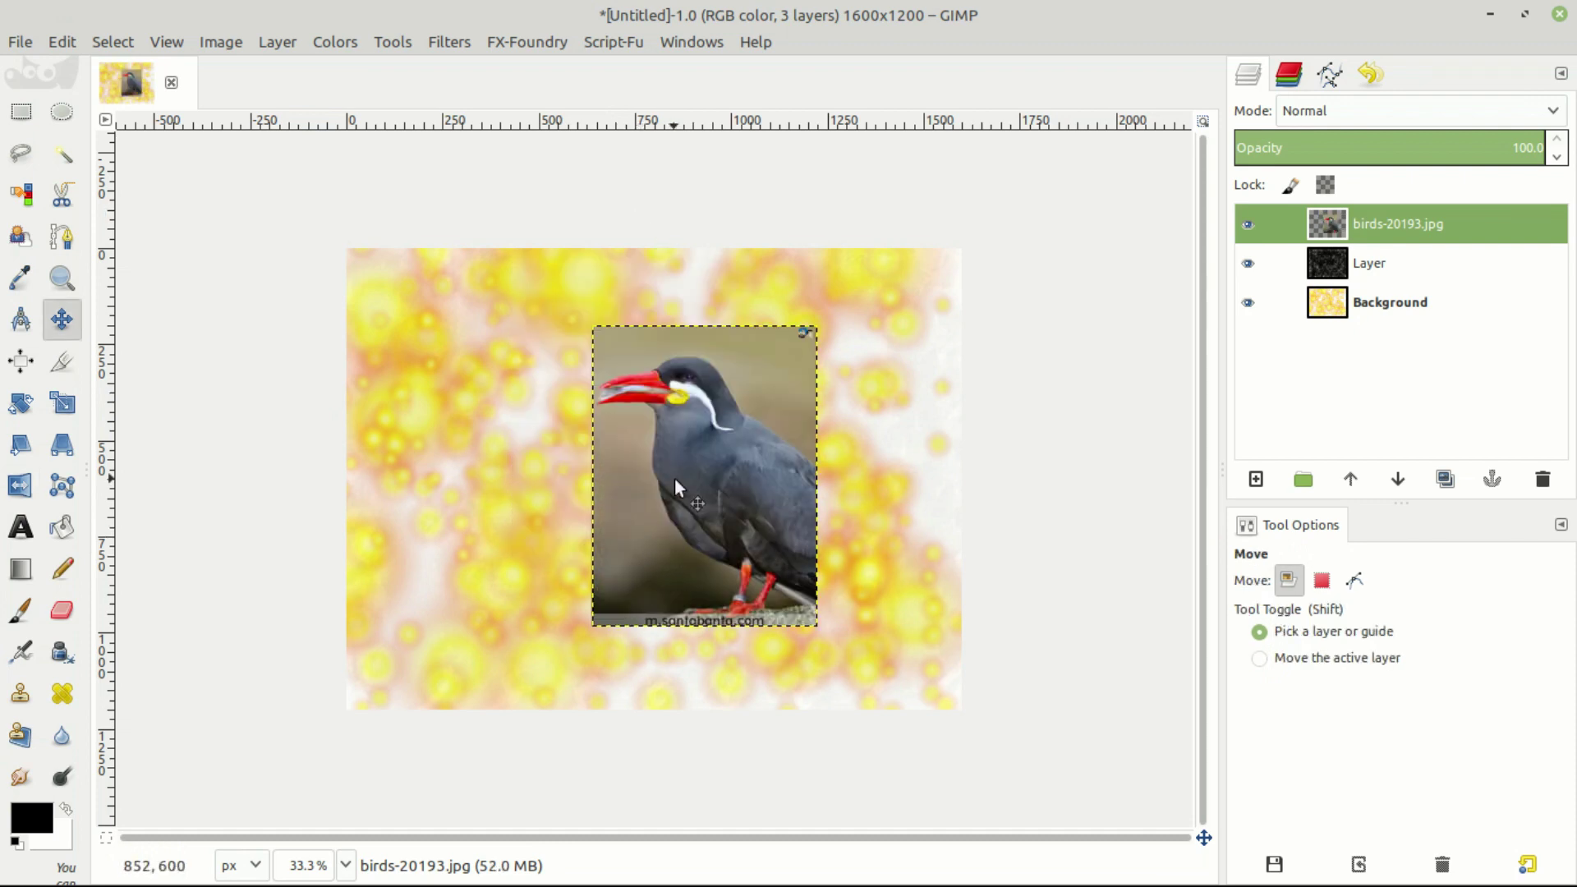
- Zoom in on the bird photo, then zoom back out in two steps
click(63, 486)
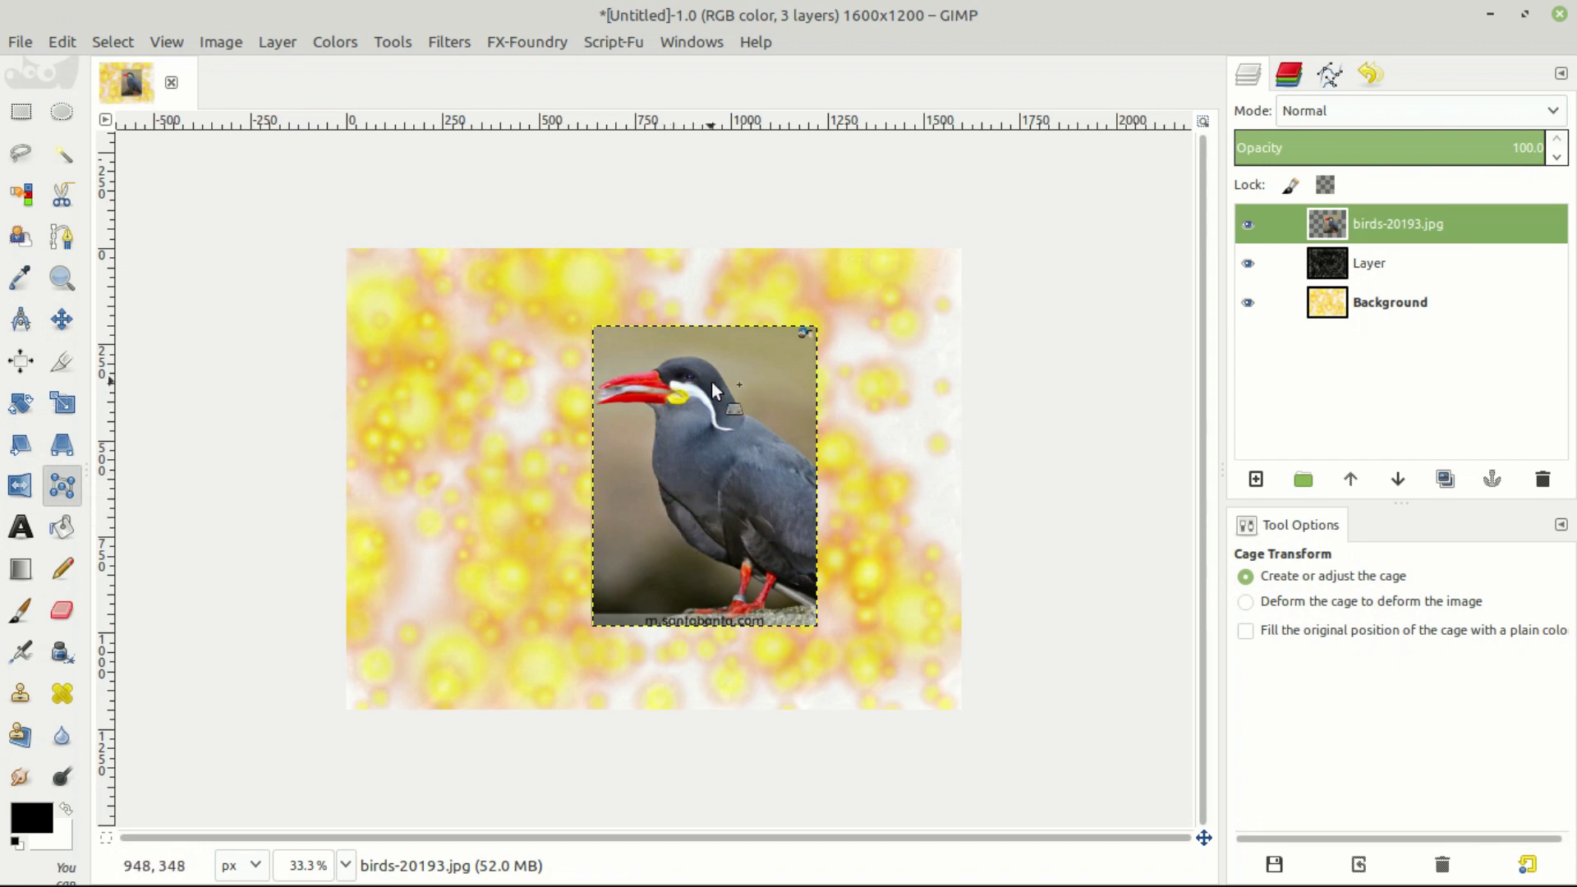
scroll(713, 411, up, 2)
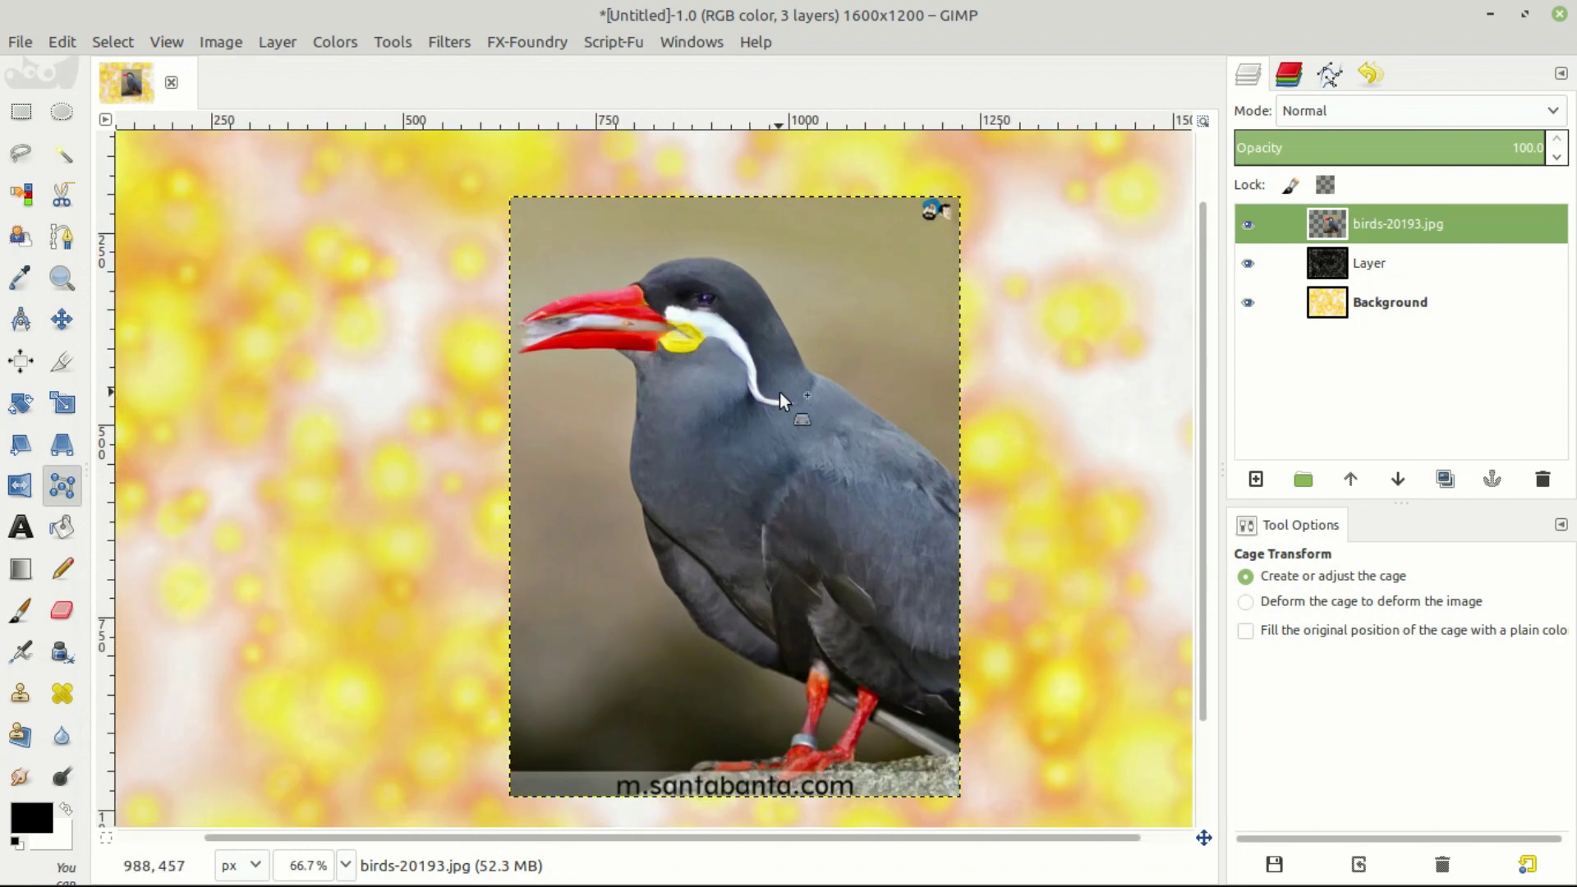
scroll(781, 393, down, 2)
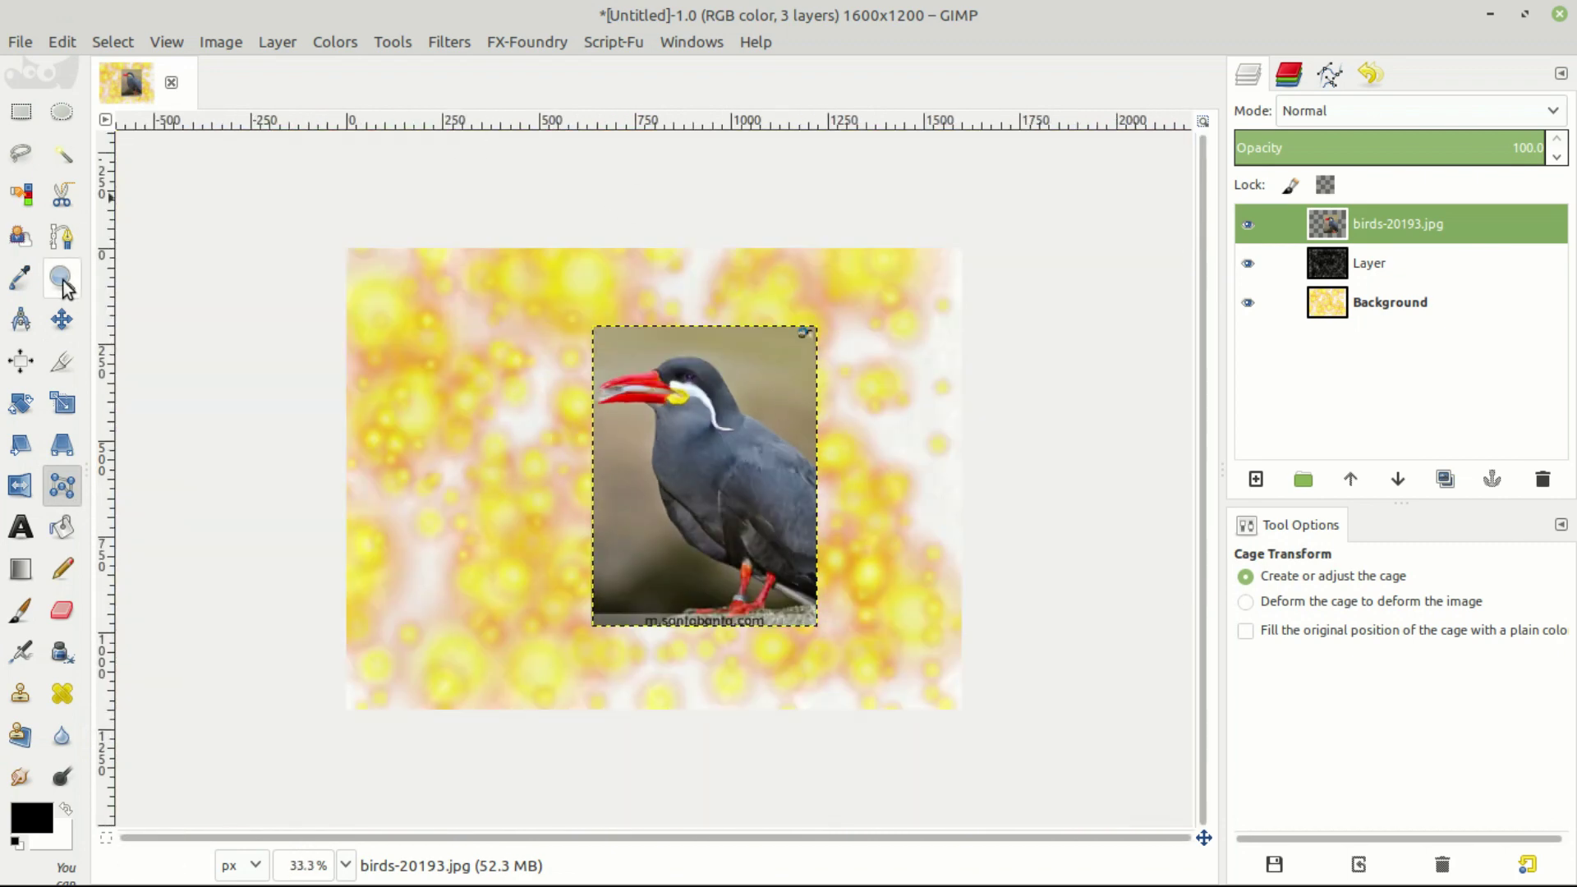
click(61, 281)
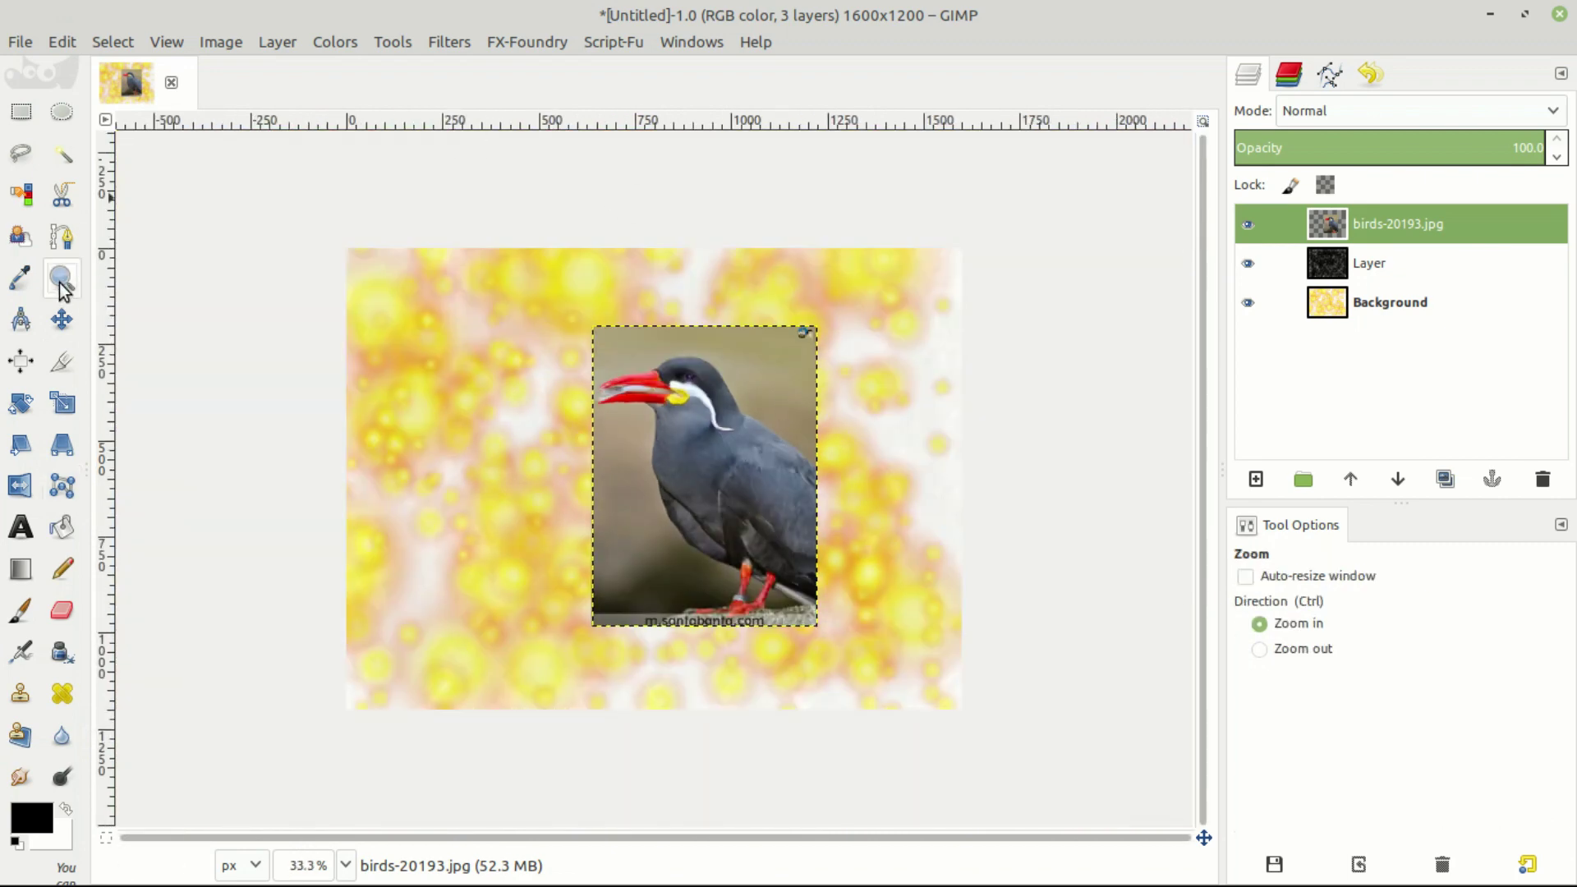
drag(619, 391, 872, 675)
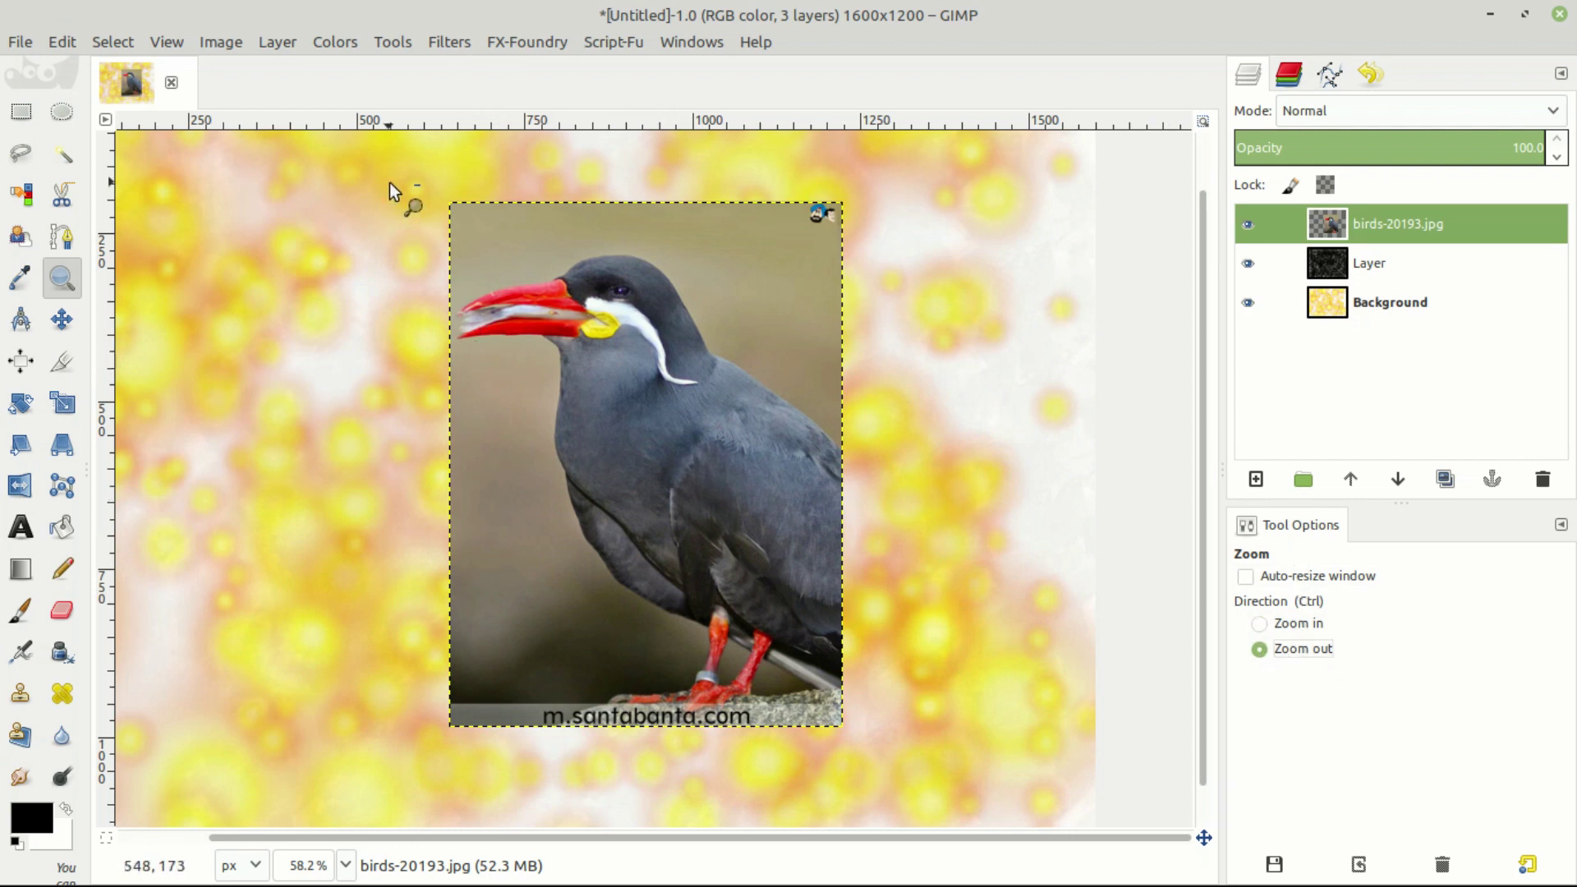
drag(394, 180, 969, 805)
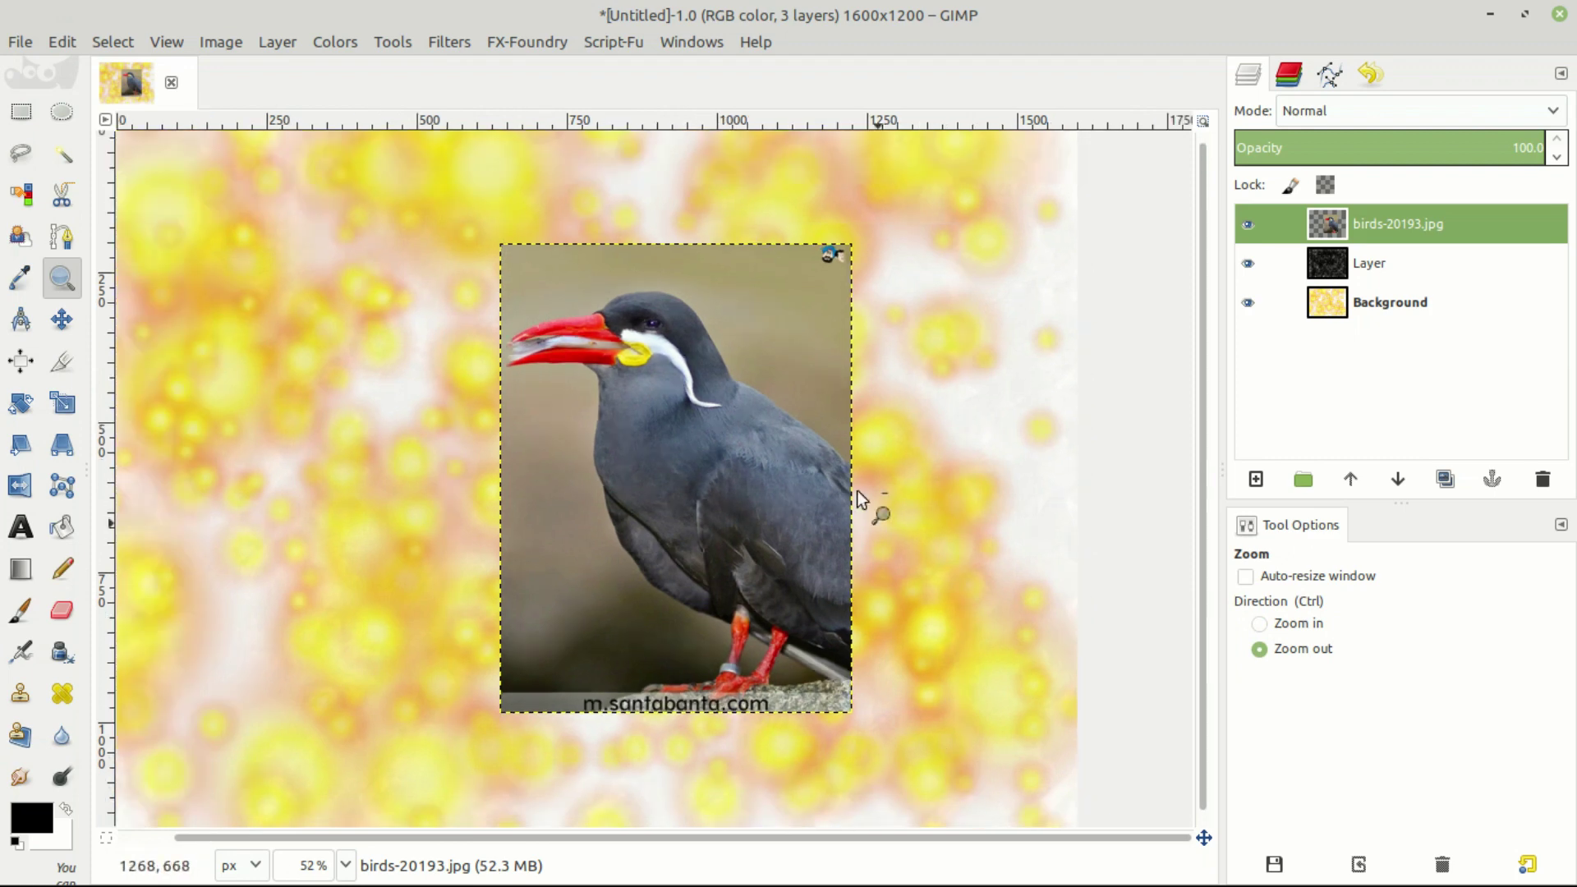
drag(394, 196, 1138, 786)
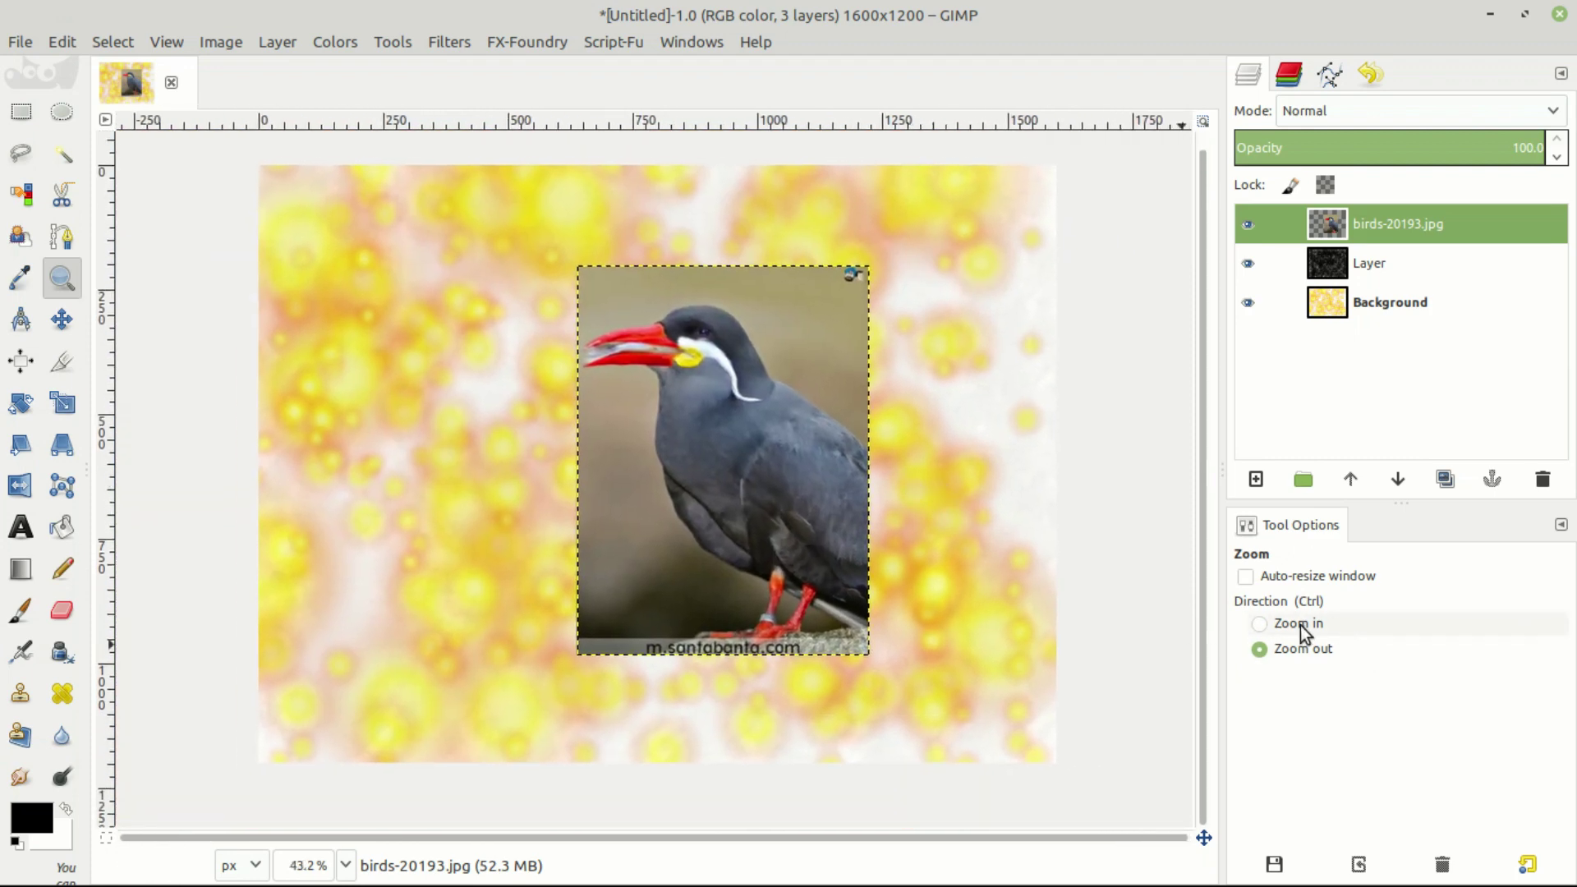
- Zoom in around the whole bird photo and pan it to the view's centre at 67.5%
click(1299, 624)
drag(545, 236, 921, 682)
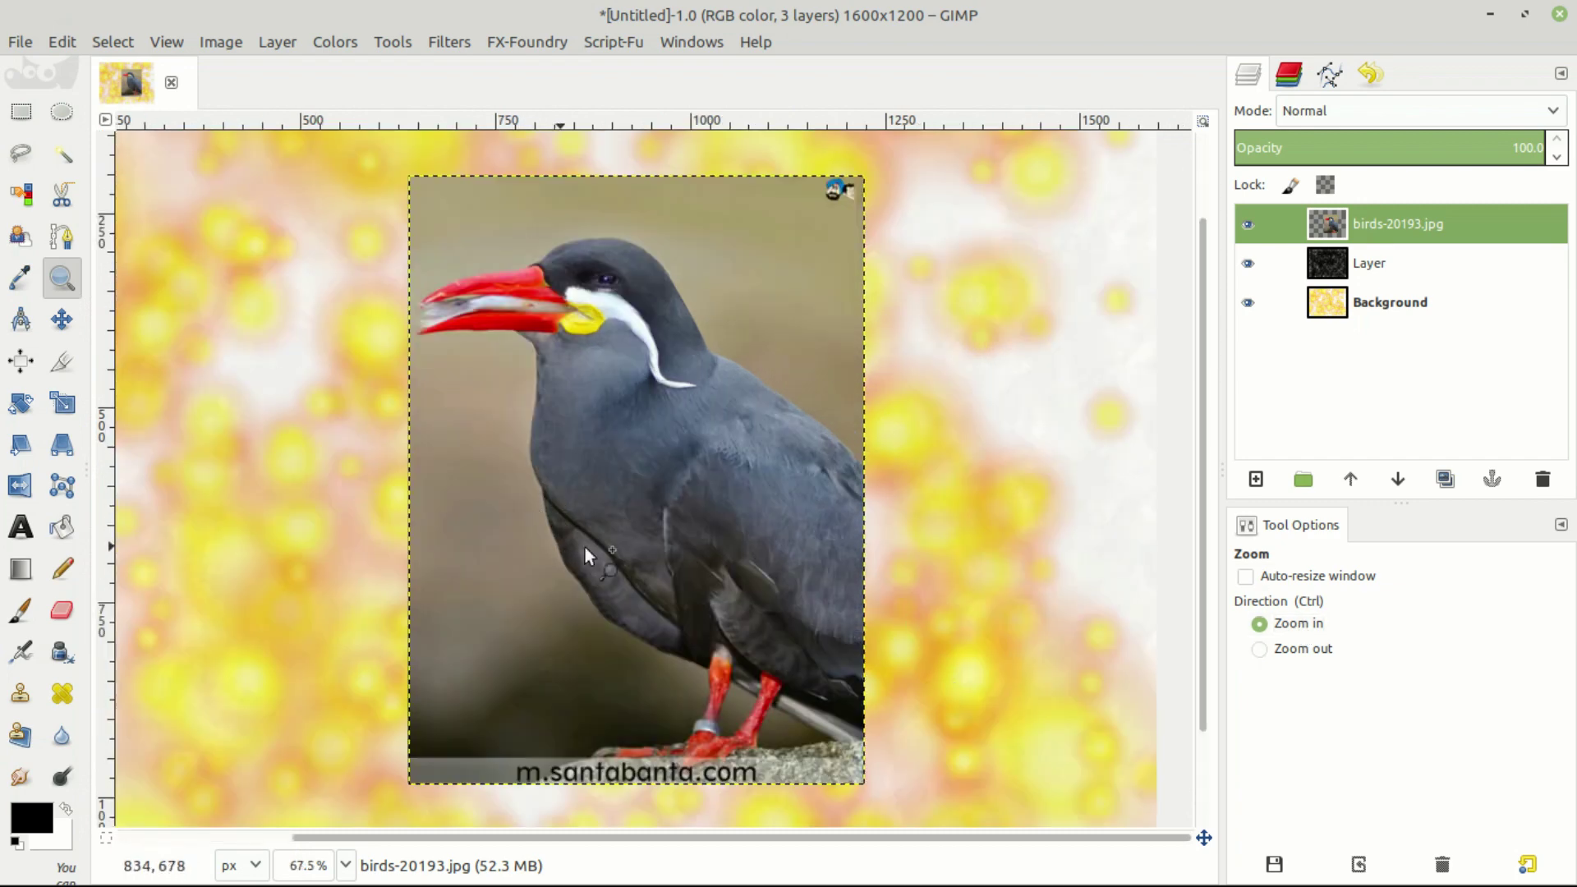
drag(587, 473, 662, 393)
drag(783, 393, 746, 658)
drag(327, 493, 161, 182)
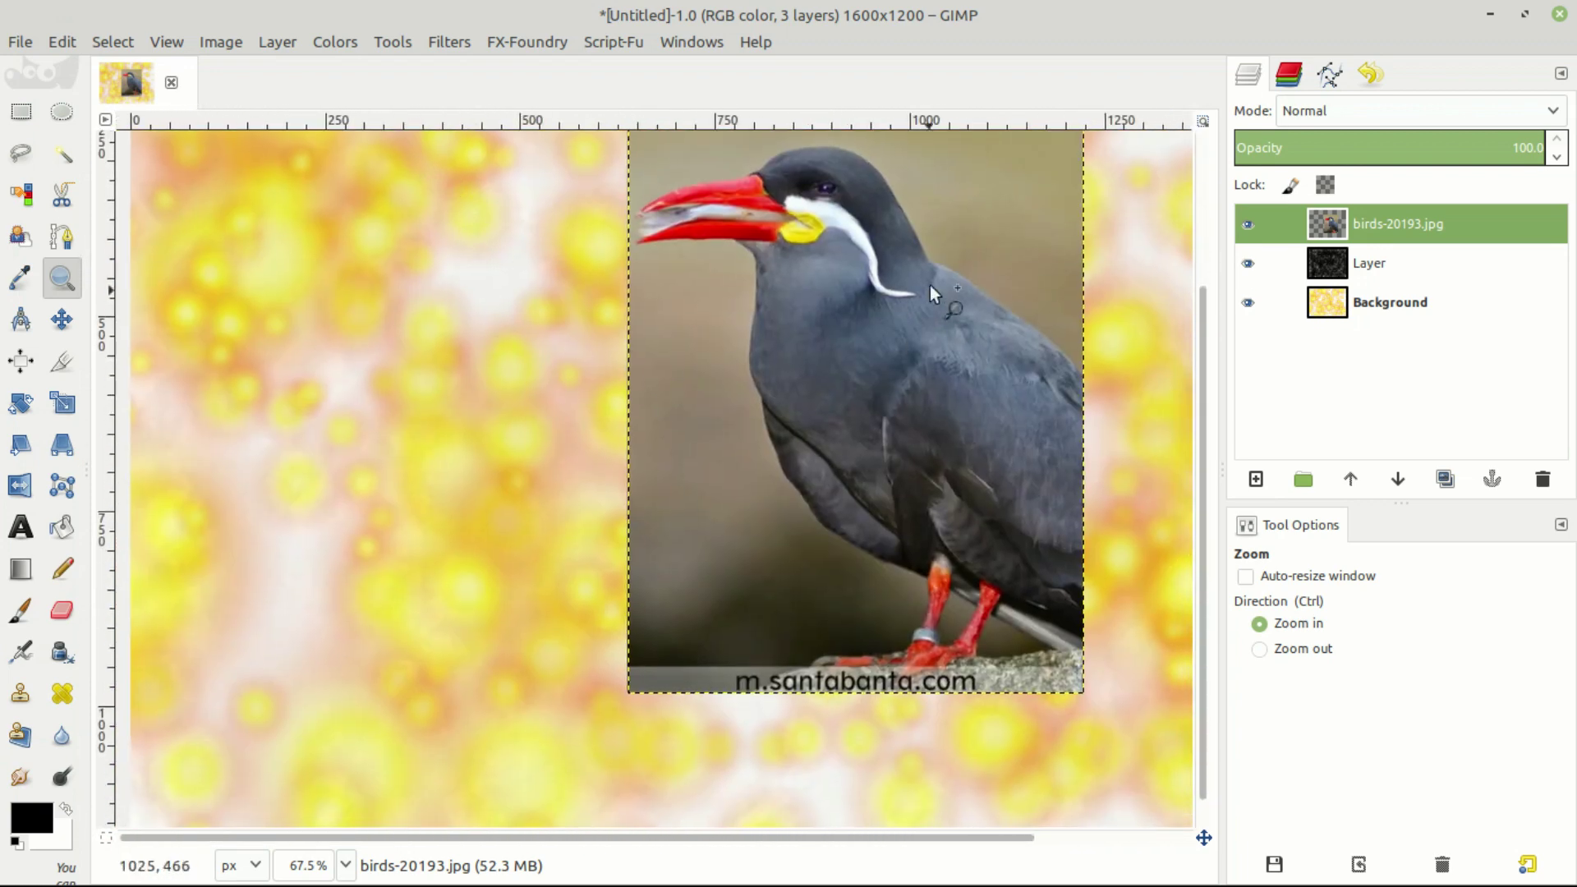
drag(930, 284, 643, 368)
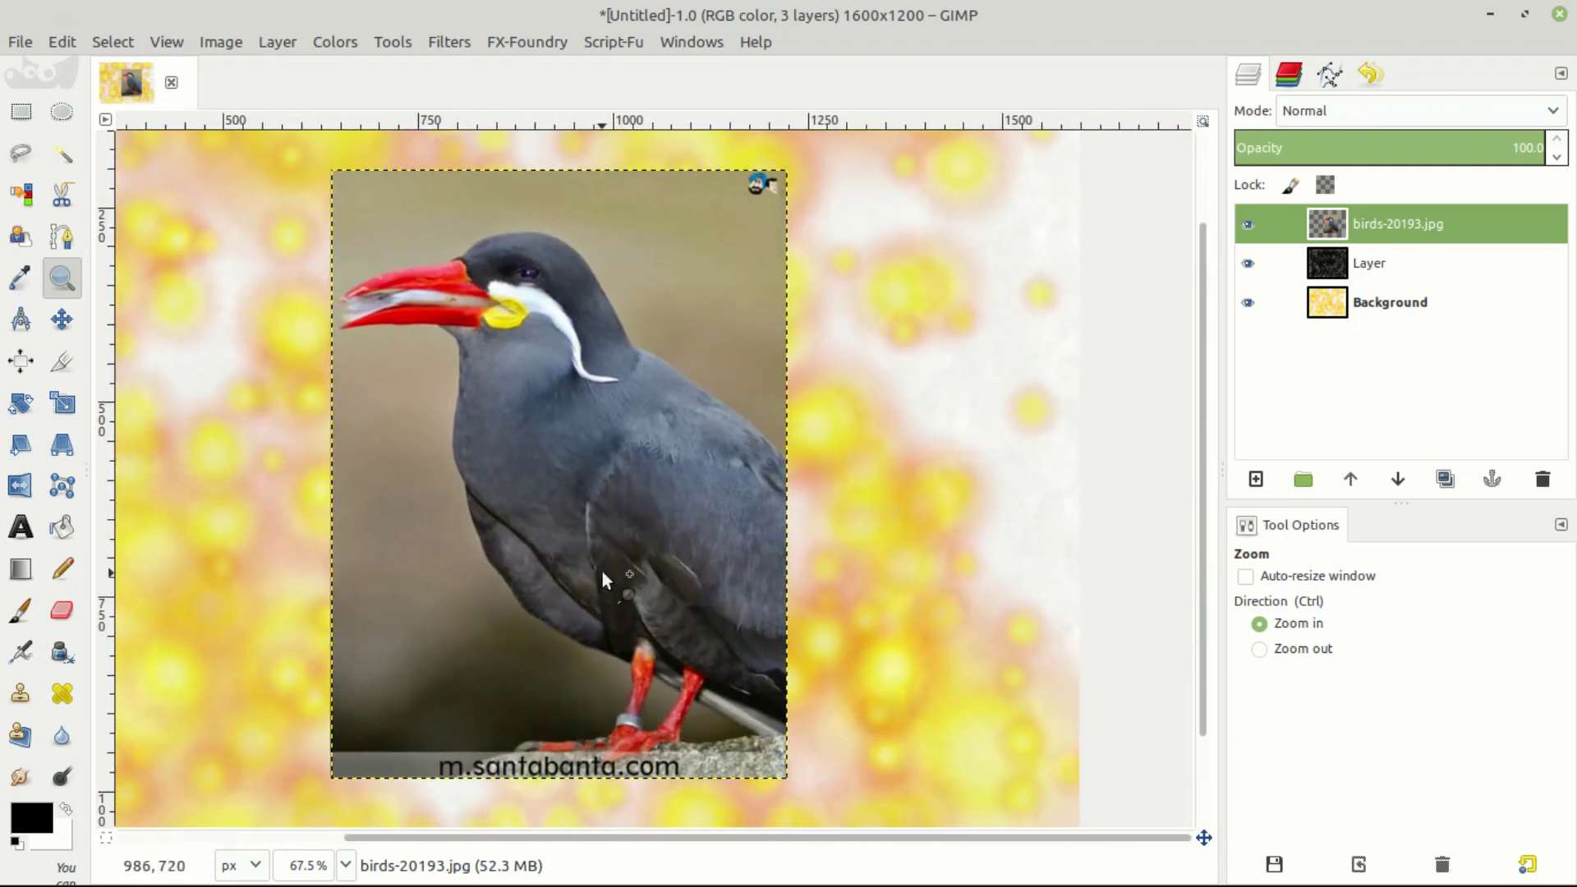
drag(524, 468, 606, 467)
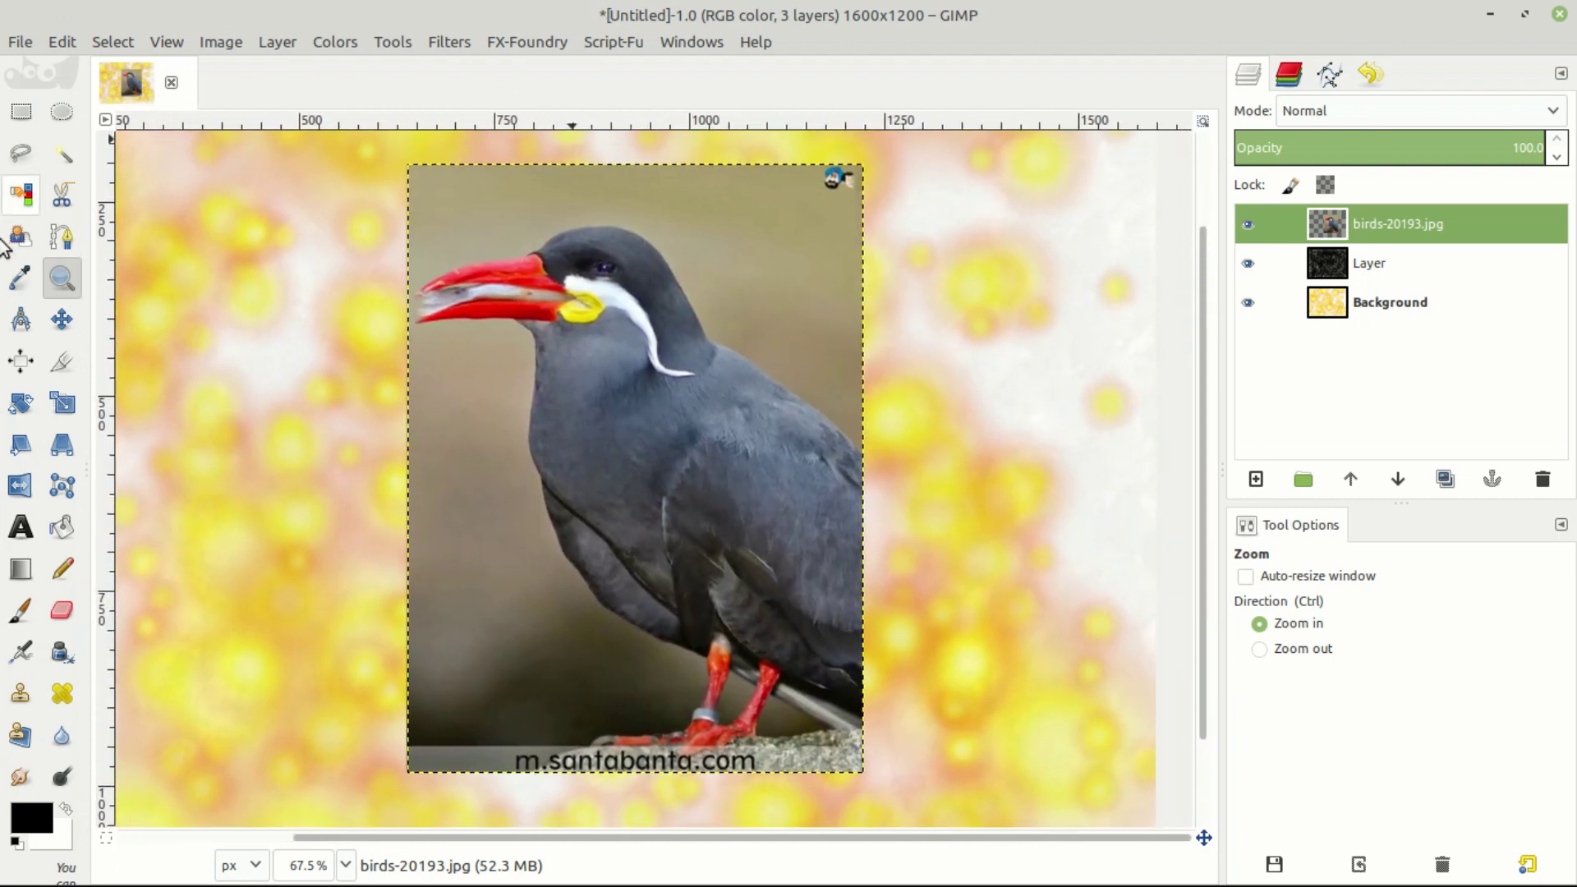
click(66, 486)
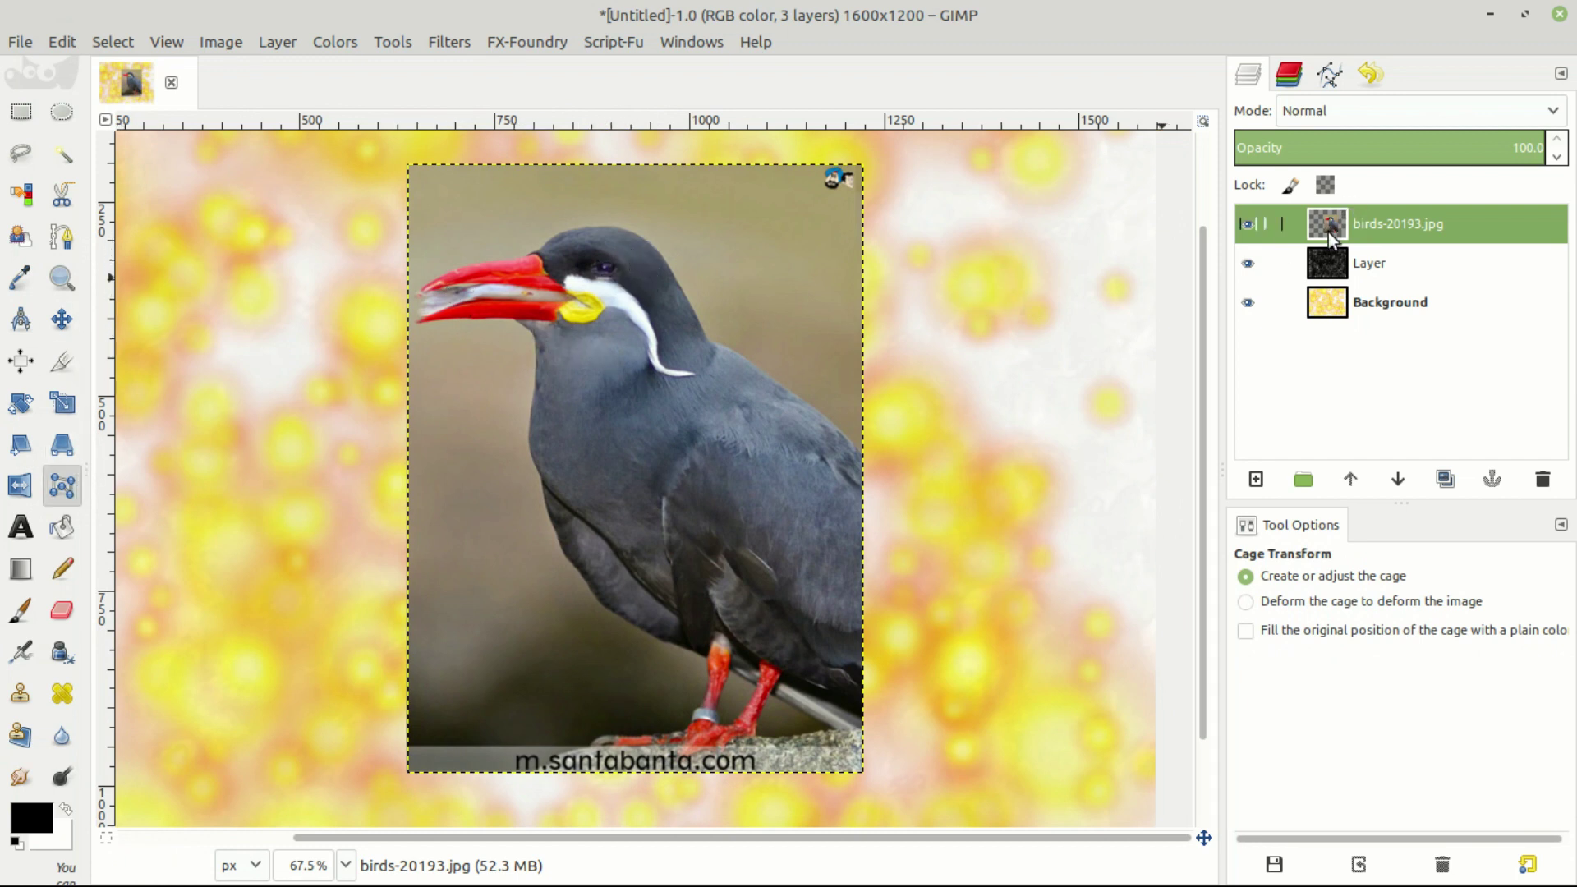
- Place five cage points around the bird's eye and close the cage on the first point
click(628, 253)
click(600, 233)
click(573, 245)
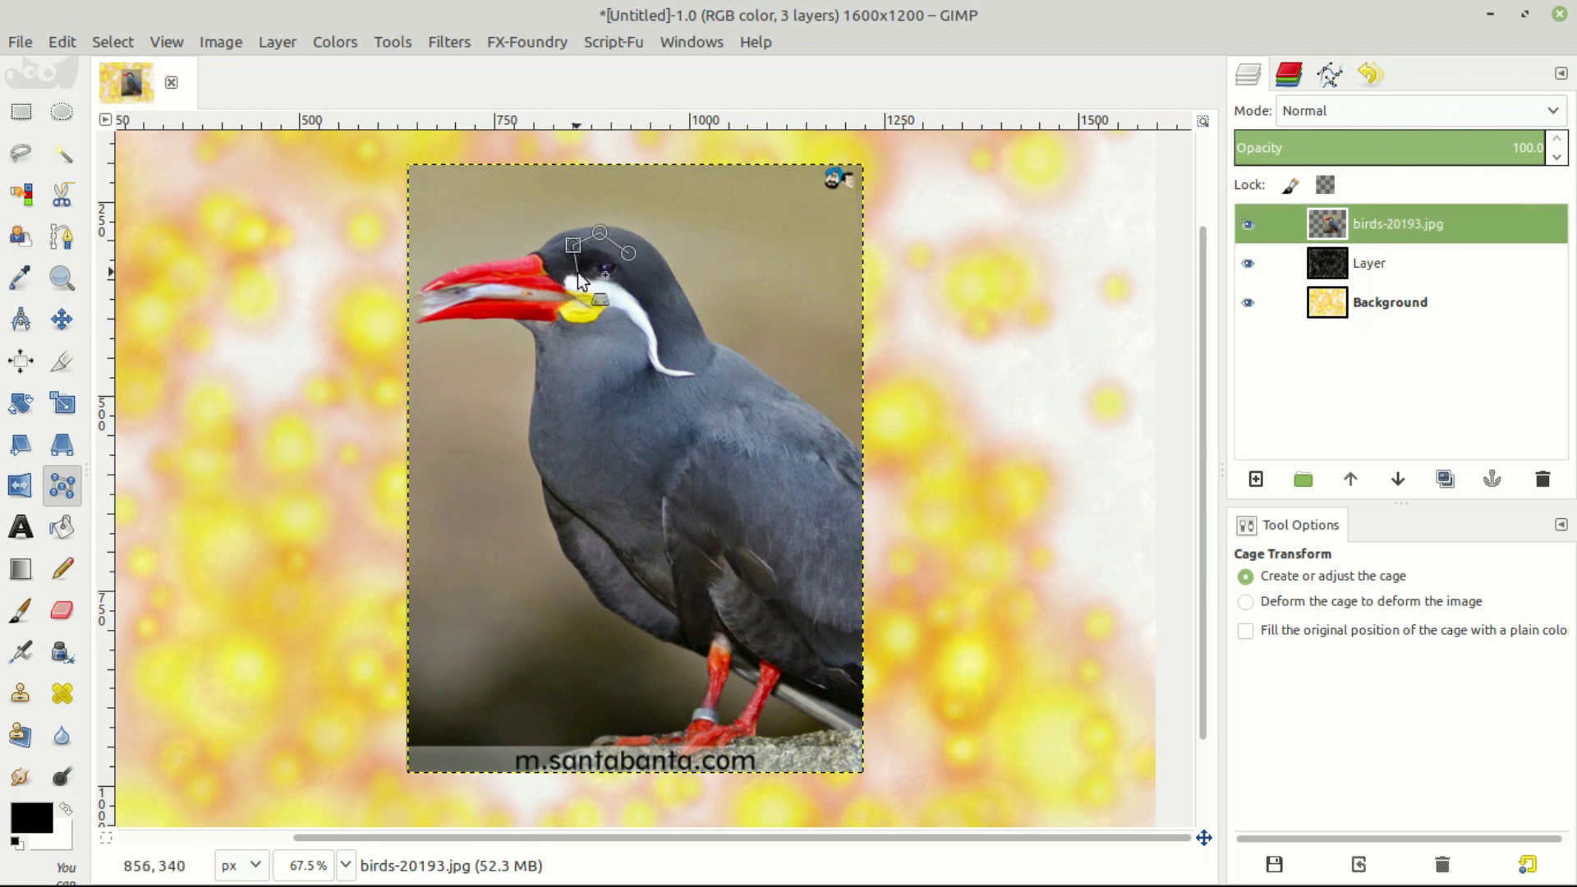
click(627, 303)
click(644, 274)
click(629, 250)
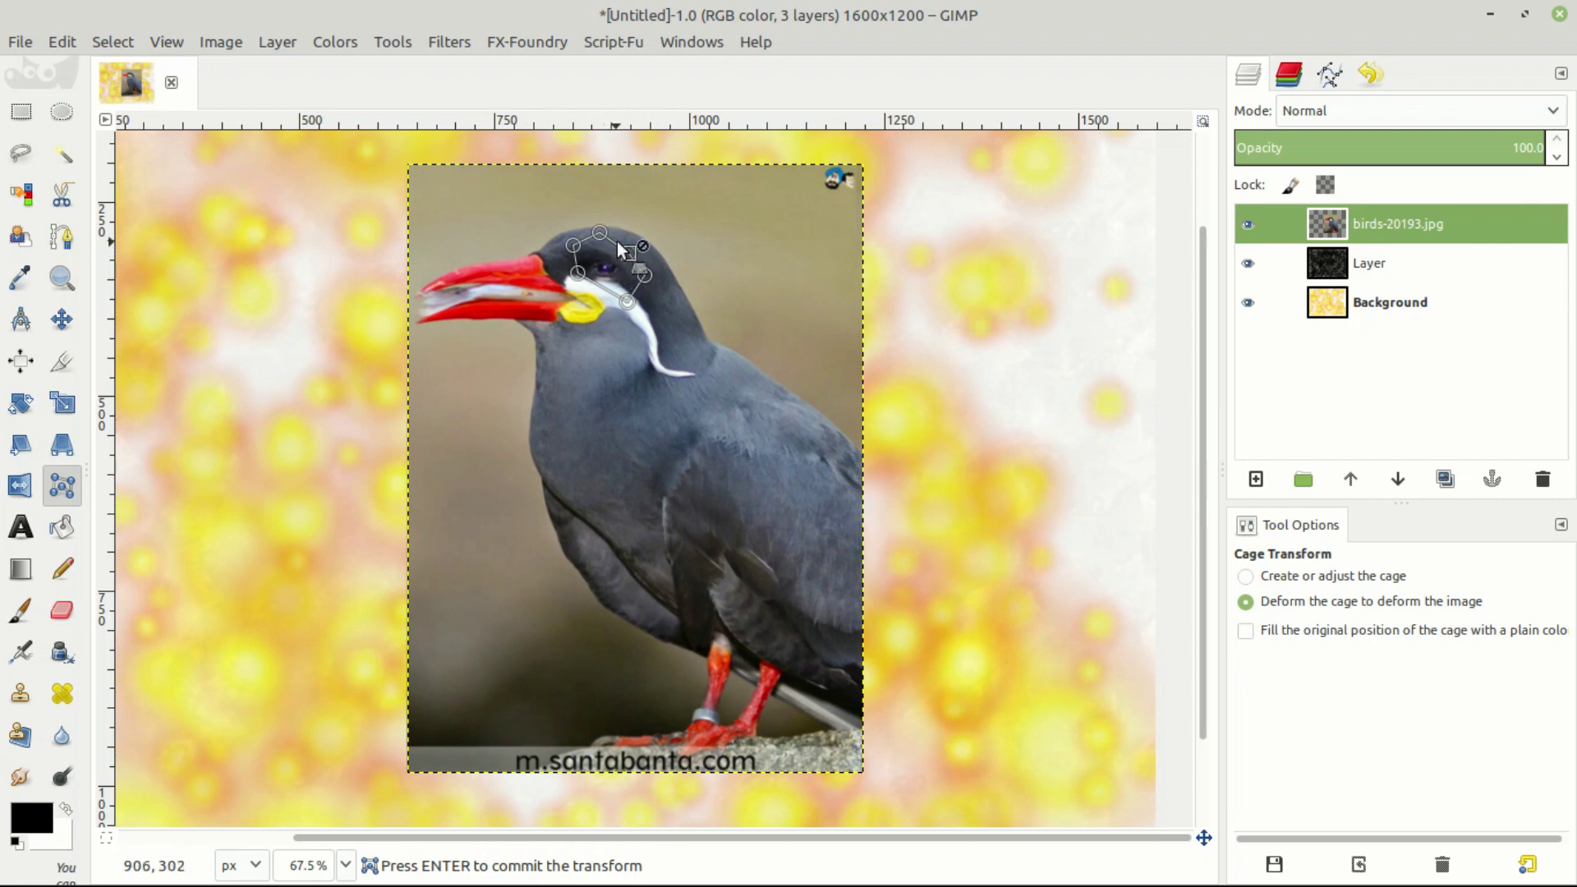
- Warp the feathers around the bird's eye by dragging the cage points, then commit
scroll(617, 242, up, 3)
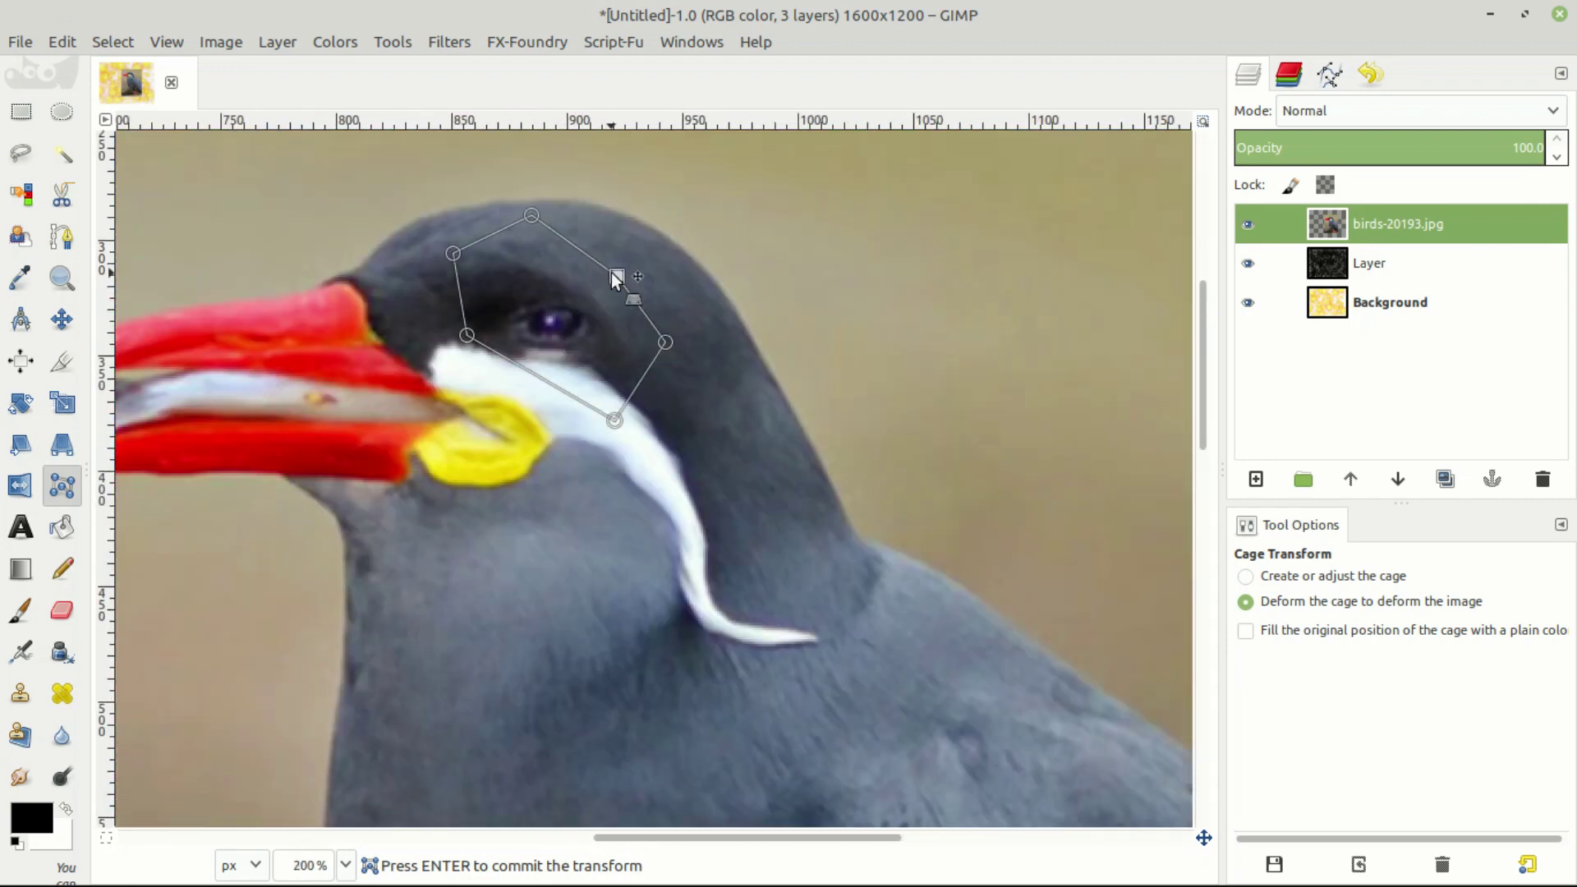
drag(615, 420, 590, 398)
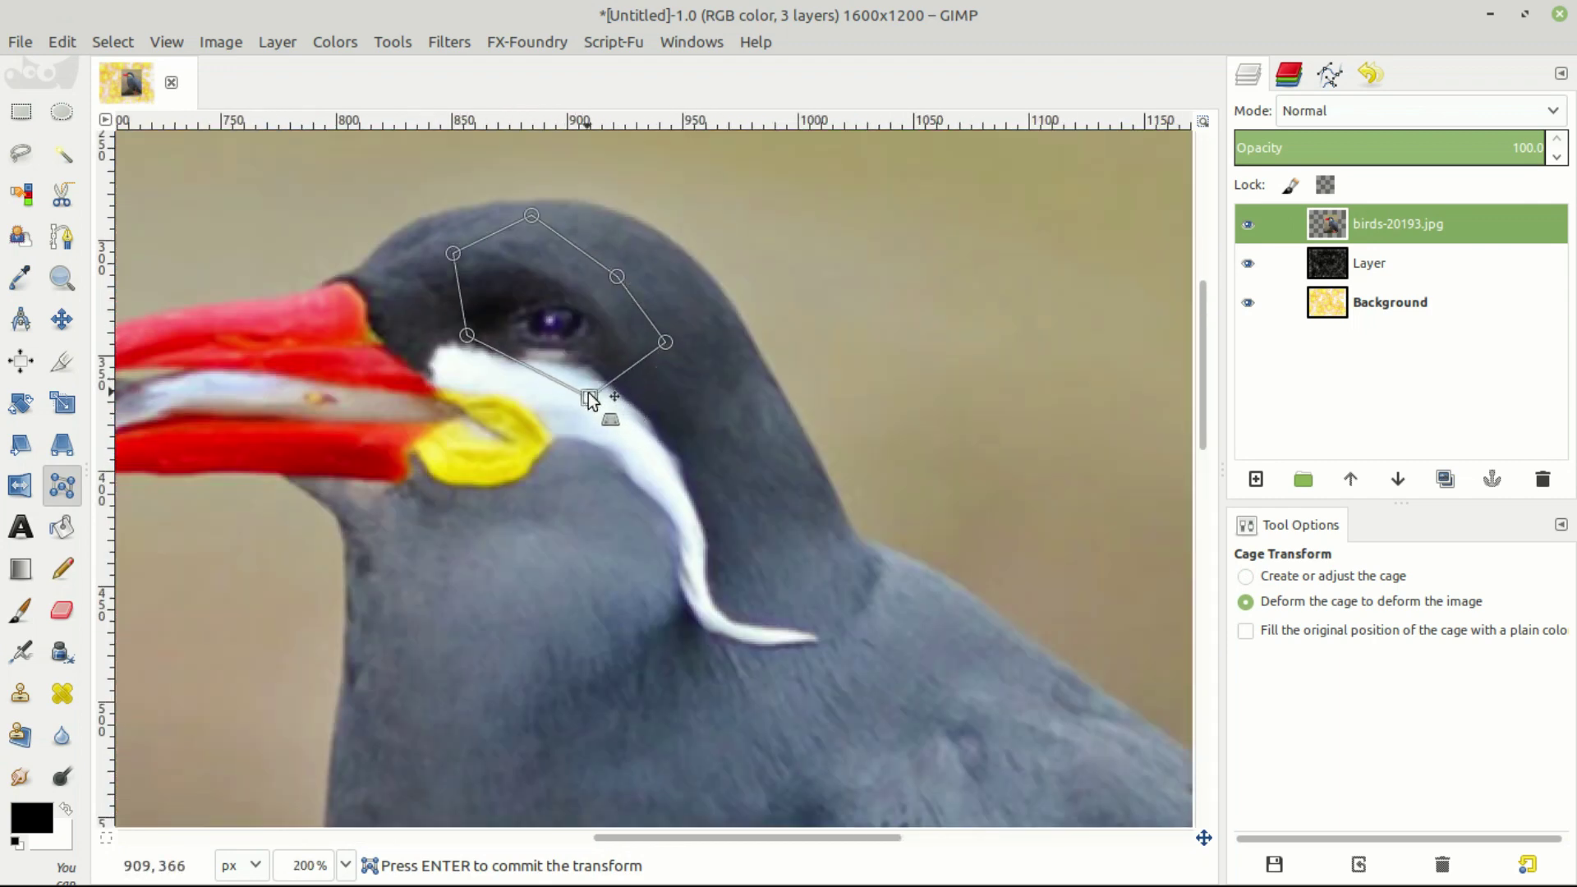
drag(619, 274, 635, 246)
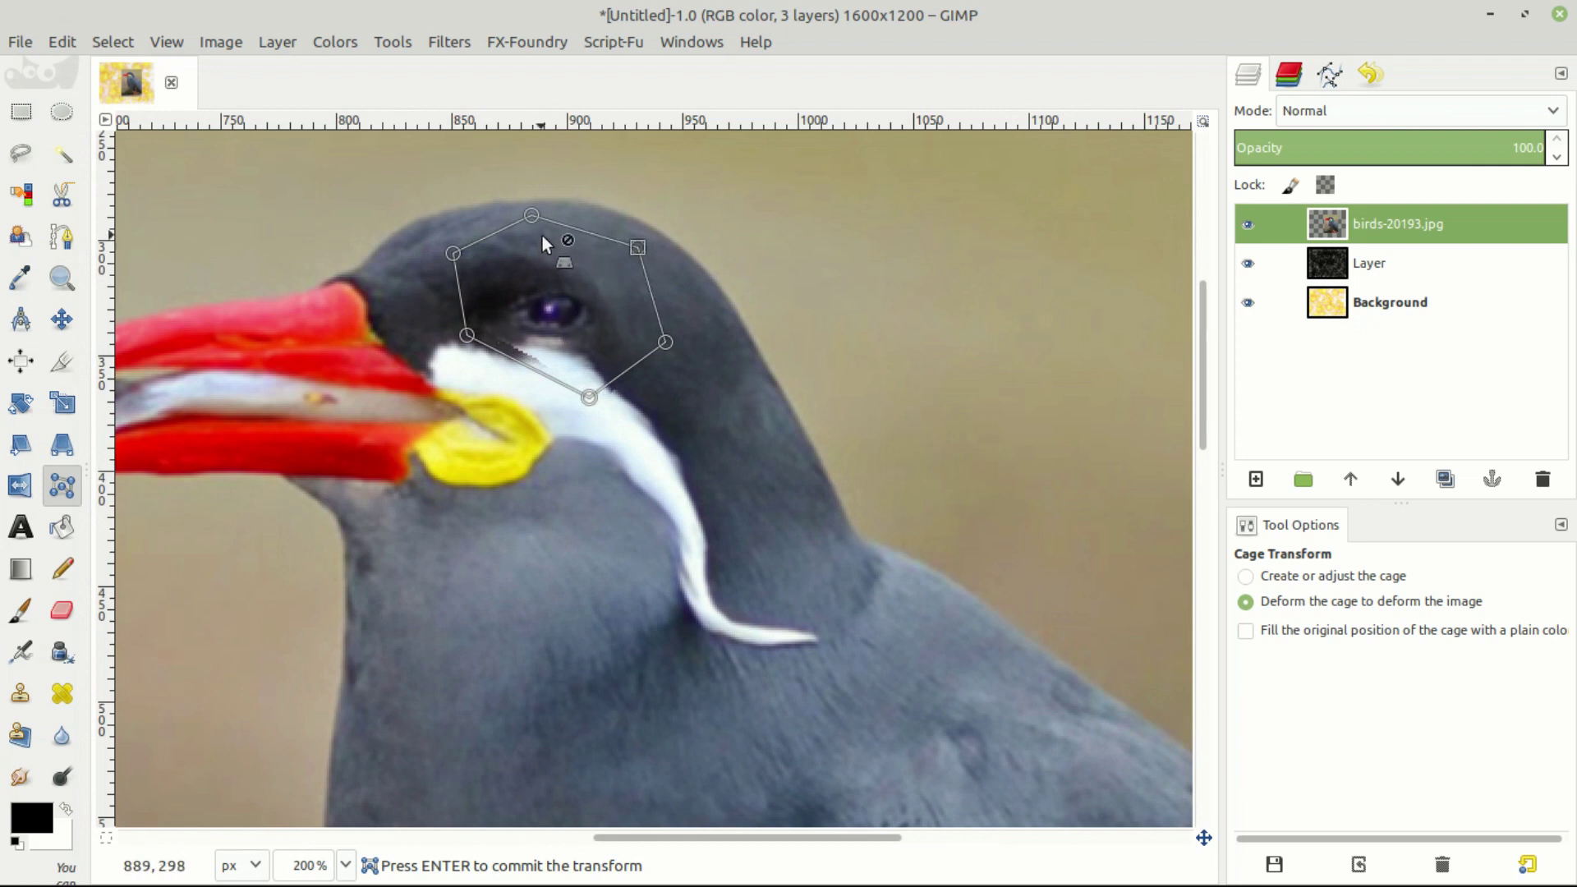
drag(534, 214, 574, 220)
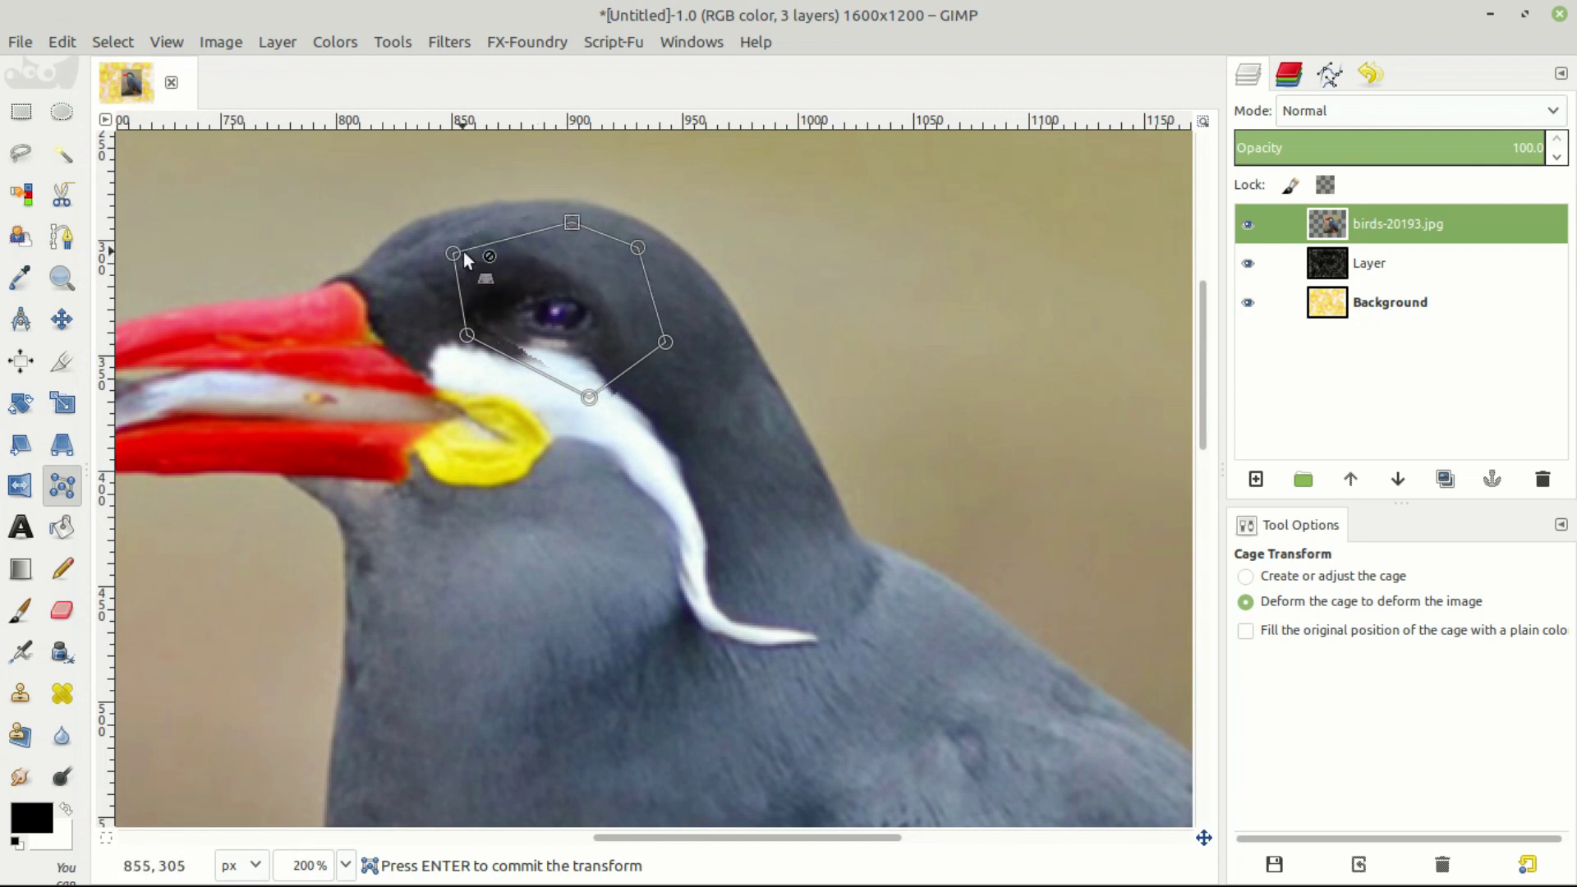
drag(464, 253, 480, 260)
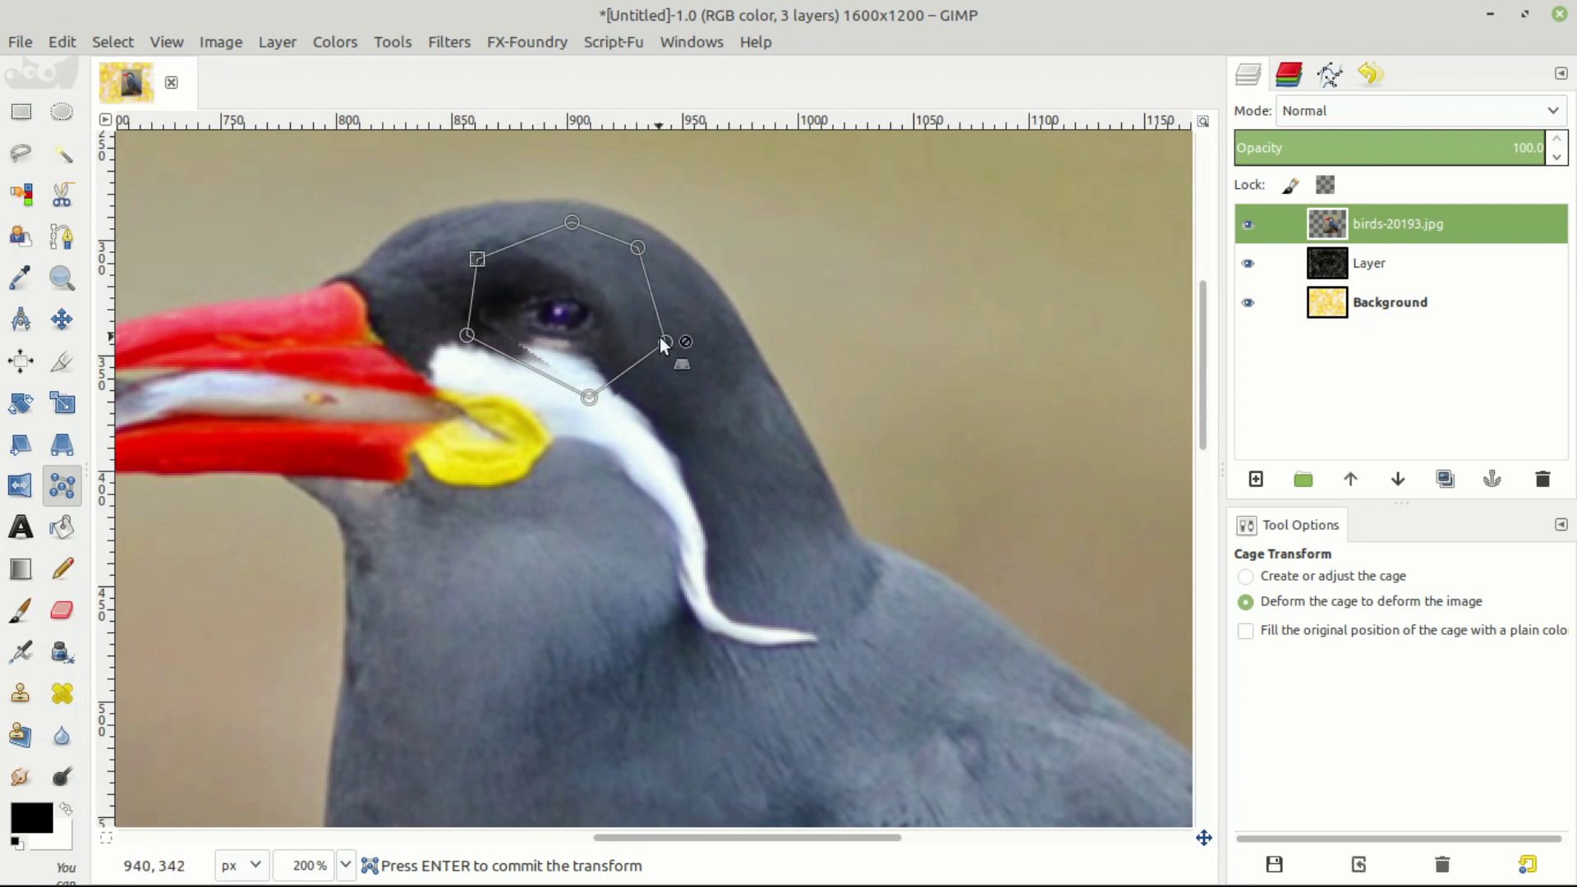
drag(665, 342, 657, 310)
drag(463, 334, 501, 336)
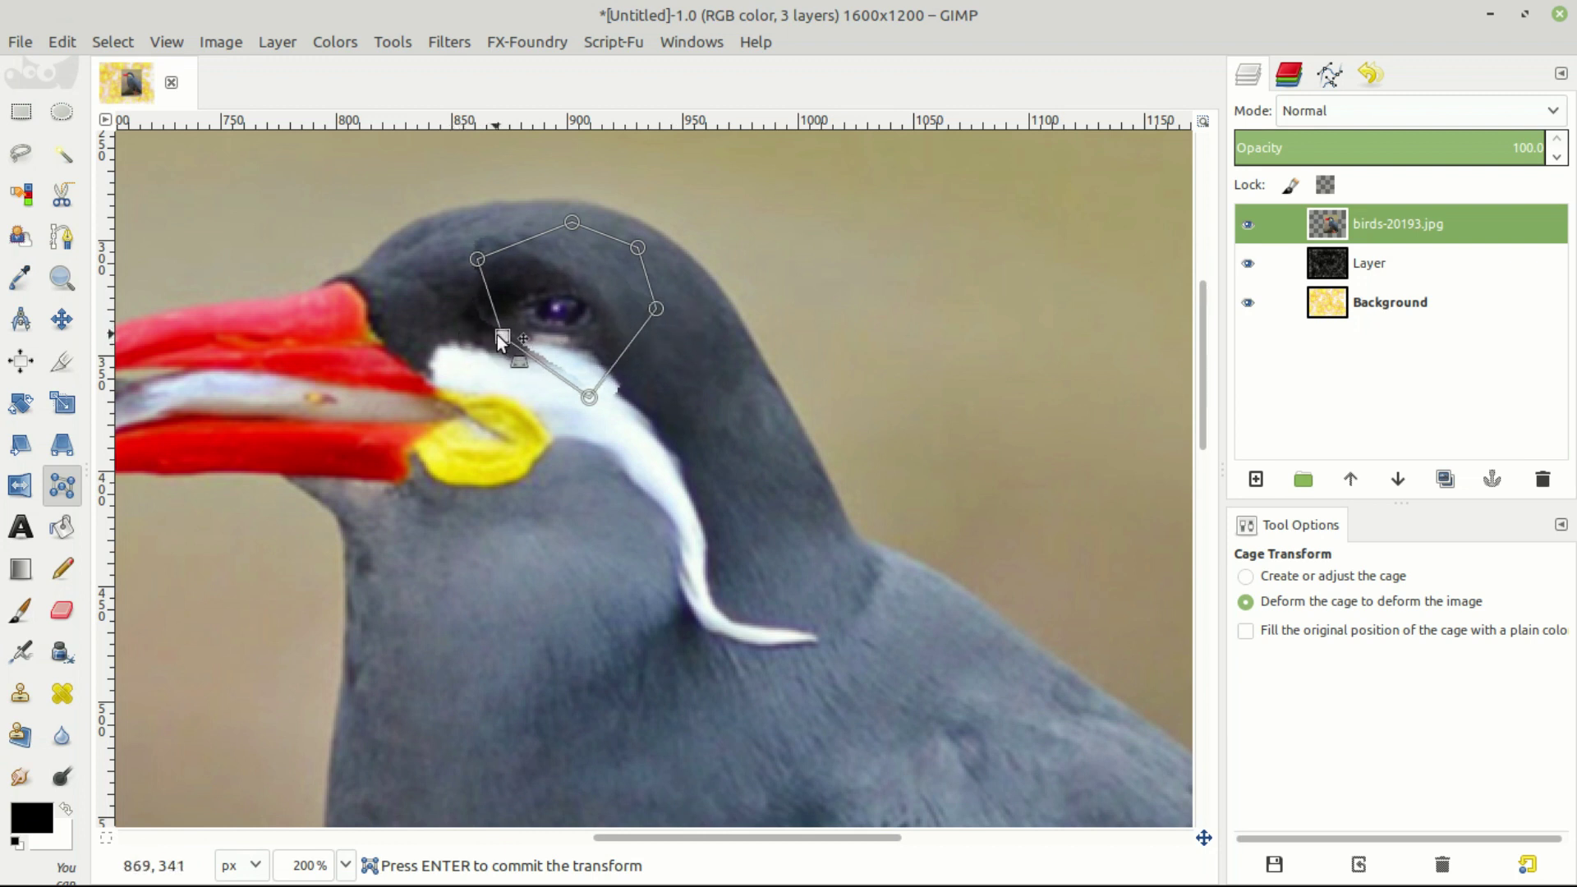
drag(588, 396, 601, 362)
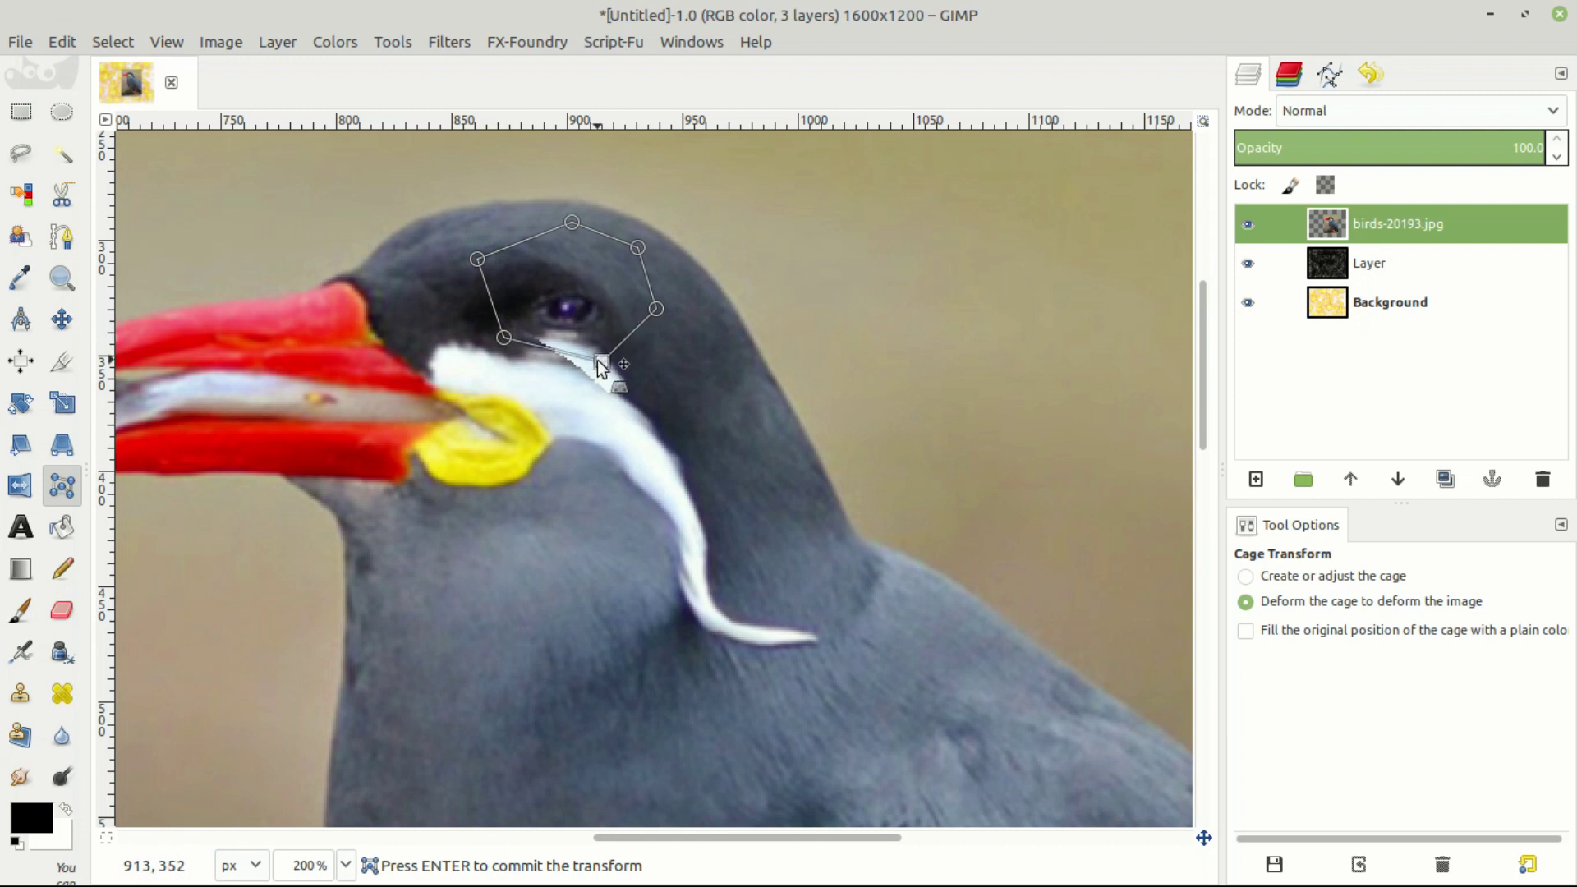
drag(639, 248, 644, 244)
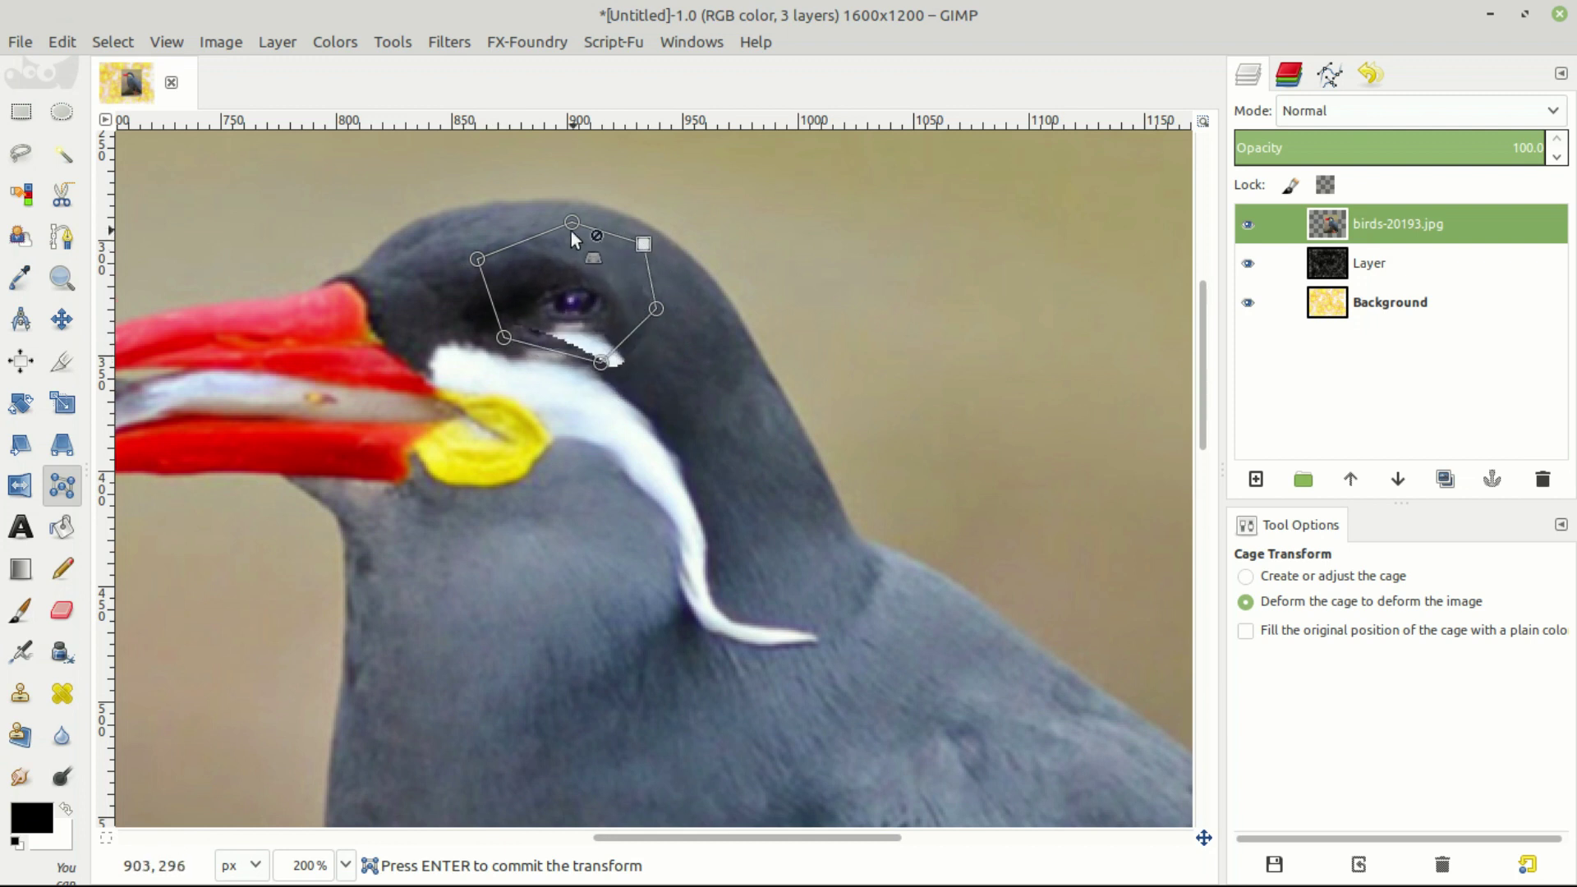
key(Return)
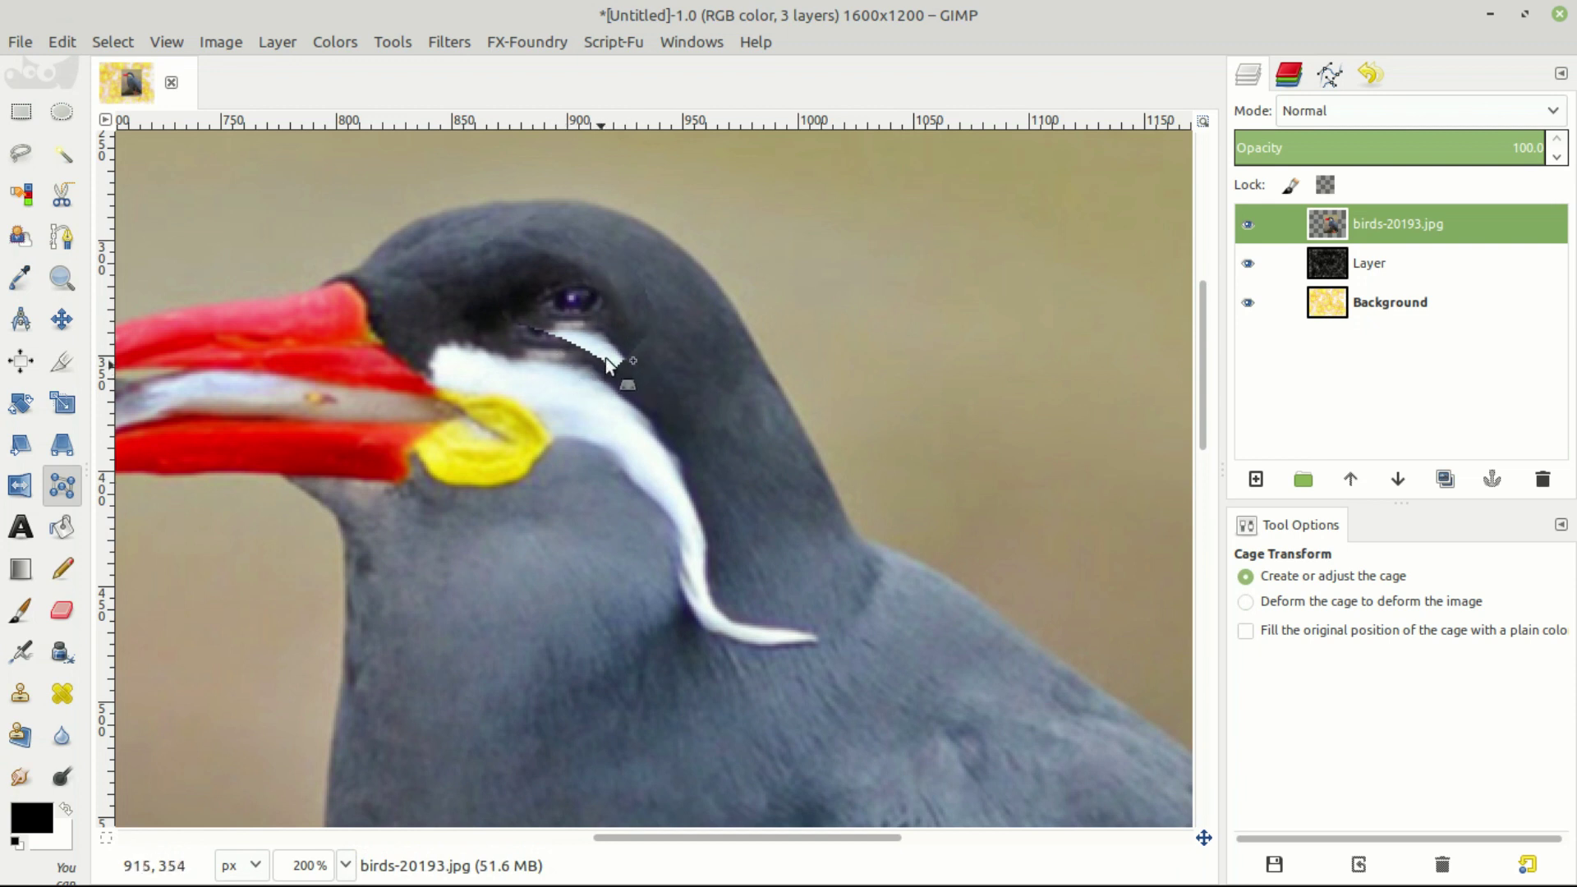
- Undo the cage deformation twice and zoom out to 33.3% to see the whole image
key(m)
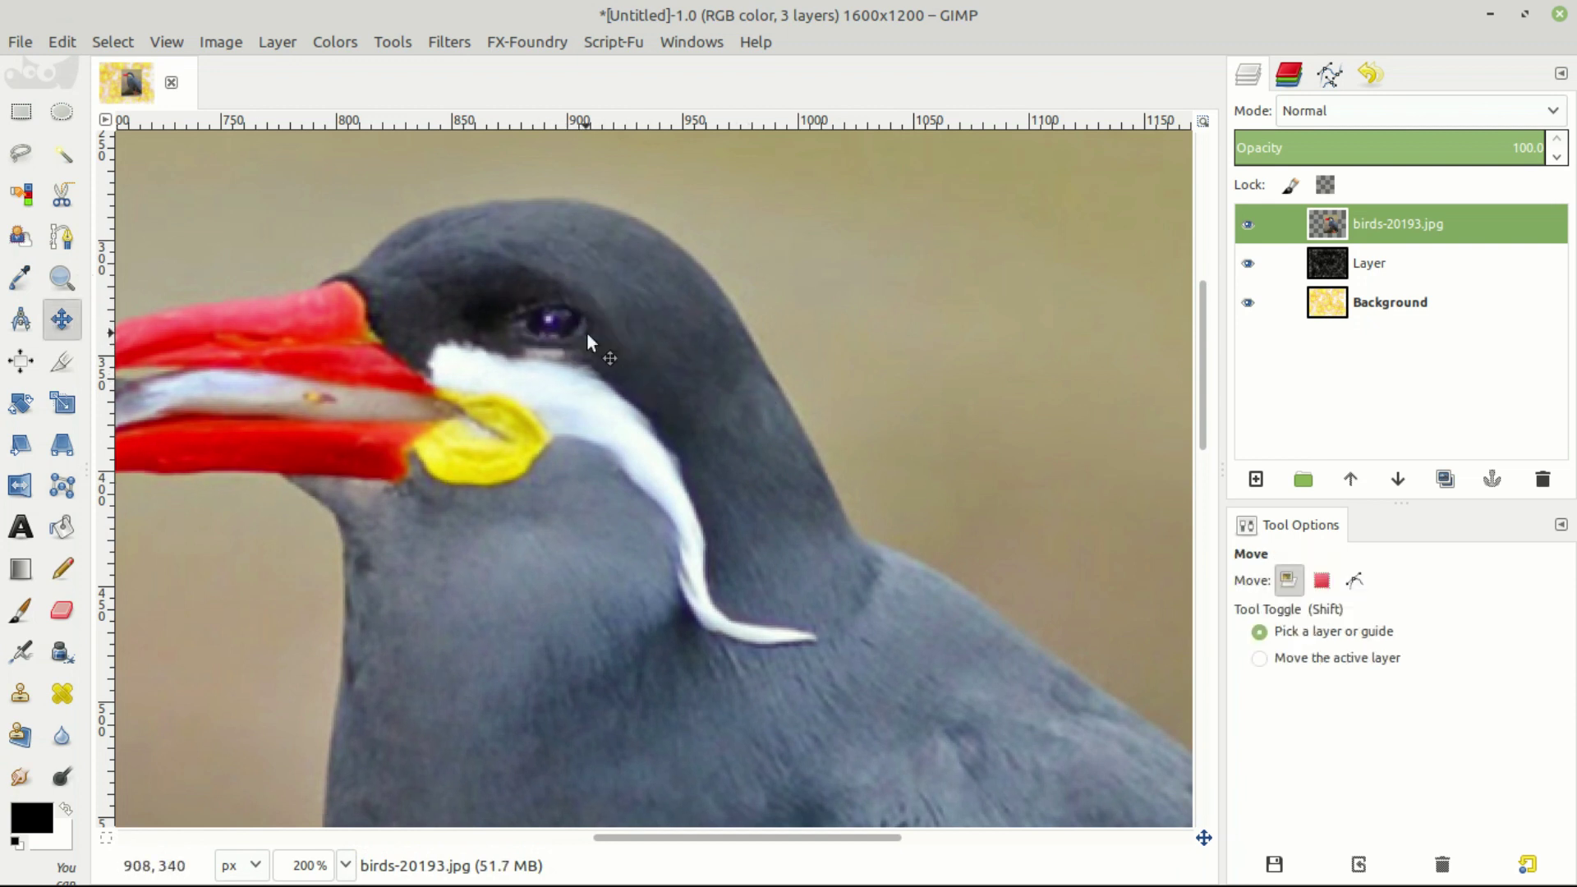
click(69, 42)
click(82, 65)
key(minus)
key(minus)
key(minus)
key(minus)
key(minus)
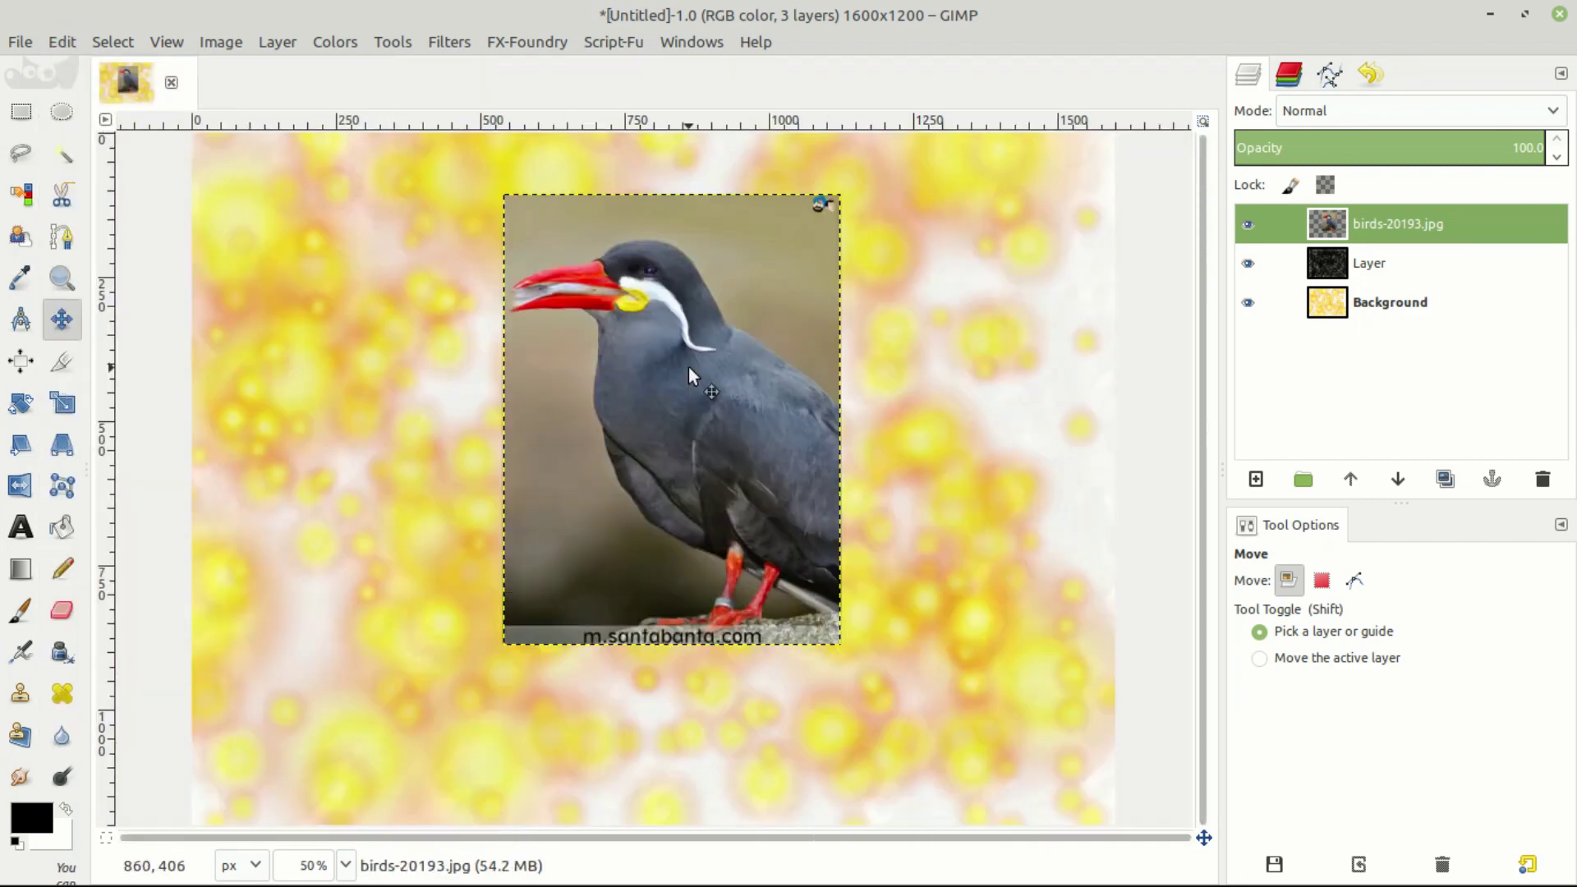
click(20, 526)
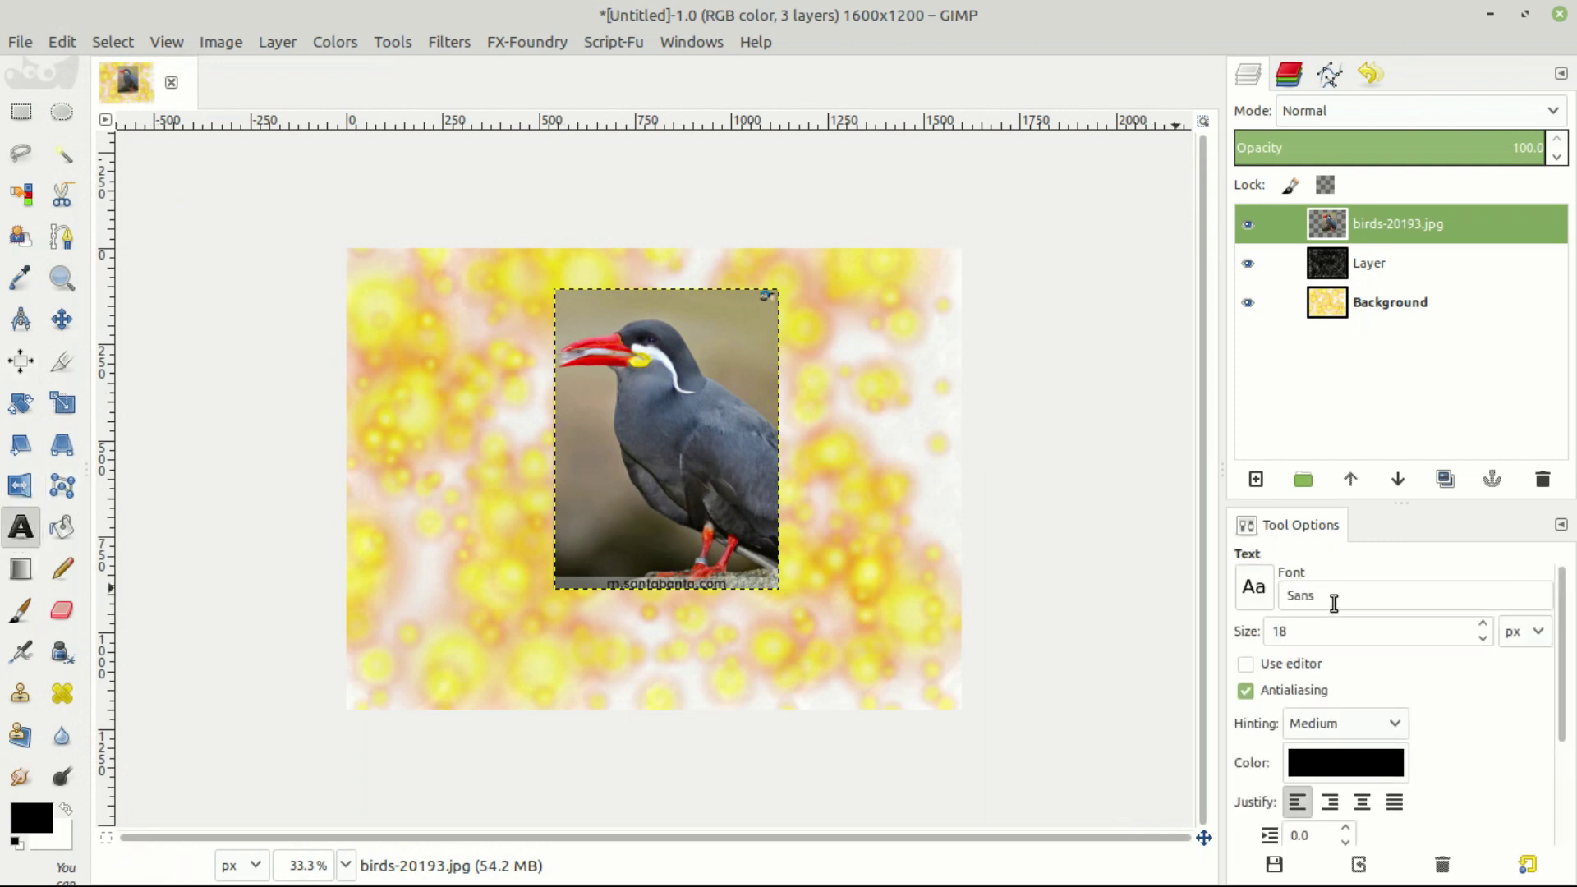
- Choose the Sans Bold font at size 100 in the Text tool options
click(1257, 590)
scroll(1348, 308, up, 4)
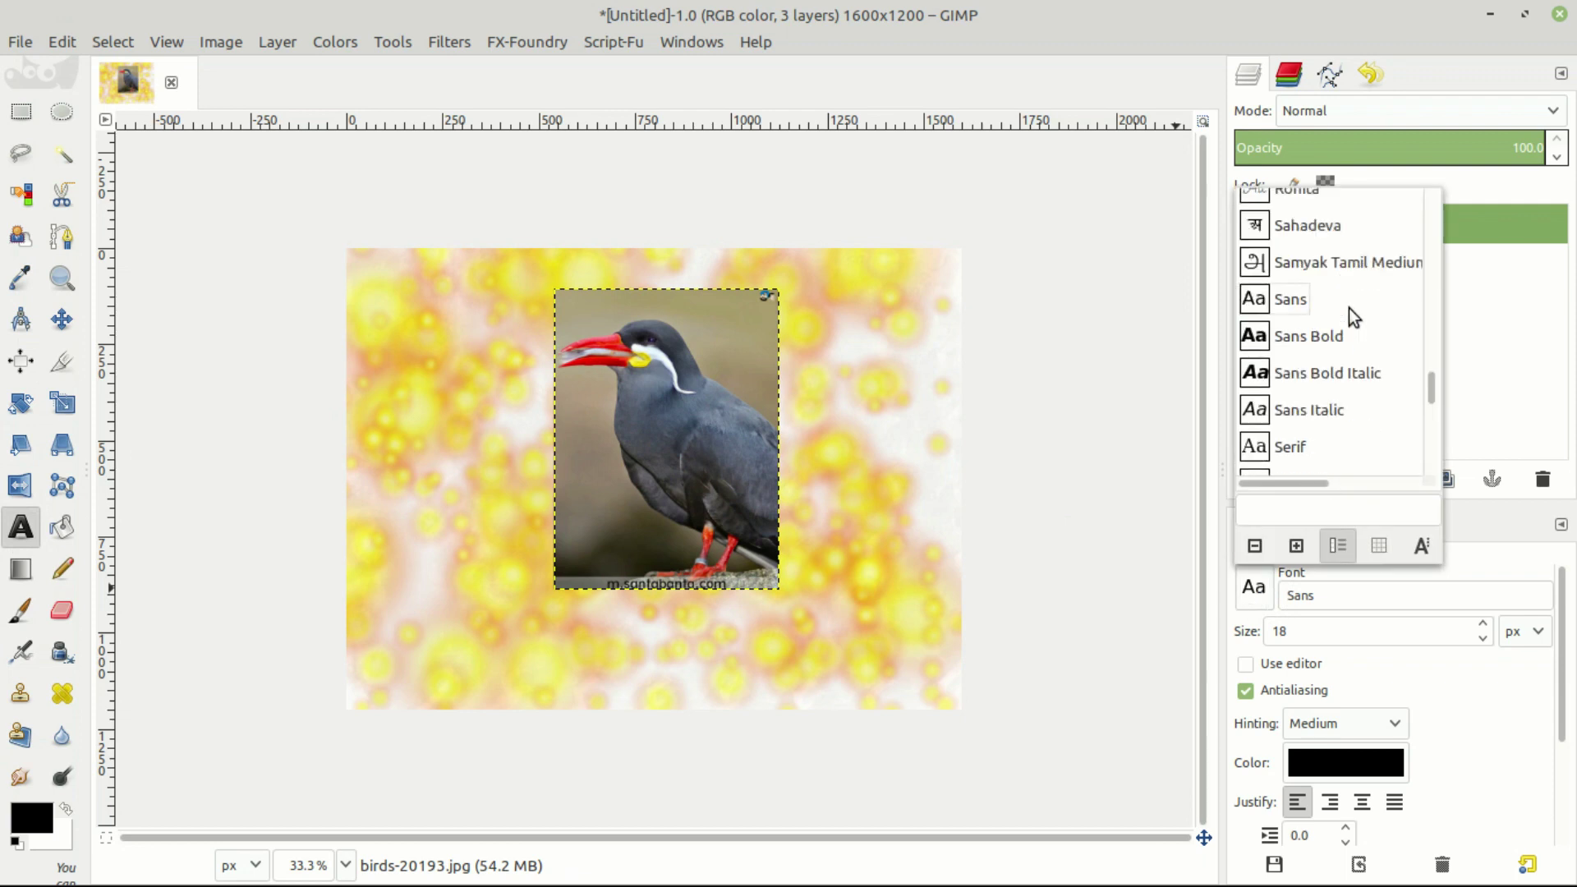
scroll(1349, 308, down, 3)
click(1306, 291)
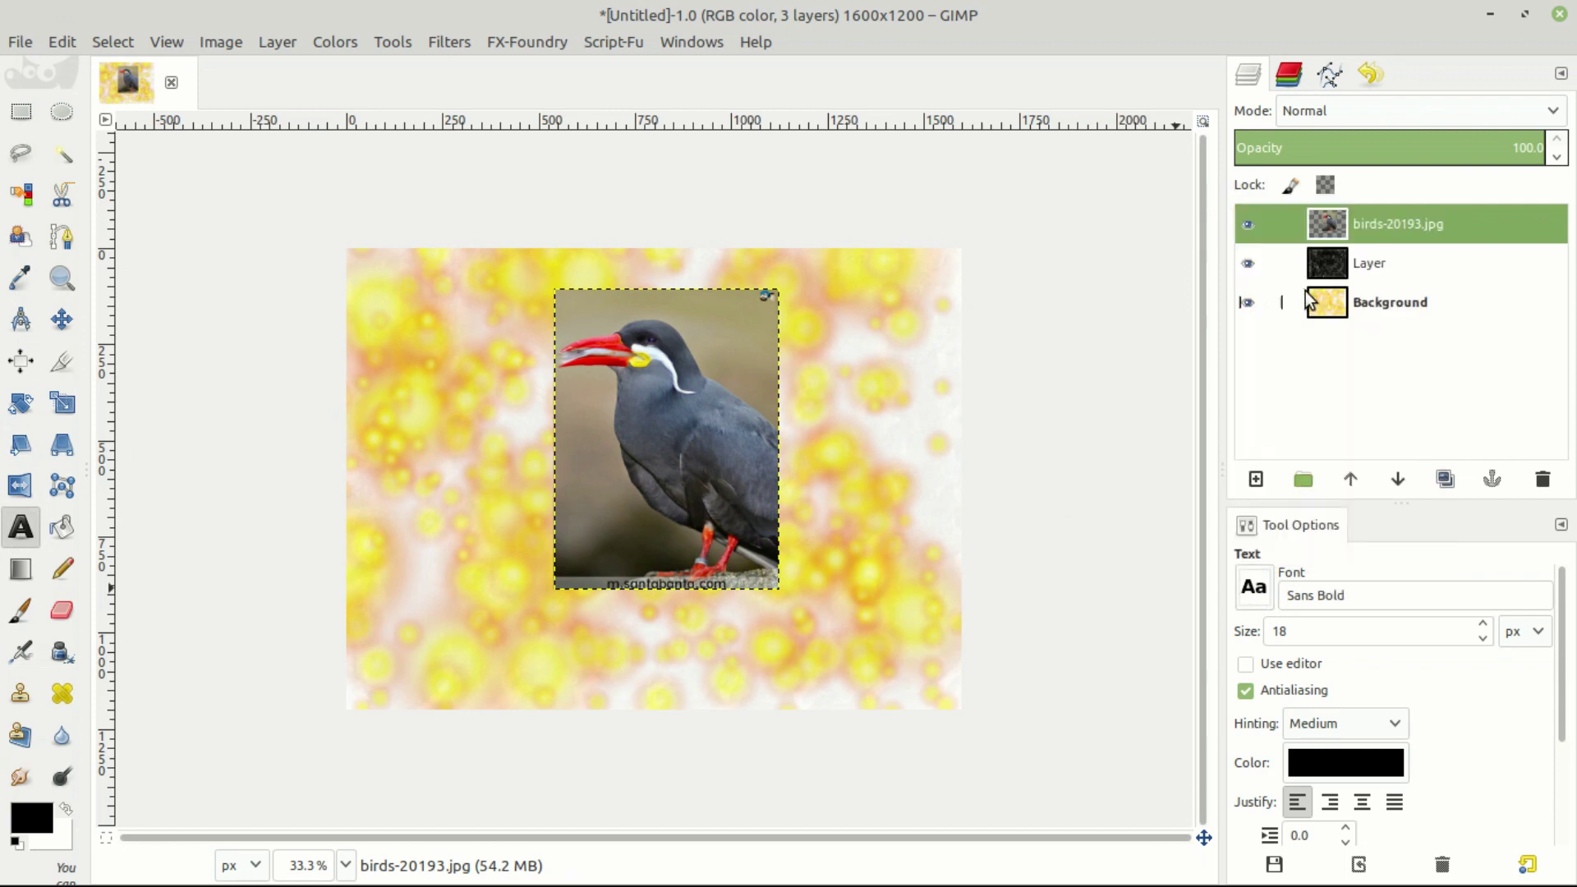
double_click(1278, 631)
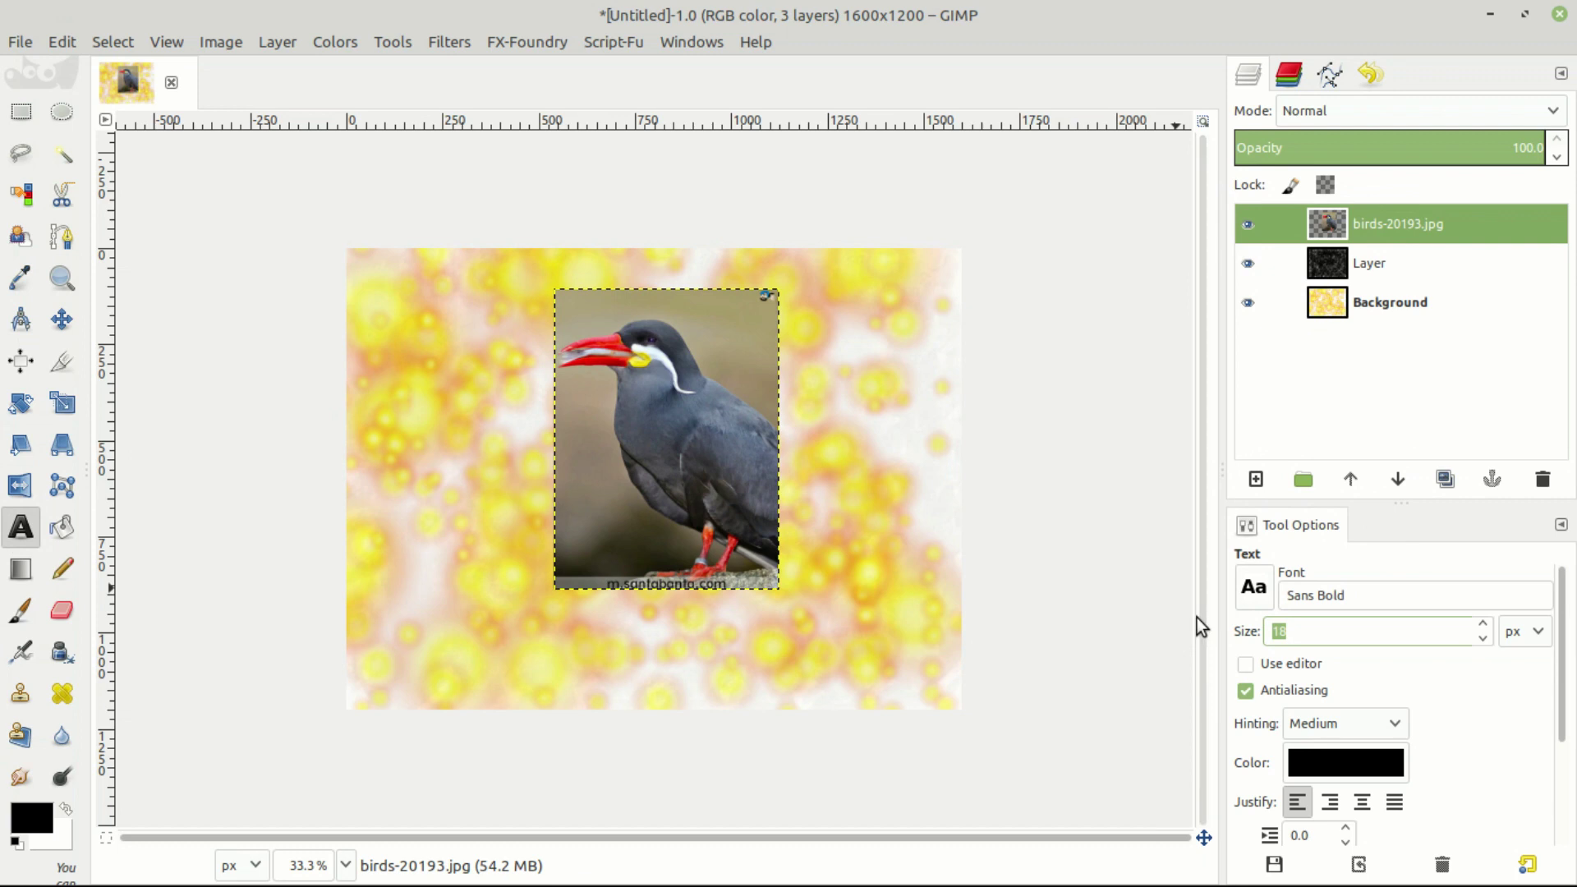
text(100)
- Set the text colour to red e51212
scroll(1558, 666, down, 2)
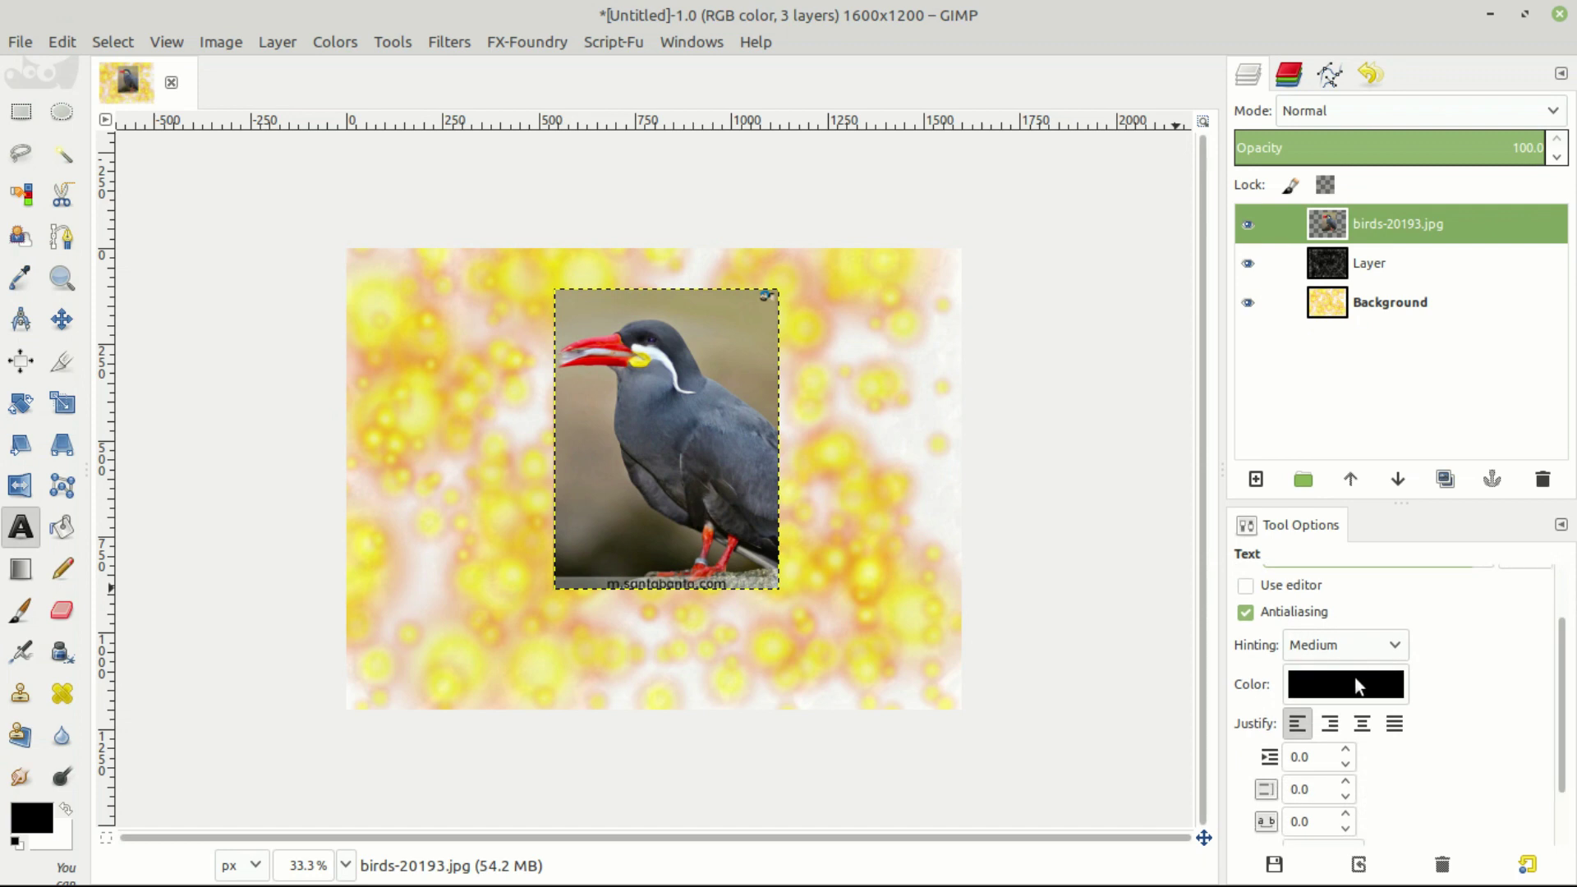
scroll(1560, 669, down, 2)
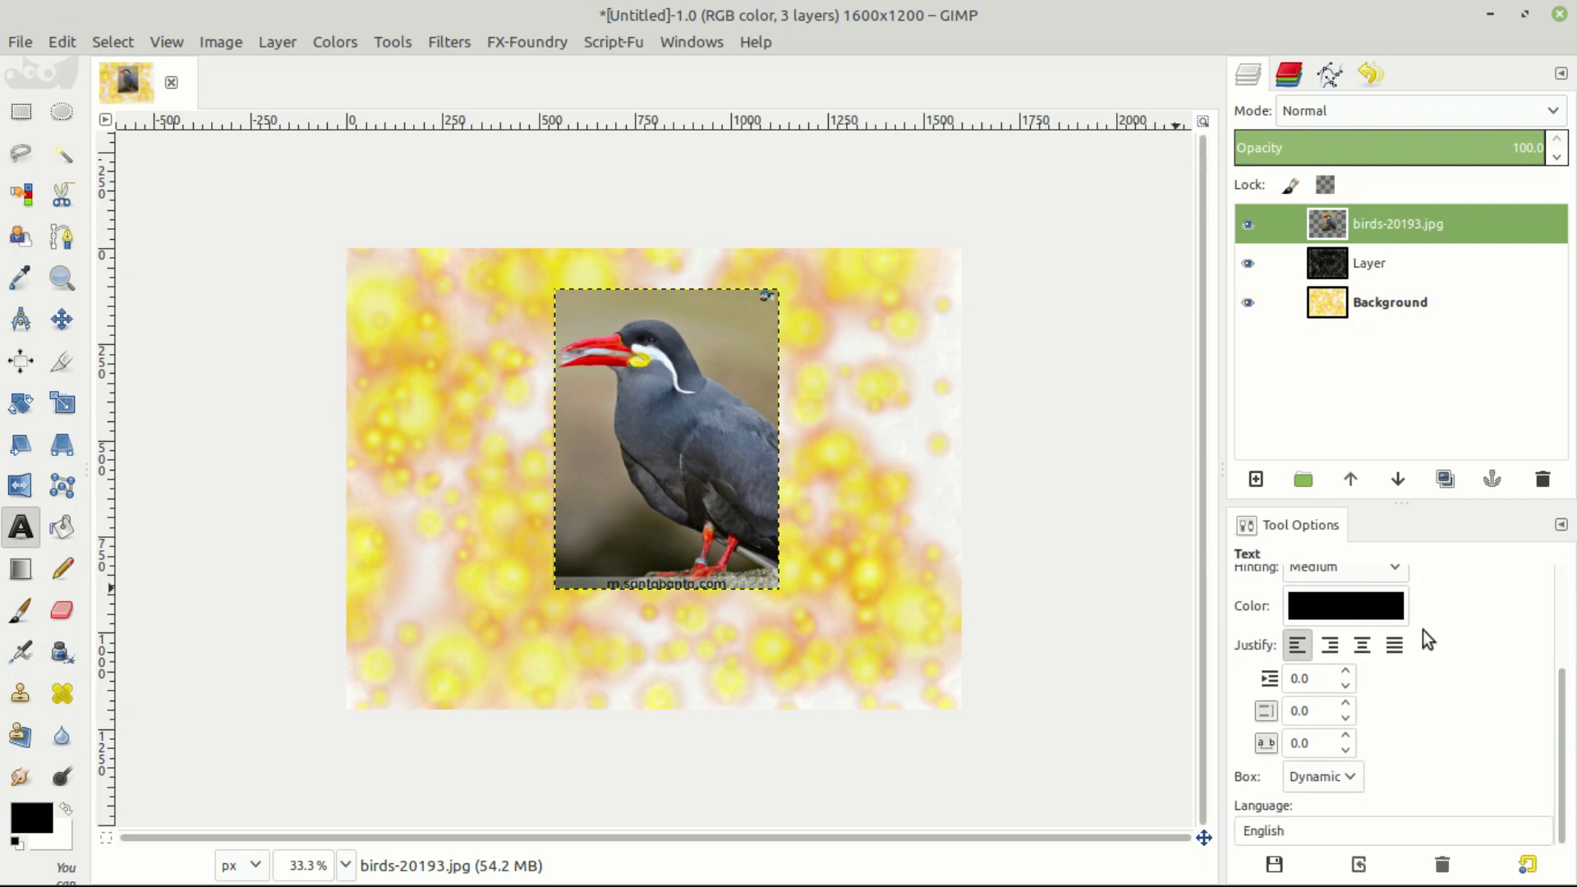
click(1345, 609)
click(1255, 503)
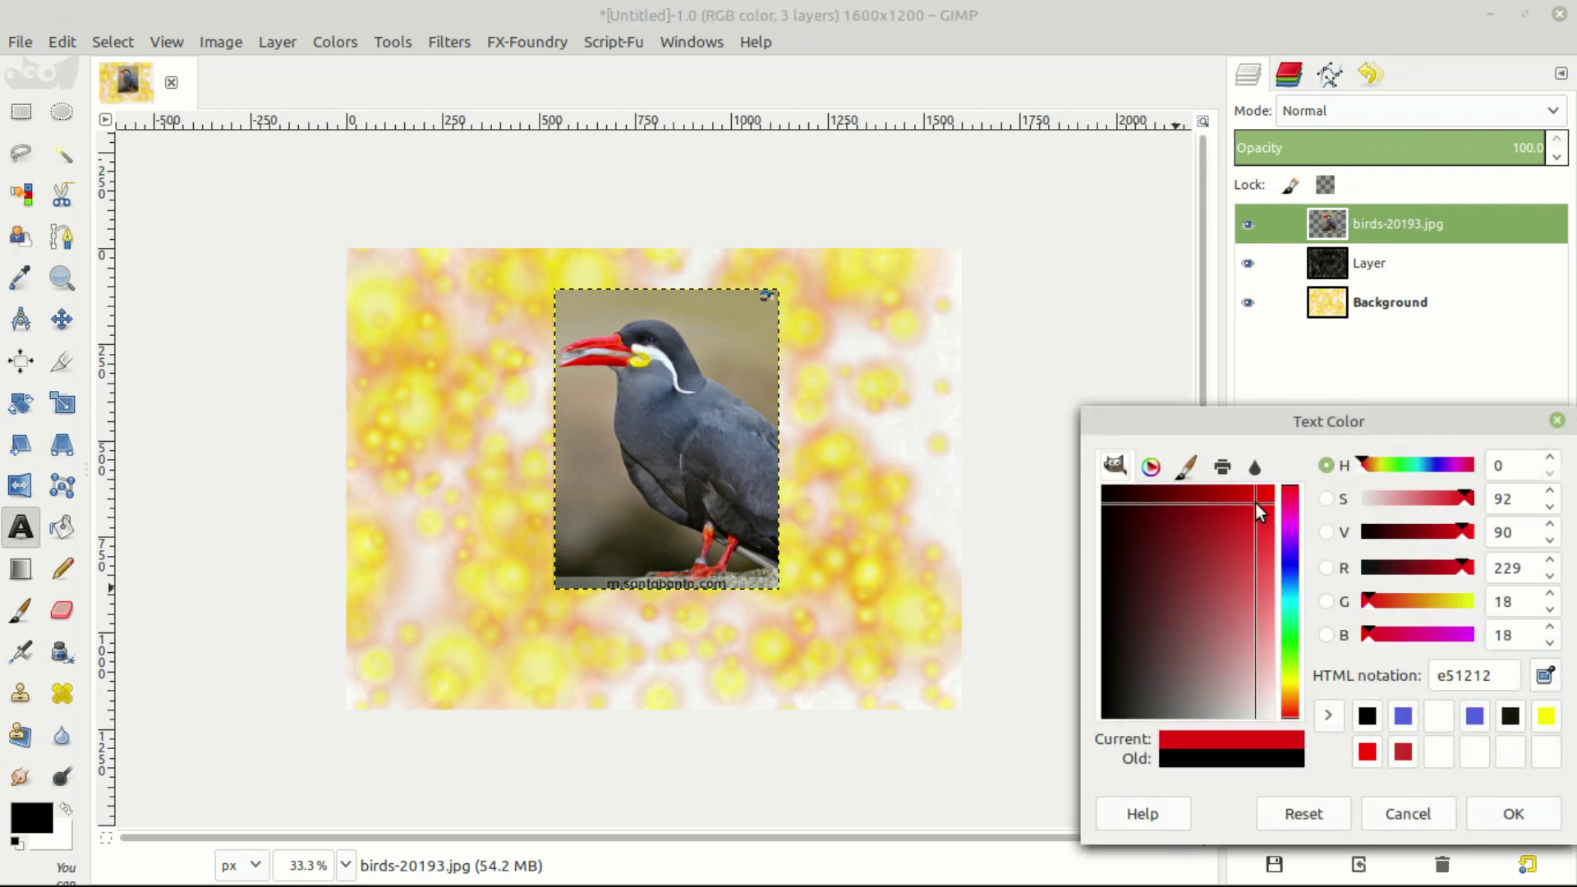
click(1511, 813)
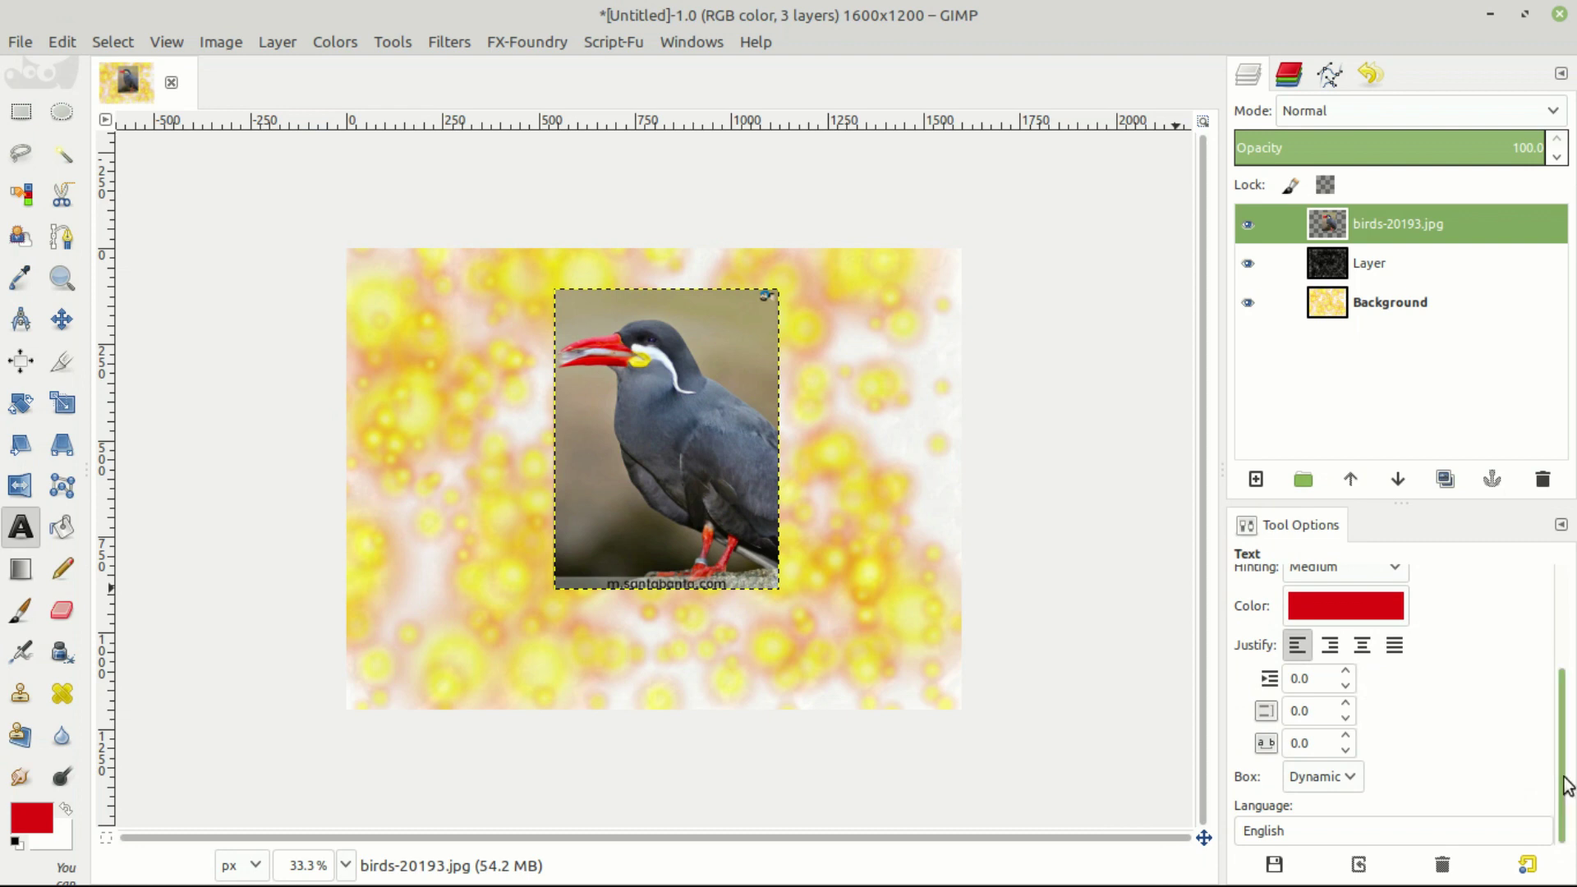
scroll(1560, 776, up, 3)
- Write 'vetri' left of the bird and move it slightly down
click(403, 444)
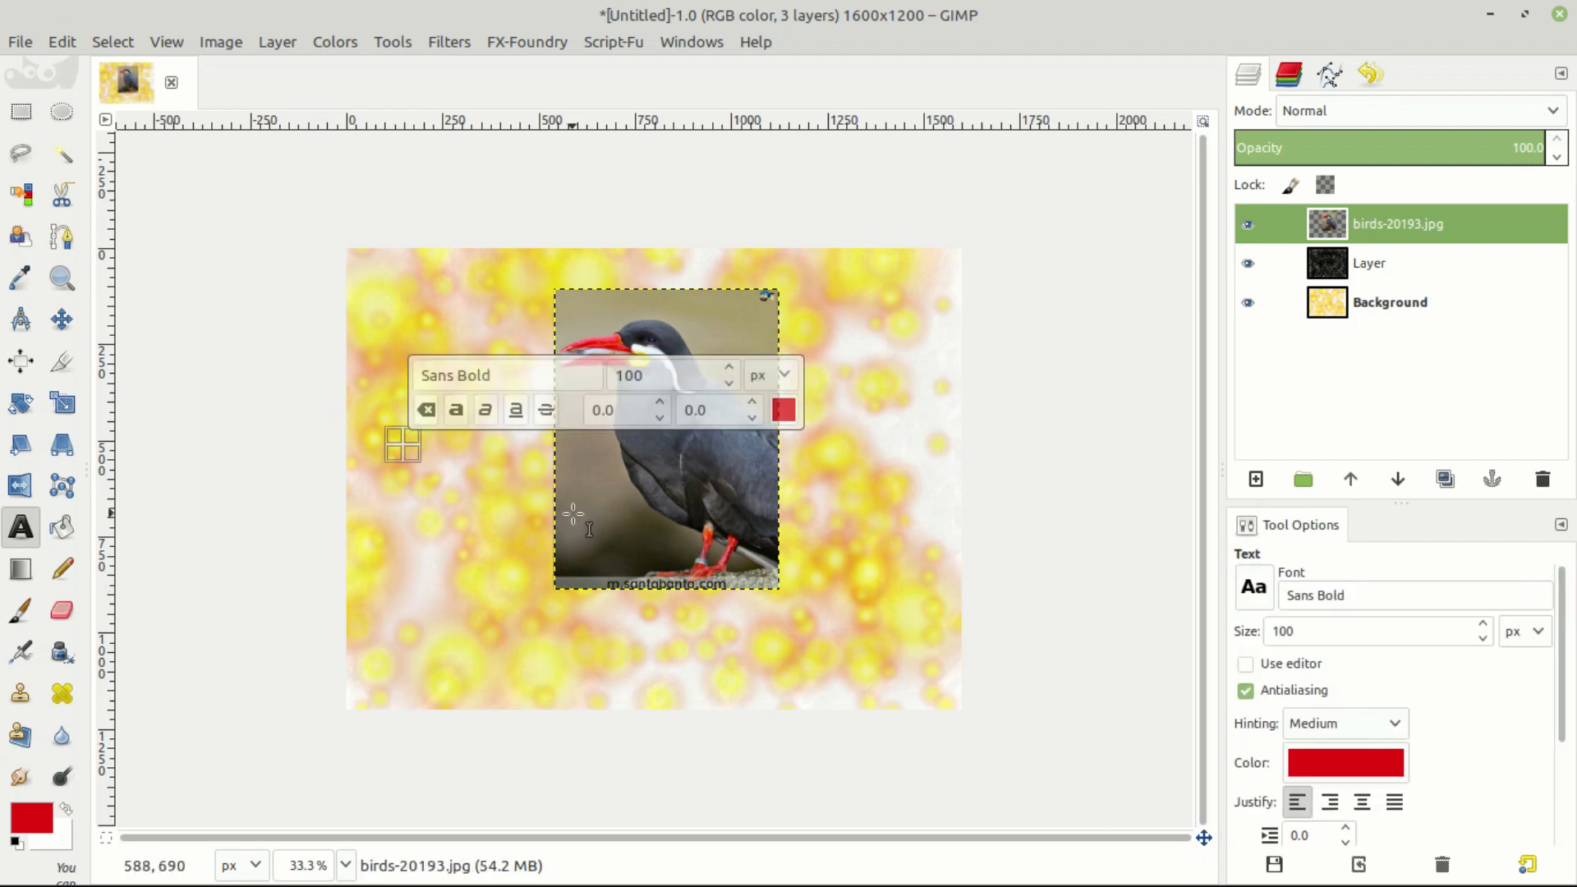
text(vetri)
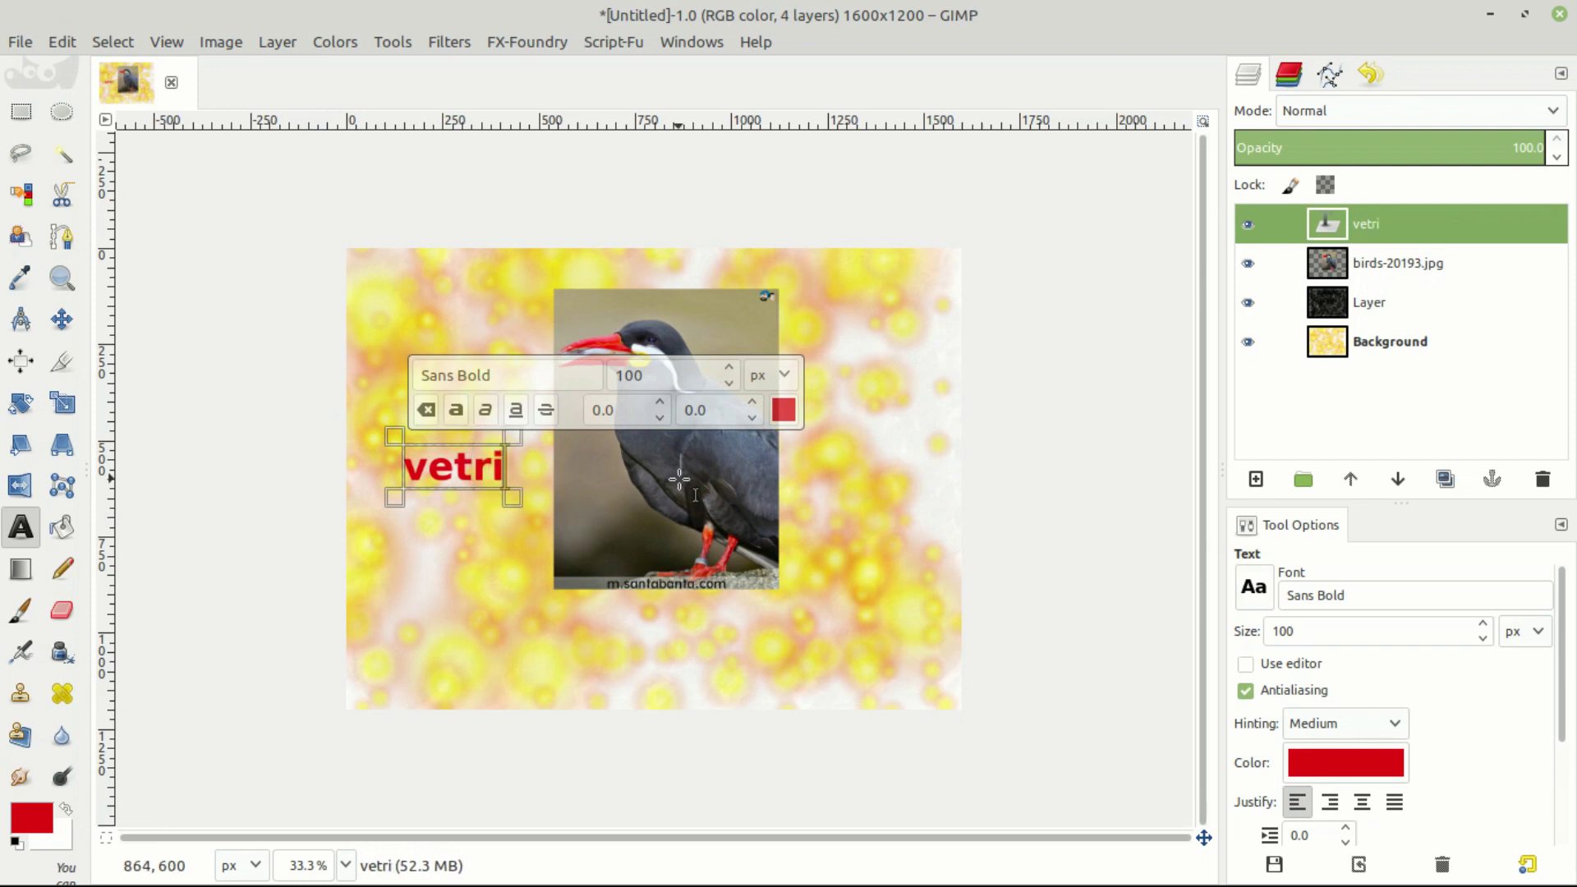
click(61, 319)
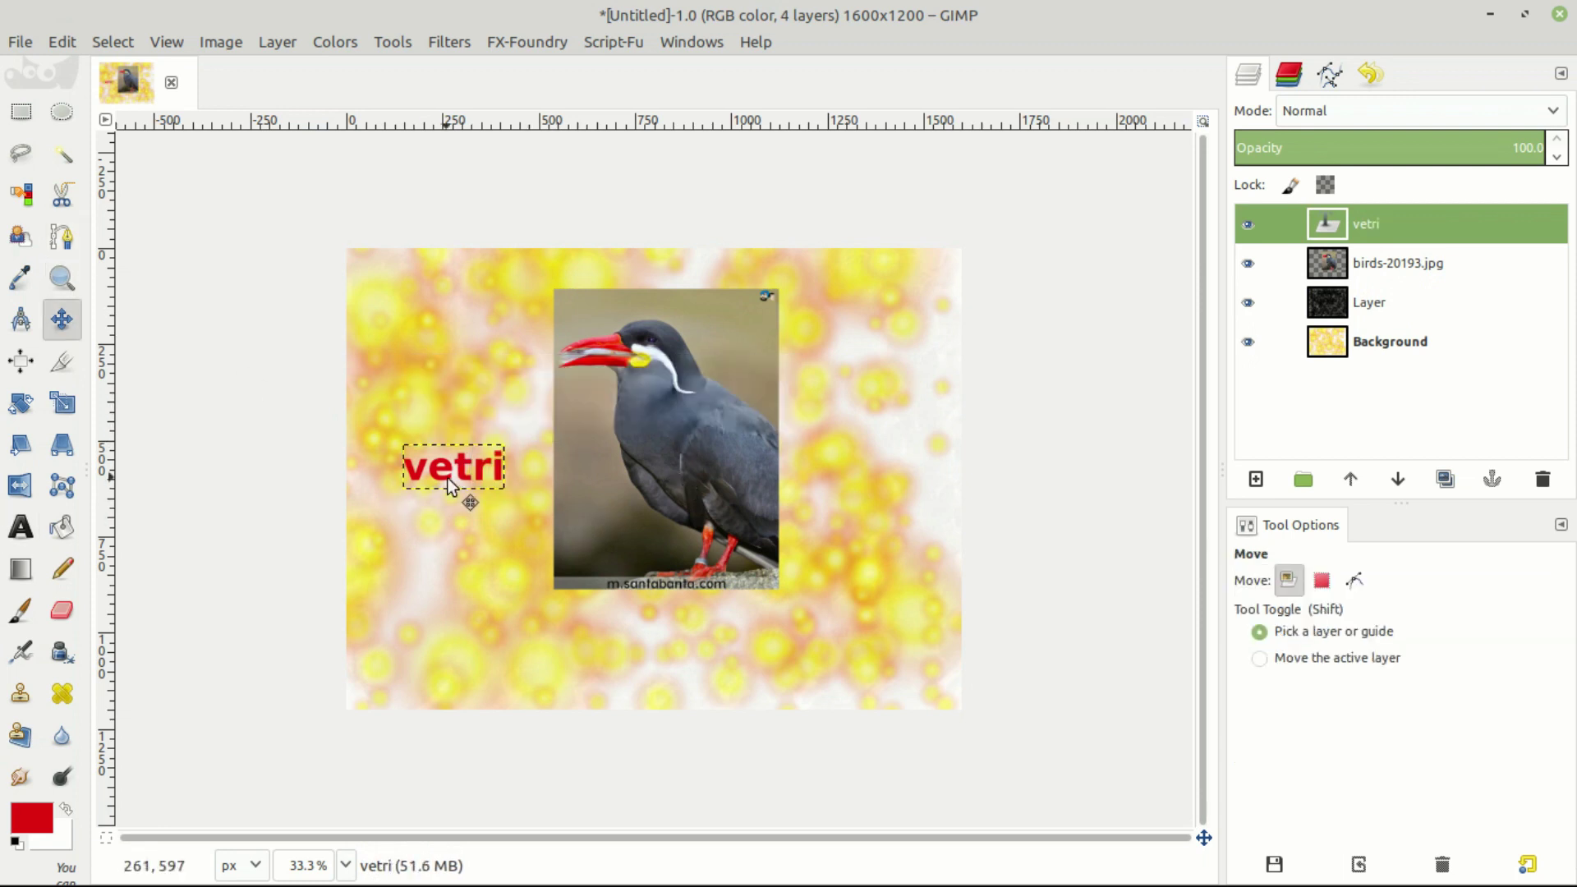
mouse_move(468, 480)
mouse_down()
mouse_move(477, 502)
mouse_move(461, 493)
mouse_up()
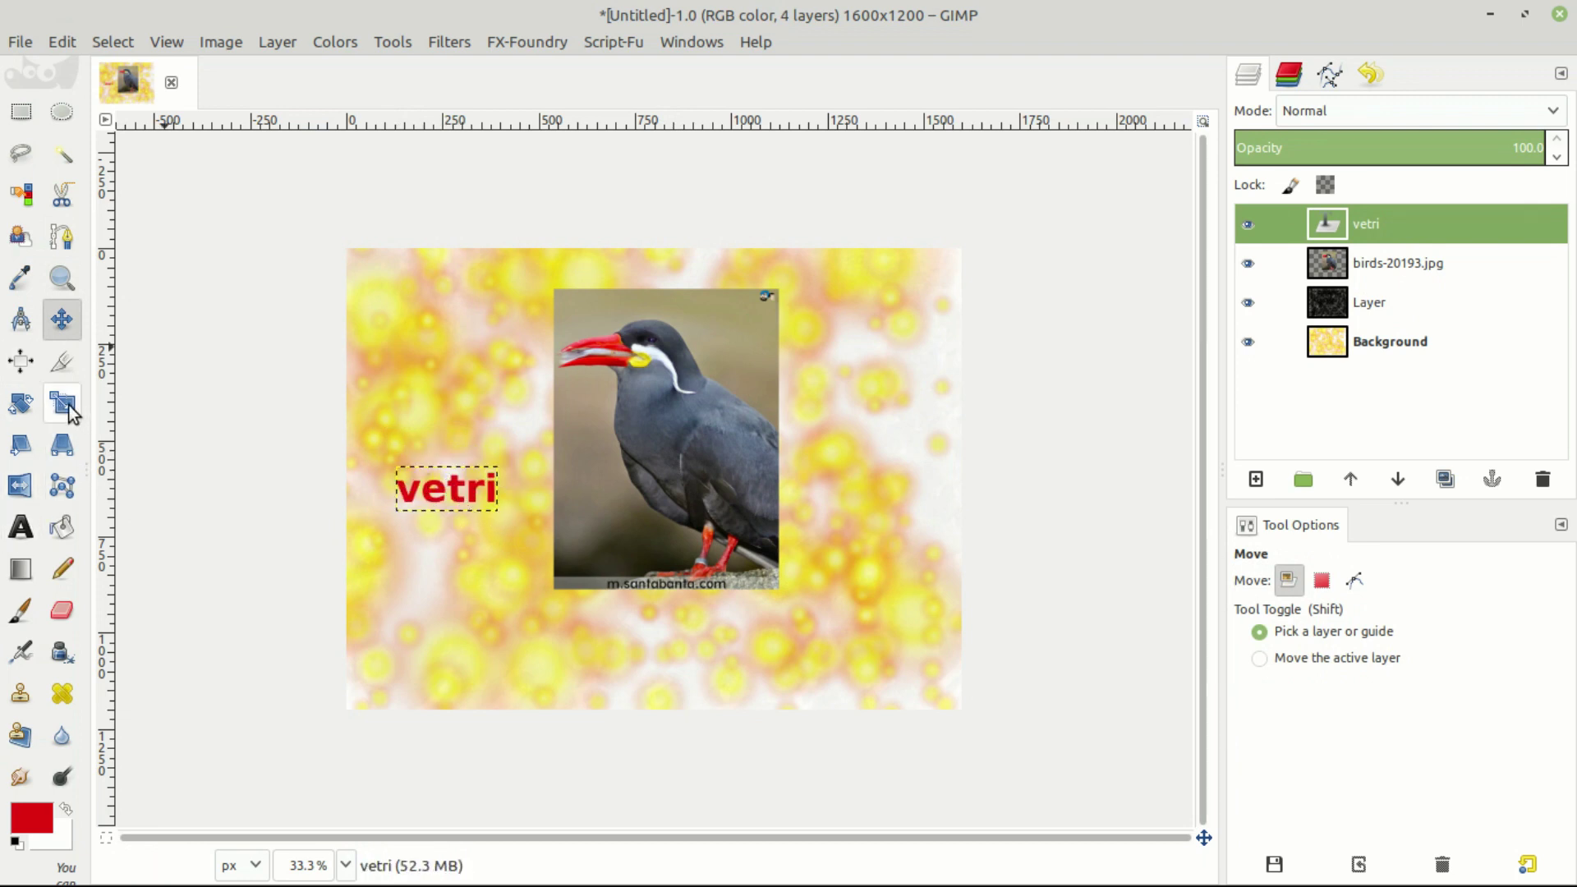
- Scale the vetri text up across the lower canvas
click(63, 403)
click(454, 495)
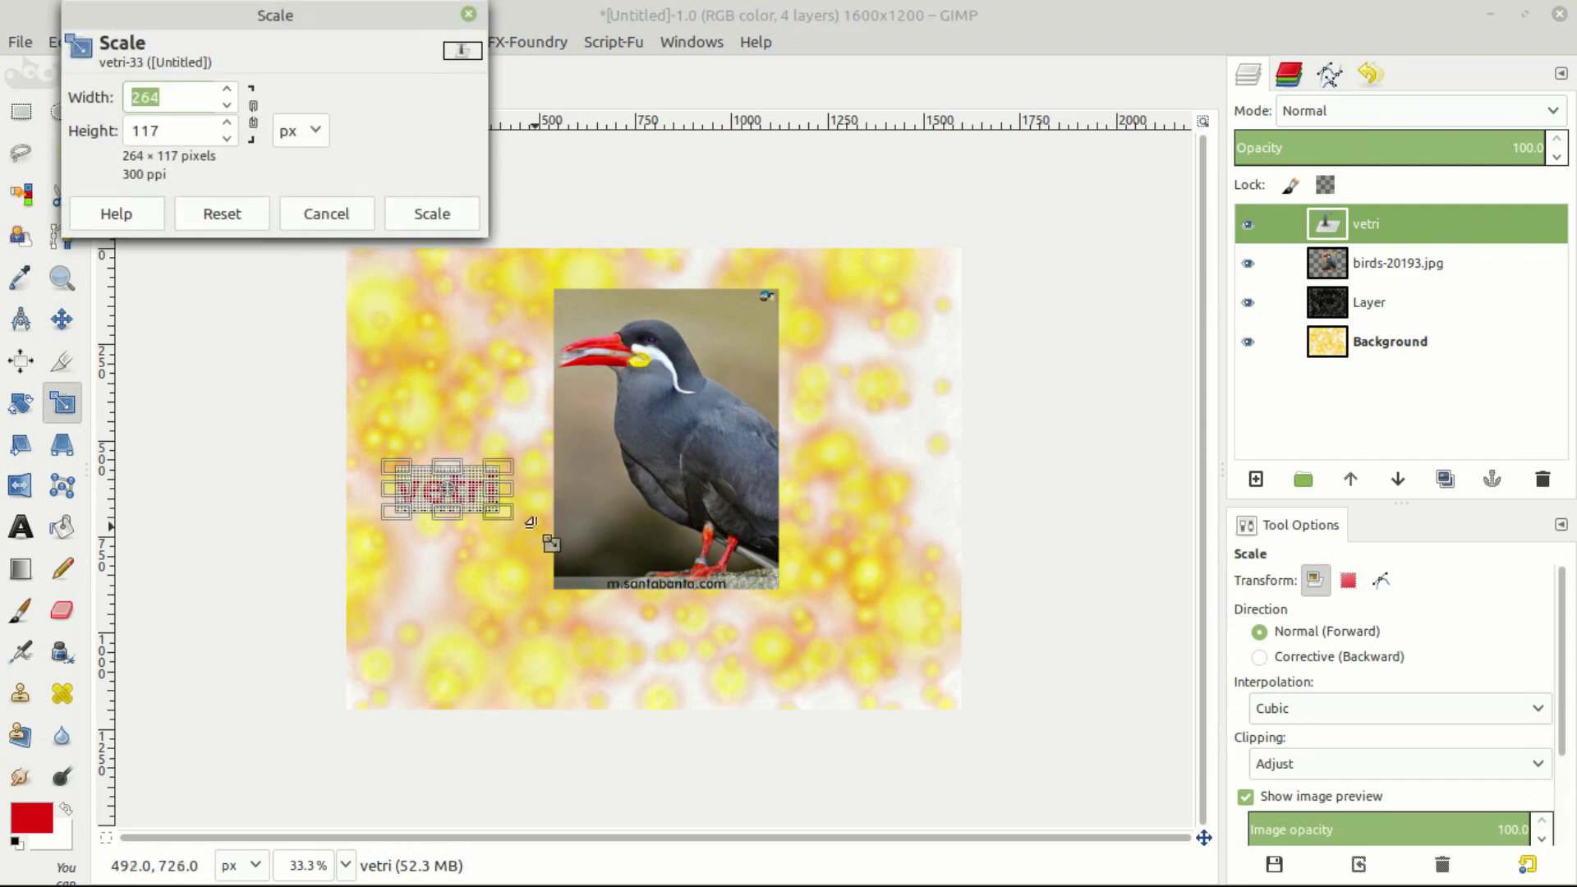
drag(513, 523, 823, 712)
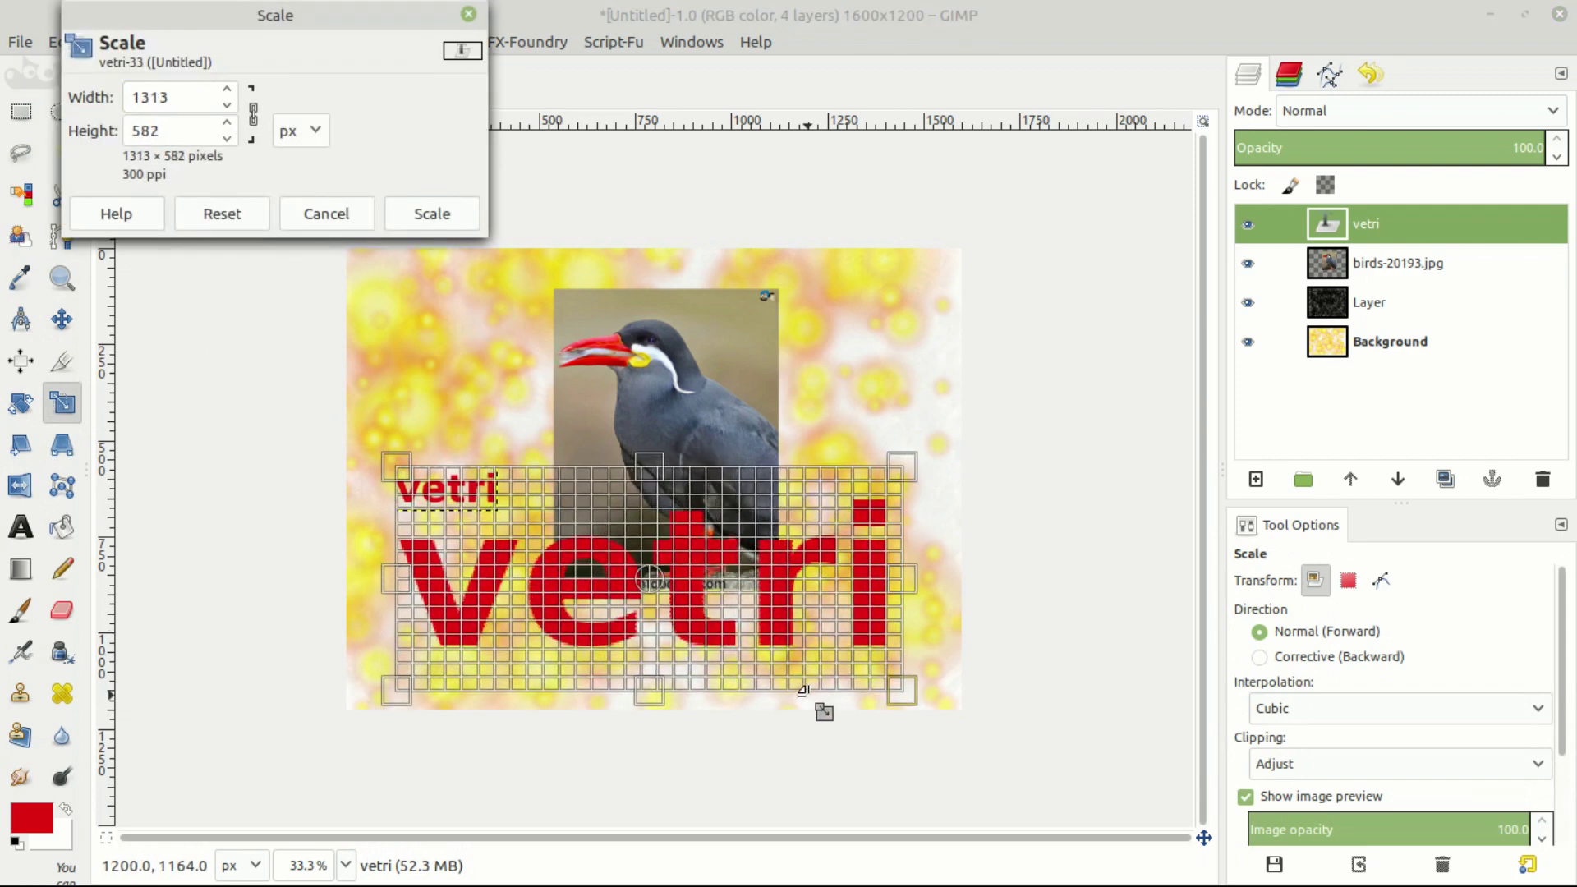
click(432, 214)
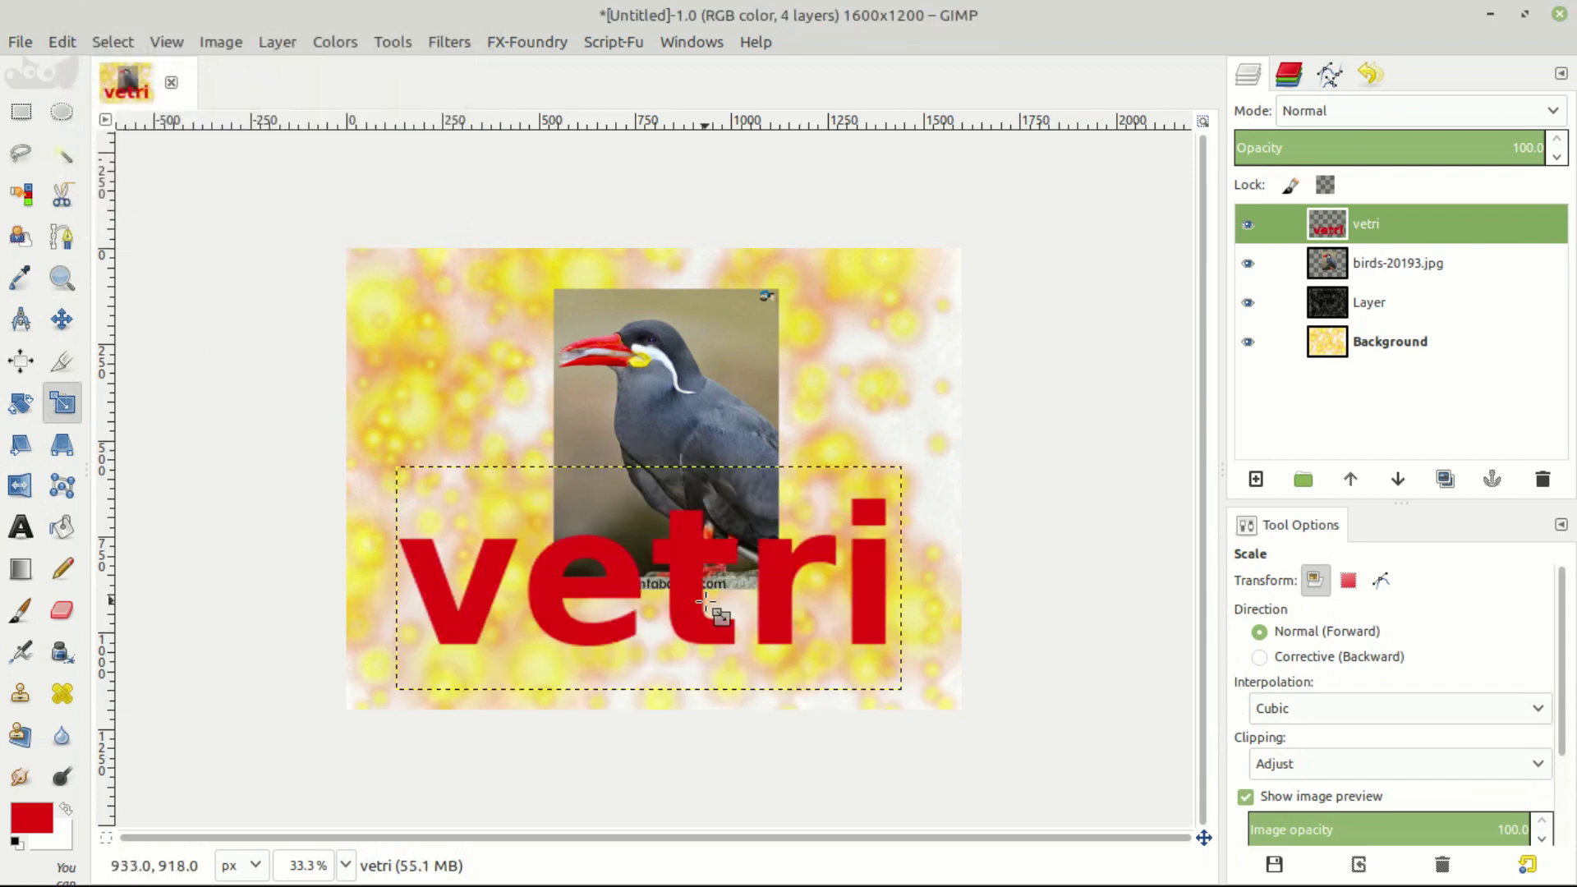
- Remove the vetri text layer and shift the bird photo a little lower
click(62, 319)
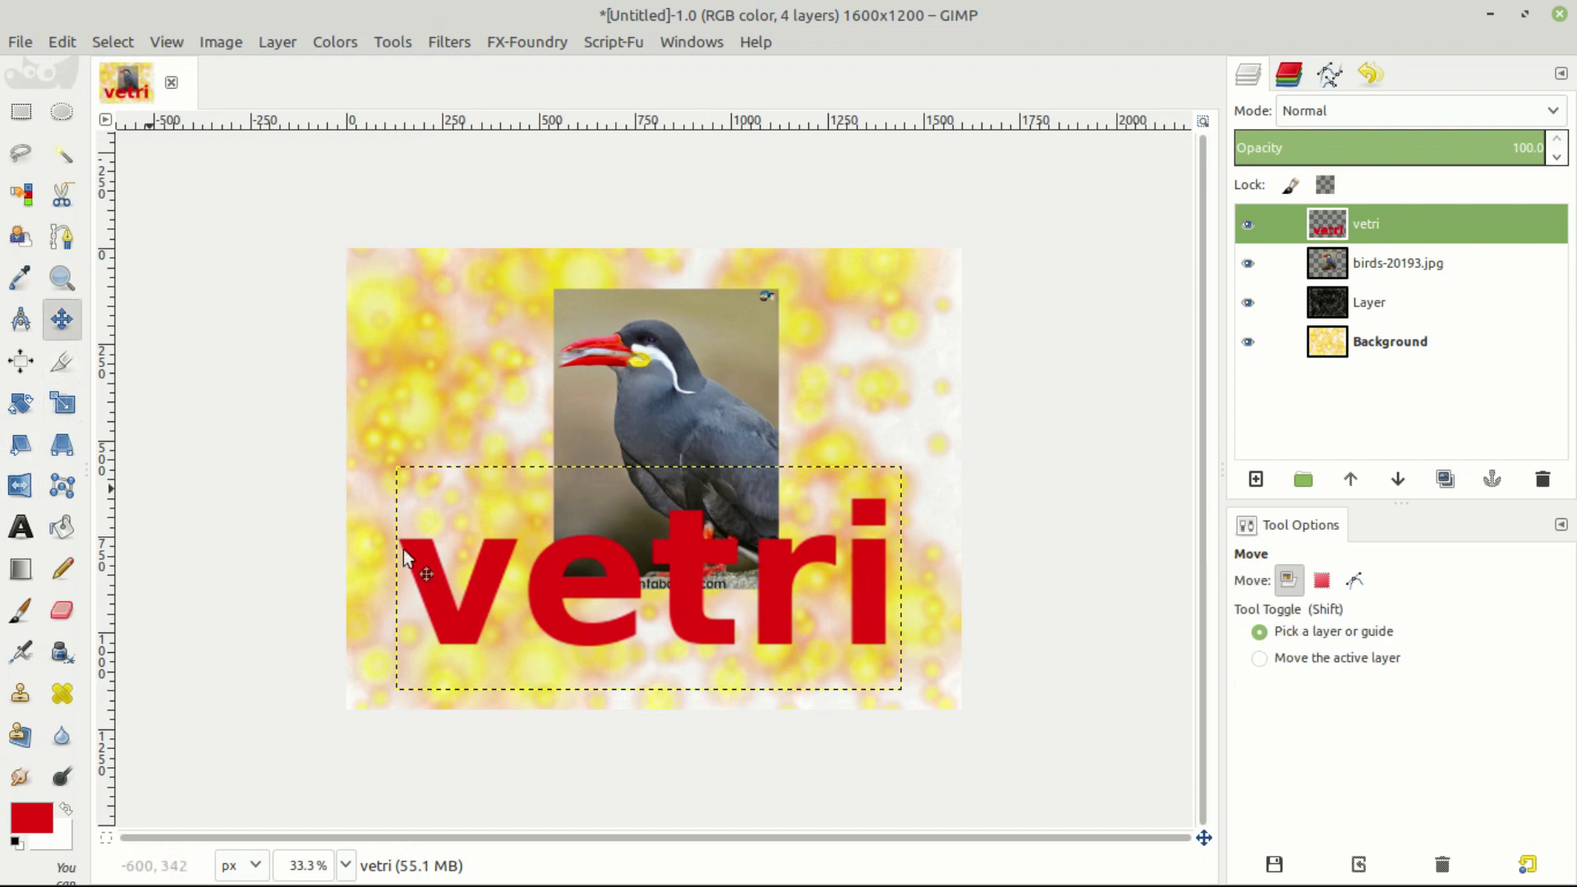
drag(675, 555, 686, 489)
key(ctrl+z)
key(ctrl+z)
key(ctrl+z)
drag(645, 424, 671, 465)
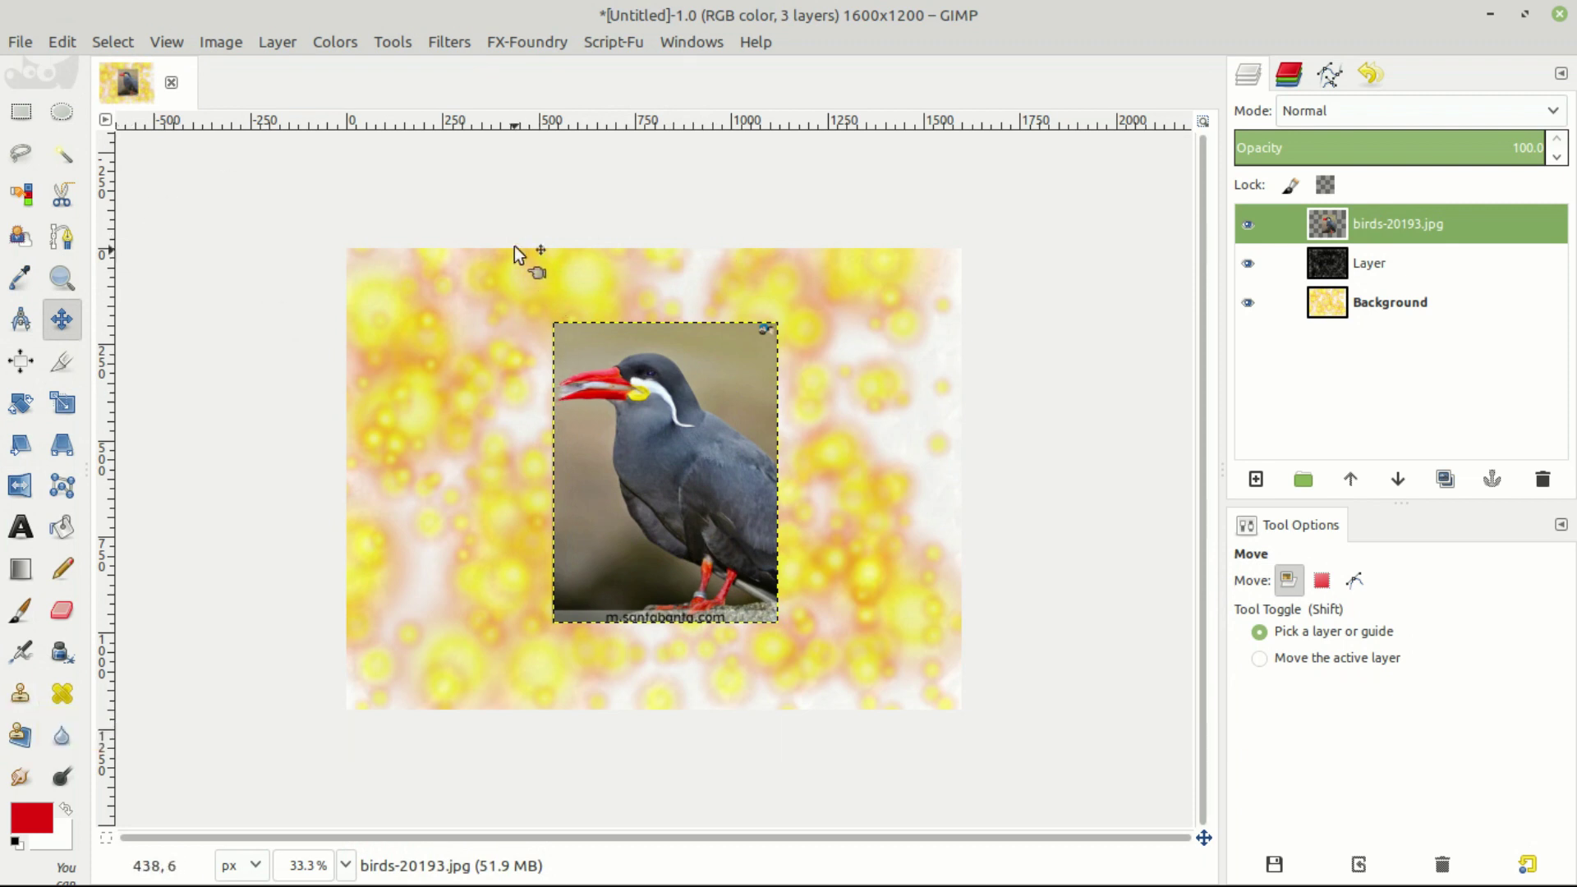
- Zoom in on the bird photo and centre the view on its head
click(61, 278)
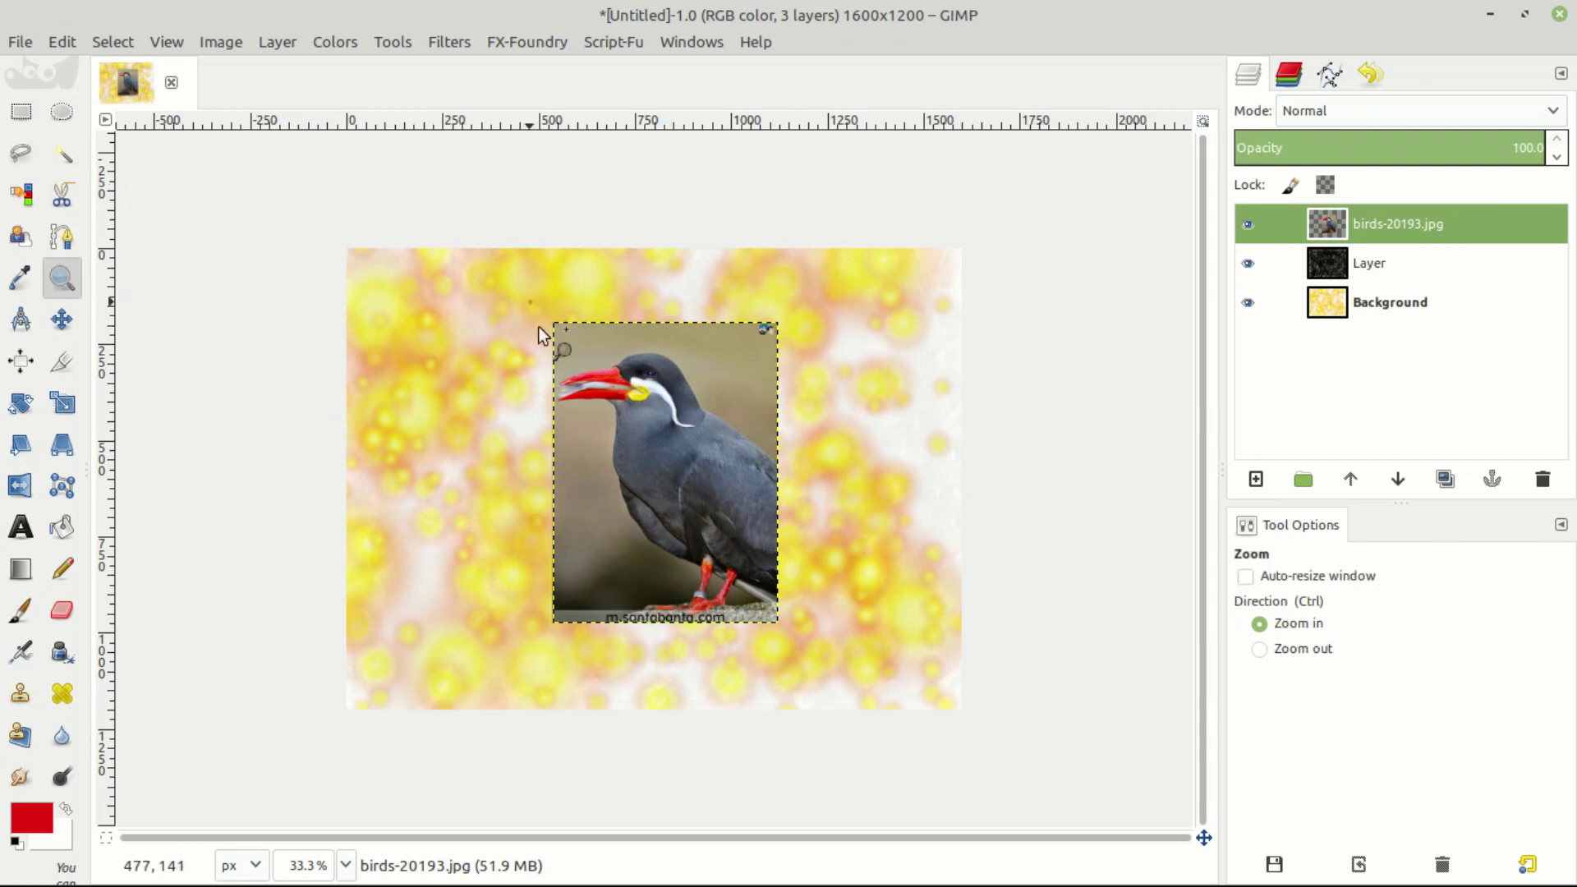
drag(539, 327, 801, 642)
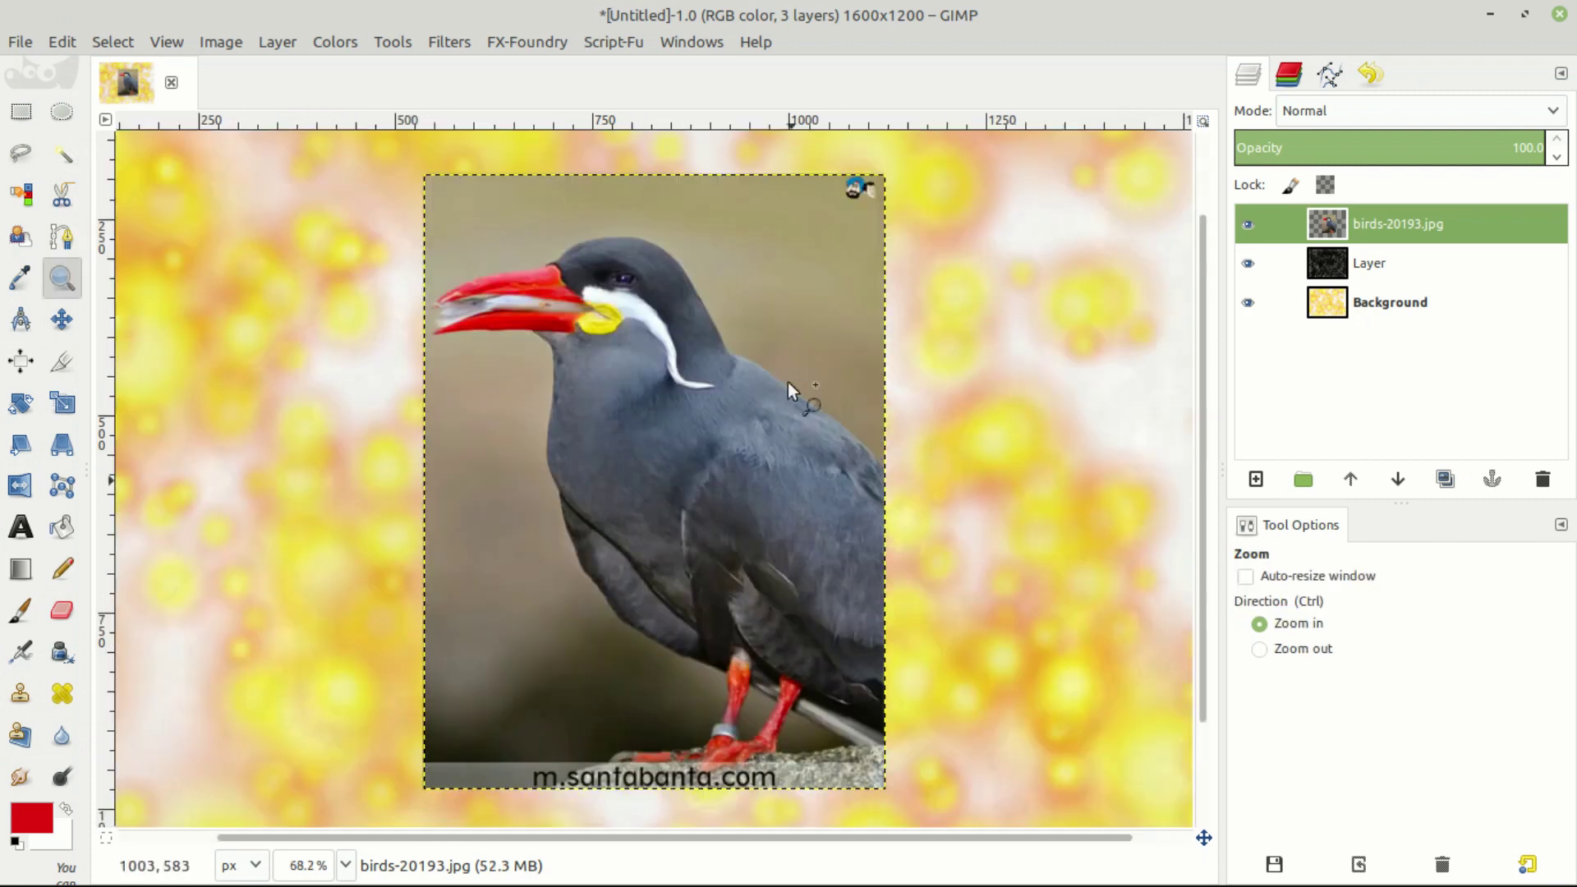
scroll(609, 397, up, 1)
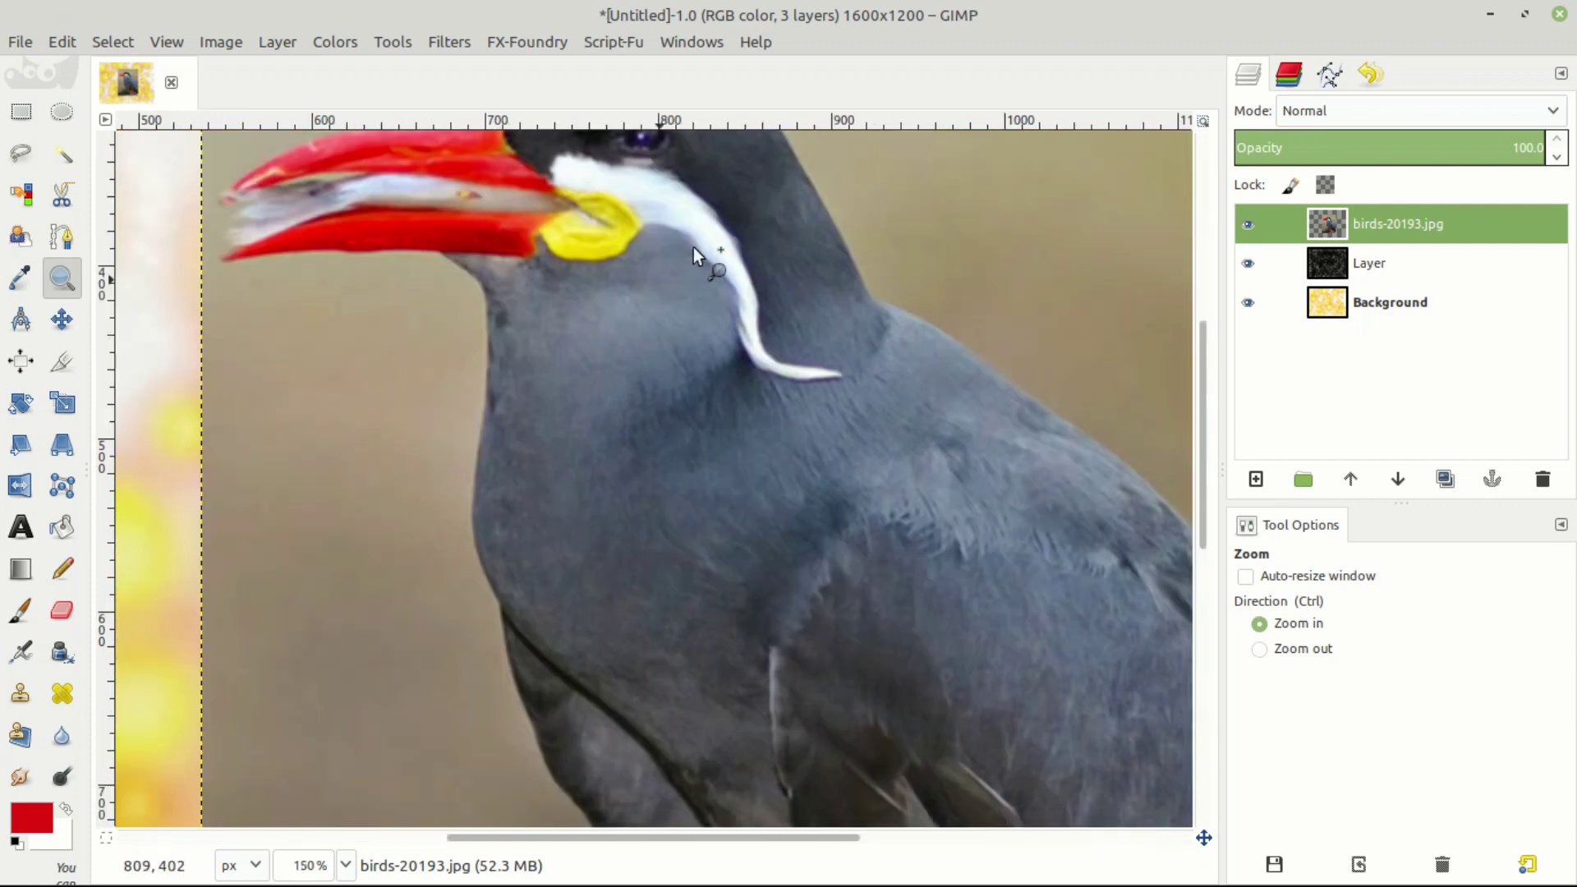
scroll(716, 241, up, 1)
drag(717, 240, 615, 463)
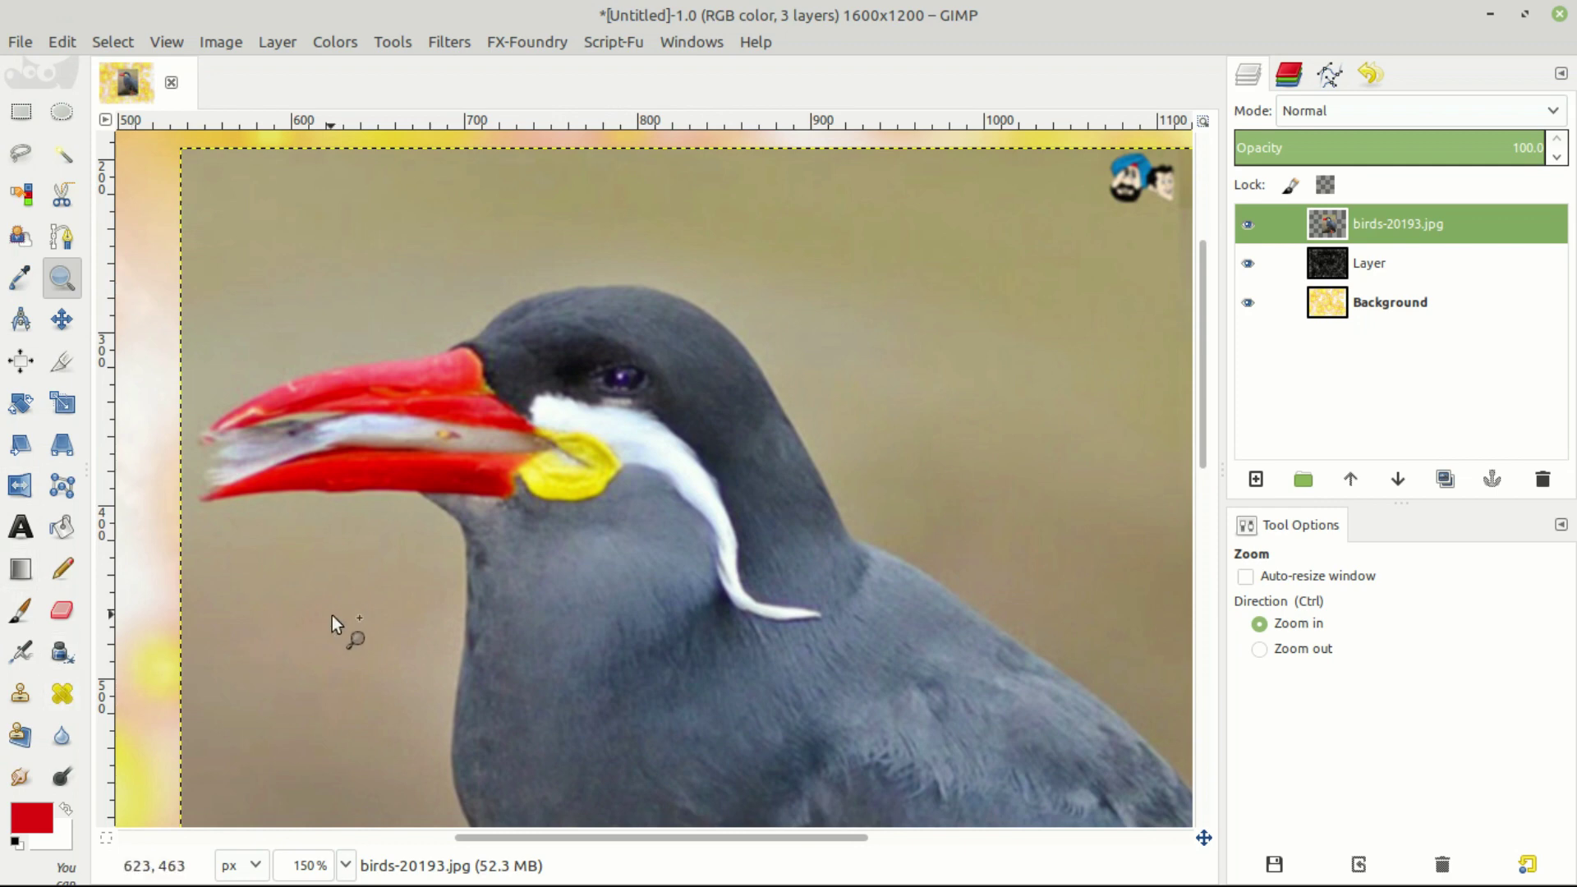
- Set up the Clone tool with brush 2. Hardness 100 at size about 23, selection hidden
click(21, 692)
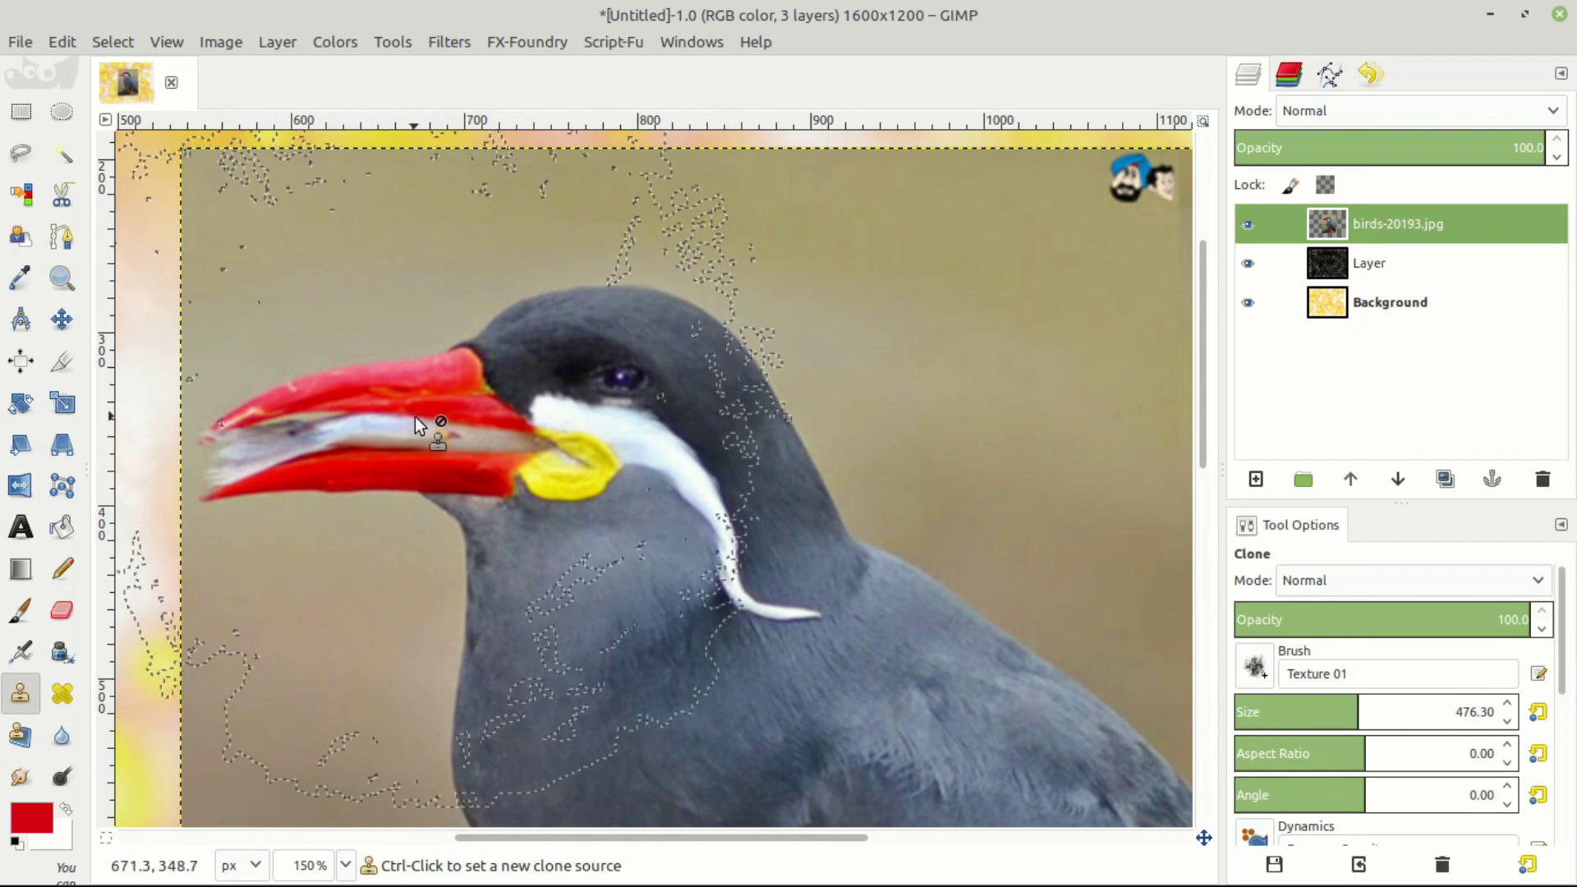
key(ctrl+shift+a)
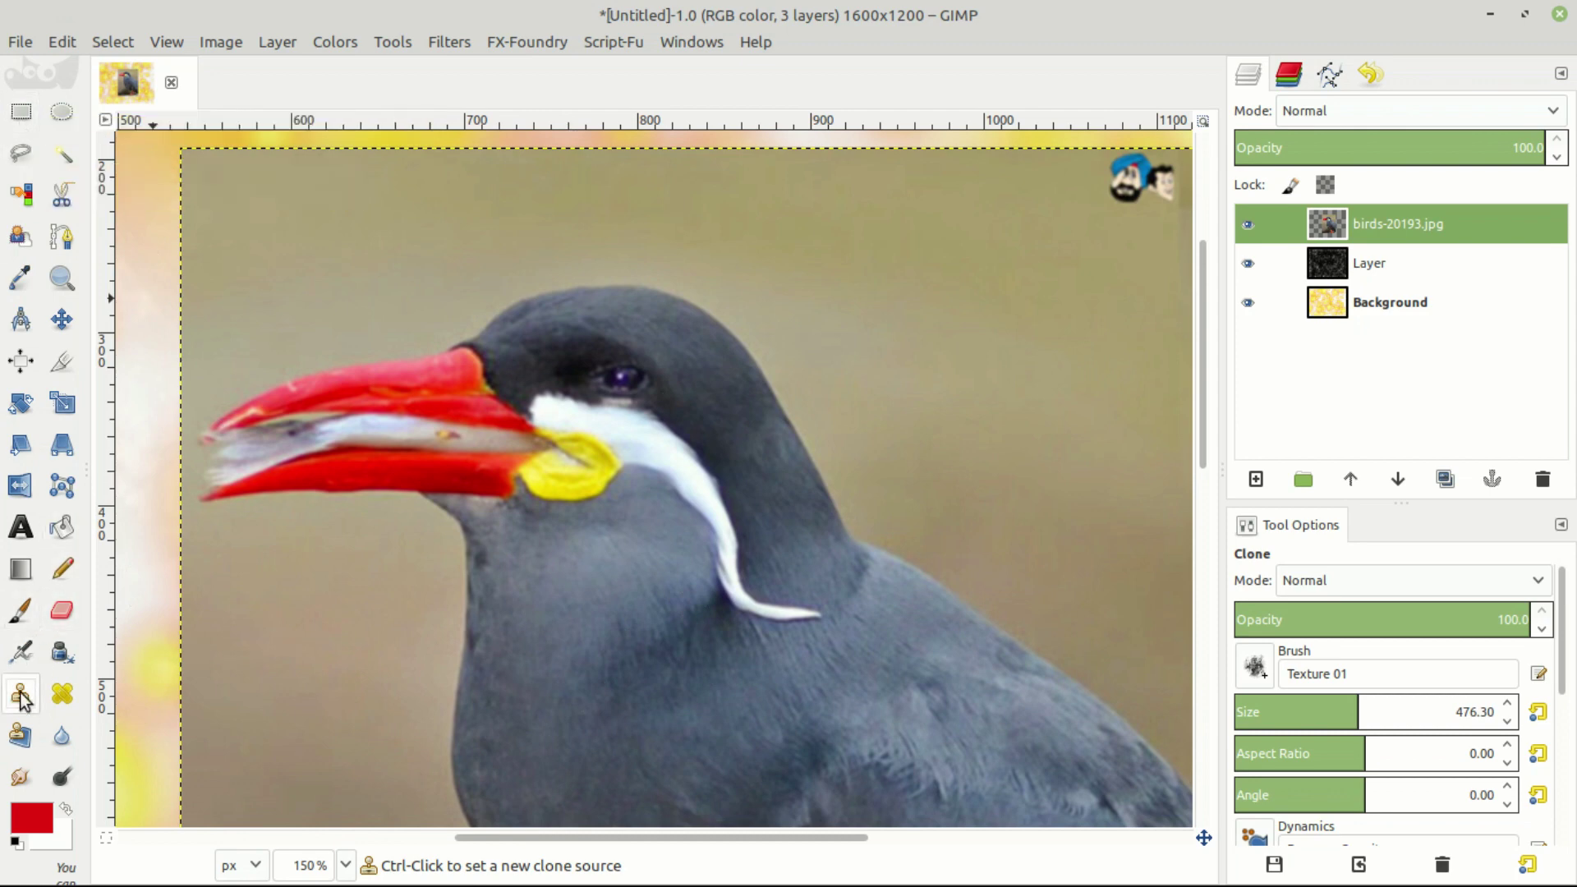
key(ctrl+z)
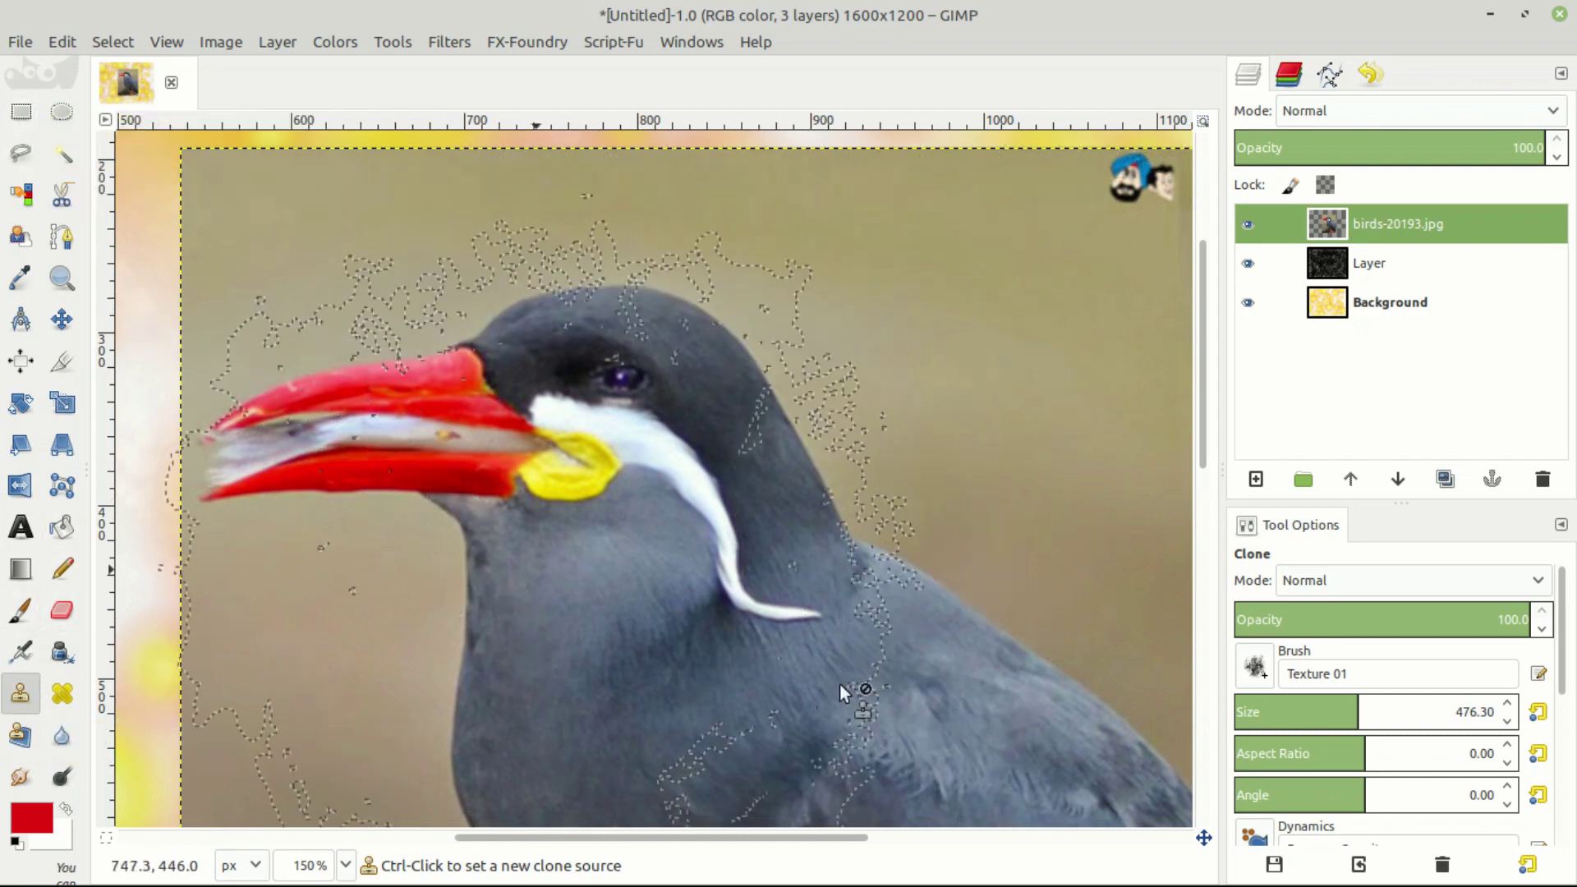
key(ctrl+shift+a)
click(1255, 679)
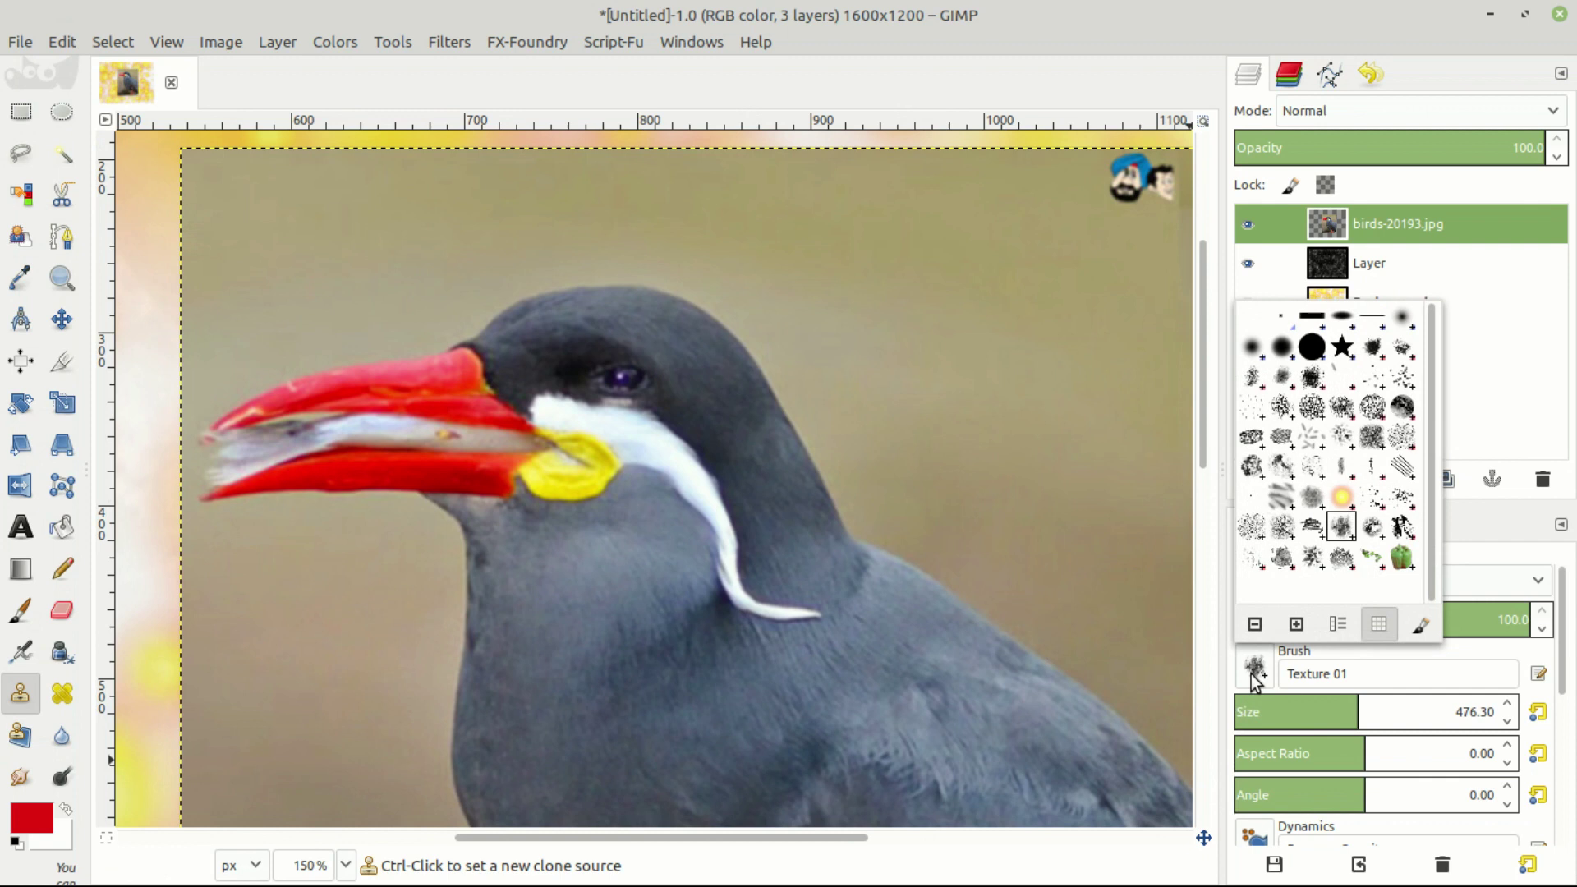
double_click(1309, 354)
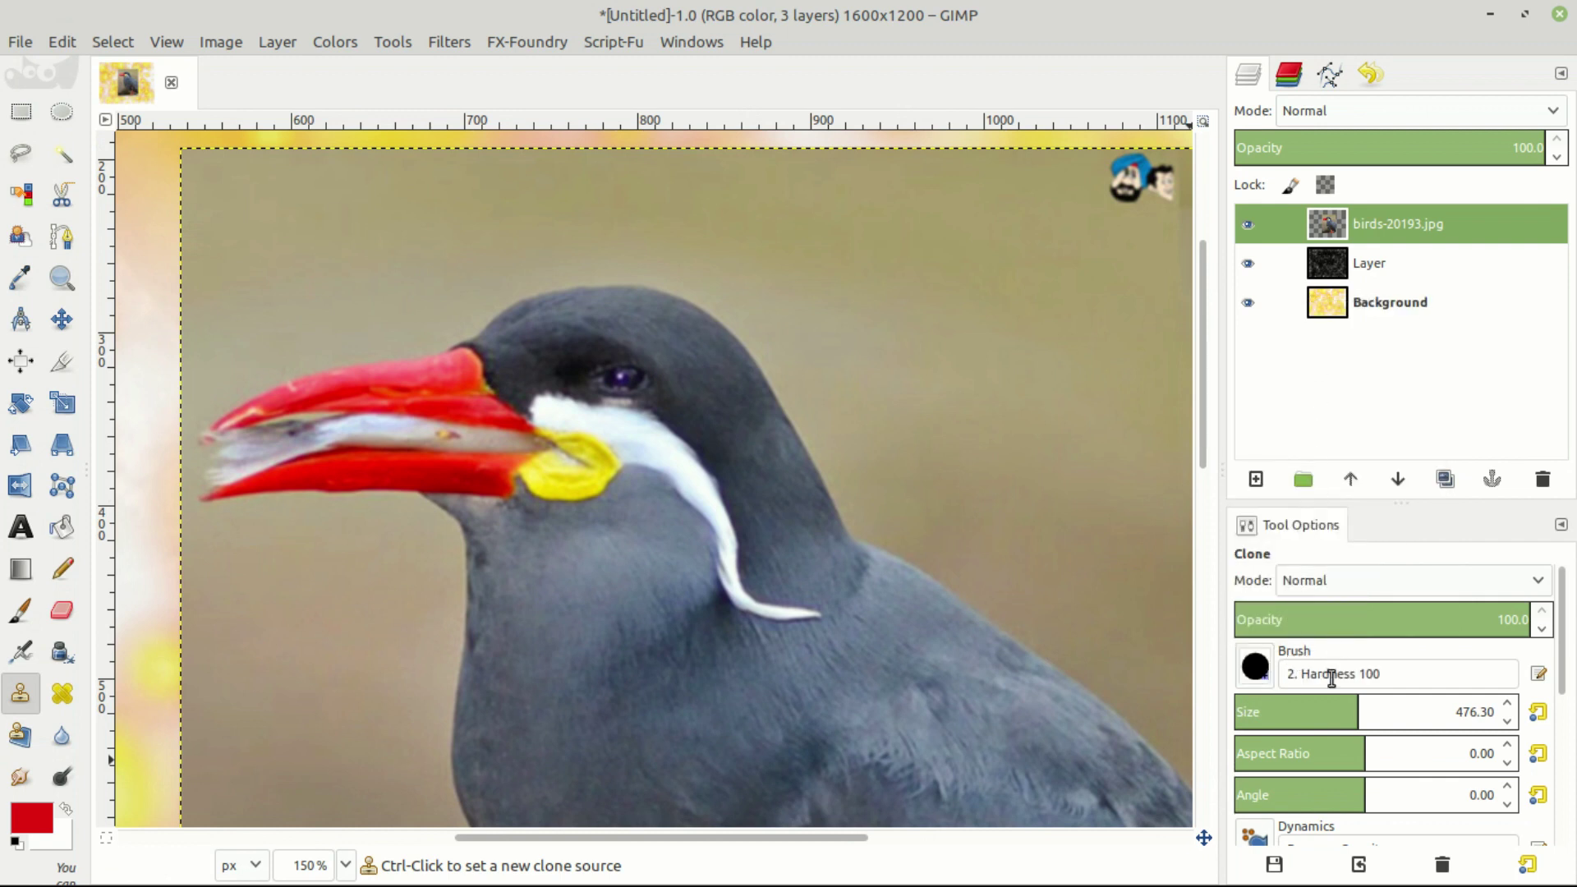
click(1275, 719)
click(1261, 715)
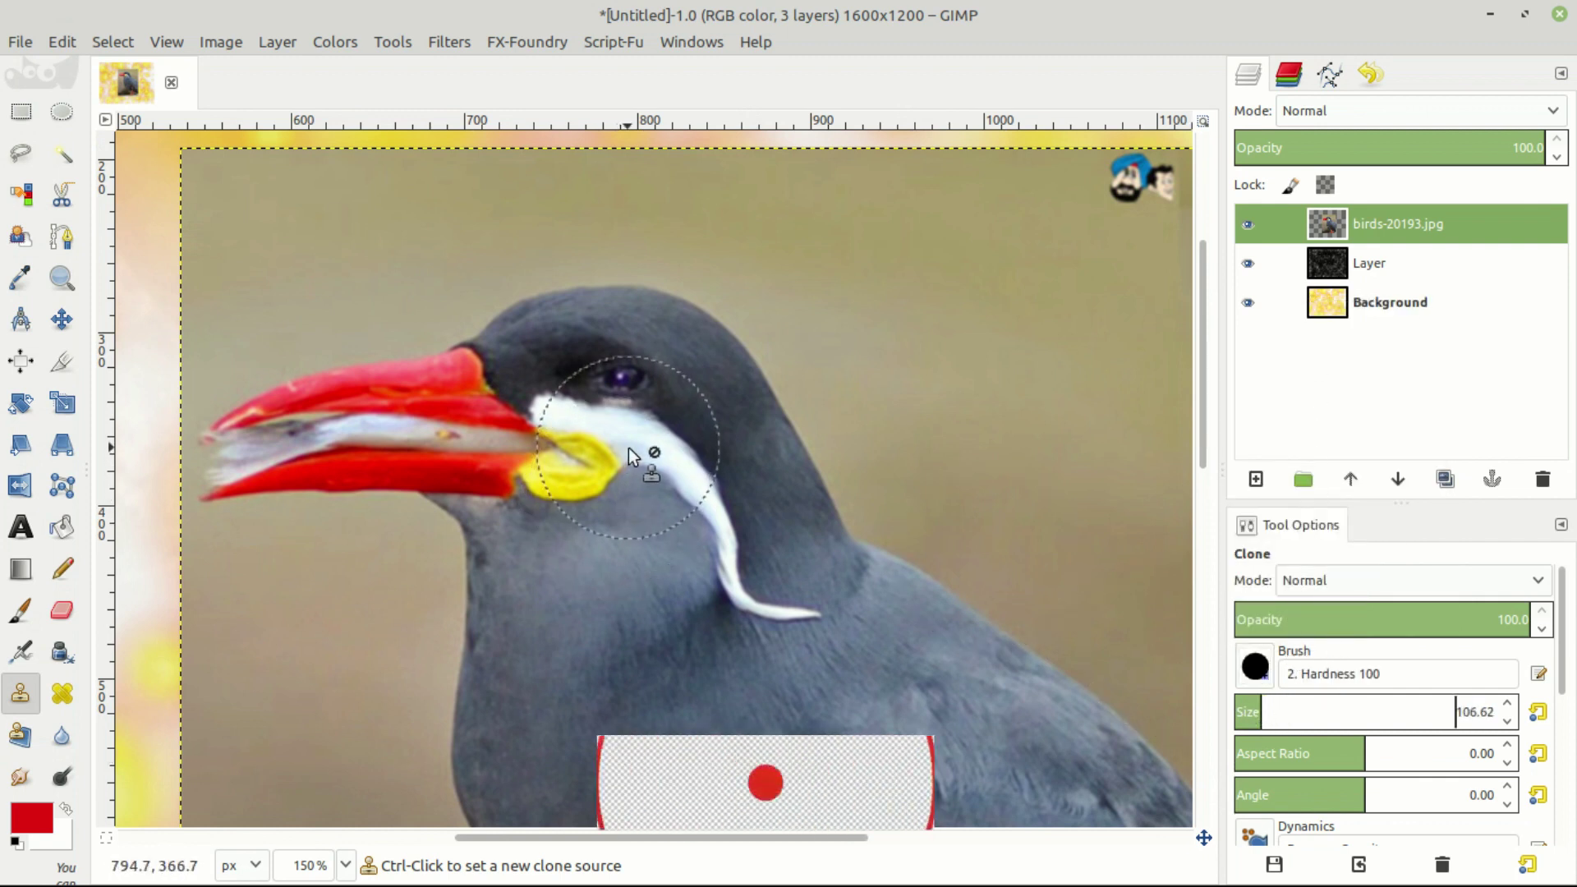
drag(1258, 713, 1244, 713)
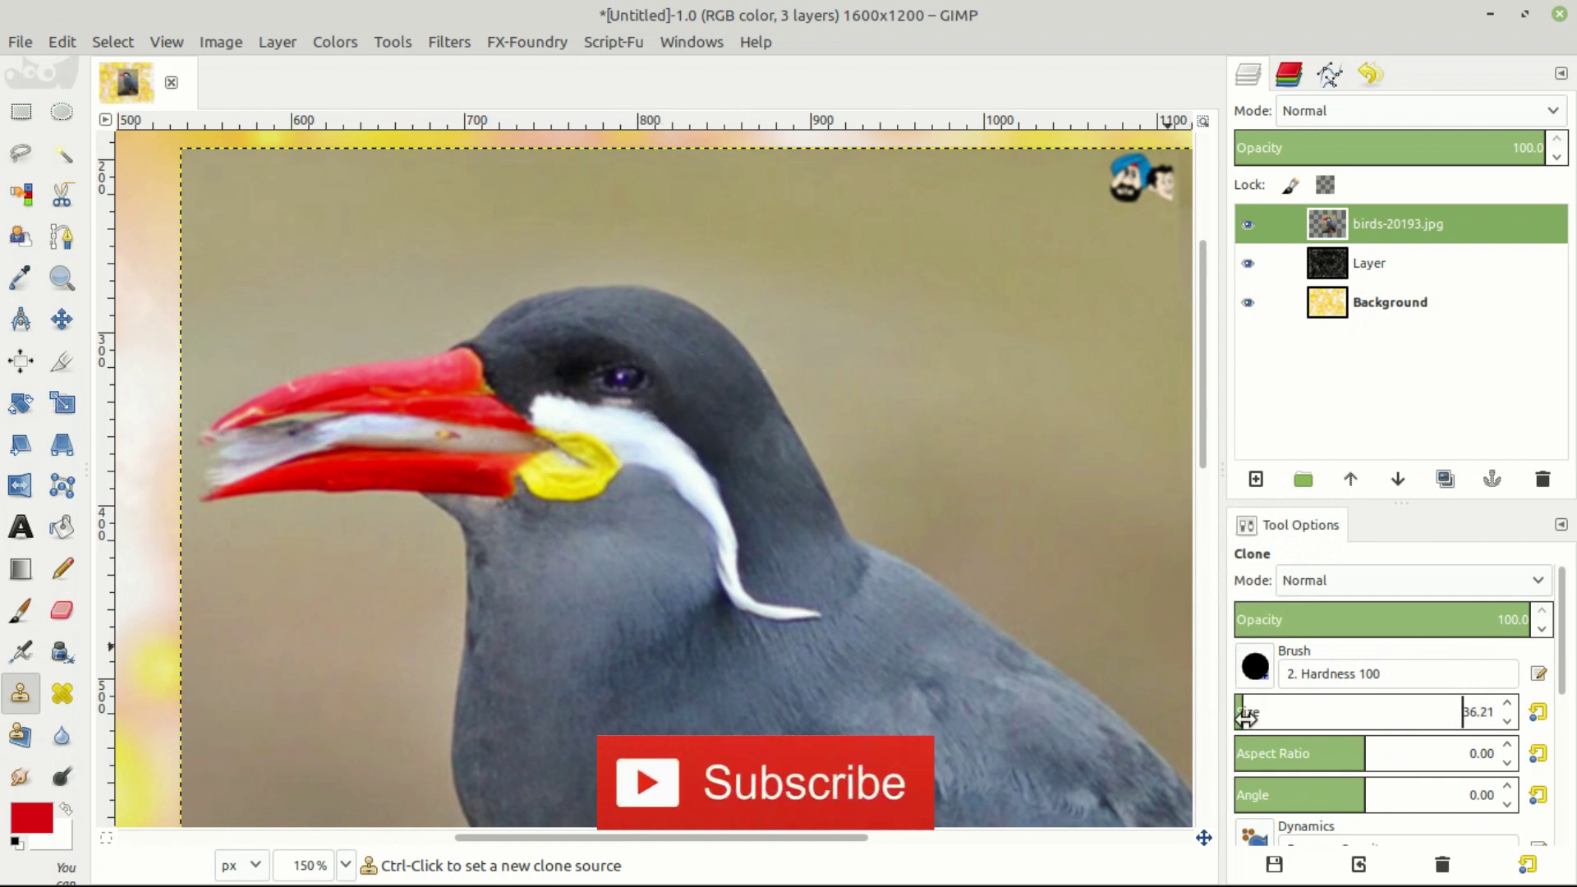
drag(1227, 717, 1206, 718)
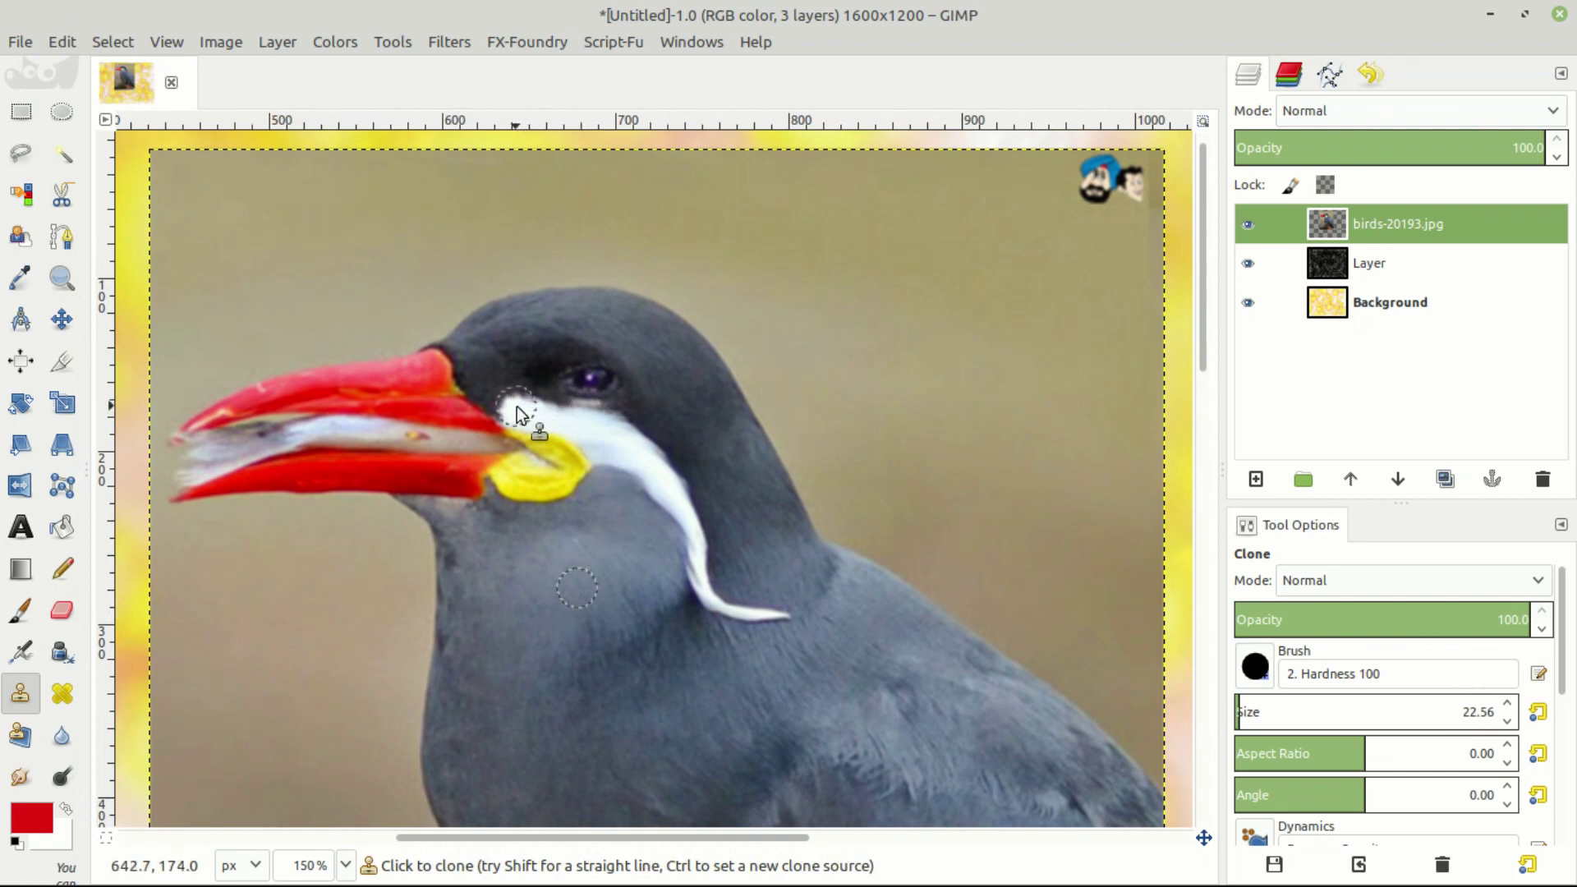
- Clone grey feathers over the white stripe around and below the eye
drag(515, 406, 605, 437)
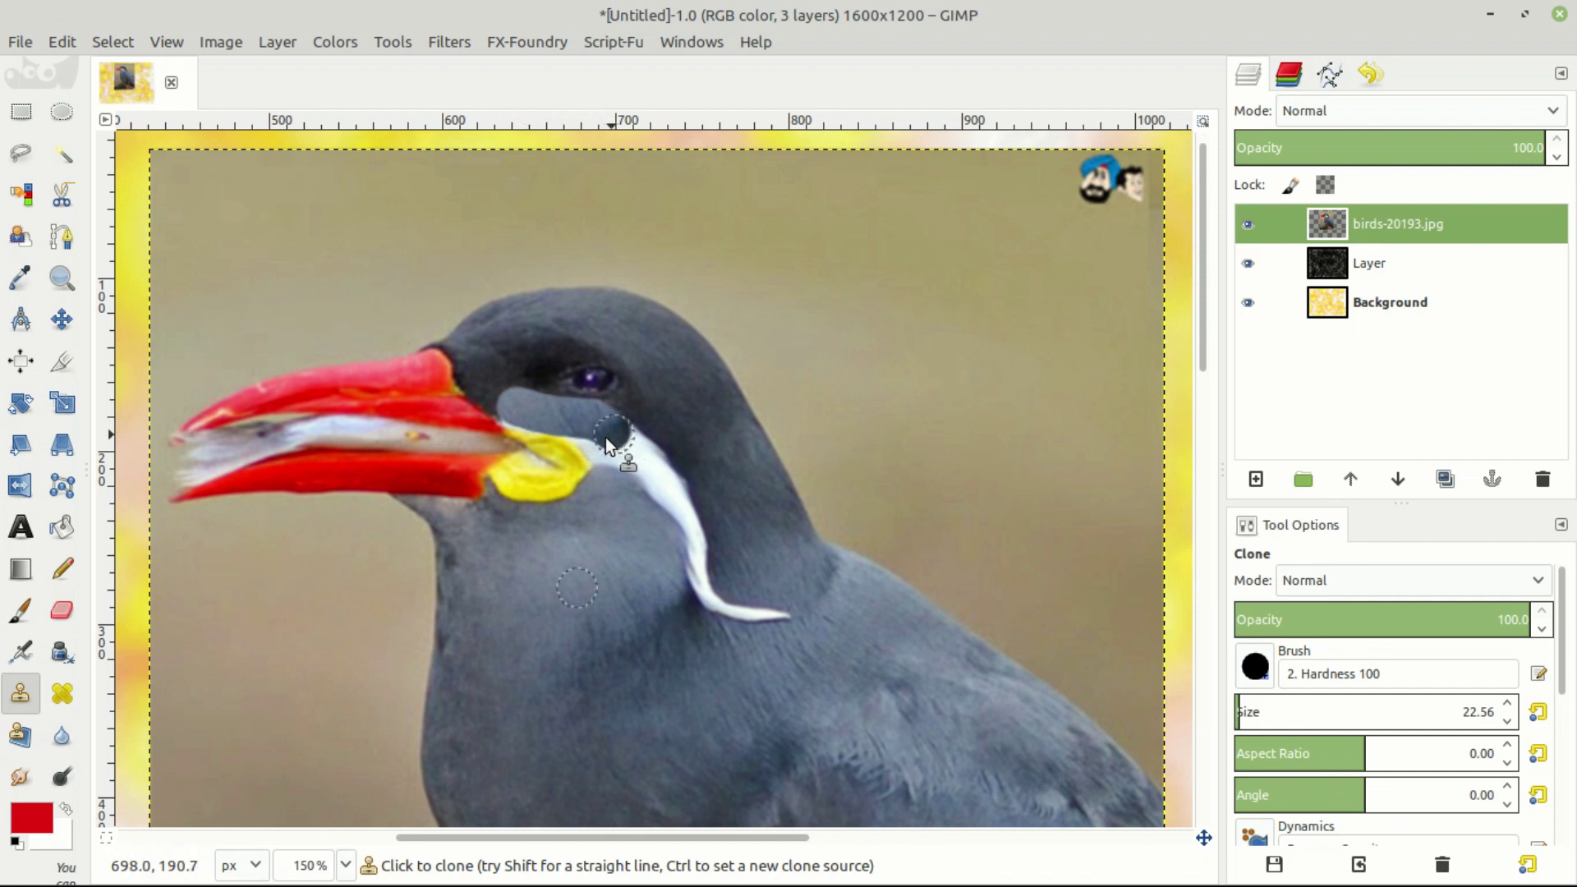
ctrl+click(581, 585)
click(592, 440)
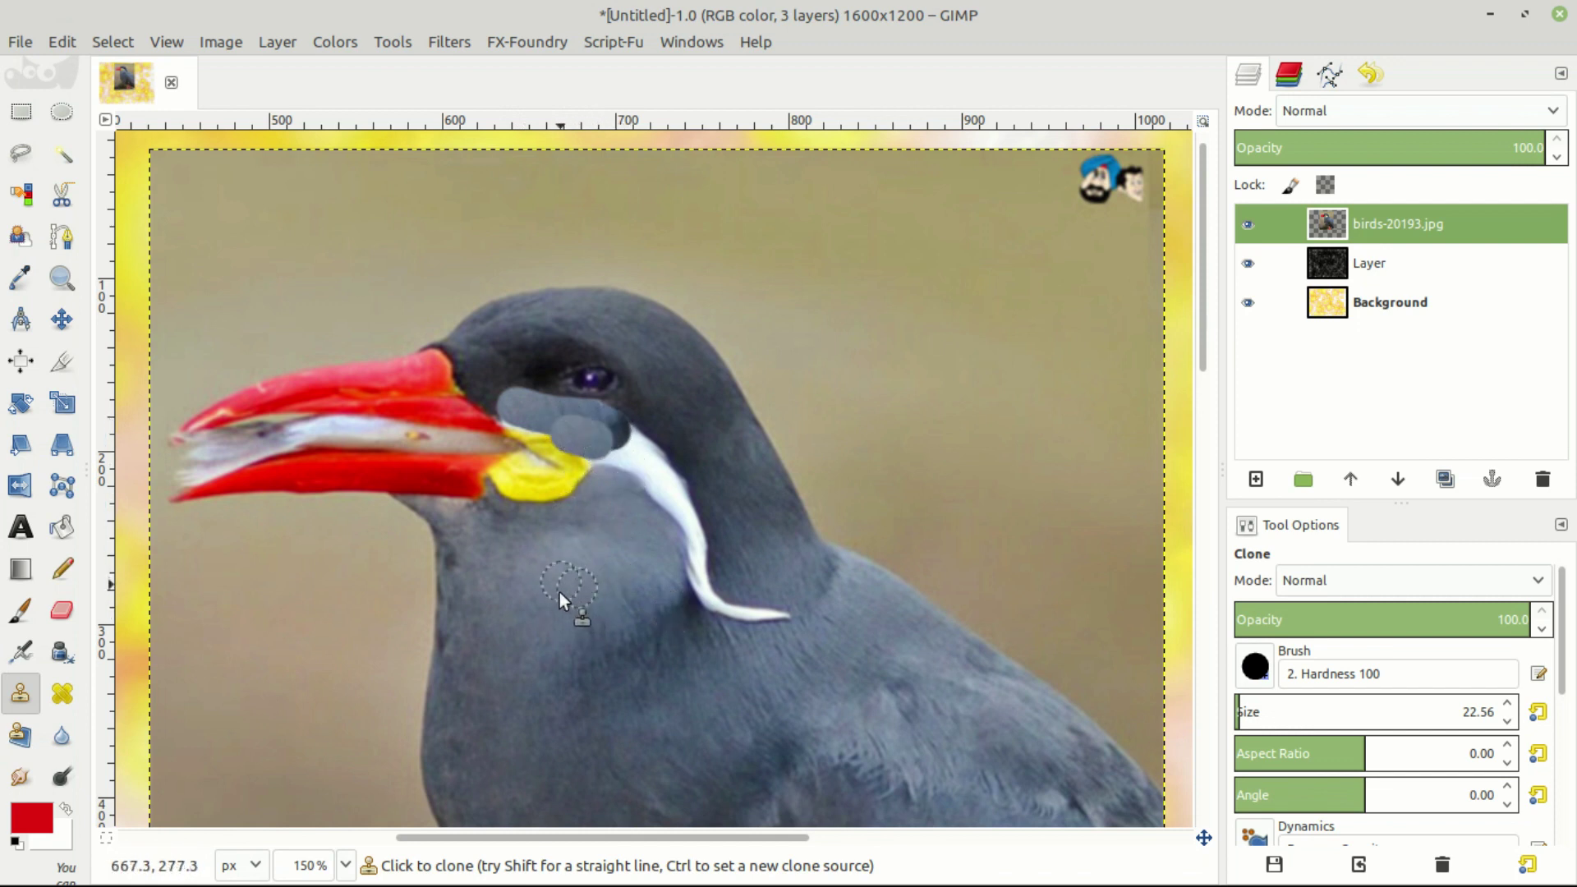
mouse_move(633, 417)
mouse_down()
mouse_move(620, 422)
mouse_move(666, 485)
mouse_move(606, 455)
mouse_move(638, 467)
mouse_move(708, 588)
mouse_move(779, 621)
mouse_up()
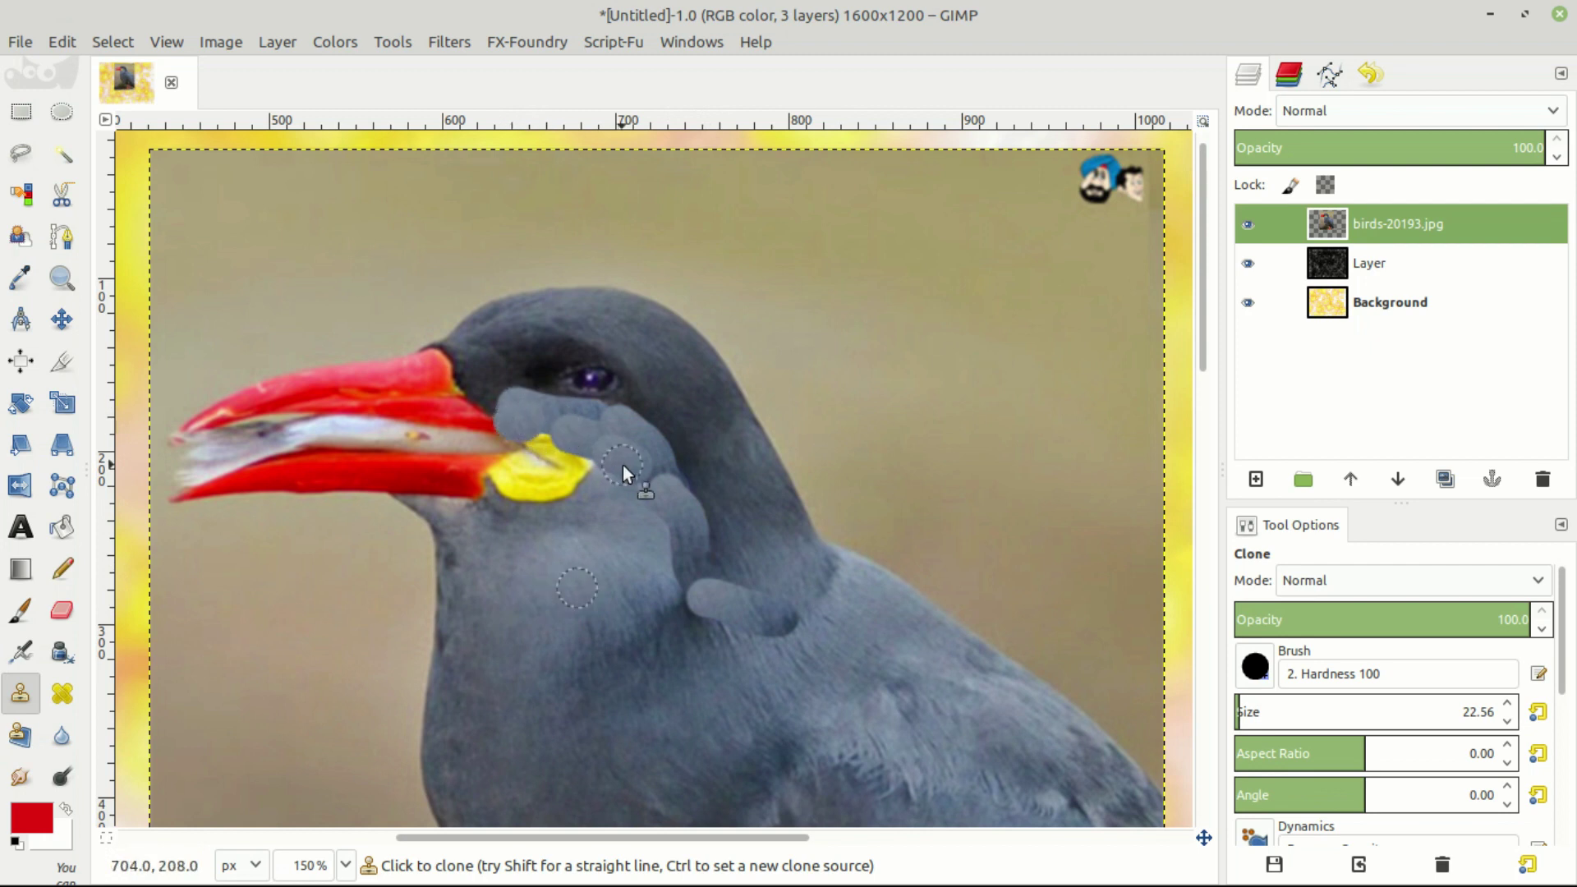
drag(623, 464, 679, 471)
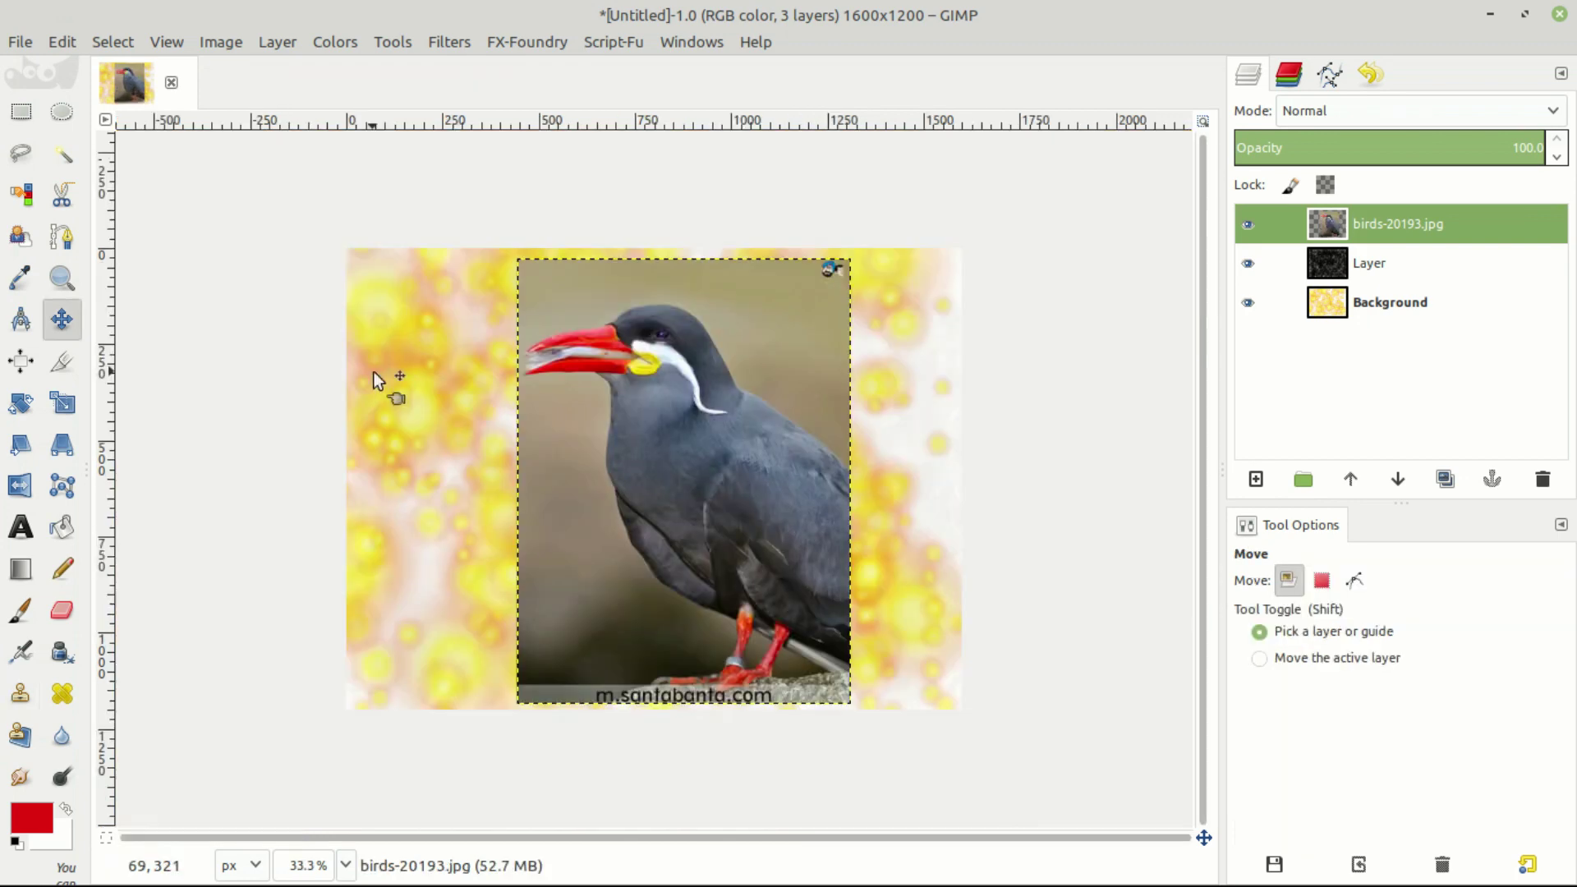
- Align the bird layer to the image's horizontal centre and vertical middle
drag(704, 444, 660, 470)
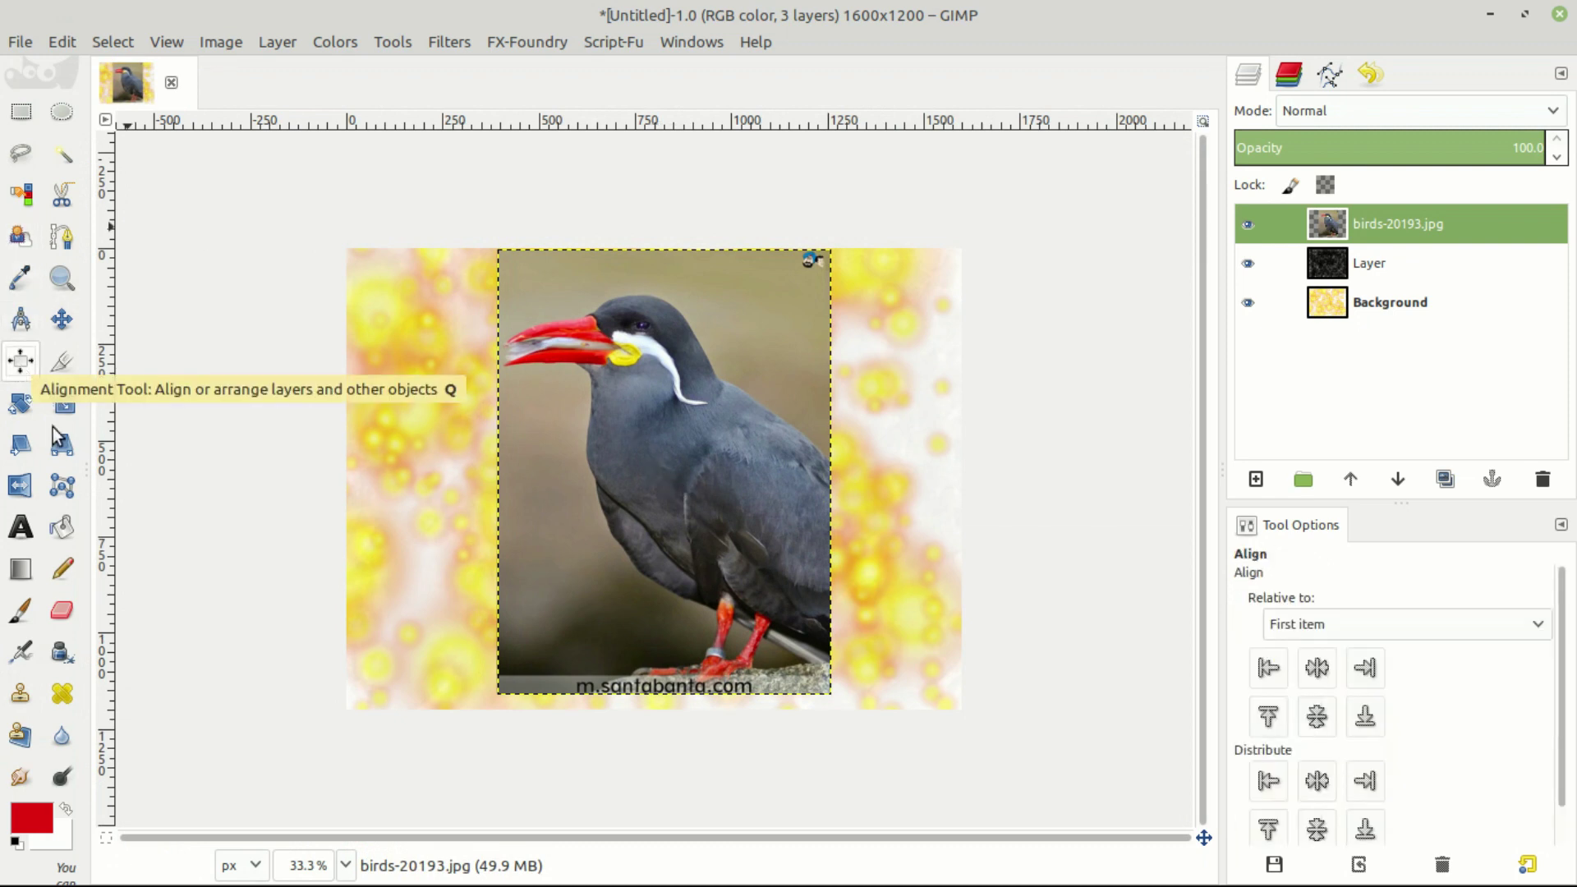
click(638, 430)
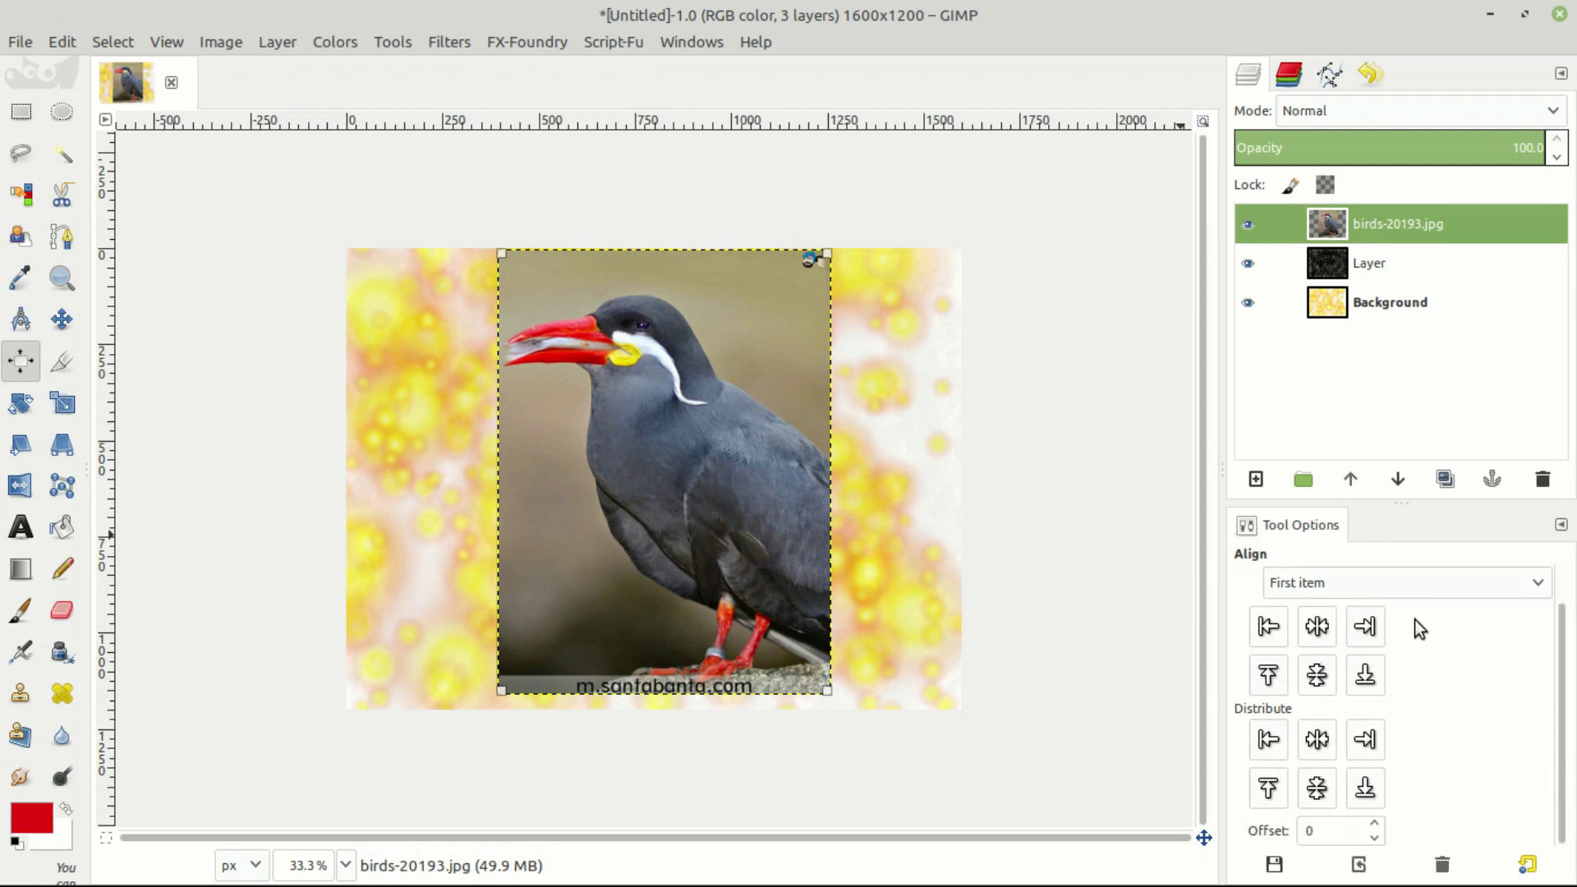
click(1402, 582)
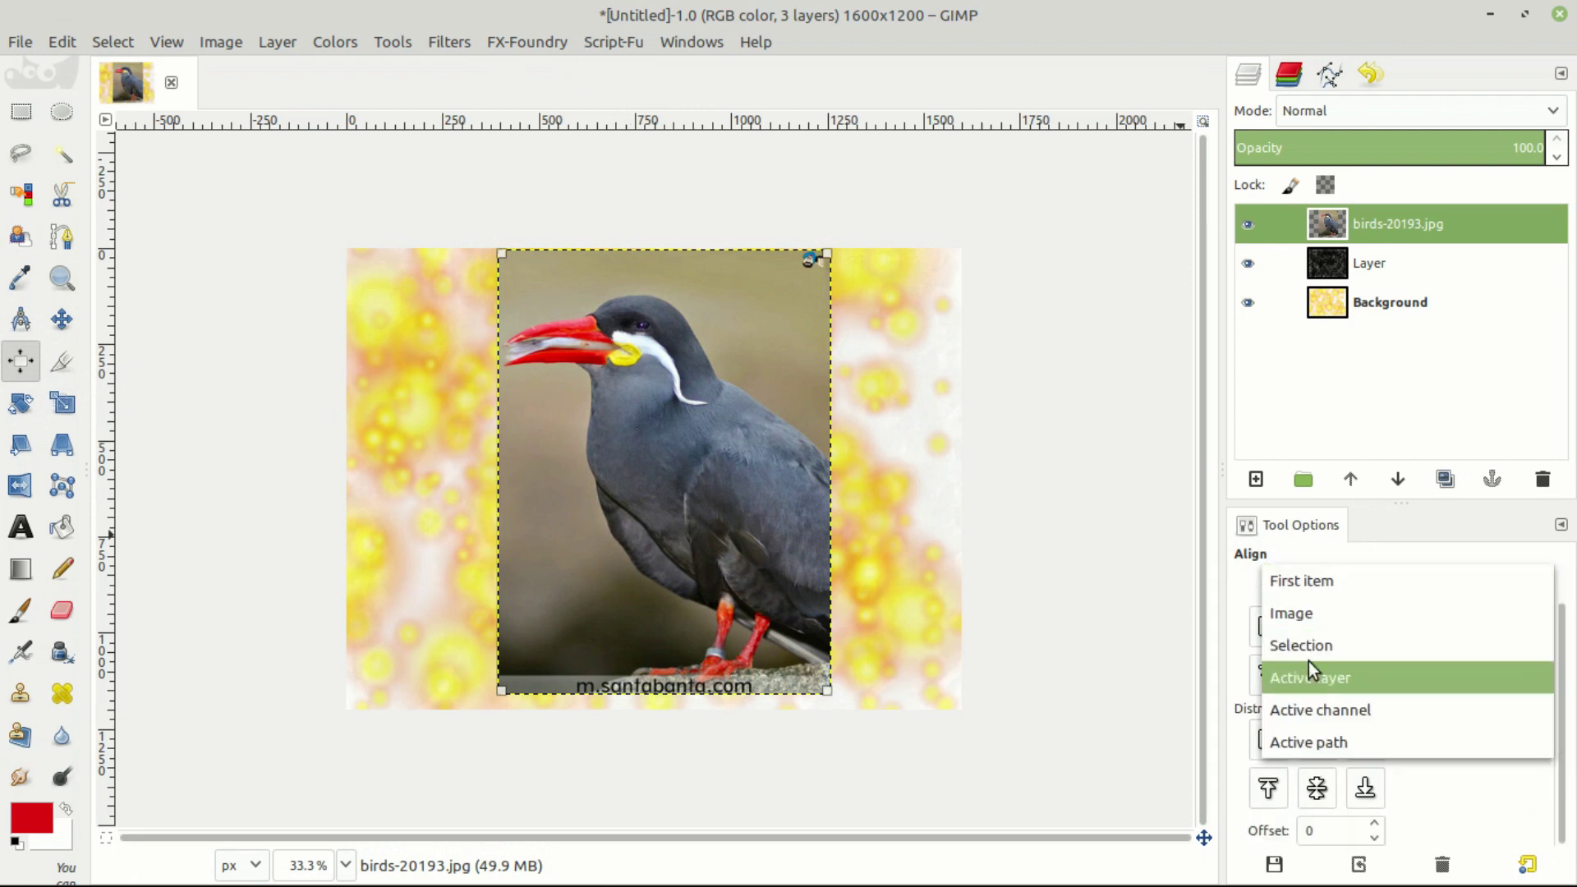
click(1314, 614)
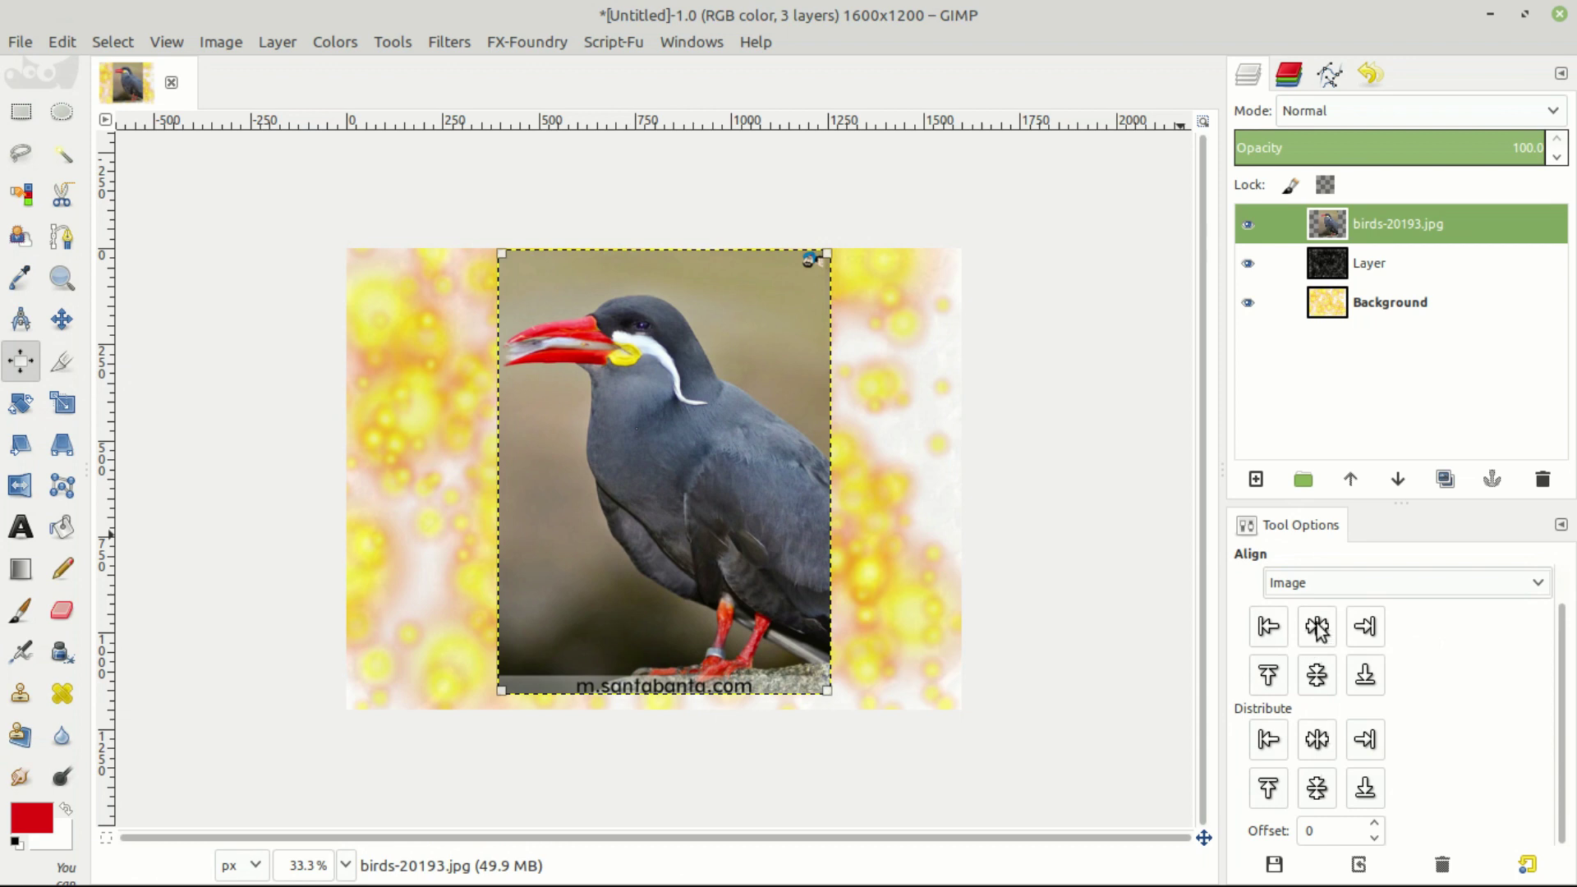
click(1316, 629)
click(1316, 675)
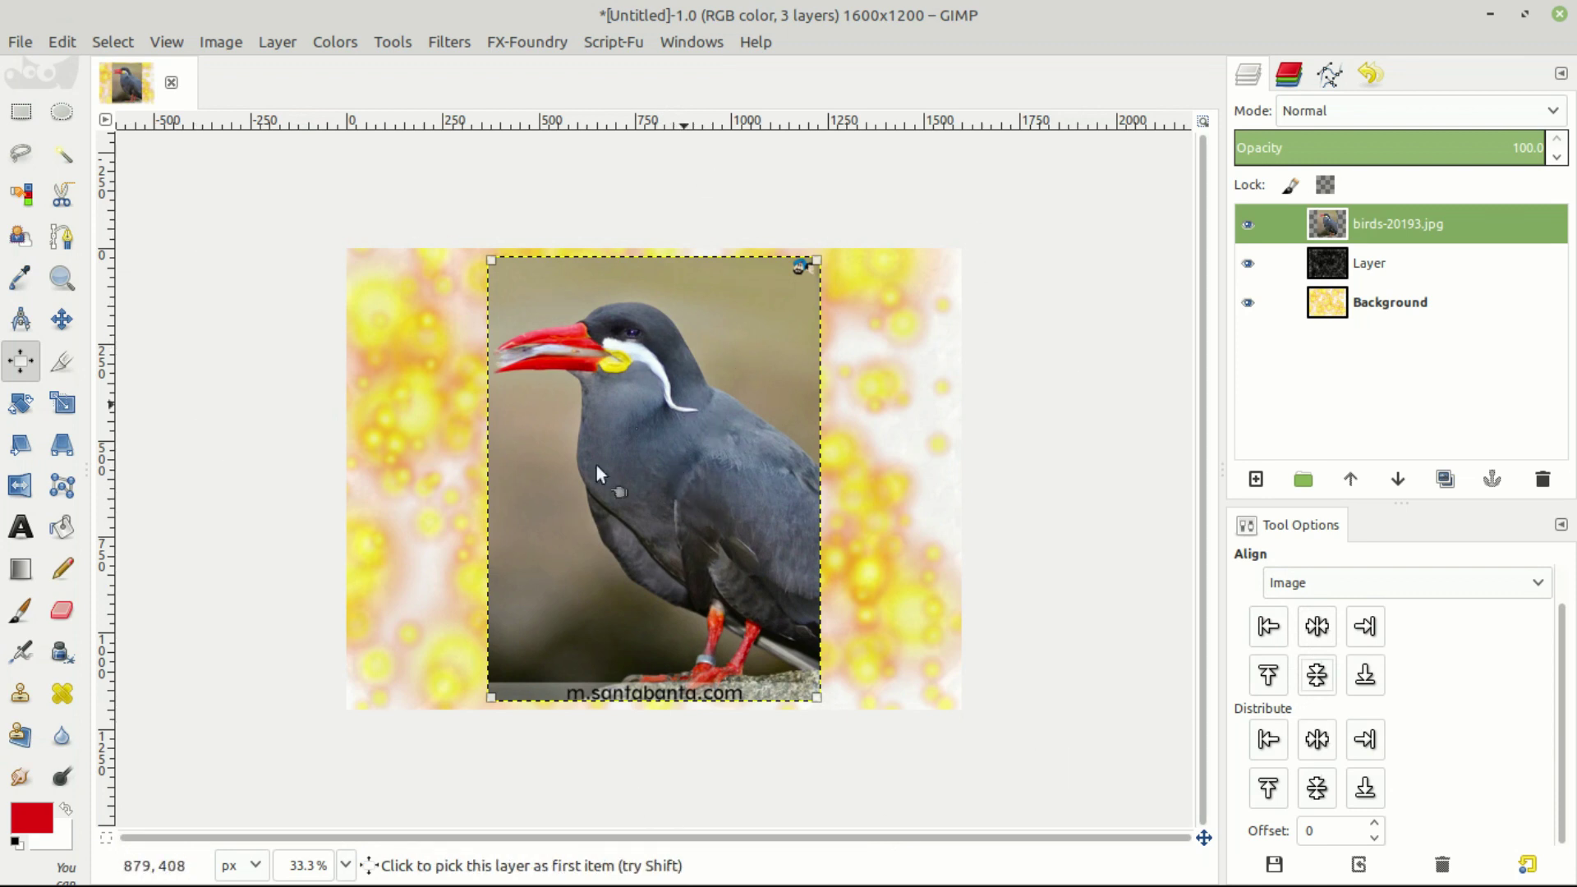
- Nudge the bird photo right with the Move tool, then undo the nudge
key(m)
drag(596, 465, 626, 467)
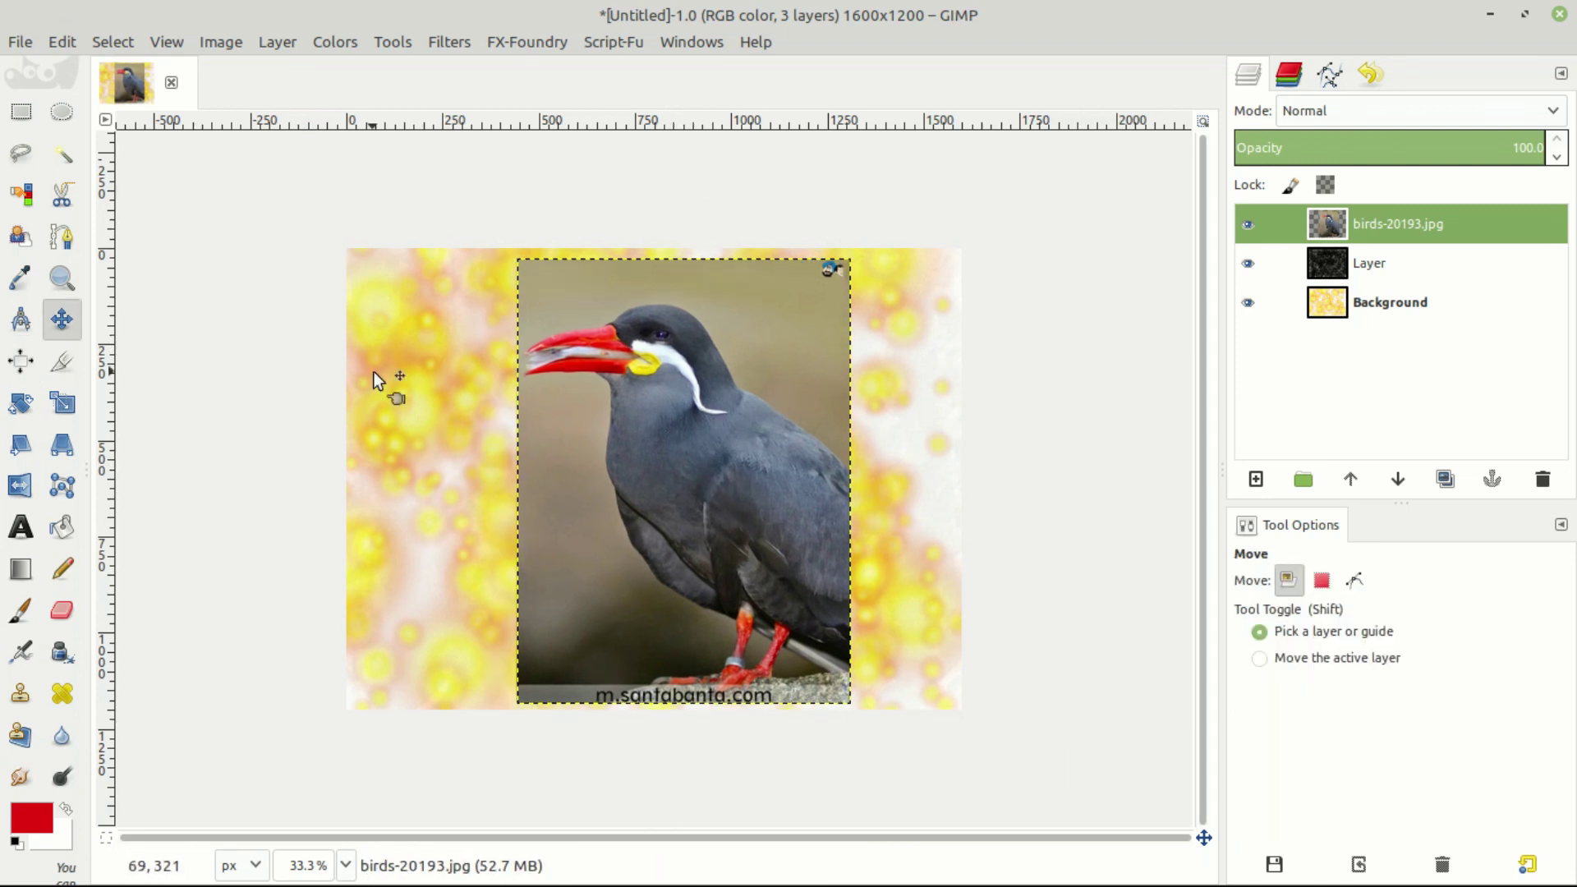
key(ctrl+z)
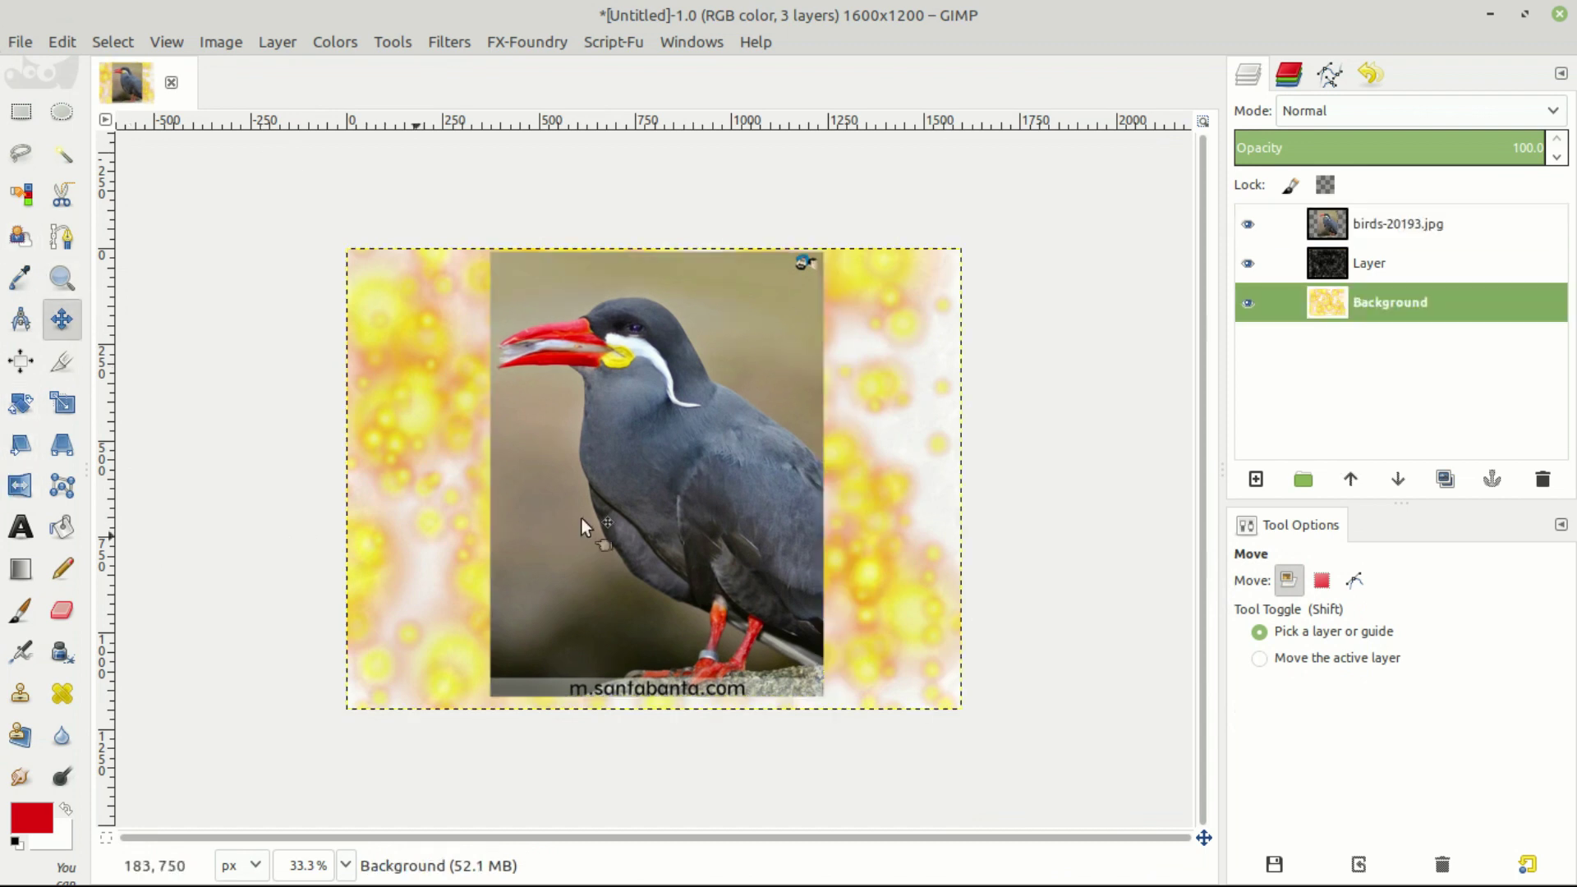